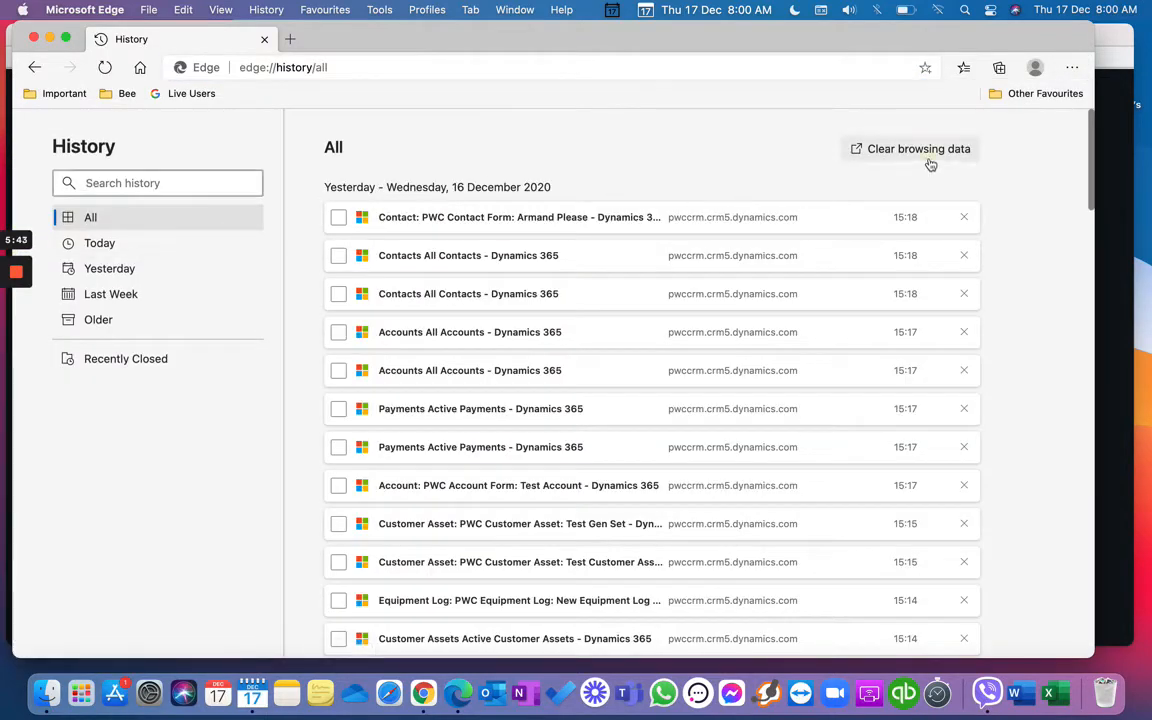
Step: Clear all-time Edge browsing history, cookies and cache, then open a fresh Edge window
click(925, 150)
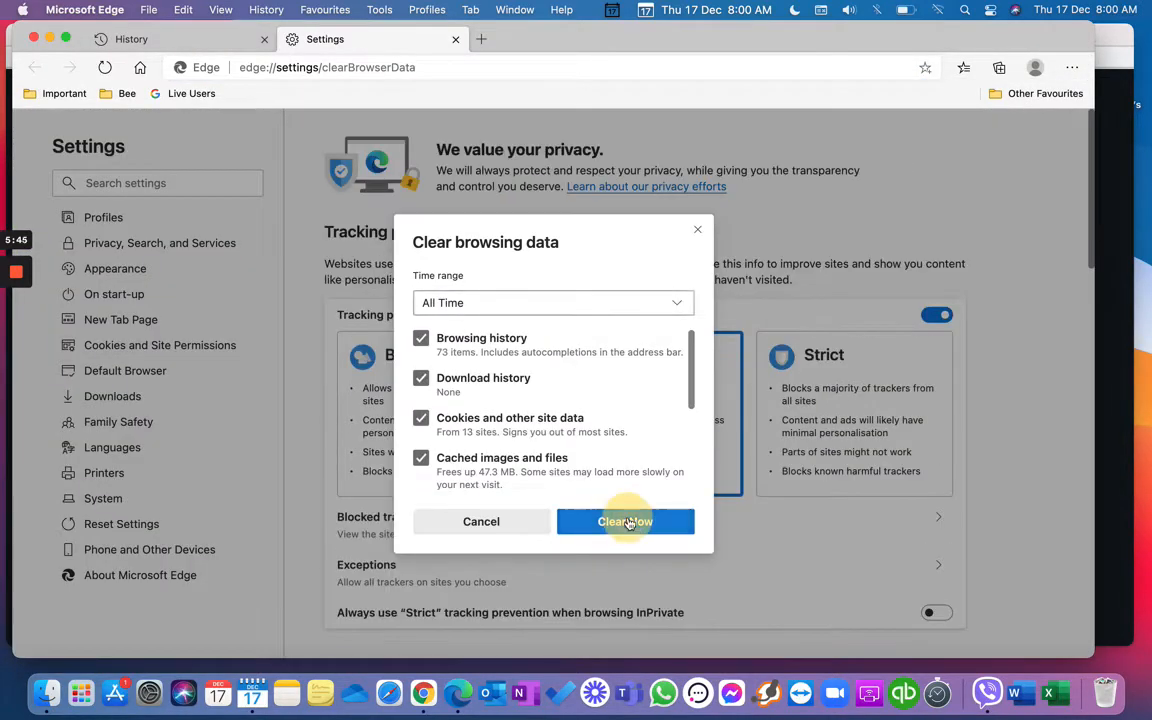
click(620, 520)
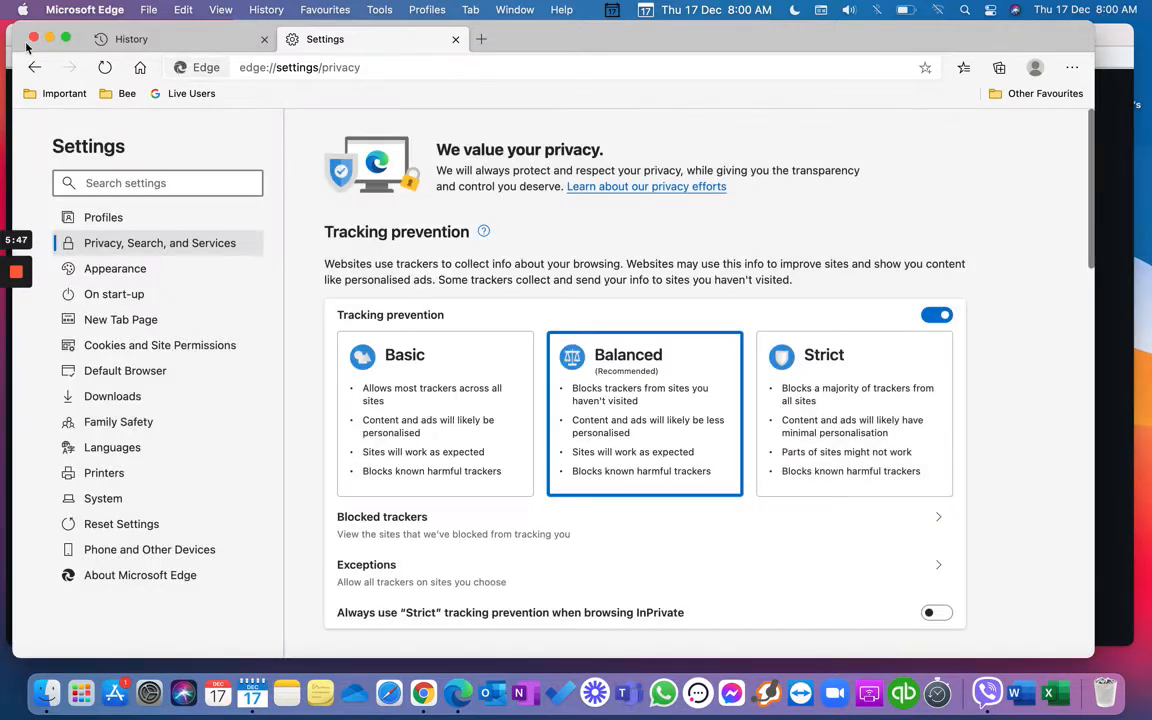
click(34, 38)
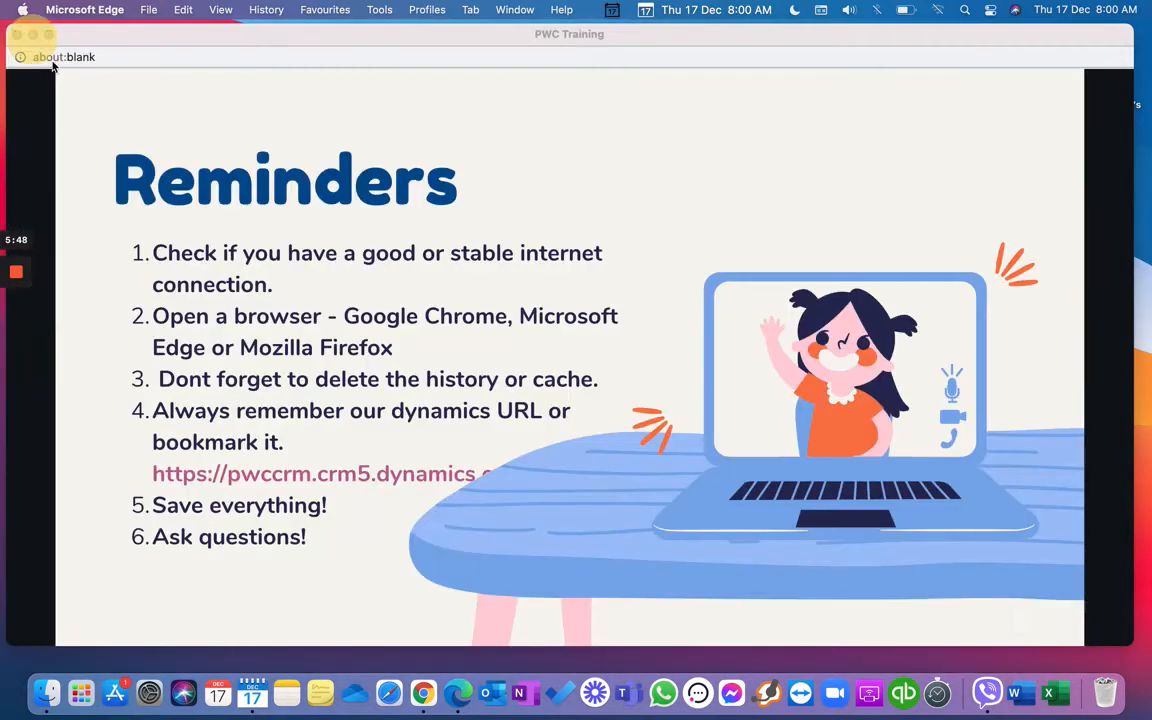
click(458, 693)
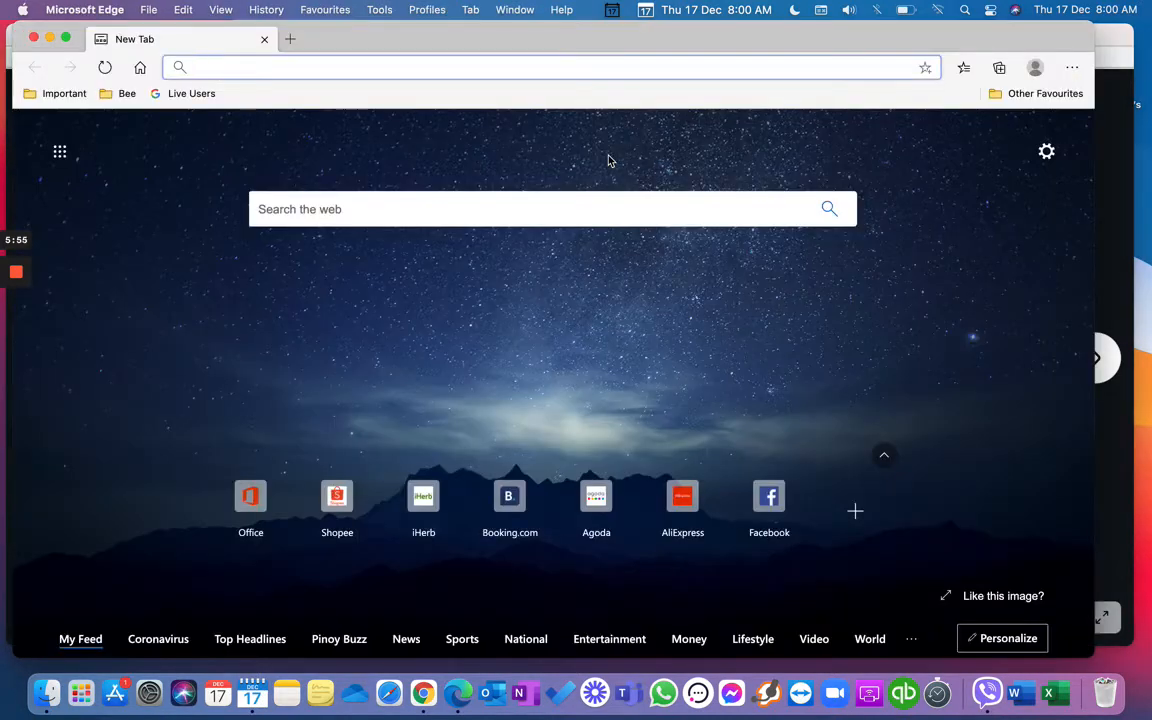
text(https://)
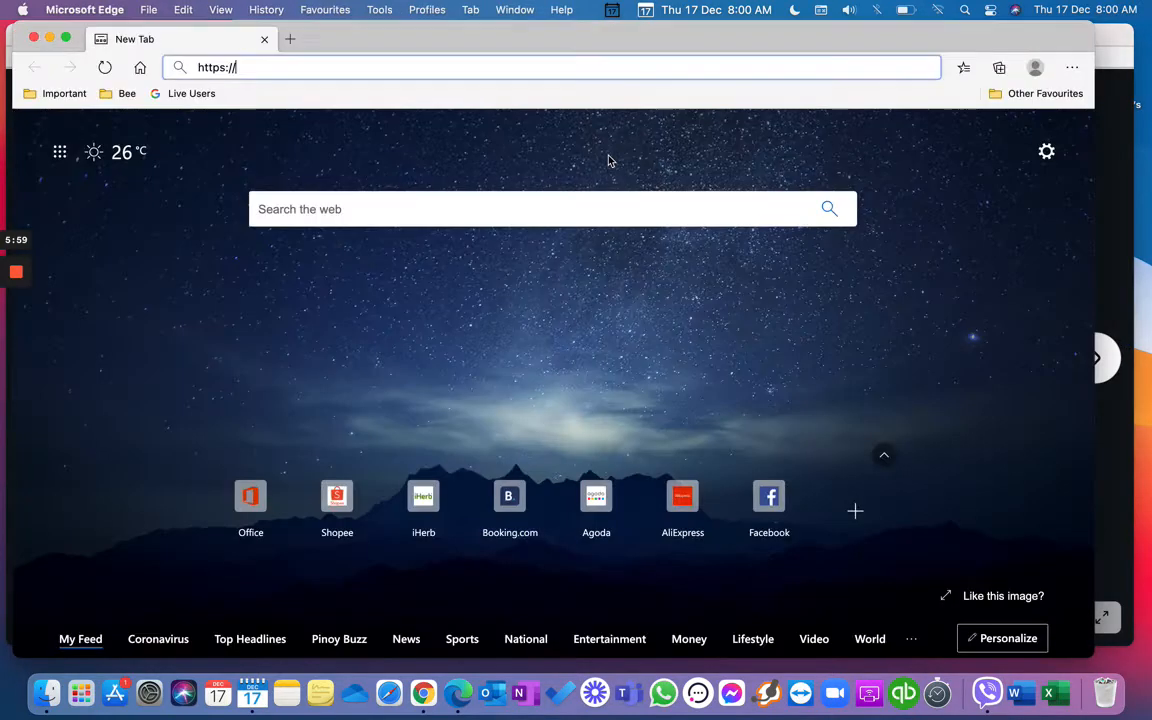
text(pwccrm.crm5.dynamics.com)
key(Return)
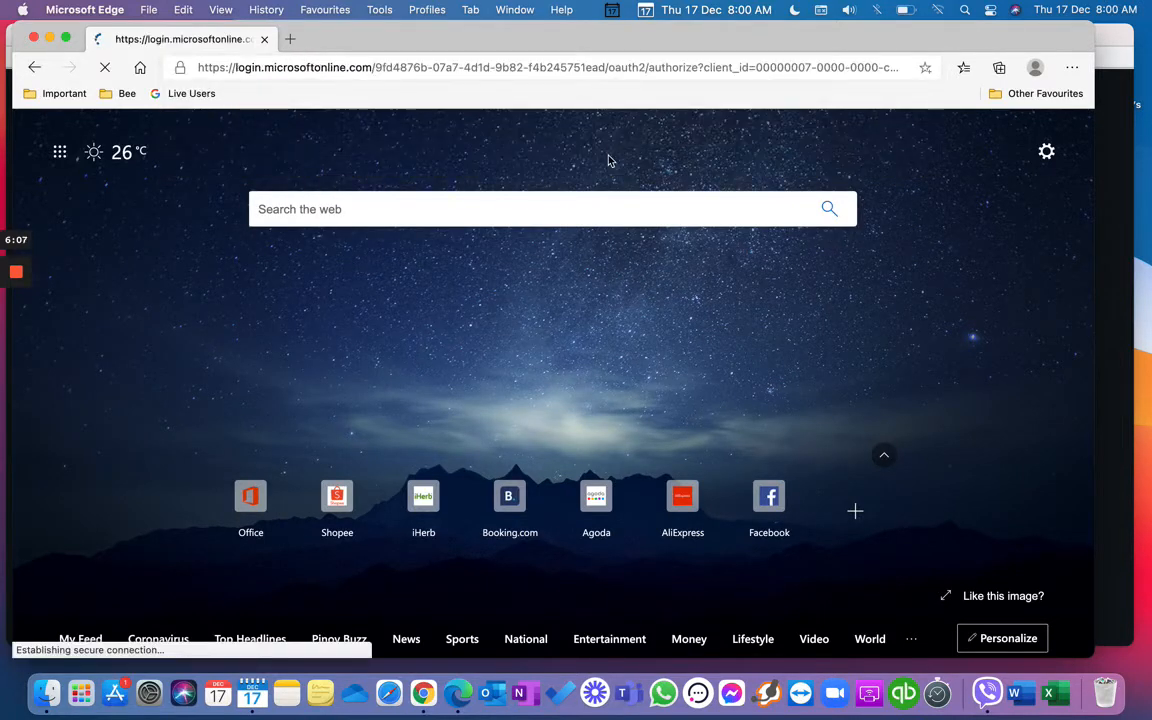
Step: Sign in with the account e-mail and password, declining to stay signed in
text(d)
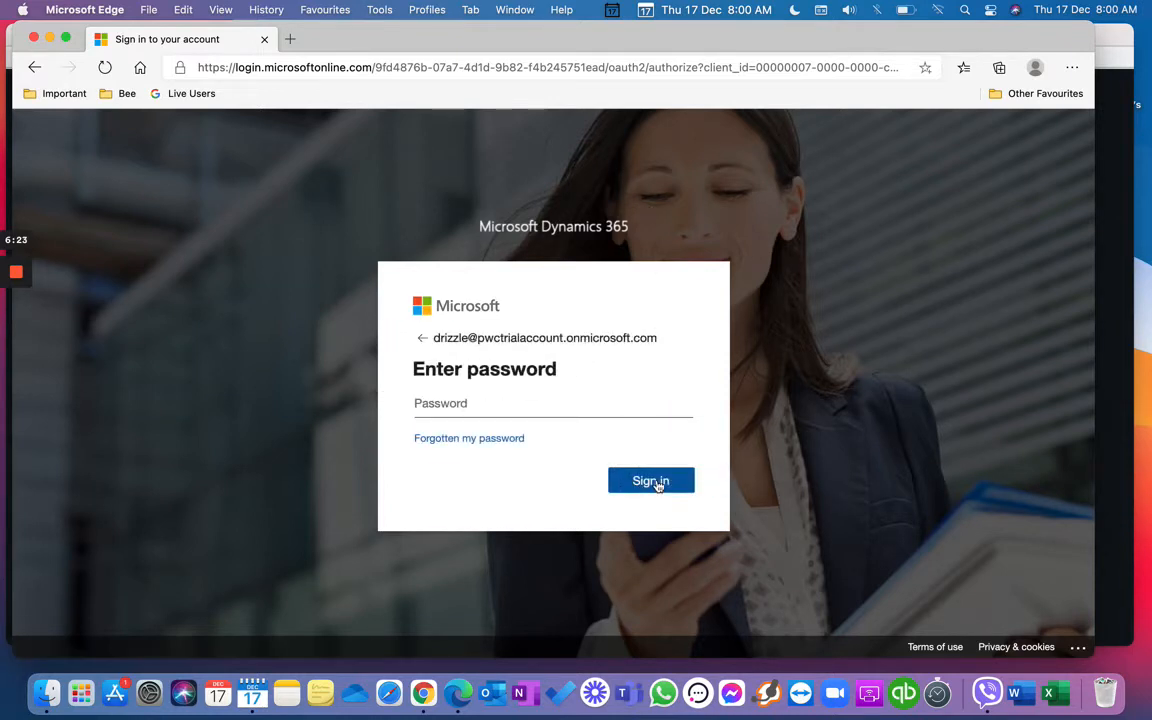
text(•)
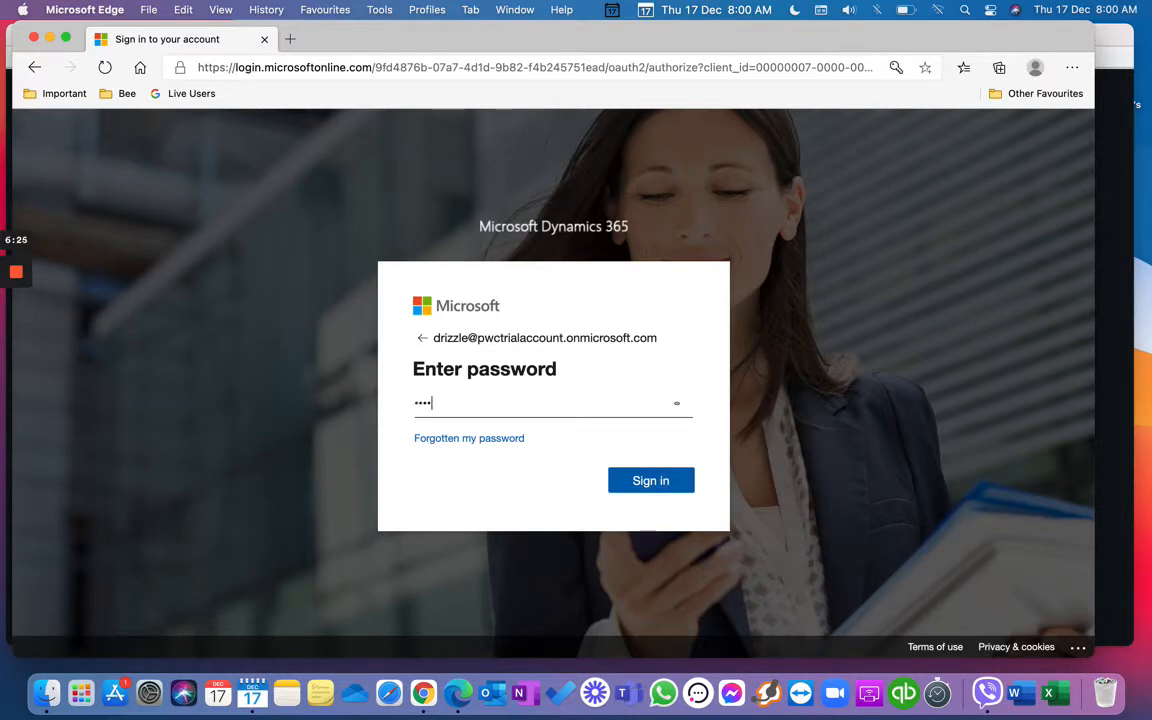
key(Return)
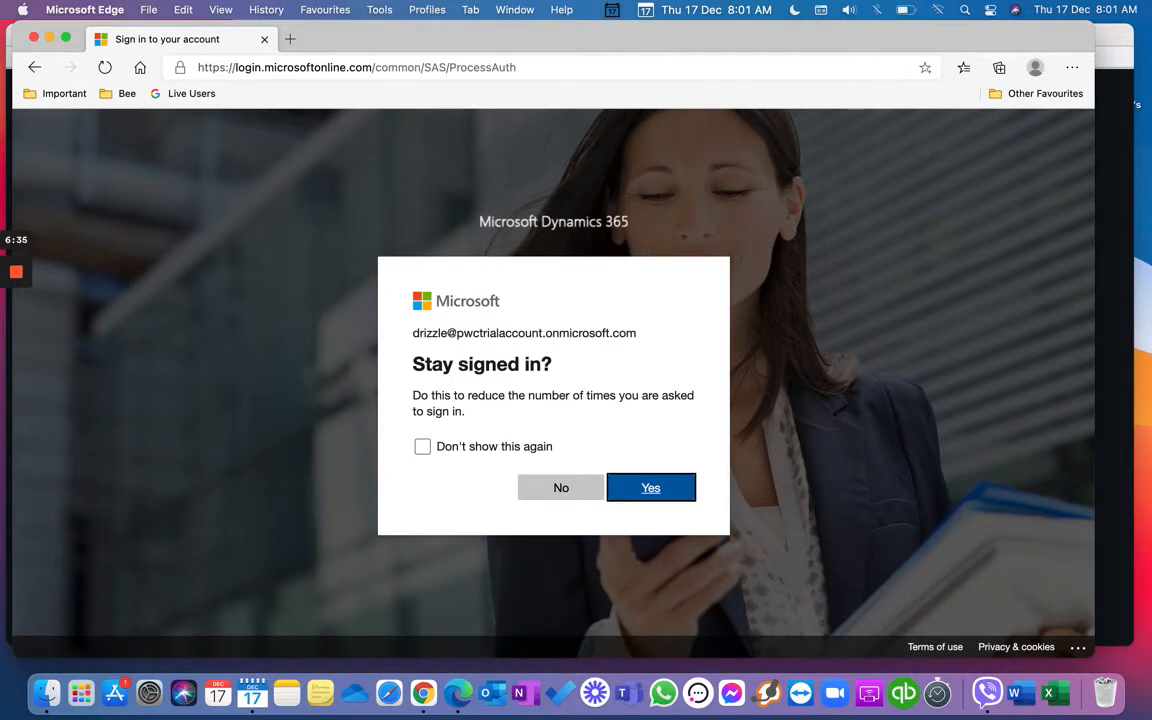
click(551, 485)
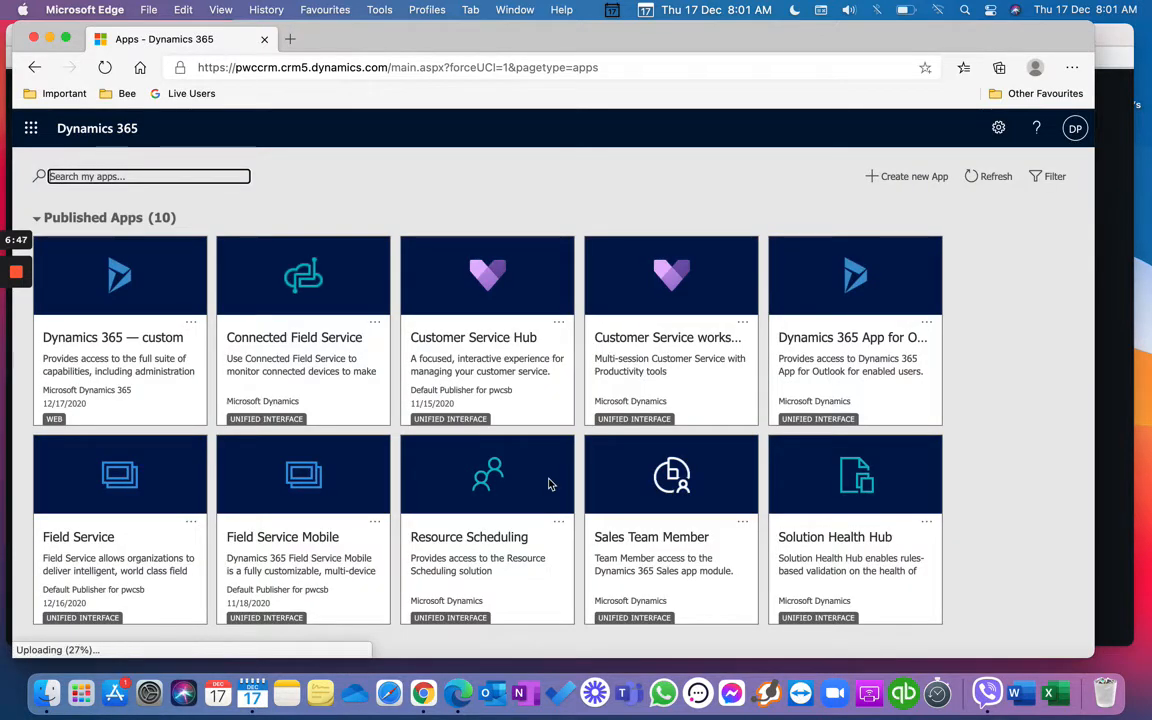
Step: Launch the Field Service app from Published Apps, re-selecting it in the Apps dialog
scroll(548, 484, down, 1)
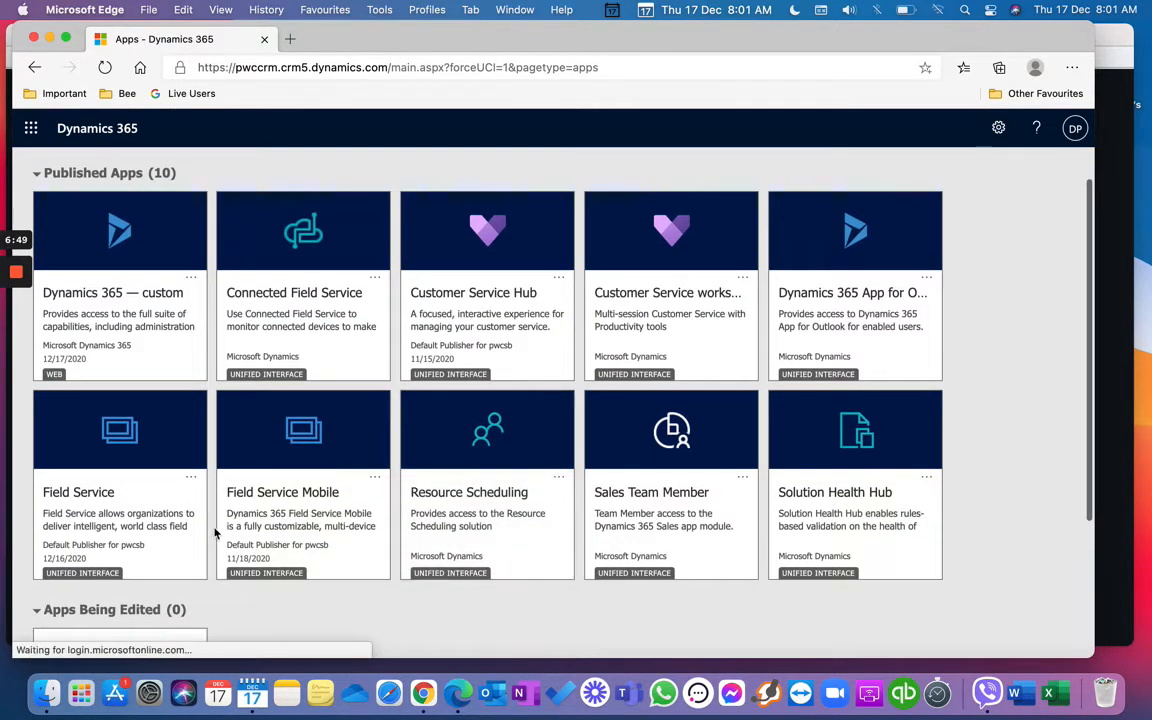
click(128, 530)
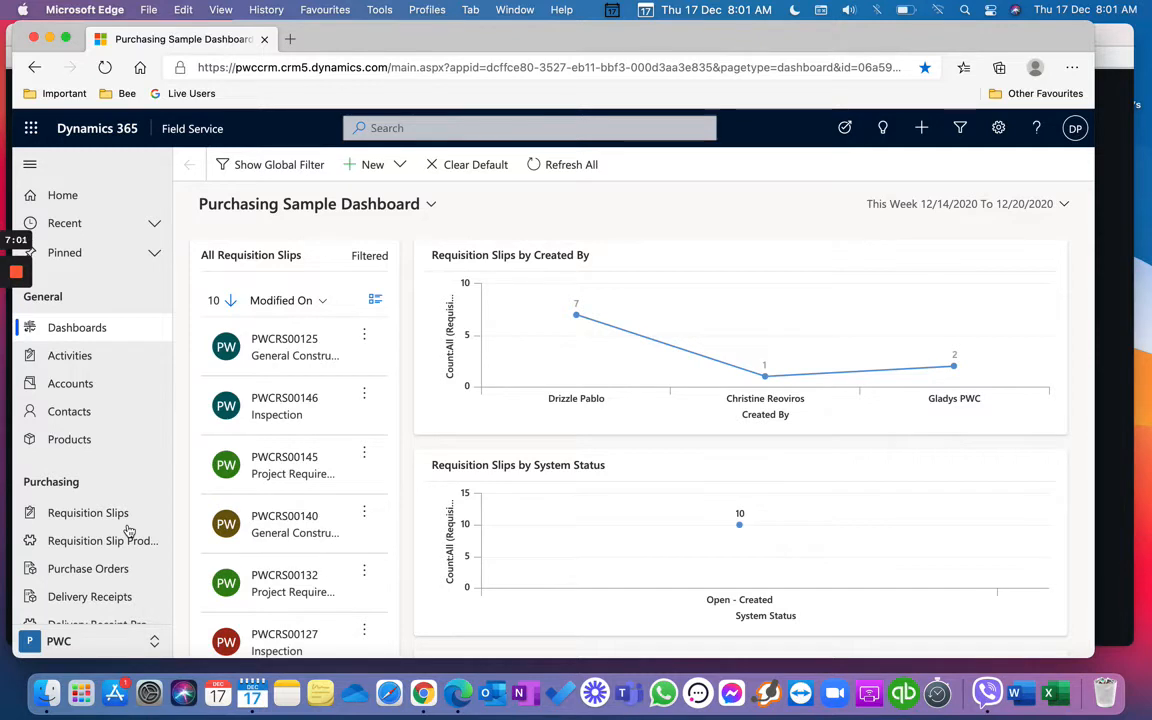
click(192, 129)
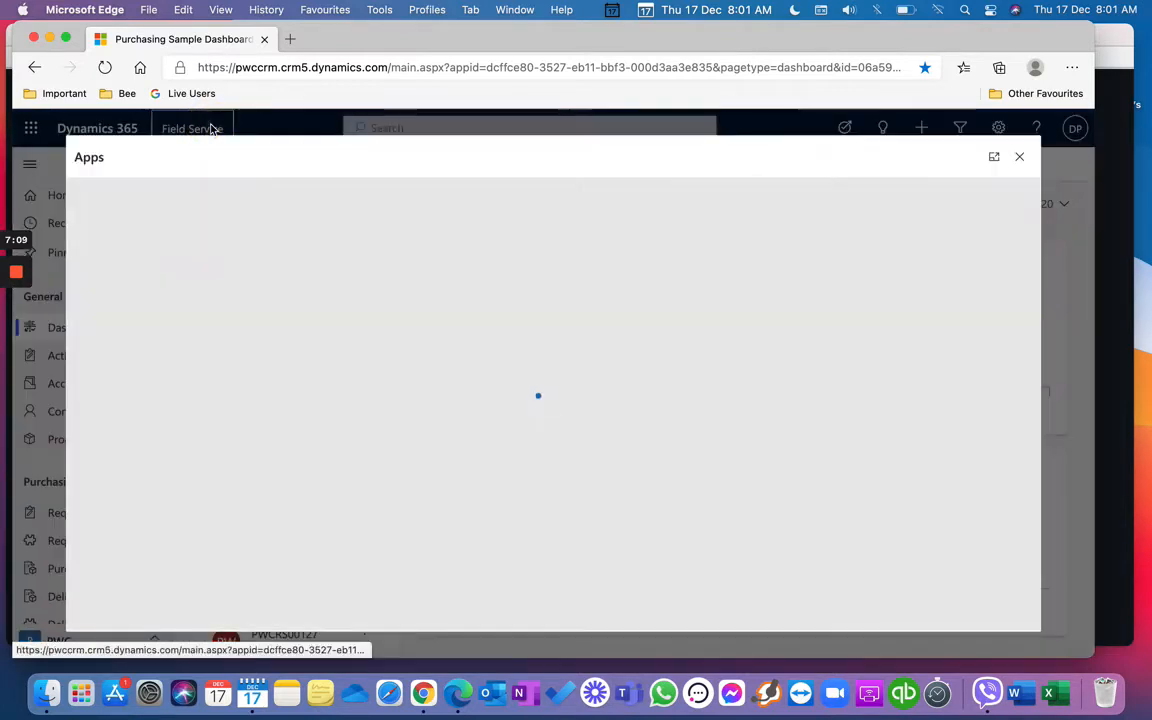
click(213, 582)
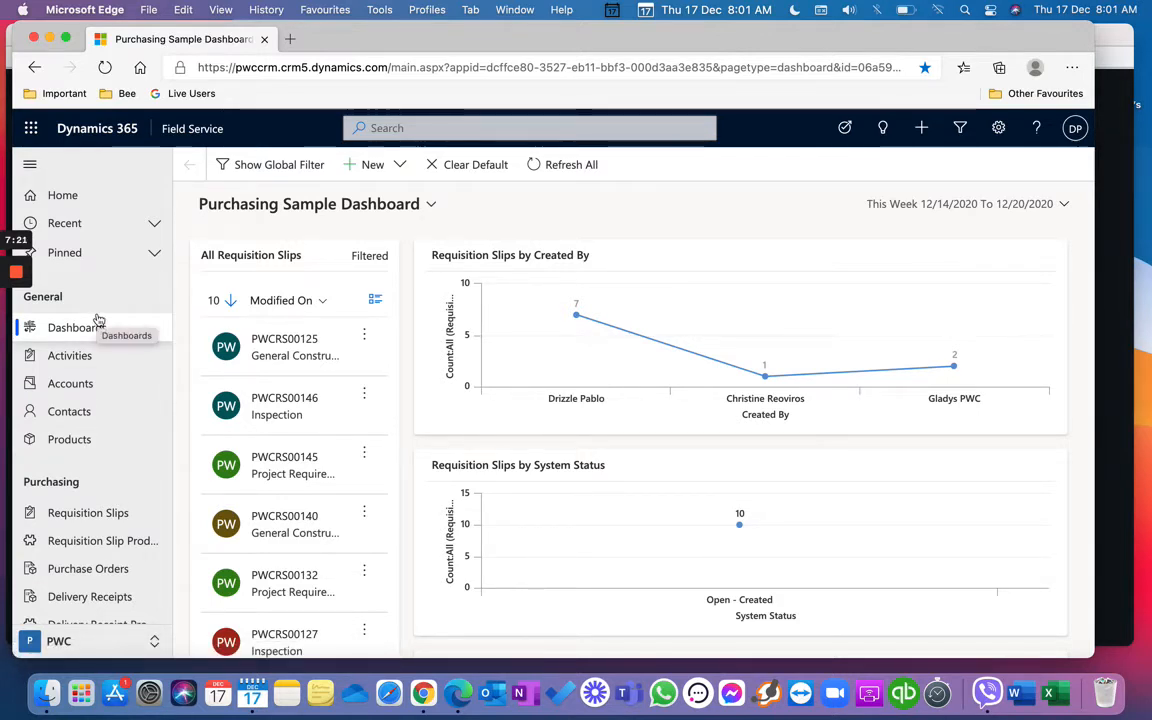
Step: Collapse and re-expand the navigation pane, refresh the dashboard, and browse the system dashboards list
click(30, 167)
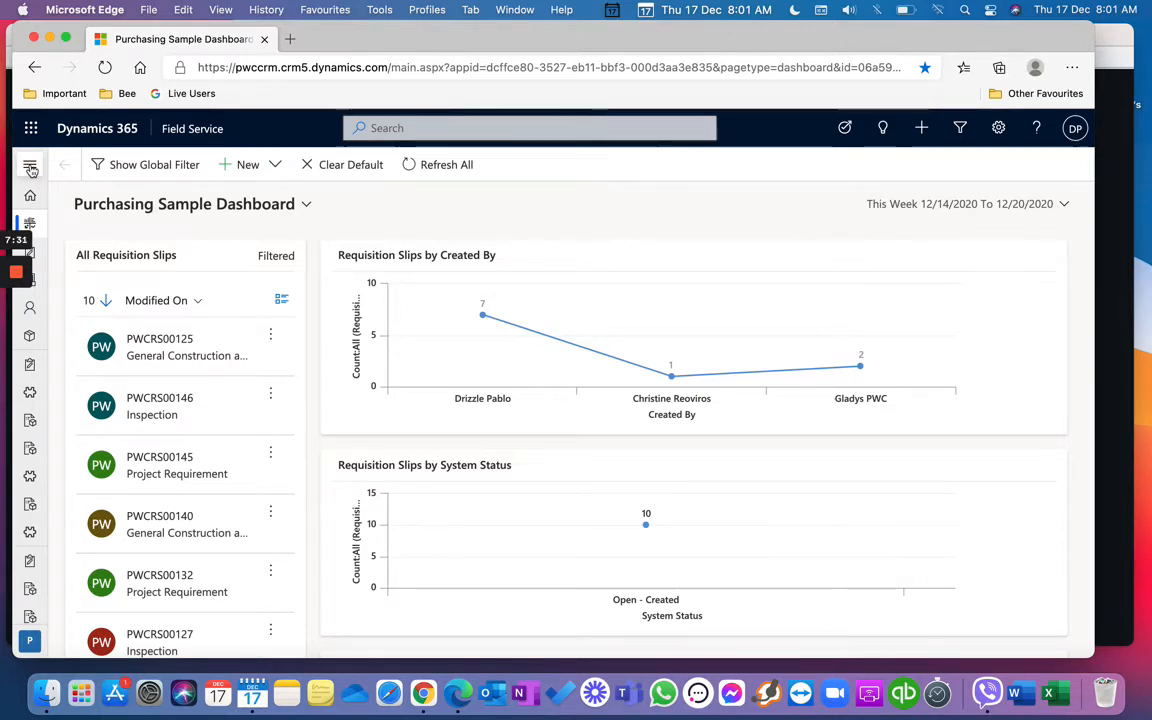
click(30, 167)
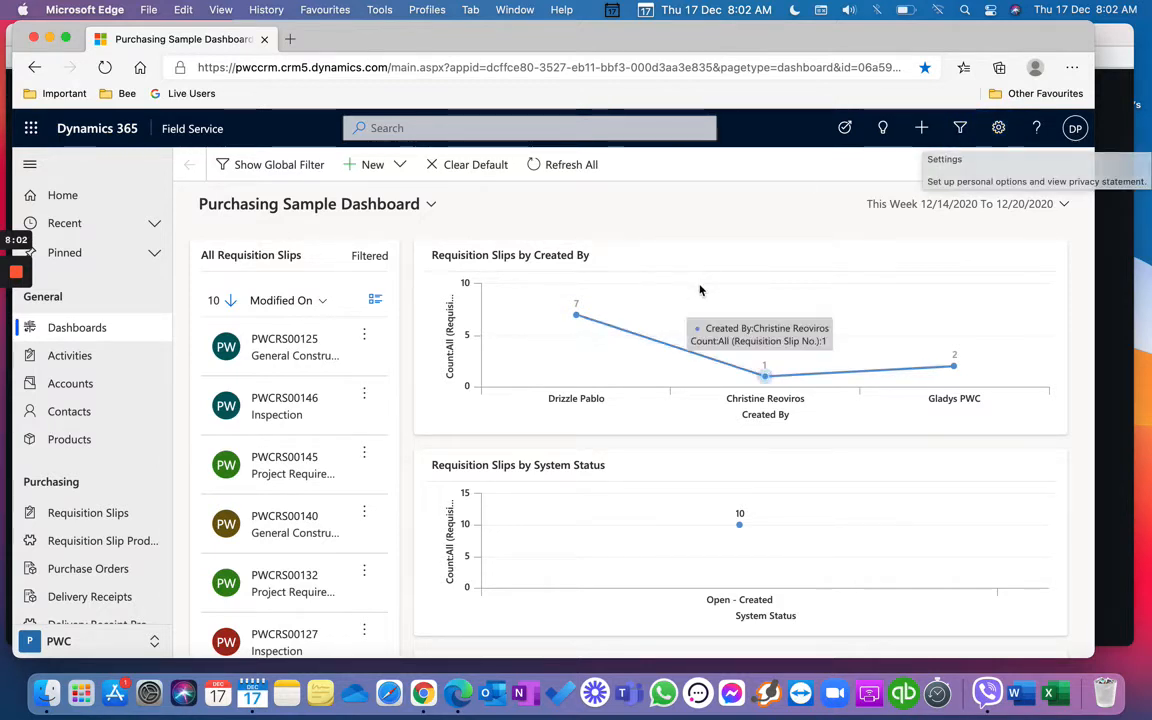
click(127, 197)
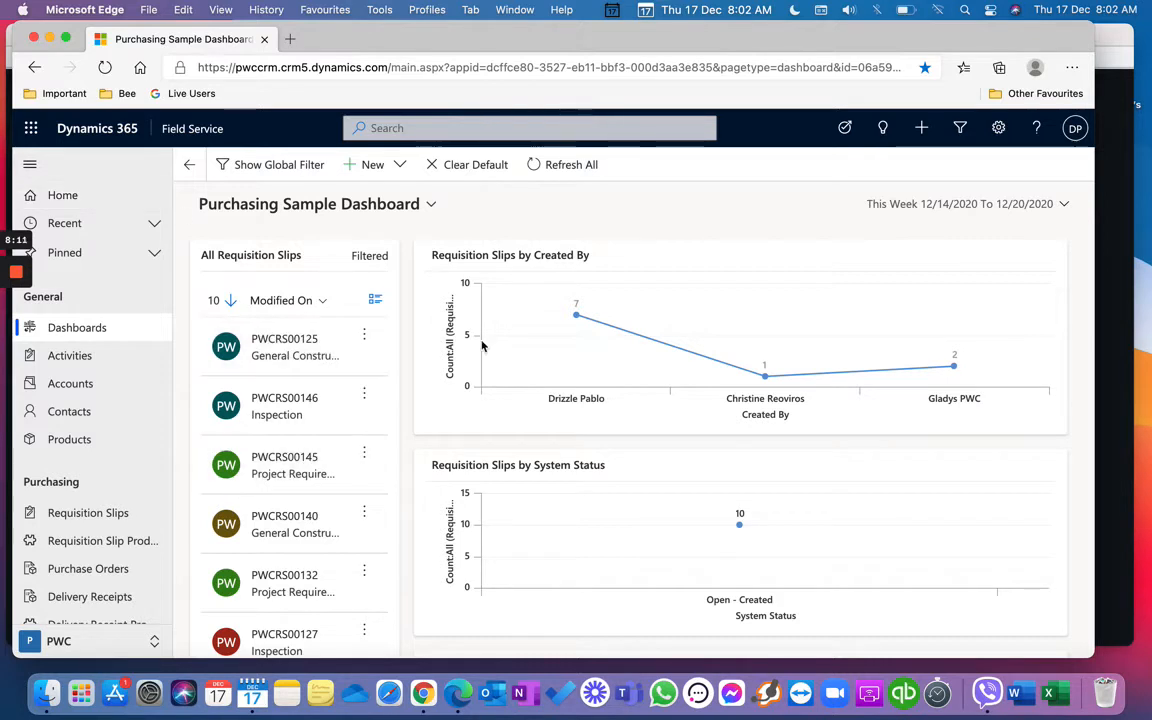
mouse_move(505, 367)
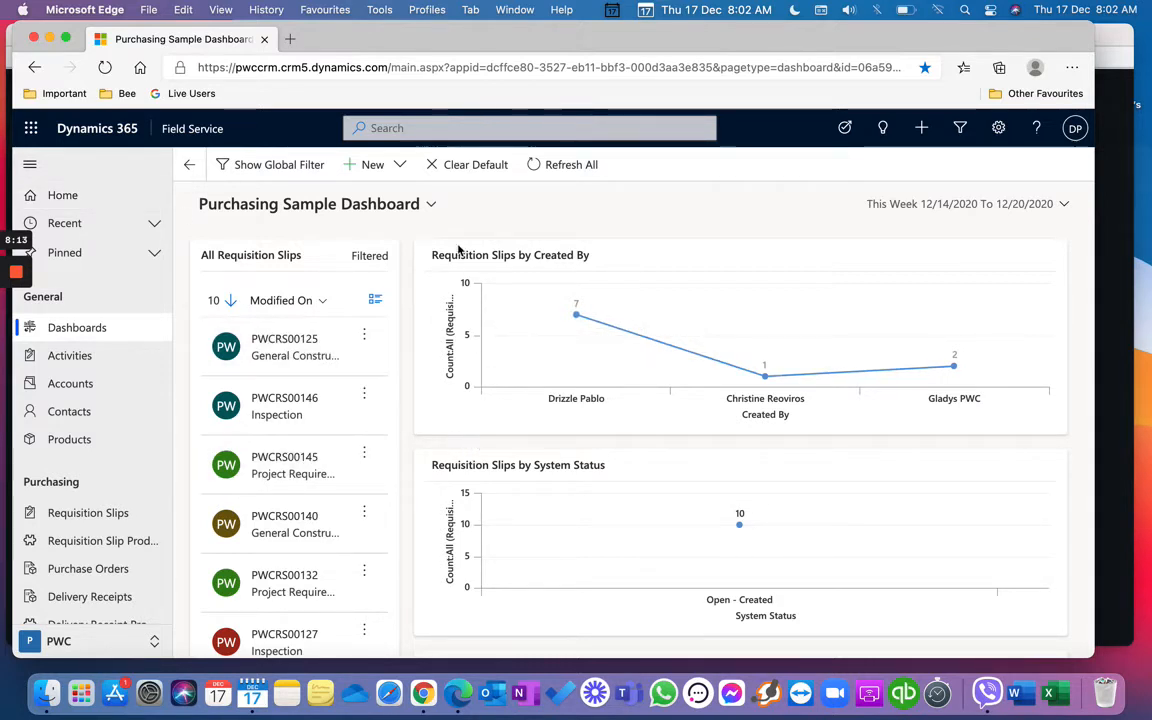
click(434, 213)
click(434, 213)
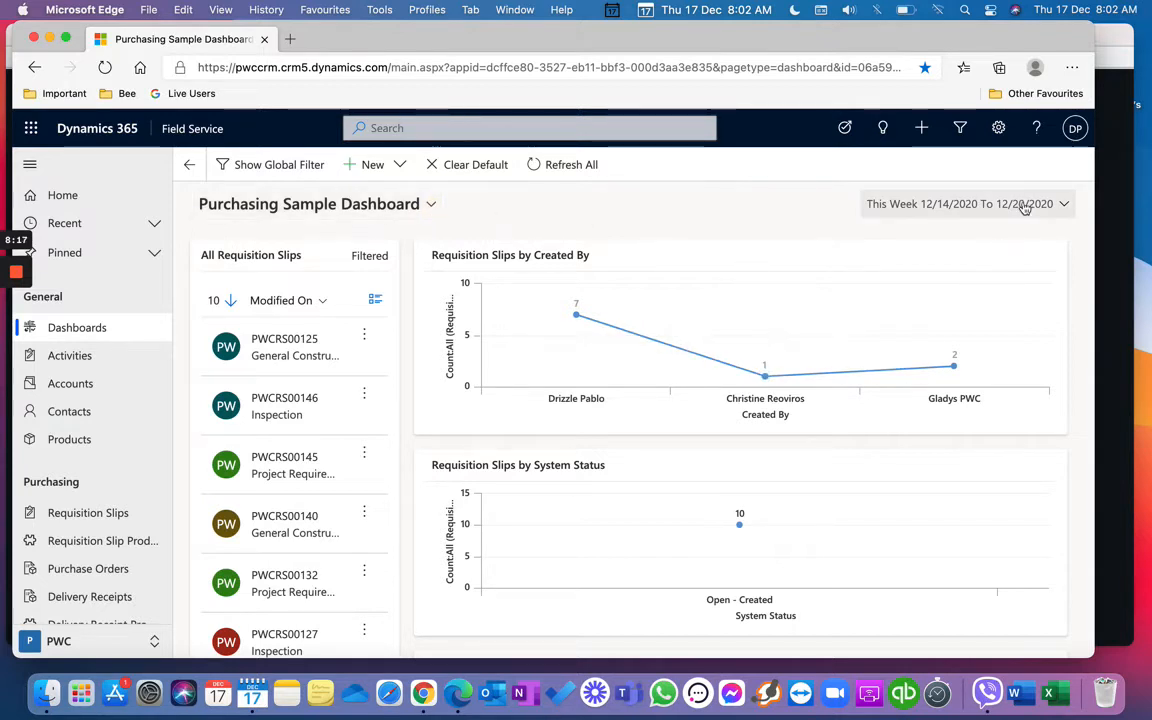
click(428, 205)
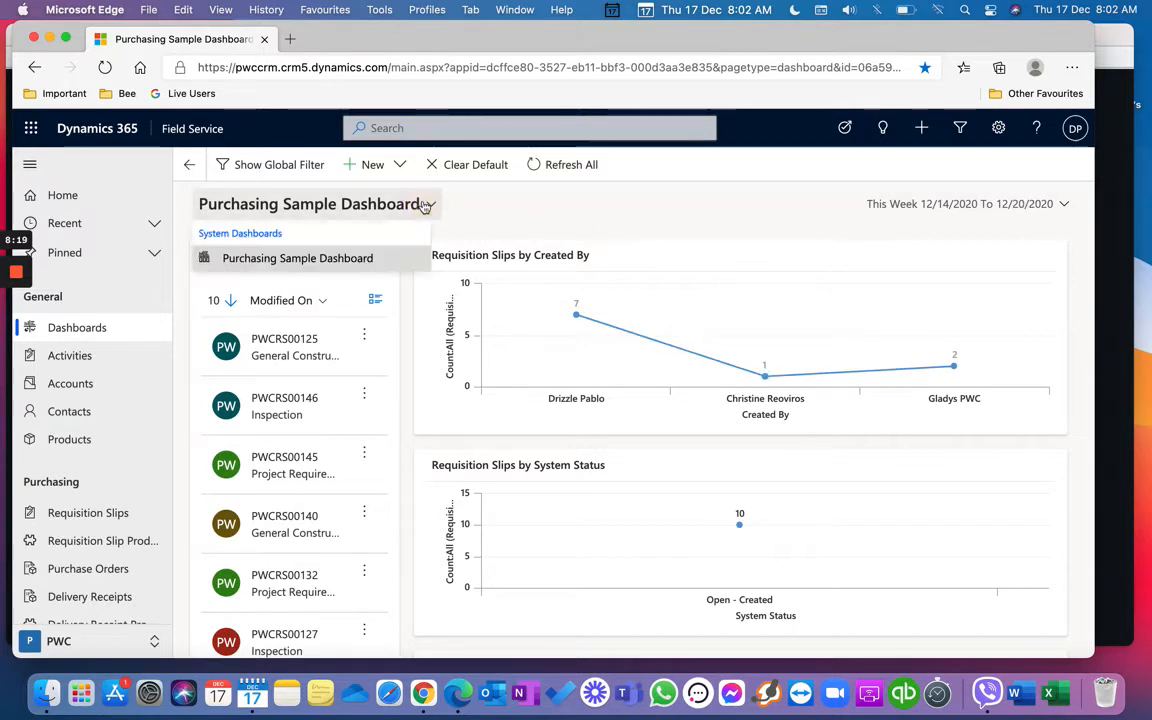
Step: Set the dashboard date range to This Month, then to Last Week (12/7–12/13/2020)
click(1055, 207)
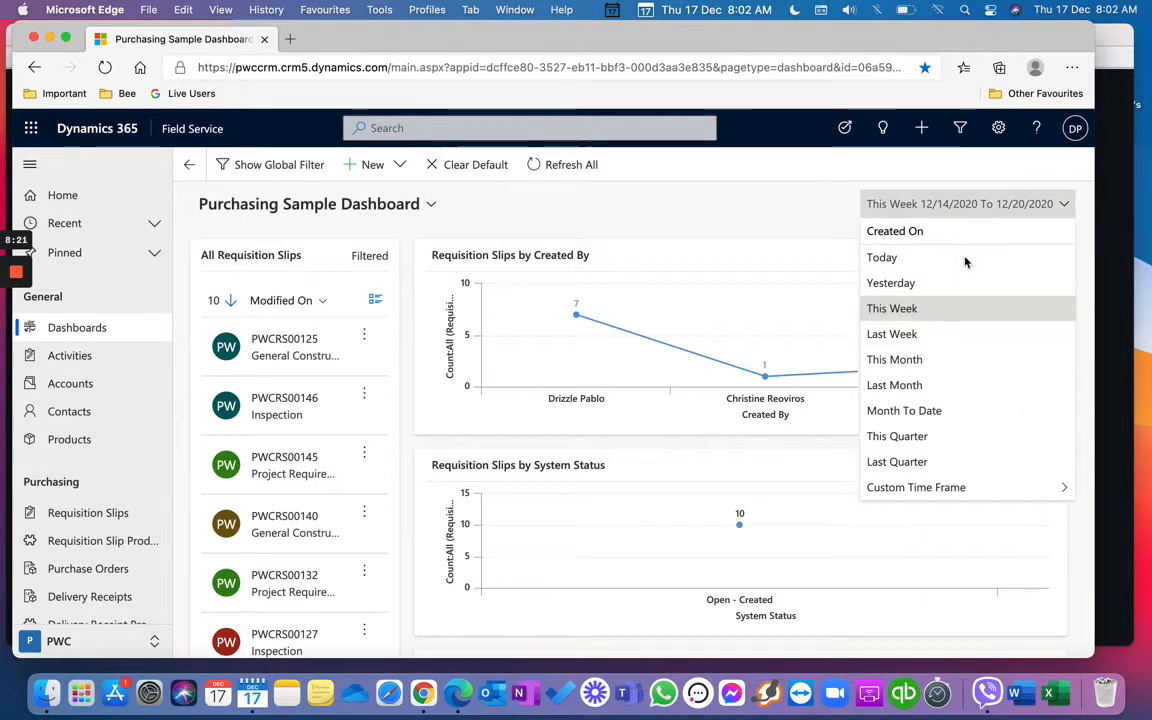
click(950, 369)
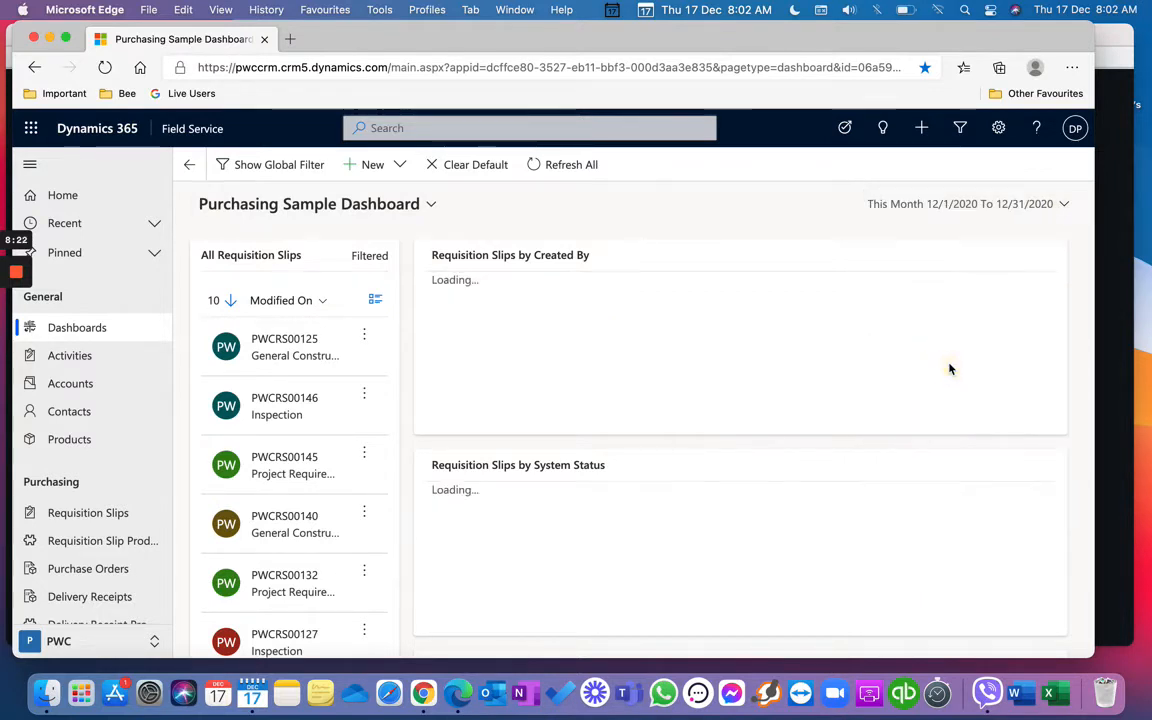
click(1010, 205)
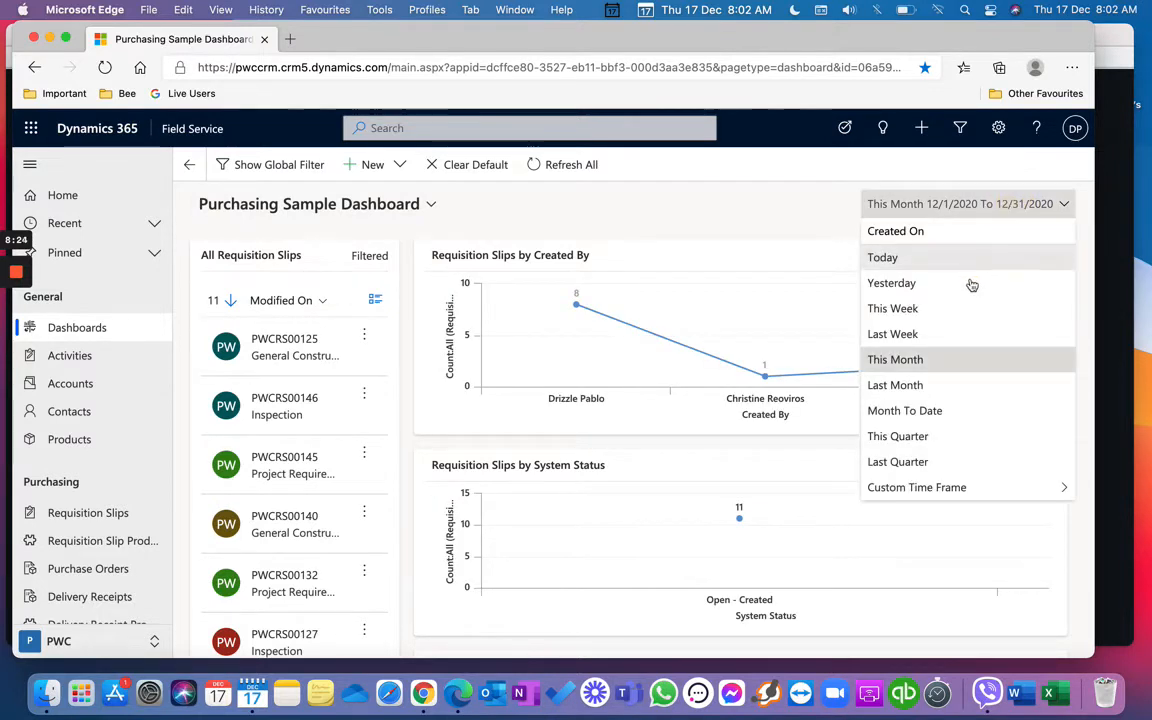
click(954, 336)
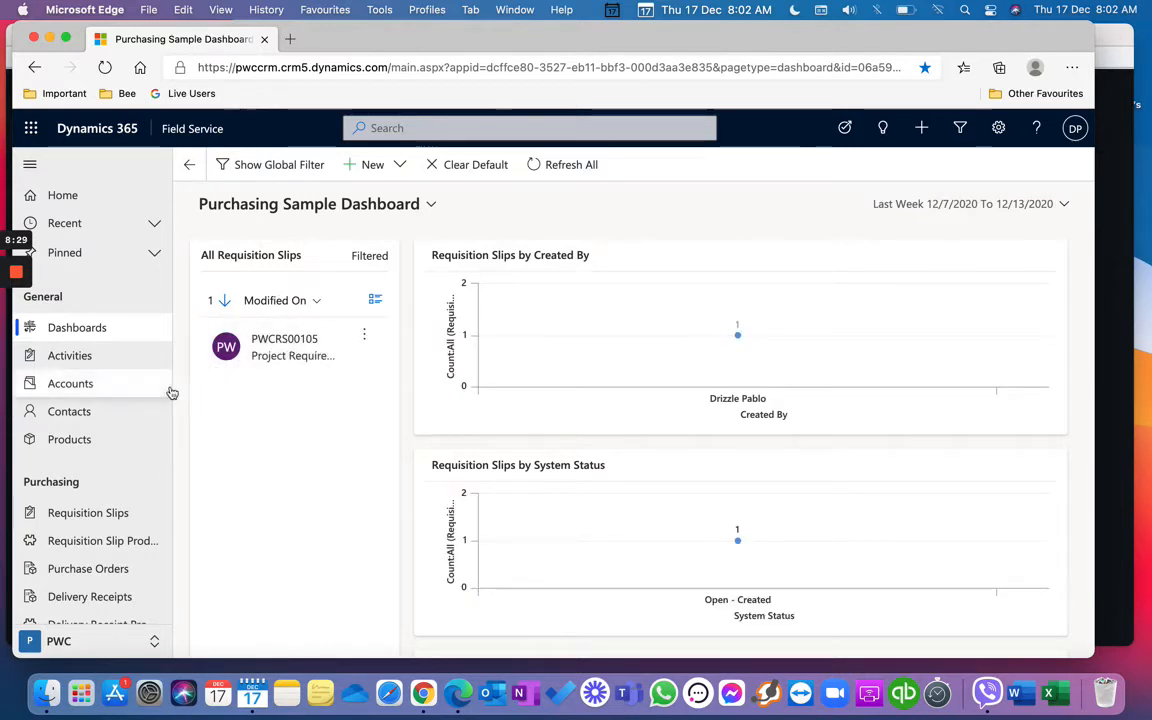
Step: Switch to the Maintenance work area and open Cases, showing 4 active cases
scroll(140, 465, down, 10)
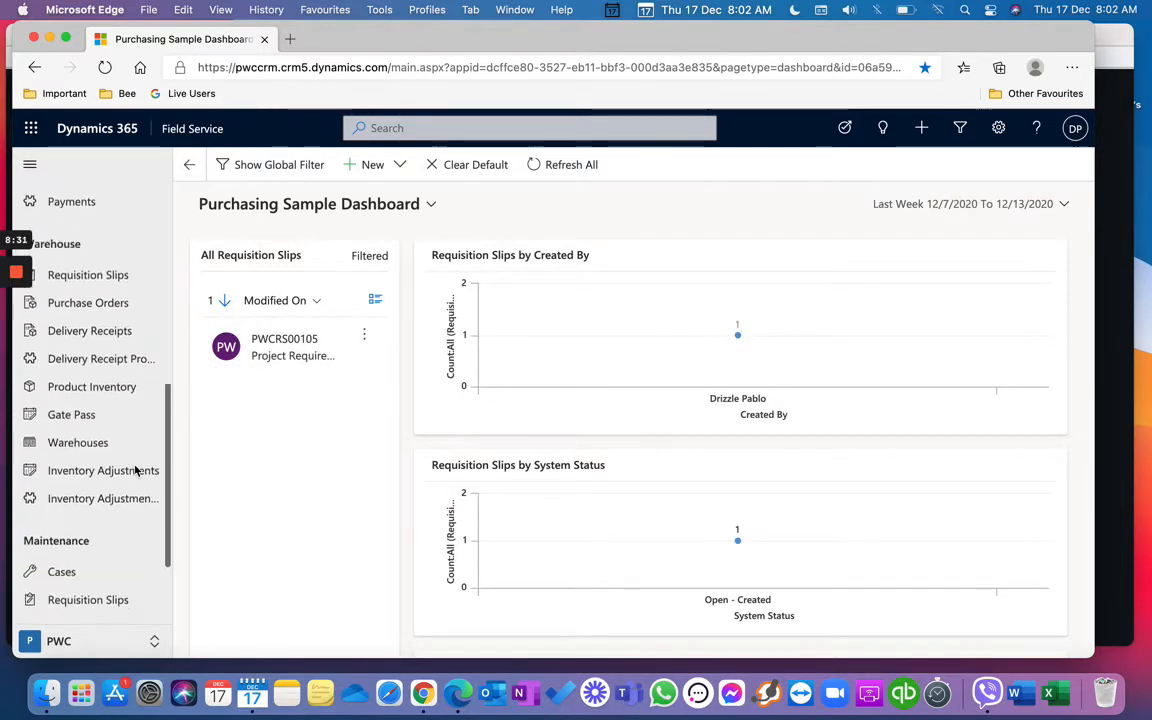
scroll(136, 470, down, 2)
scroll(136, 470, up, 10)
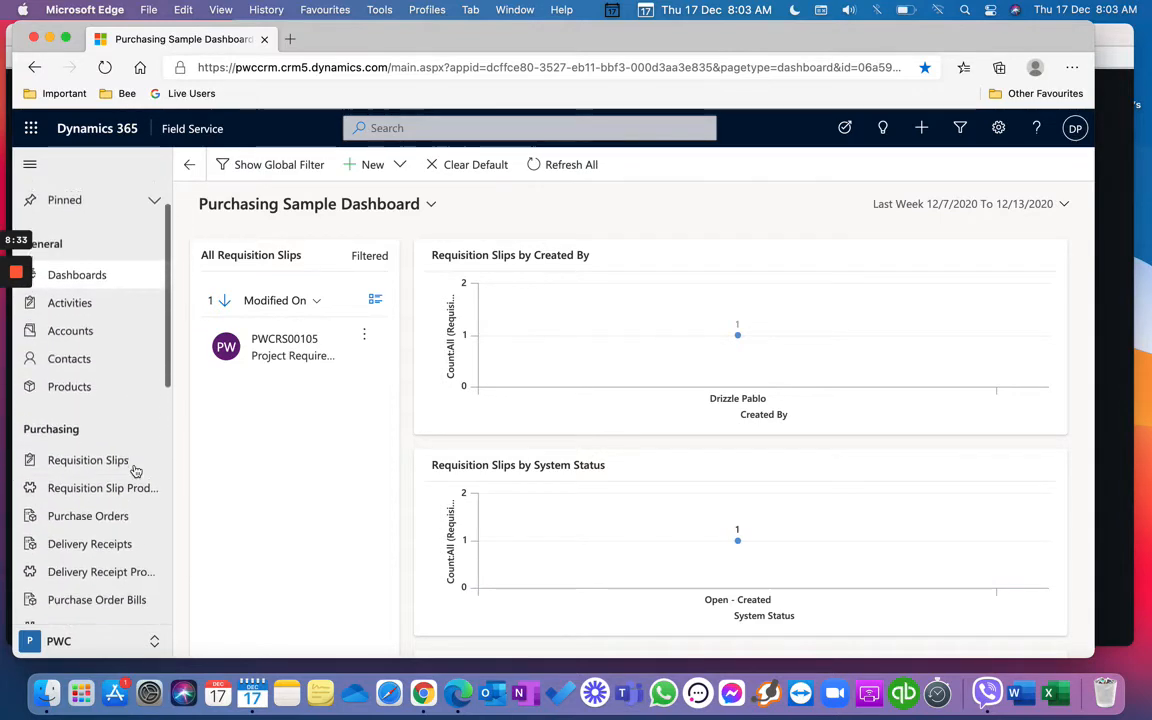
scroll(121, 545, down, 10)
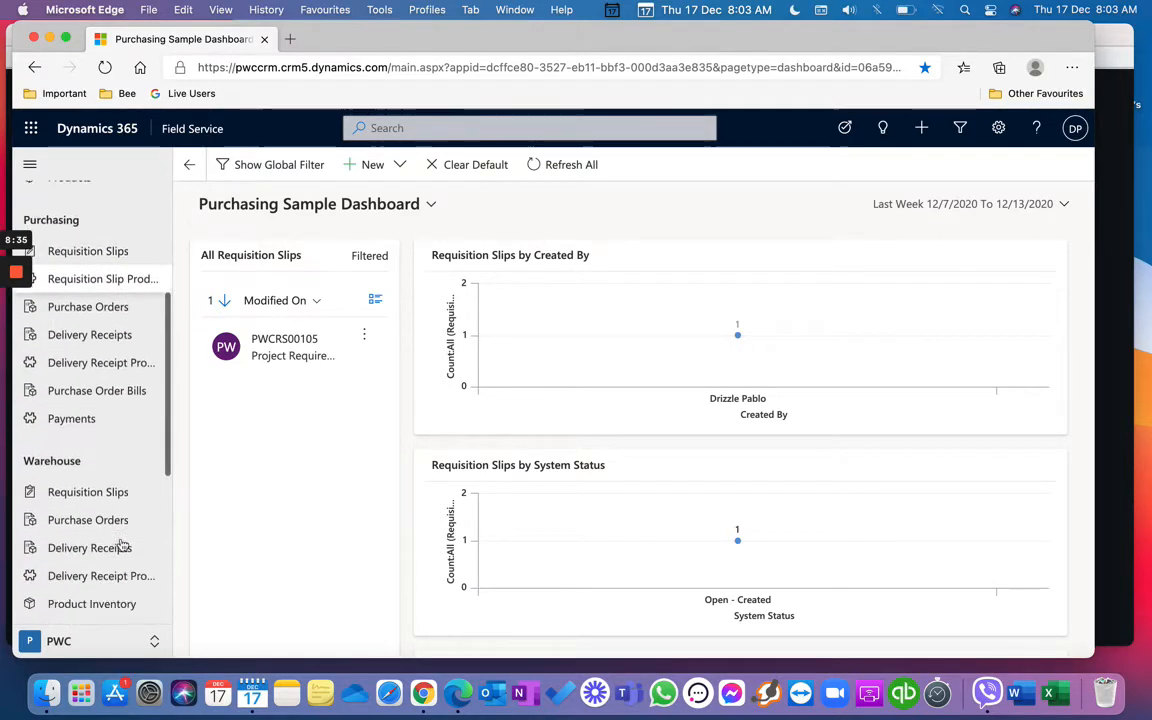
scroll(121, 545, down, 3)
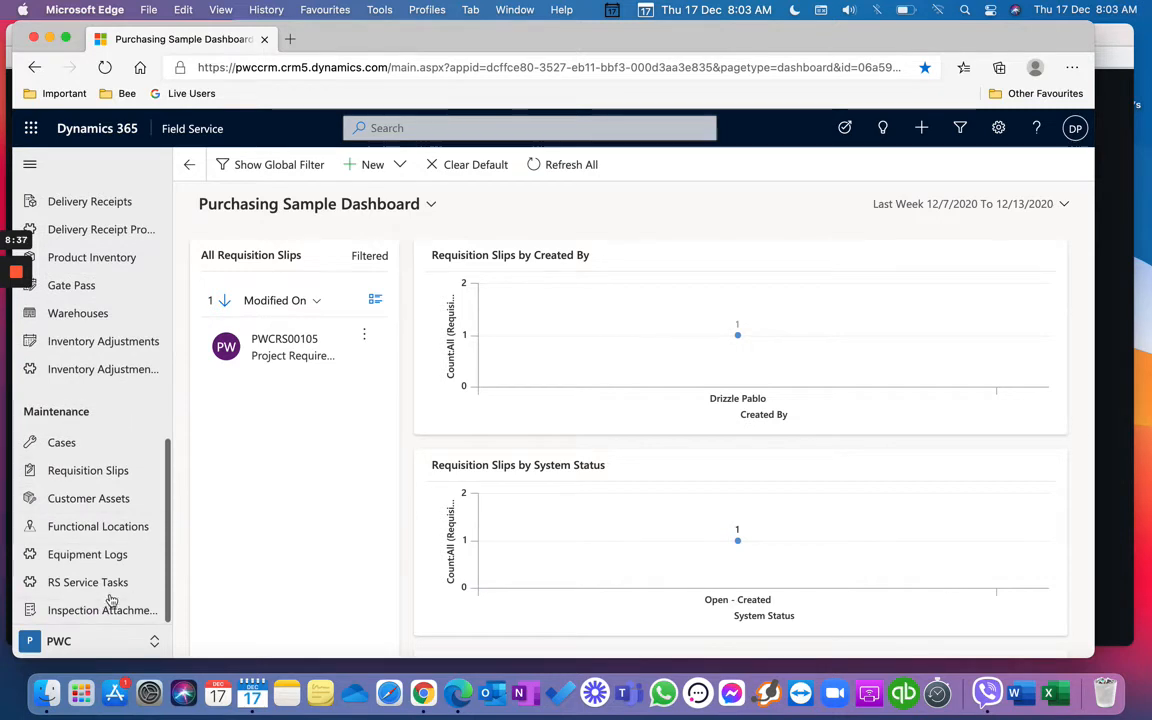
click(95, 645)
click(95, 645)
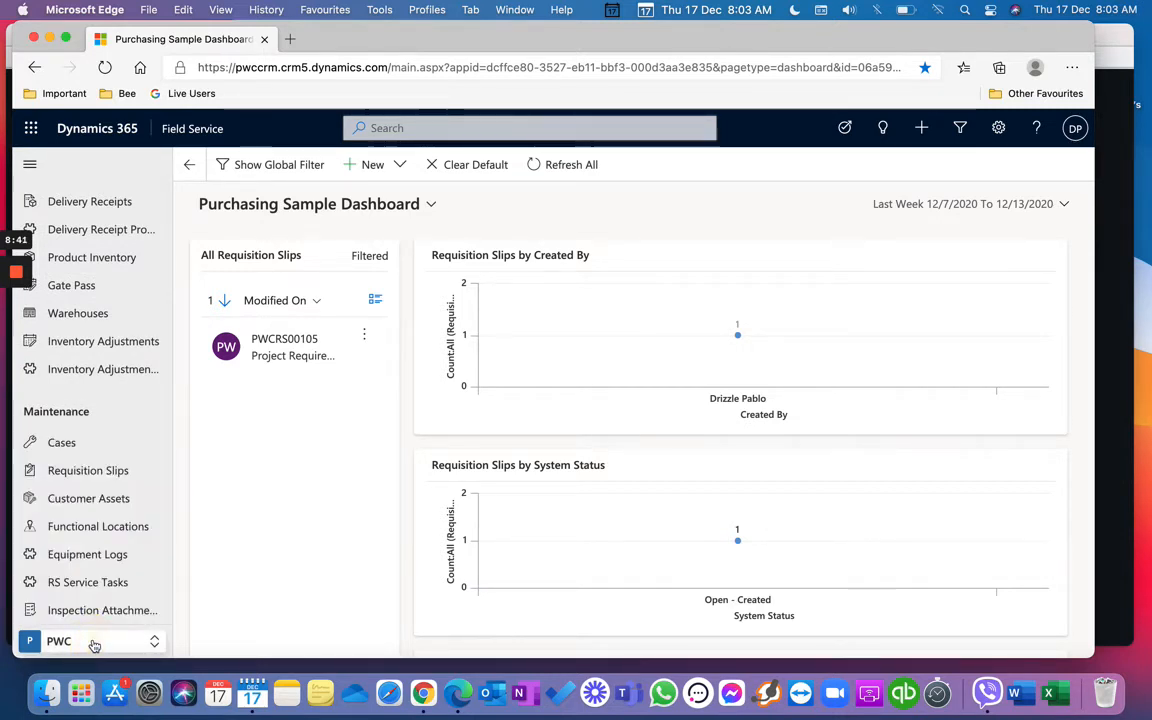
click(94, 645)
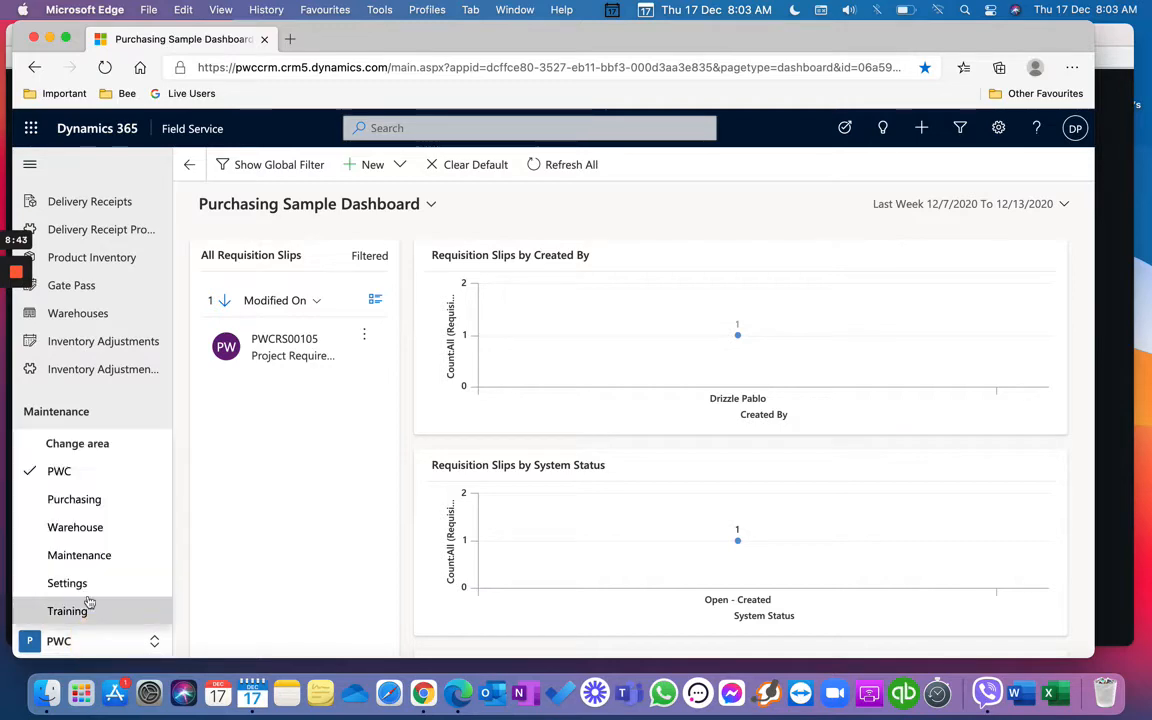
click(92, 557)
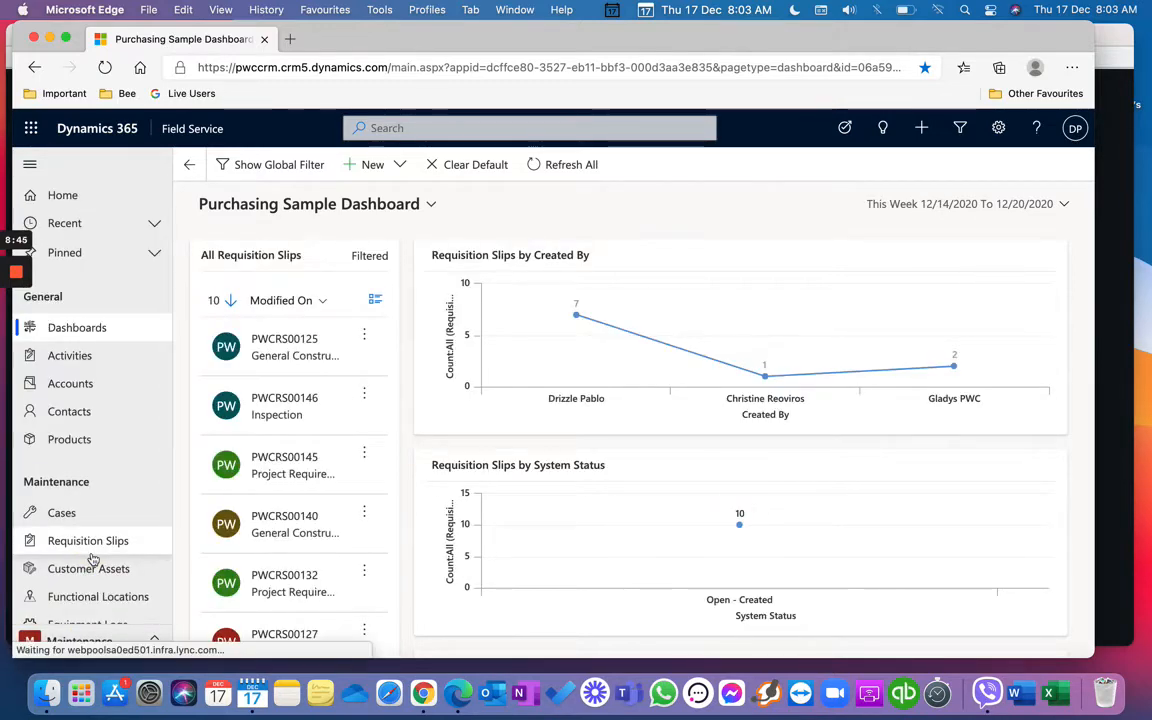
scroll(92, 560, down, 1)
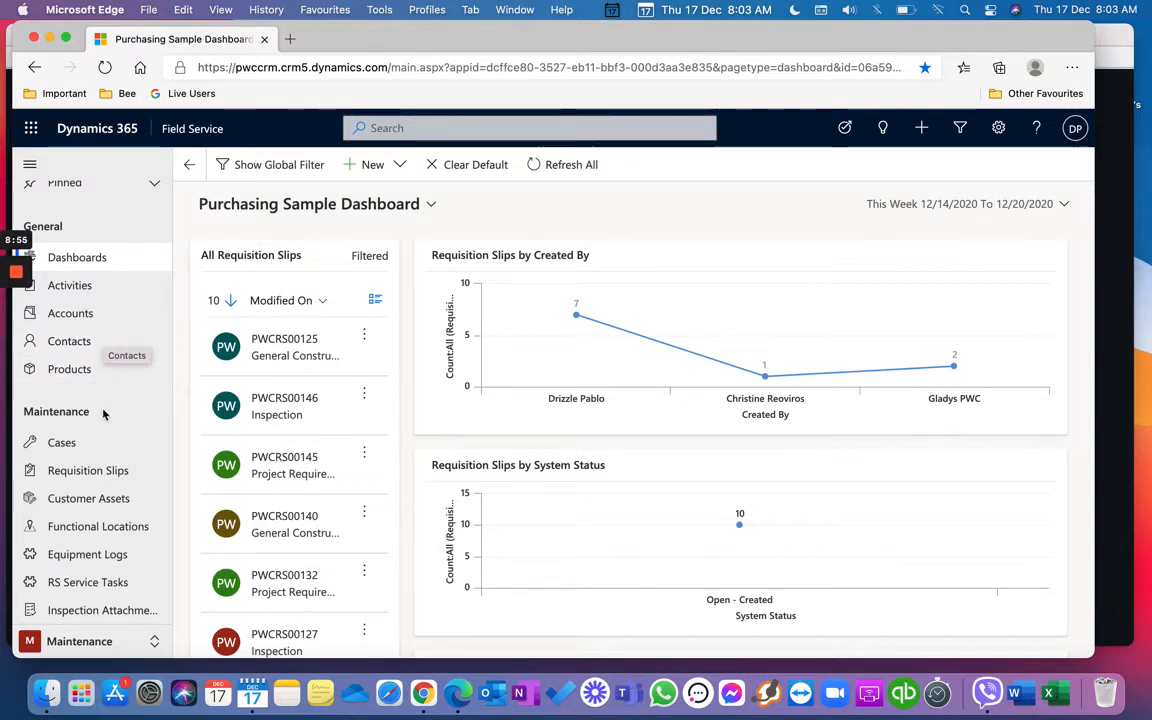
click(104, 443)
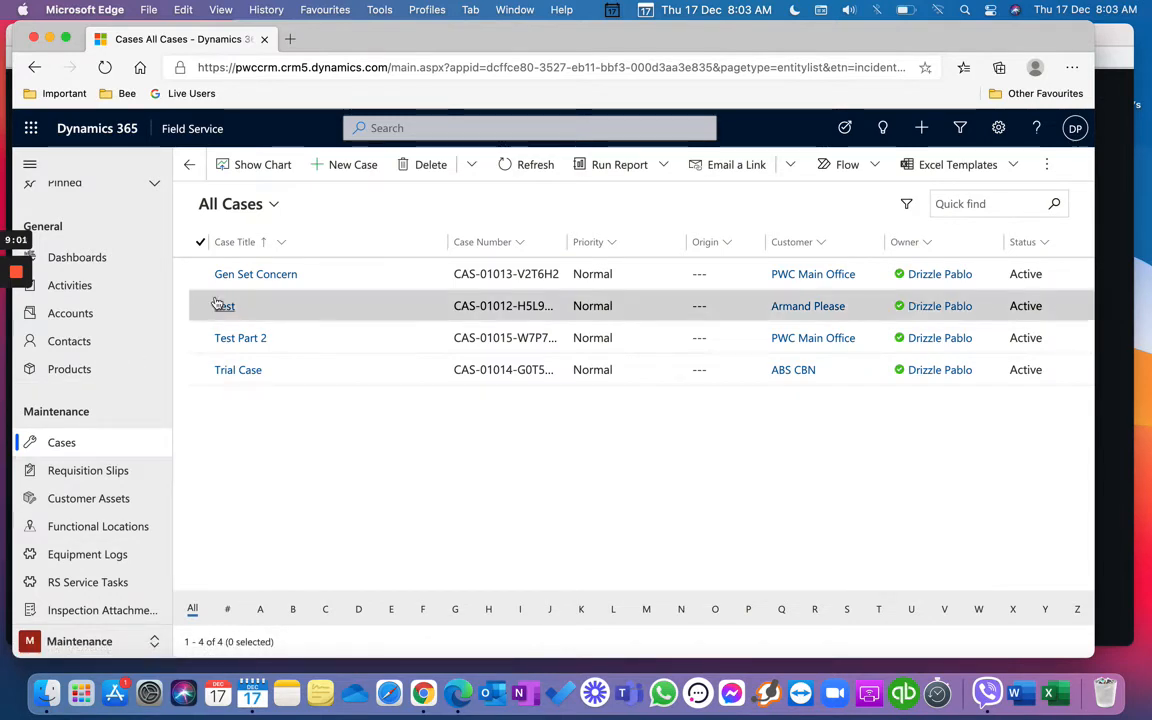
Step: Start a blank New Case form and collapse the navigation pane
click(355, 166)
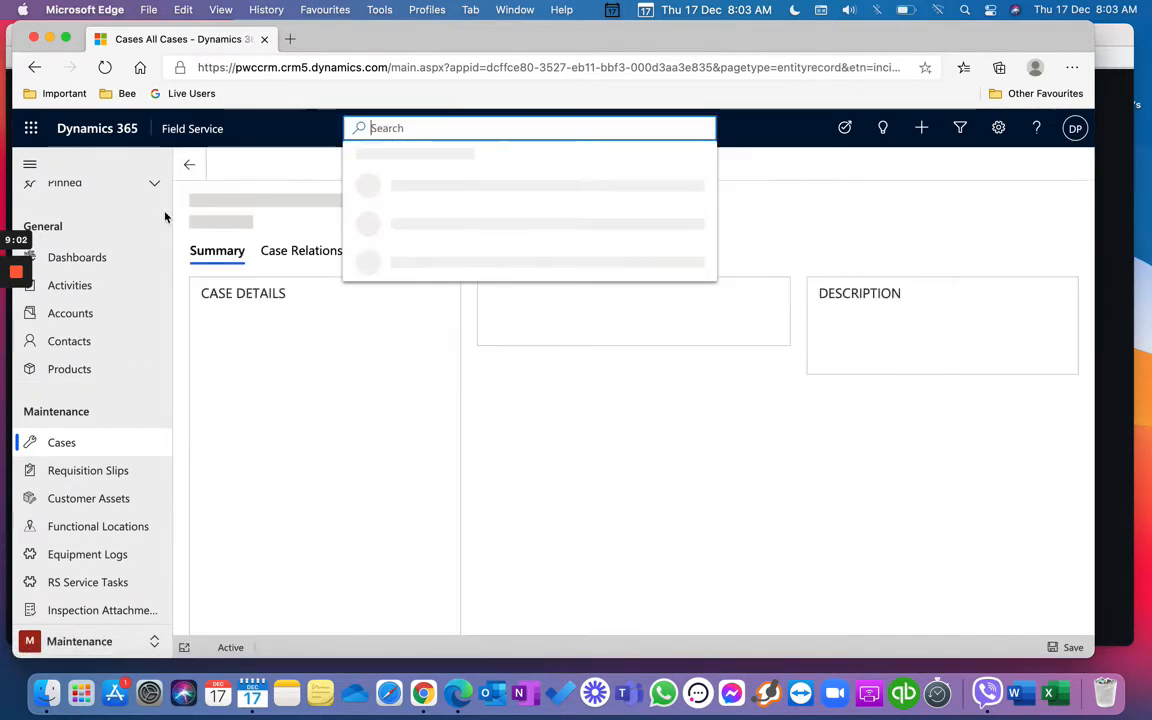
click(29, 166)
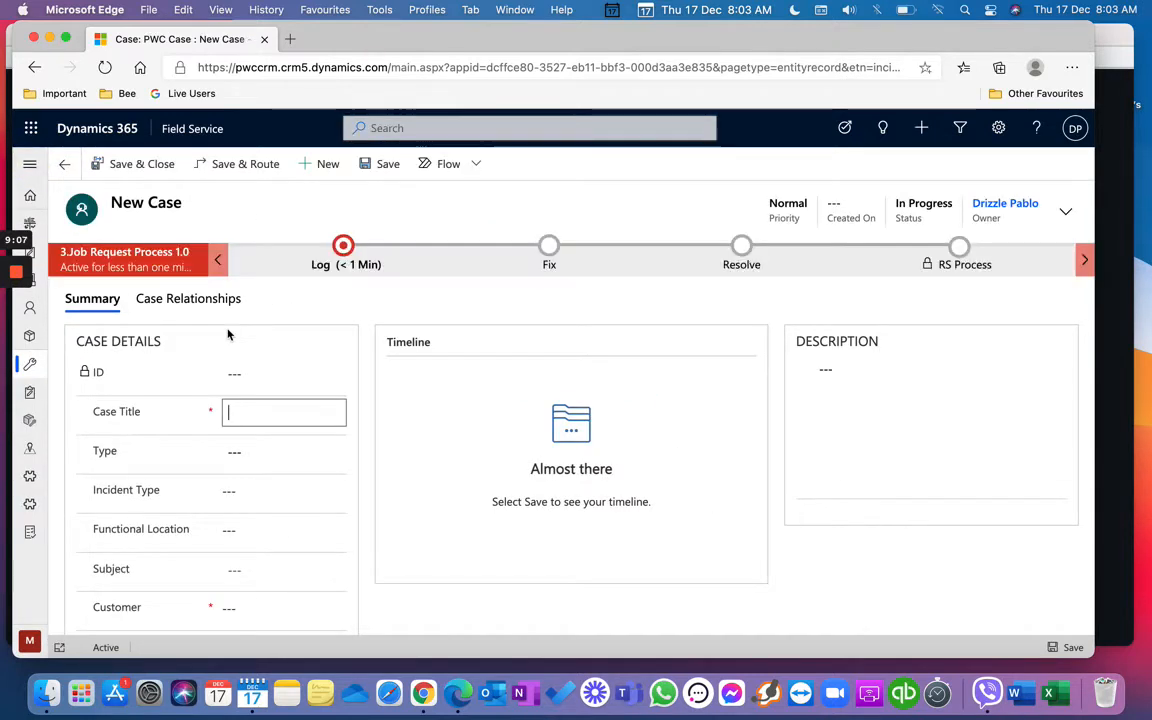
Step: Dock the Log stage panel and enter the case title 'Test Case'
click(365, 266)
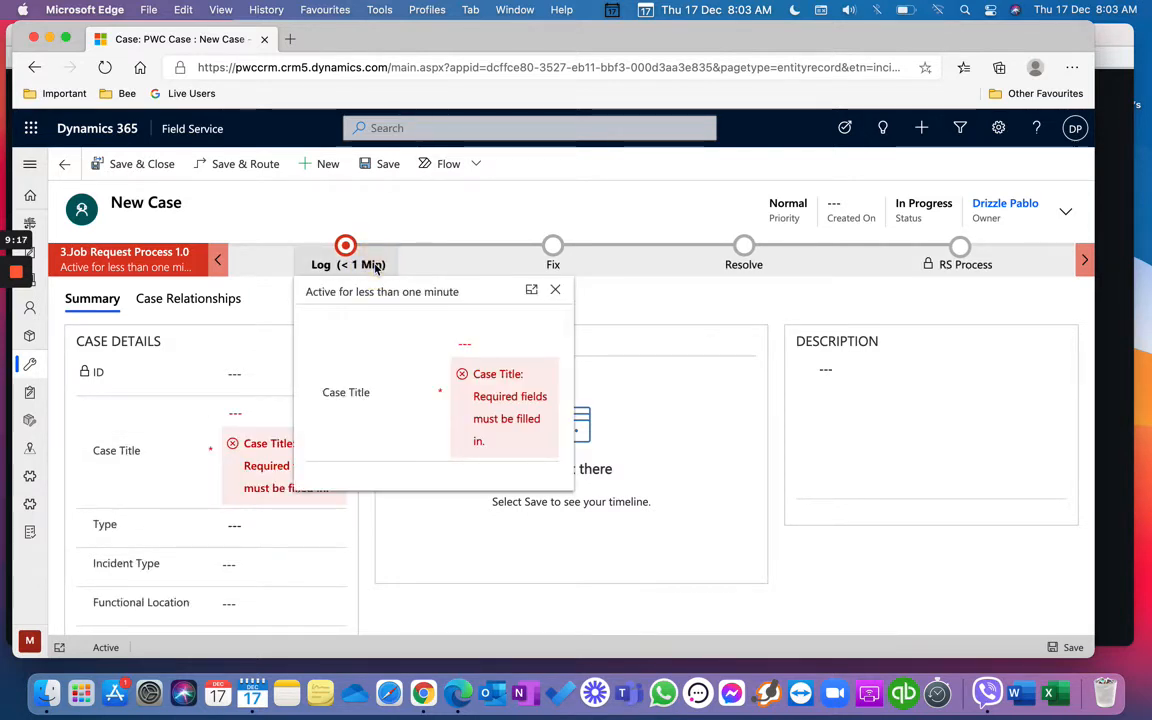
click(530, 290)
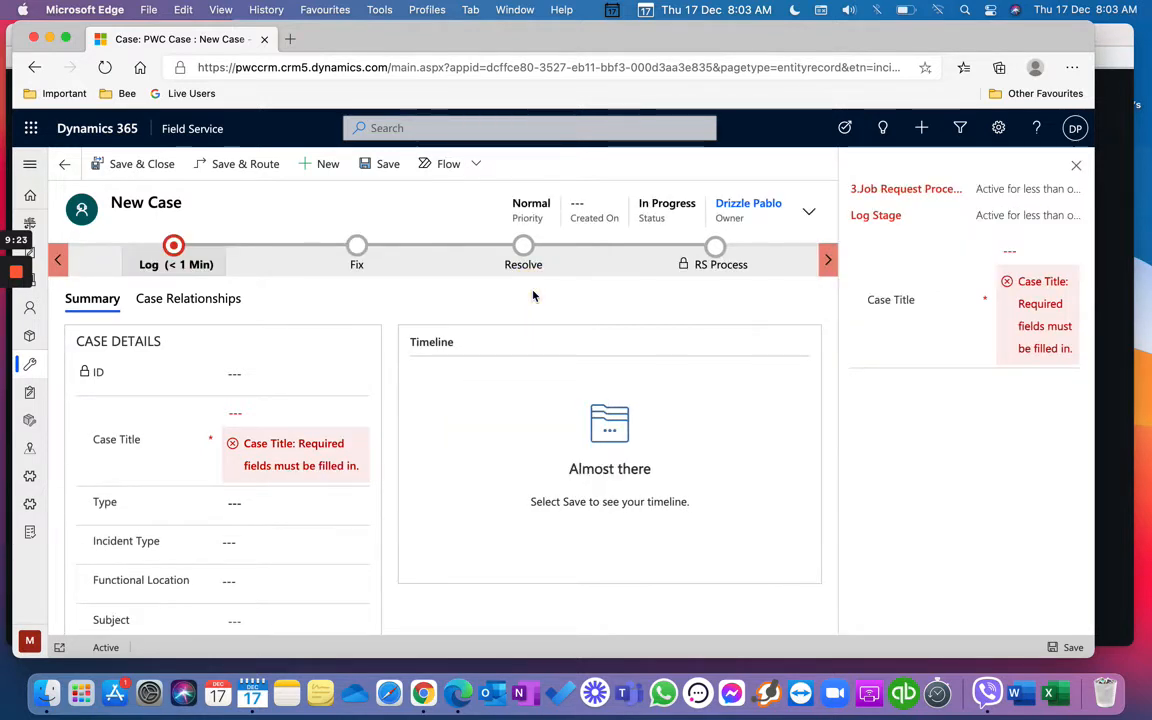
click(1023, 249)
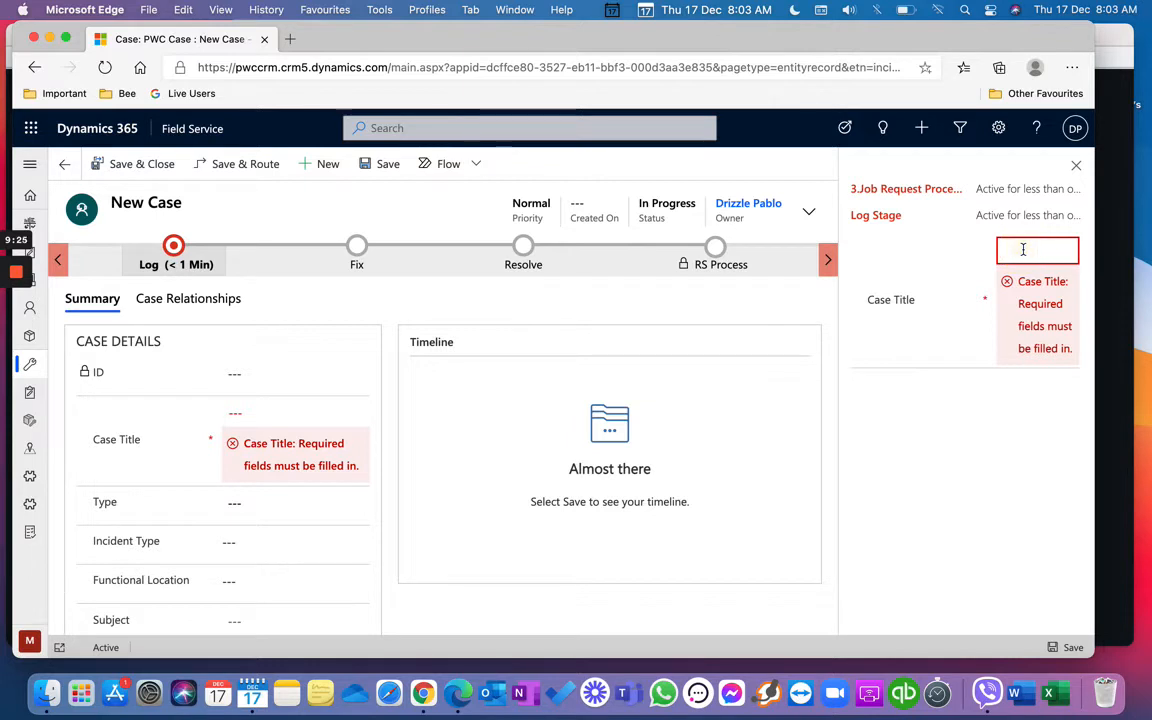
text(Test Case)
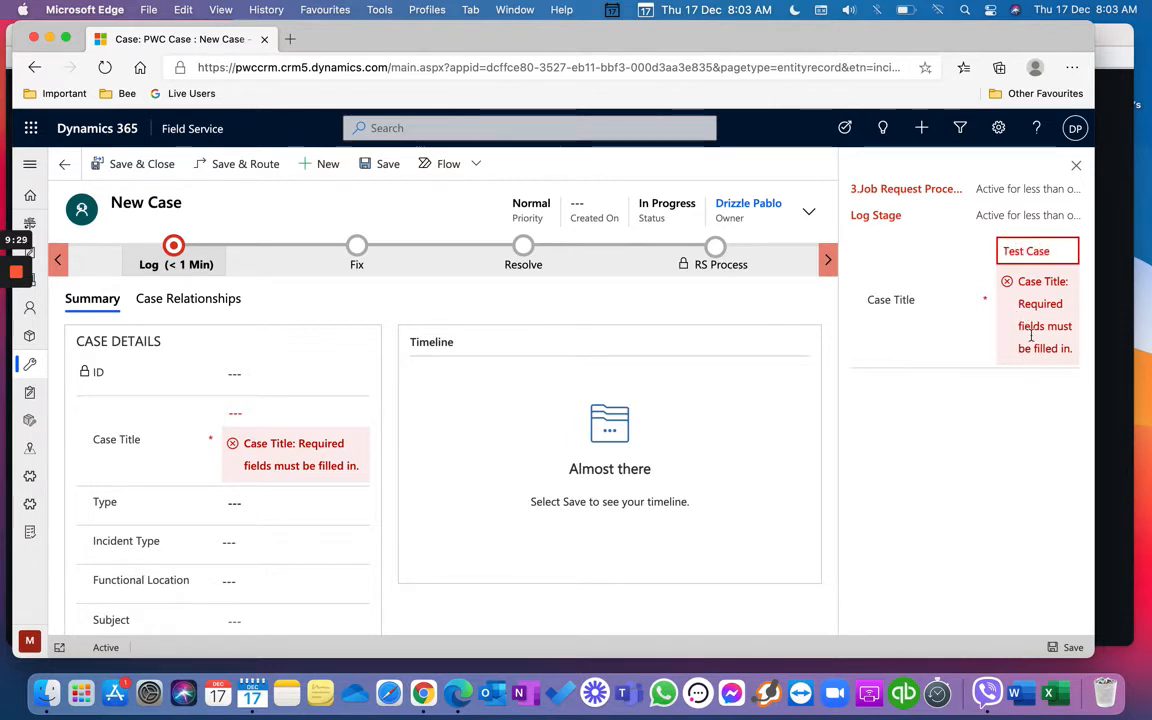
click(1021, 442)
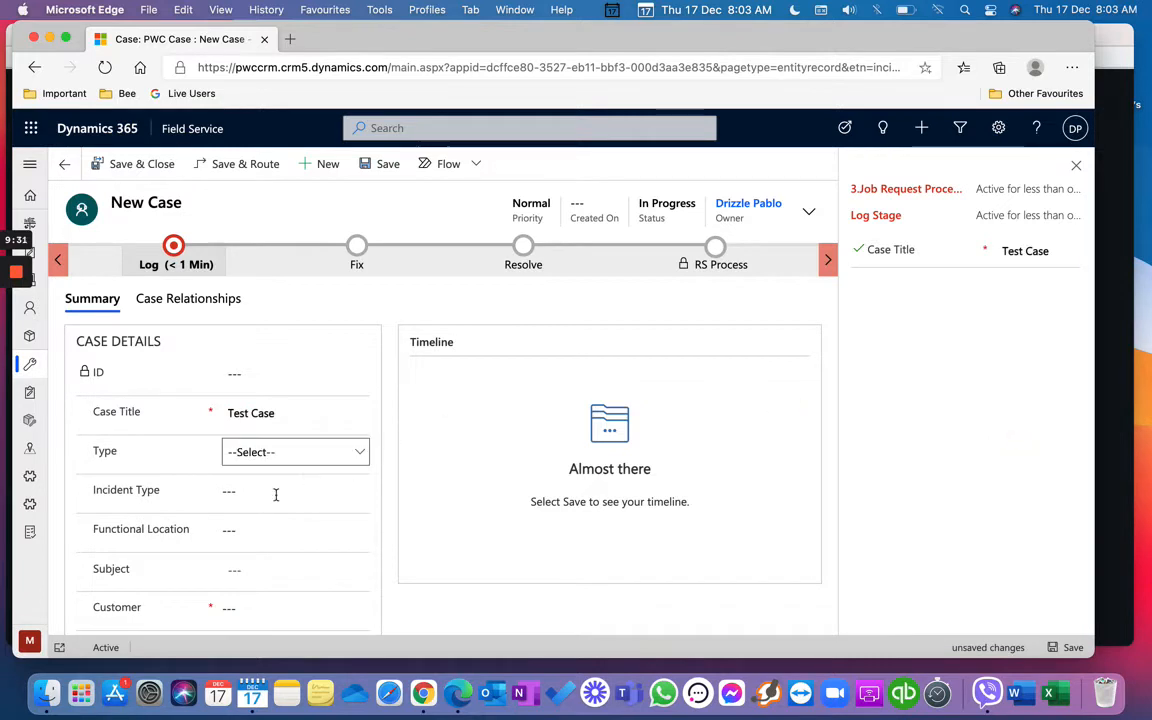
Step: Set case type to Problem and customer to PWC Main Office, then save the case
scroll(266, 518, down, 1)
click(298, 408)
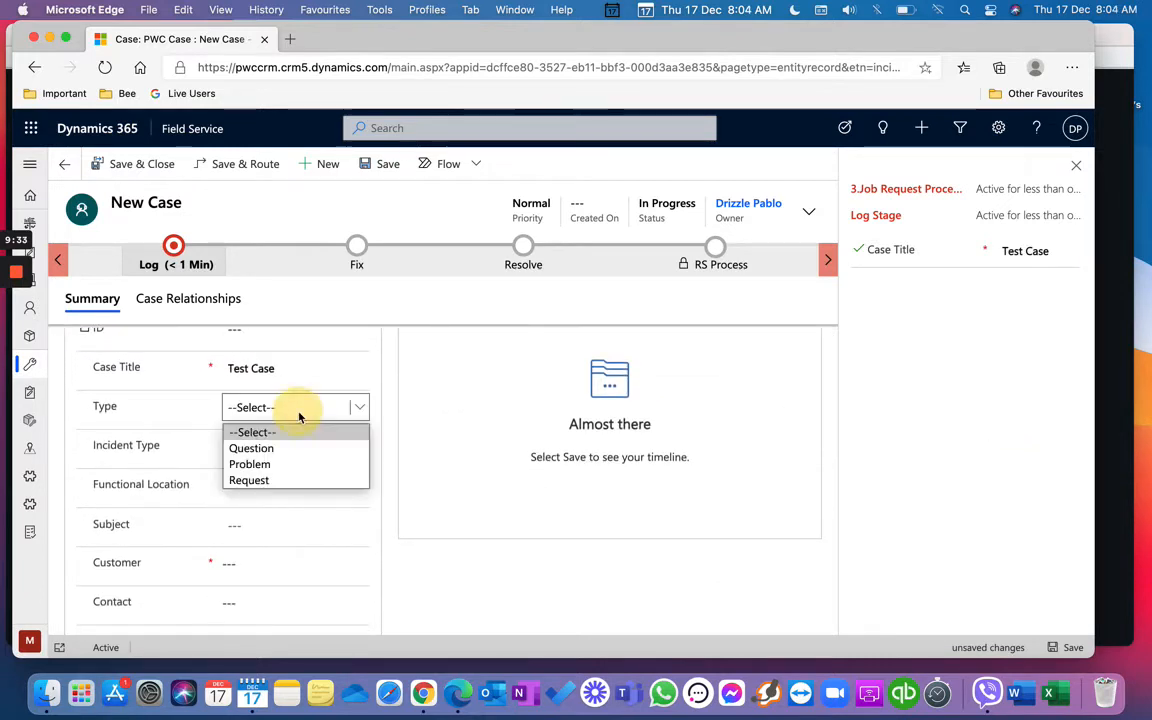
click(288, 465)
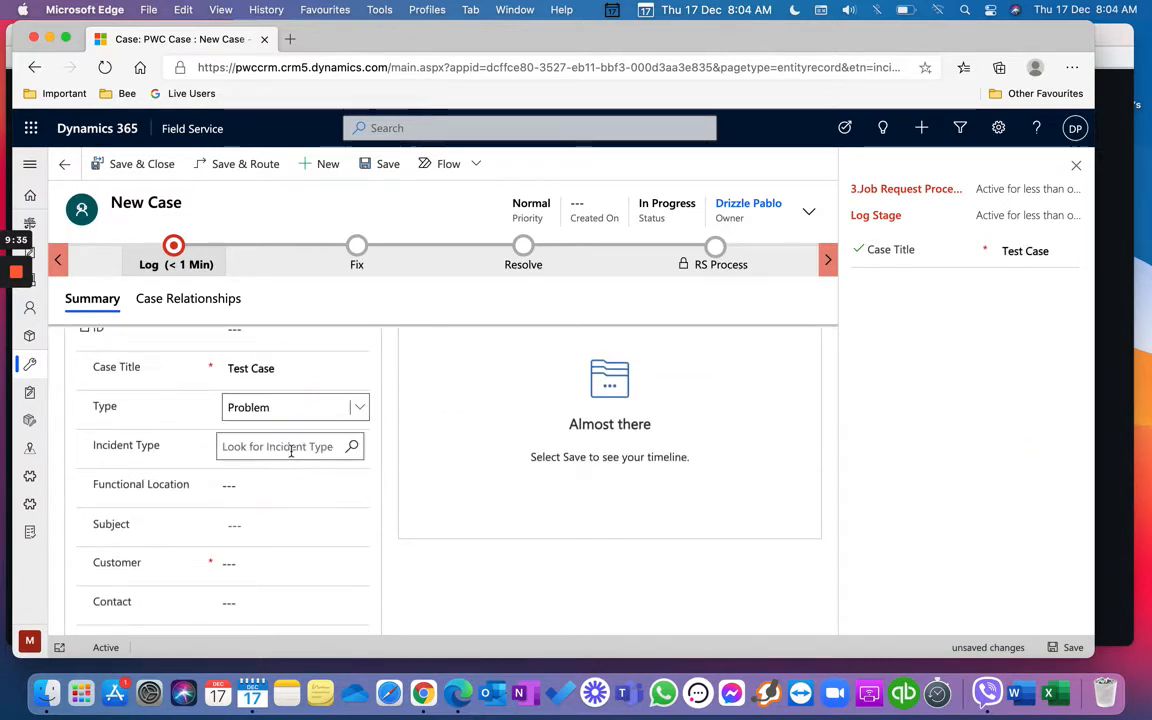
click(280, 563)
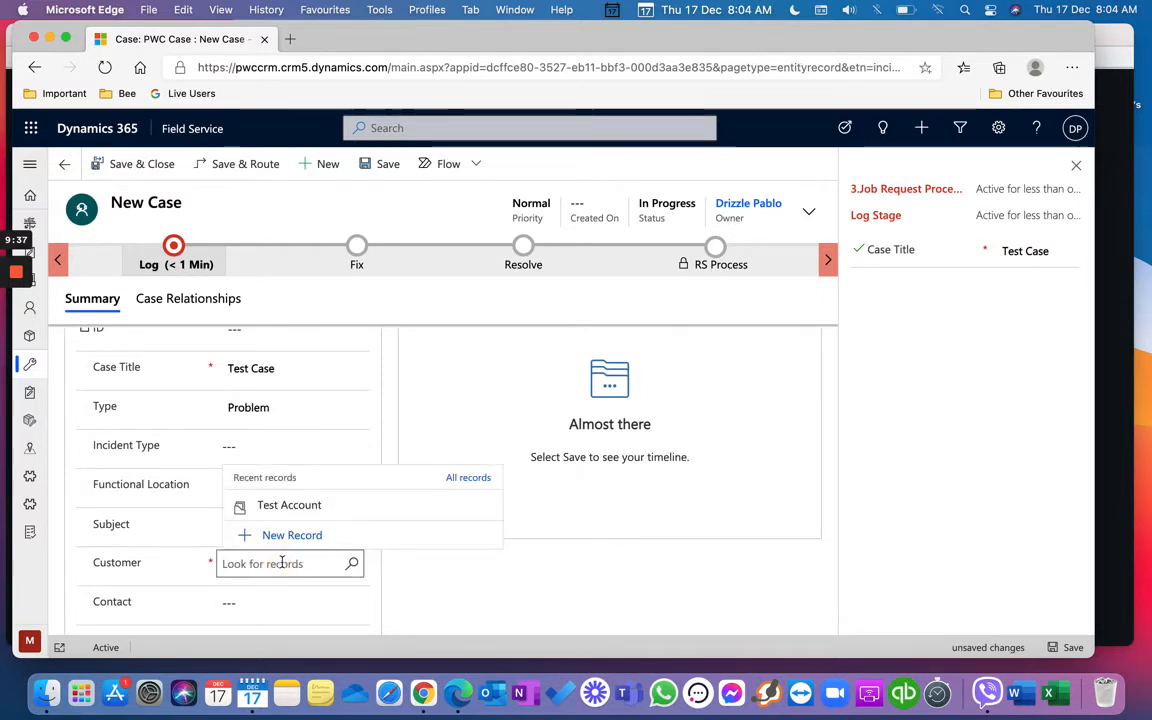
click(352, 566)
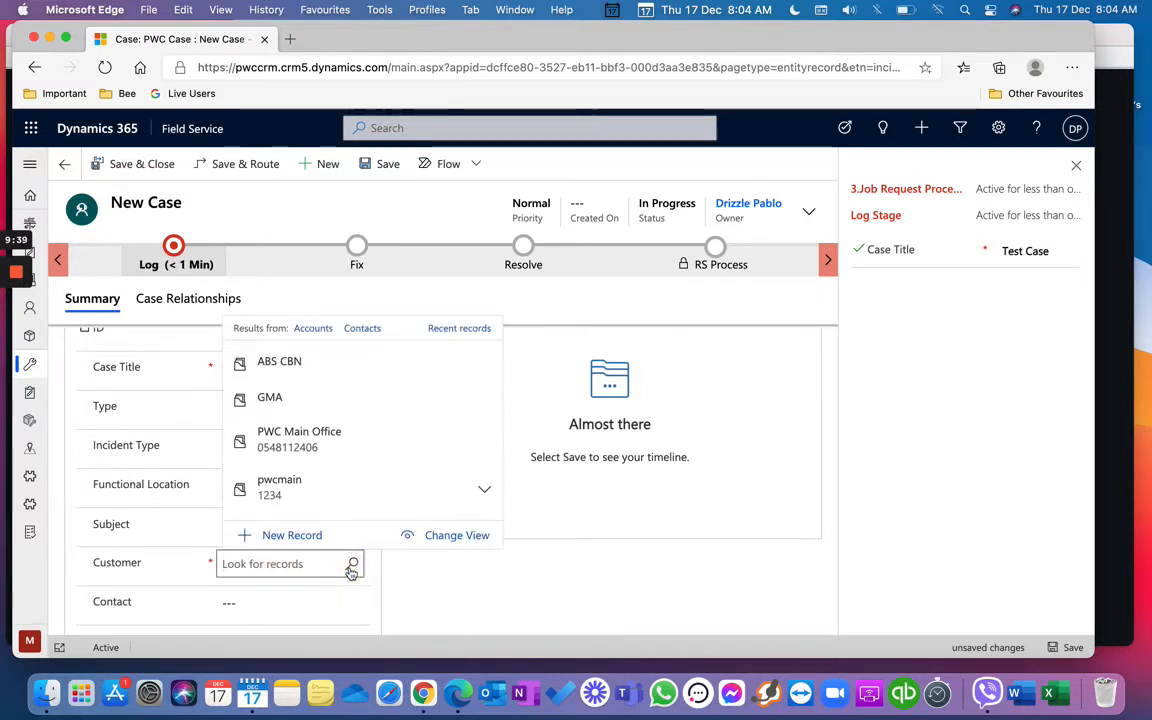
click(333, 442)
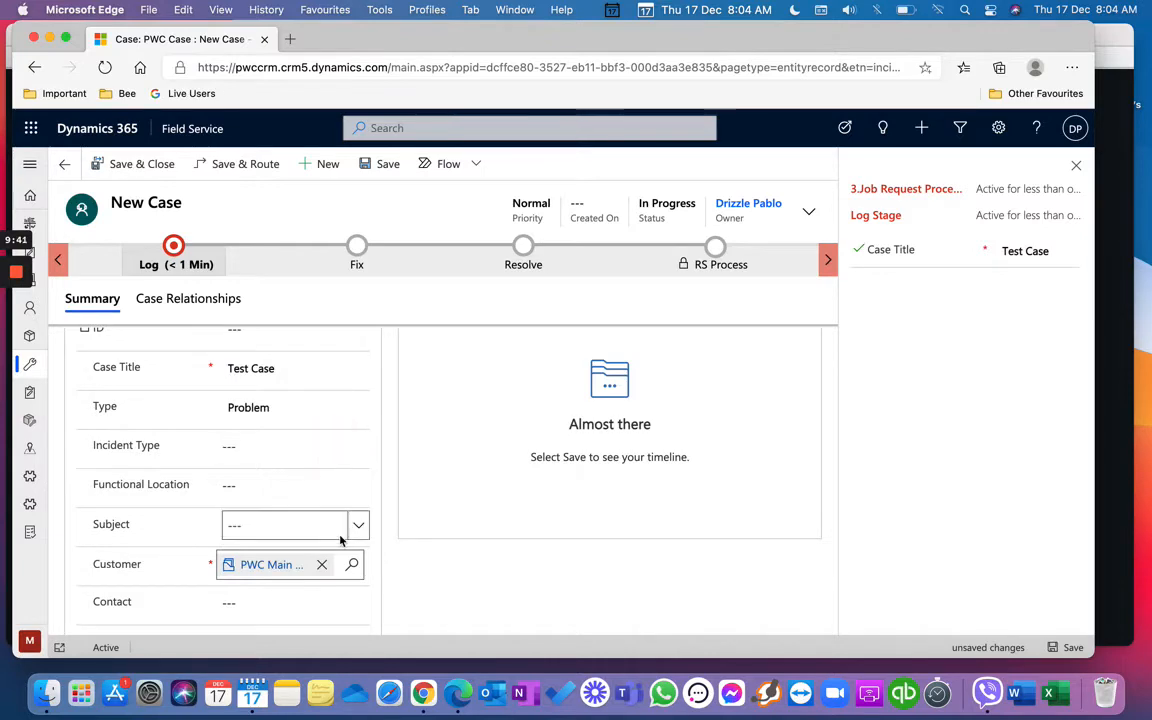
scroll(340, 530, down, 3)
scroll(340, 541, down, 10)
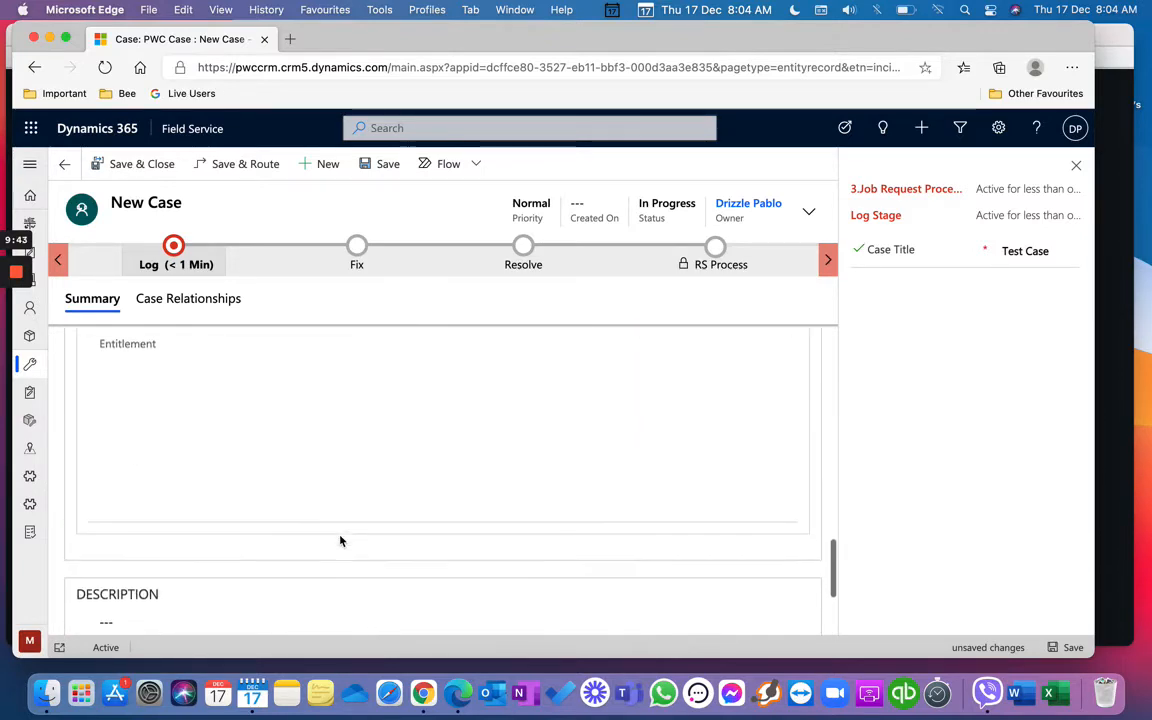
scroll(340, 541, up, 5)
scroll(340, 541, up, 5)
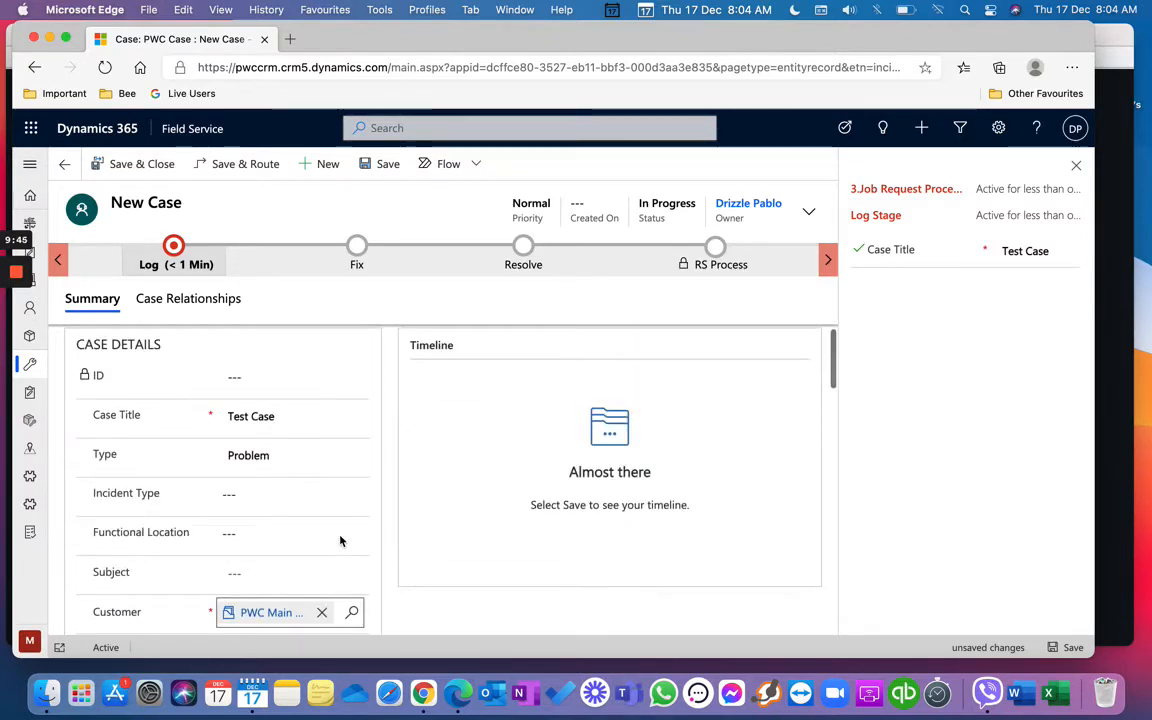
click(387, 166)
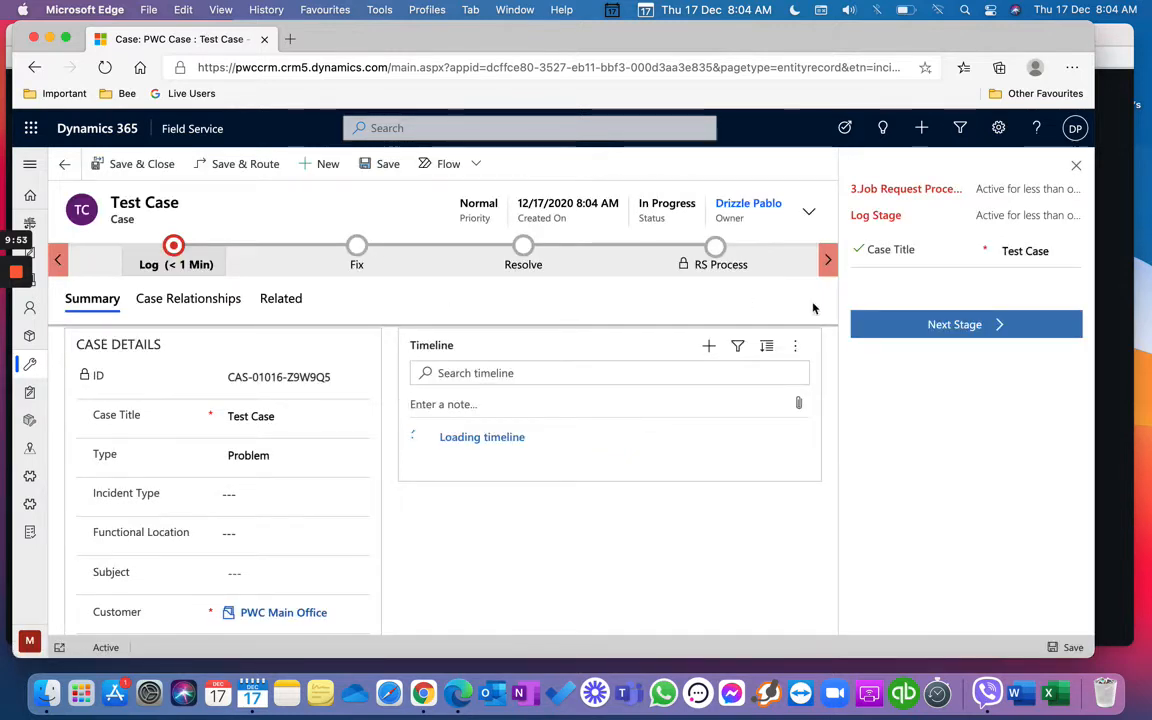
Step: Move Test Case to Fix, enter repair notes and the repairer, then advance to Resolve
click(937, 334)
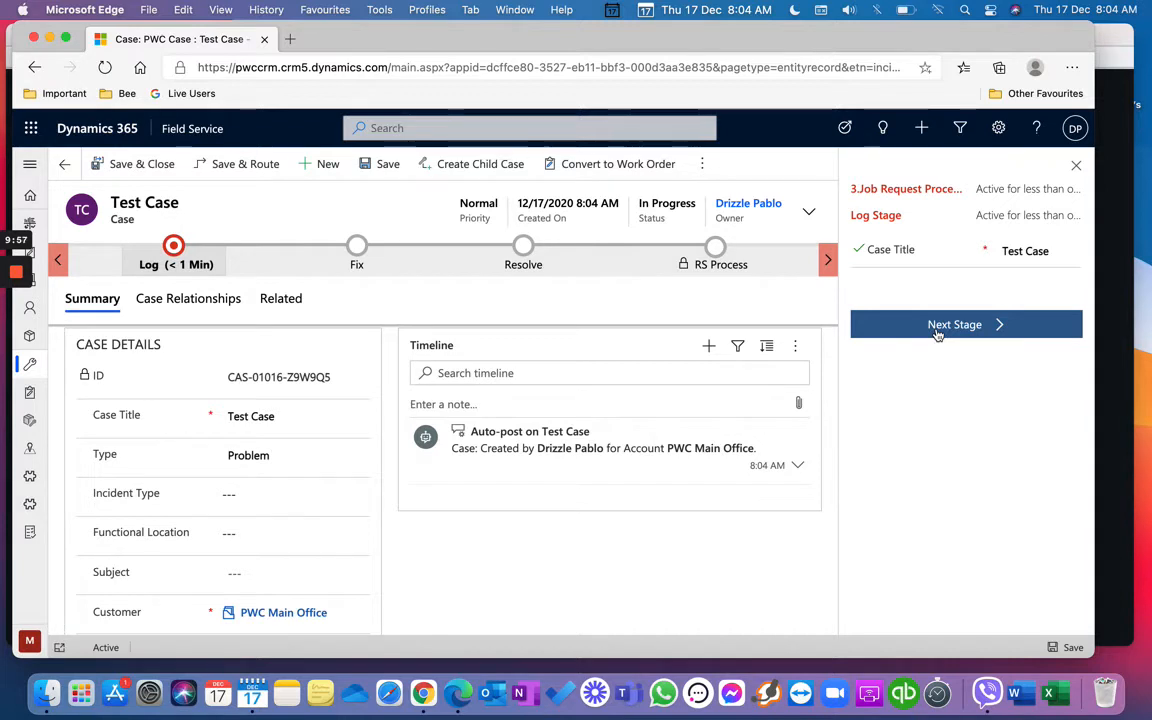
click(1026, 249)
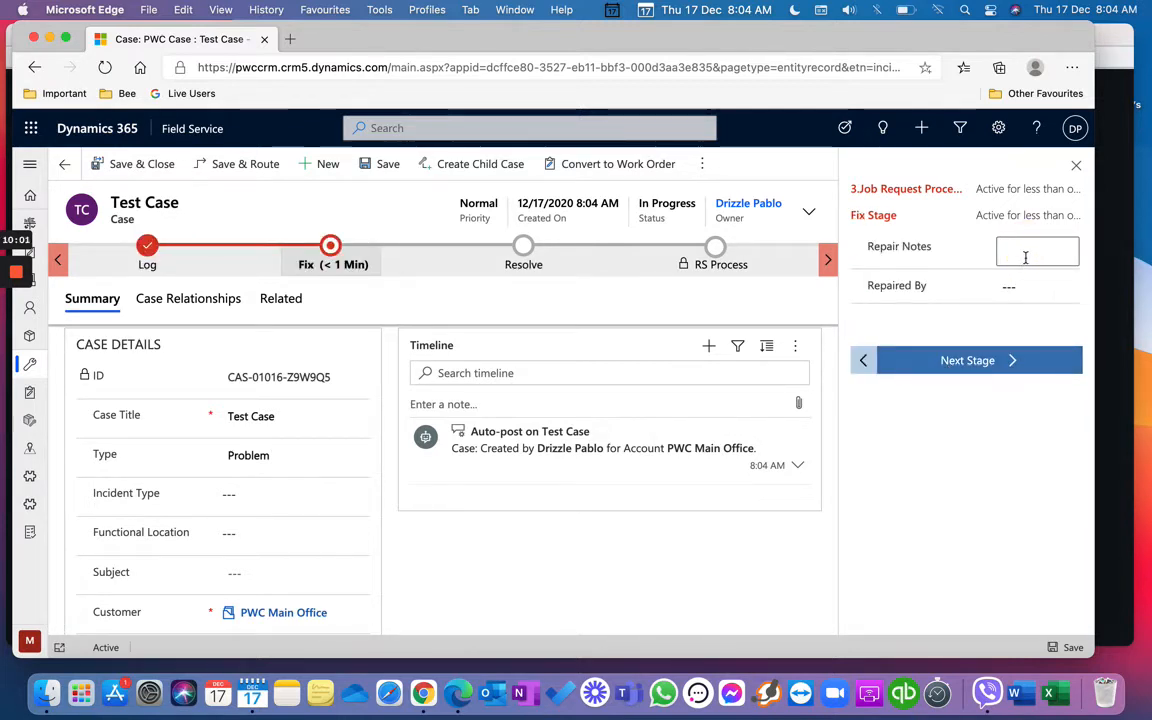
text(Test R)
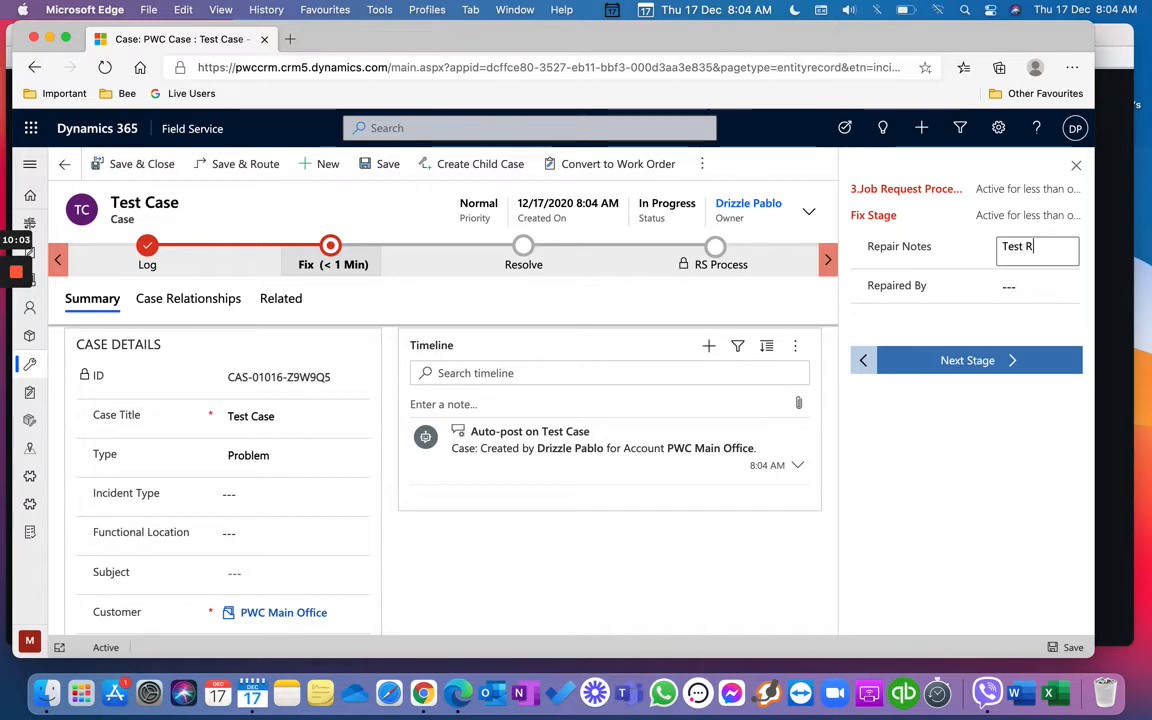
text(epair Notes)
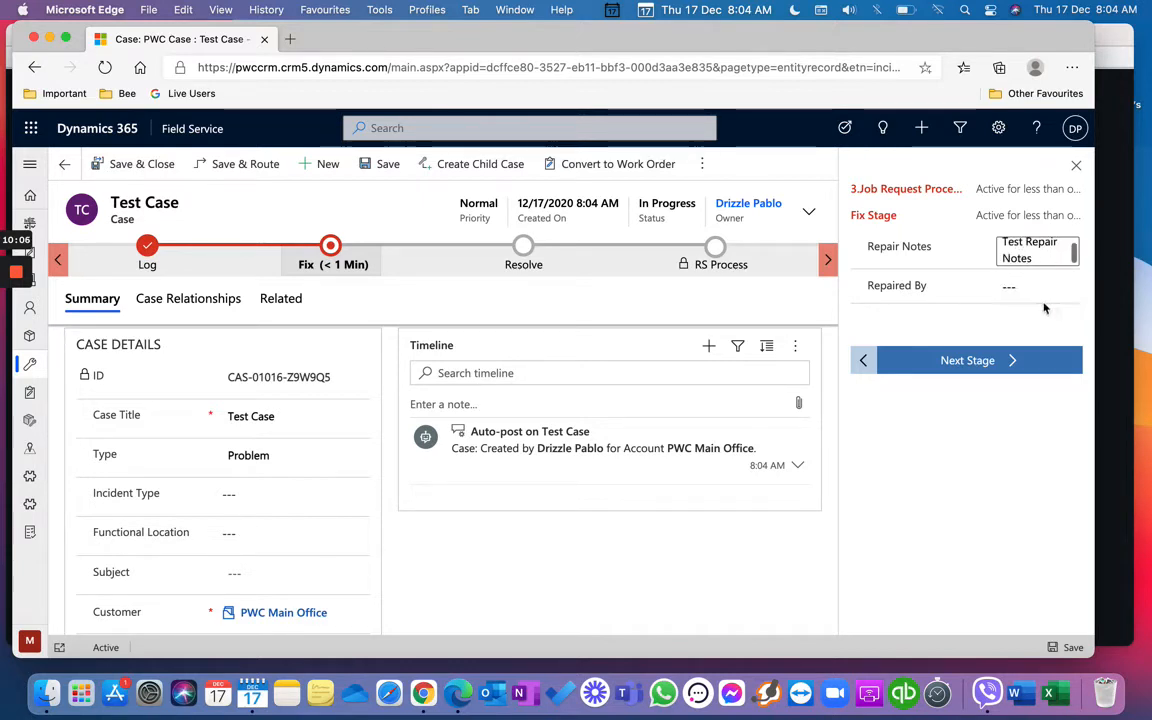
click(1036, 288)
text(Otoy)
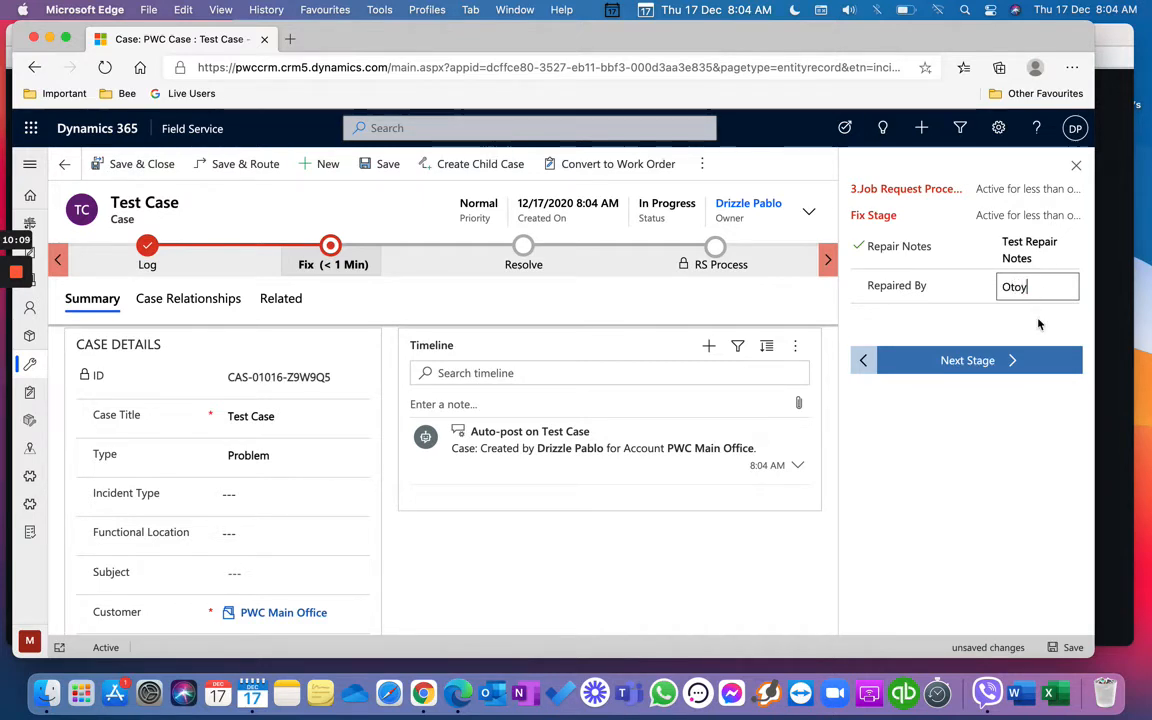
click(1019, 361)
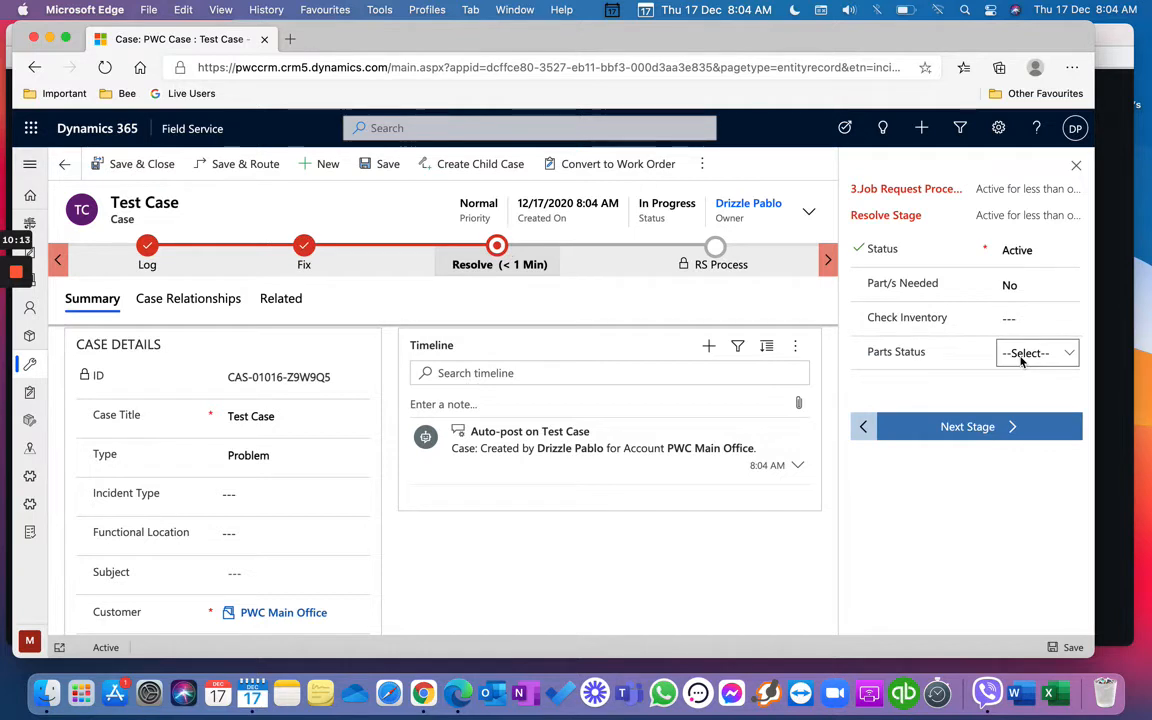
Step: Keep the case status Active and set Part/s Needed to Yes
click(1029, 251)
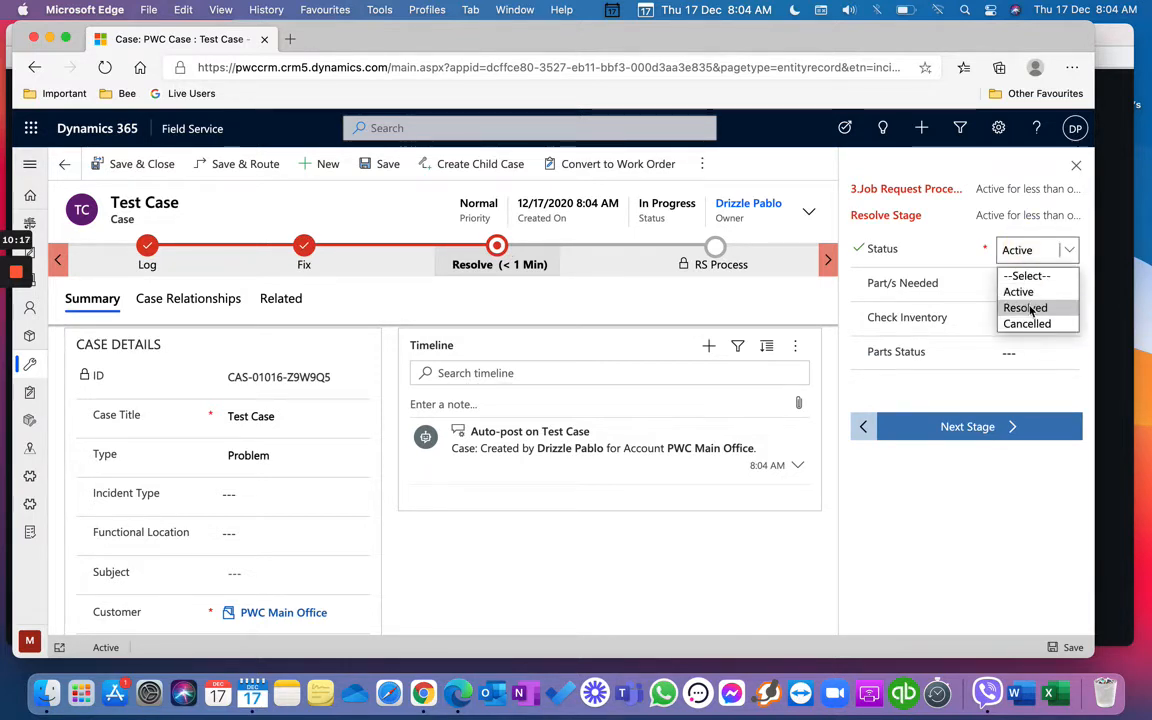
click(1029, 306)
click(1029, 250)
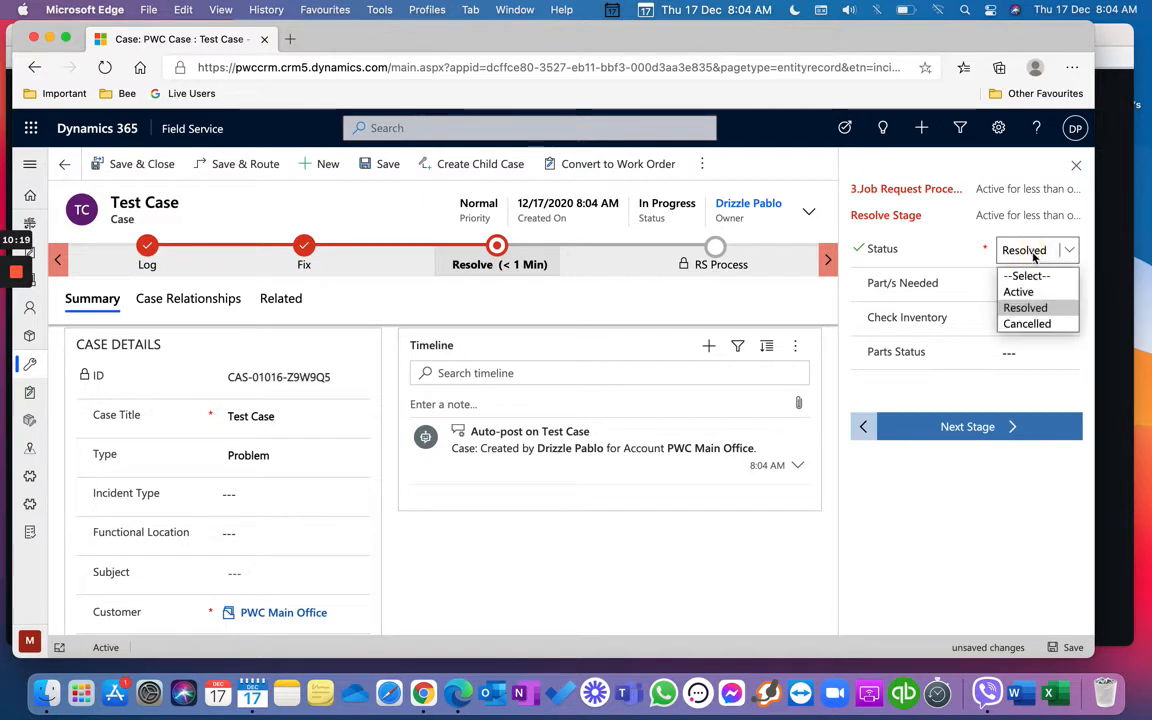
click(1036, 292)
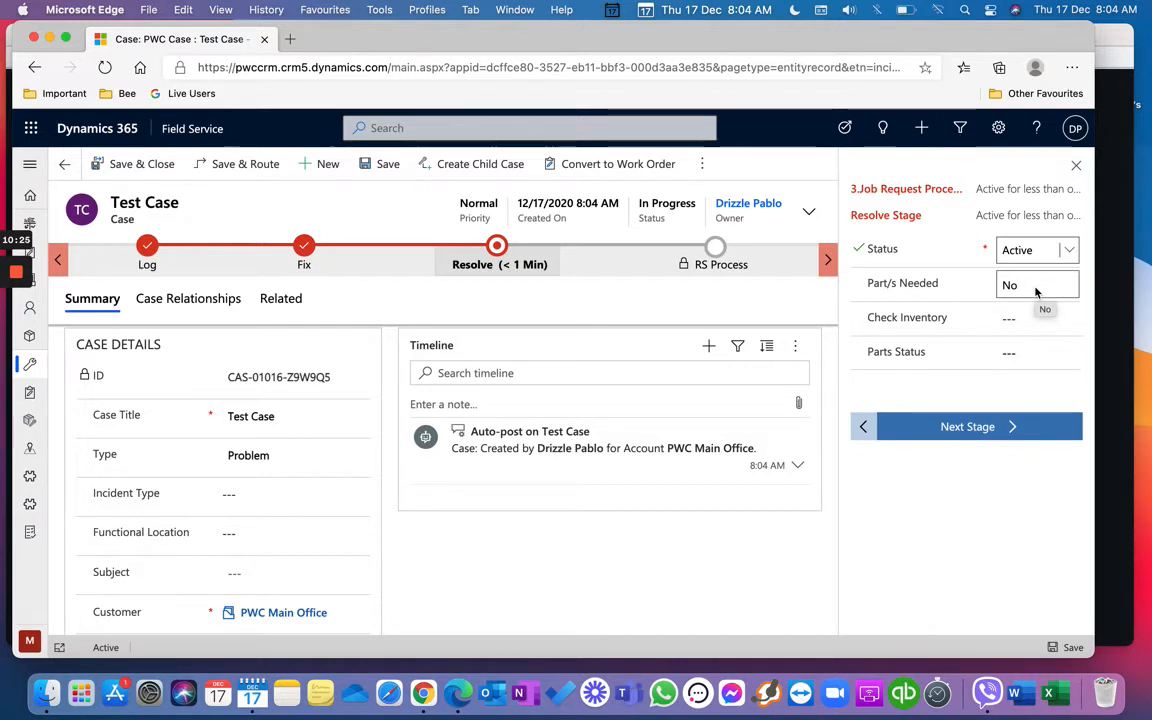
click(1038, 288)
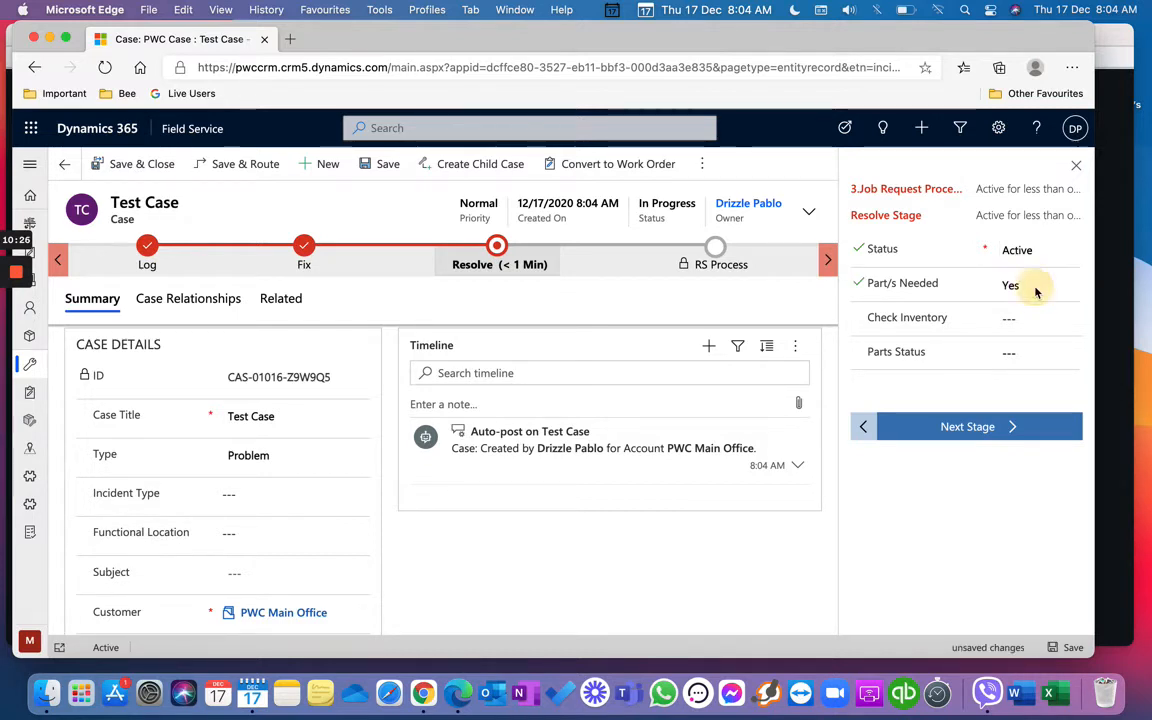
Step: Compare inventory rows in the Check Inventory lookup and select the Gen Set Test record
click(1071, 326)
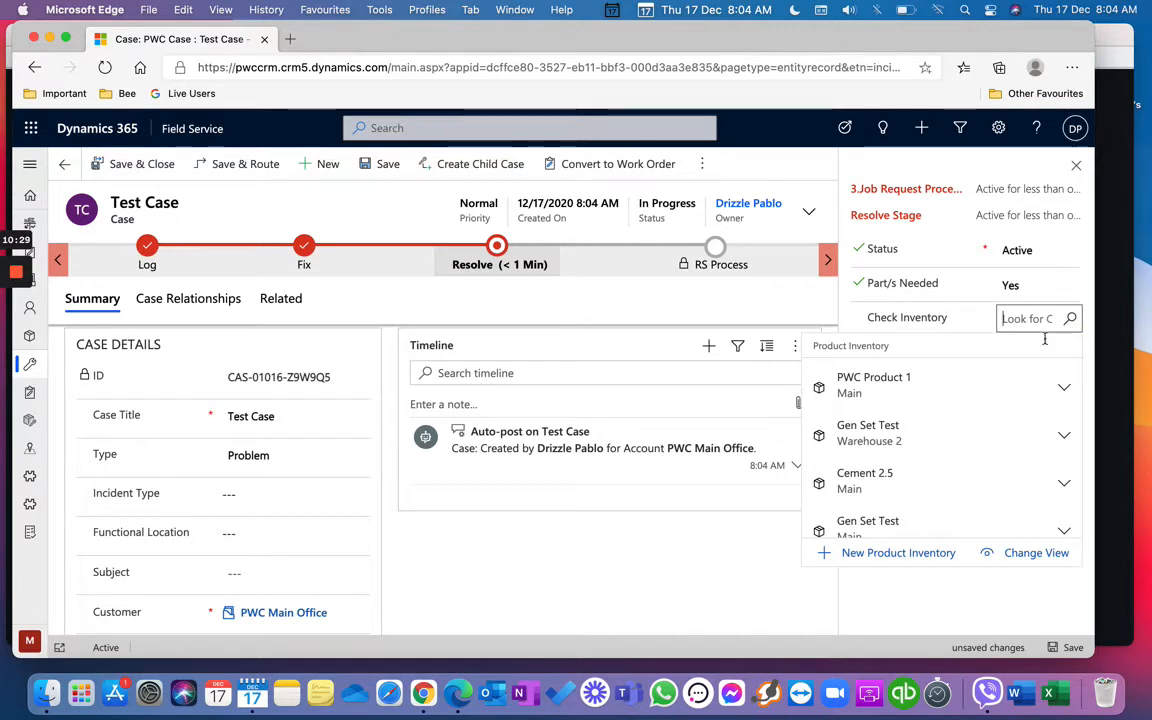
click(1065, 436)
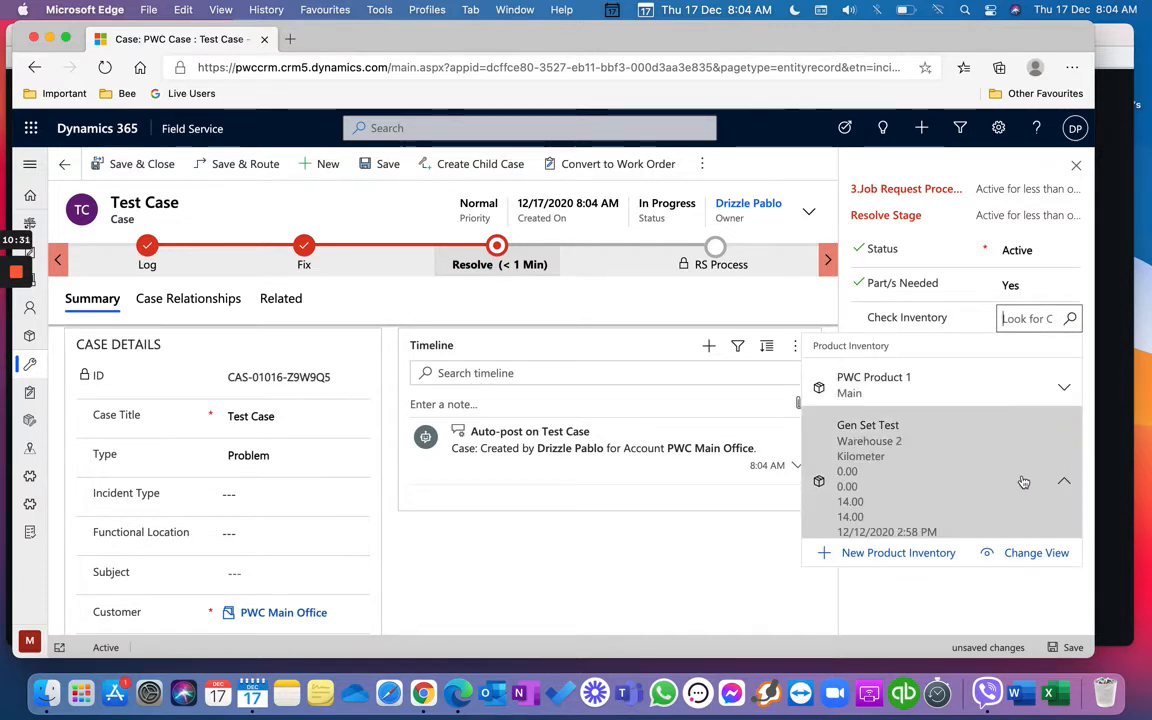
scroll(1021, 476, down, 2)
scroll(1023, 482, down, 2)
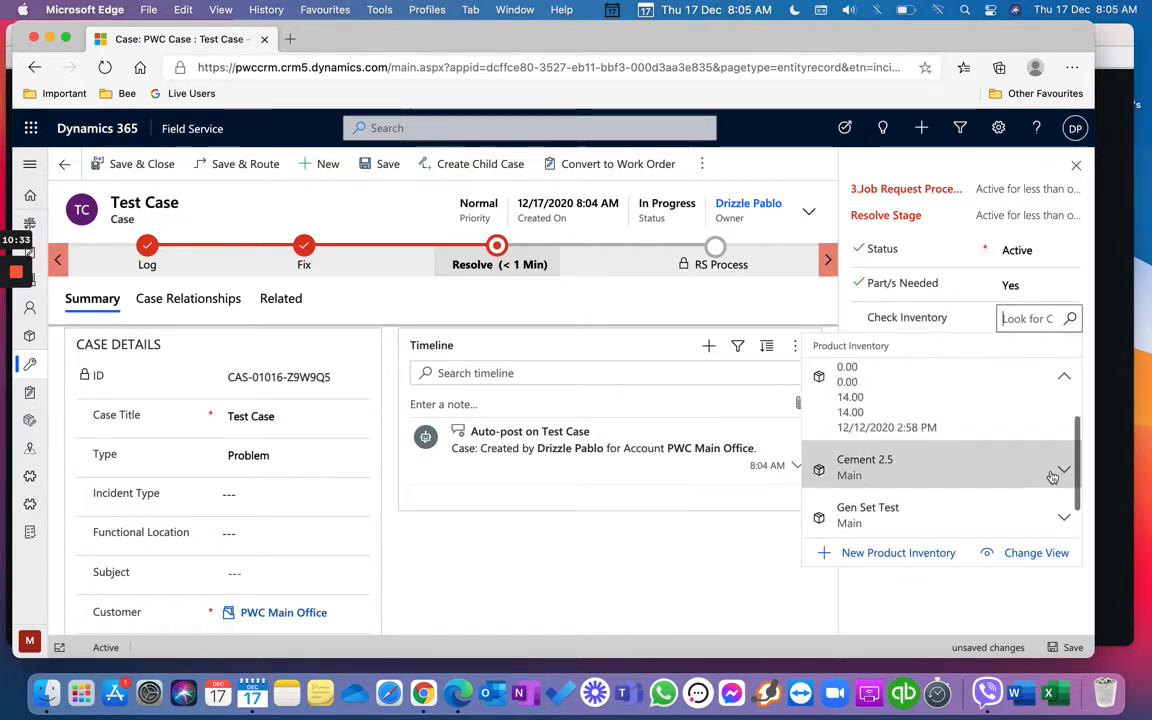
click(1067, 474)
scroll(1066, 475, down, 4)
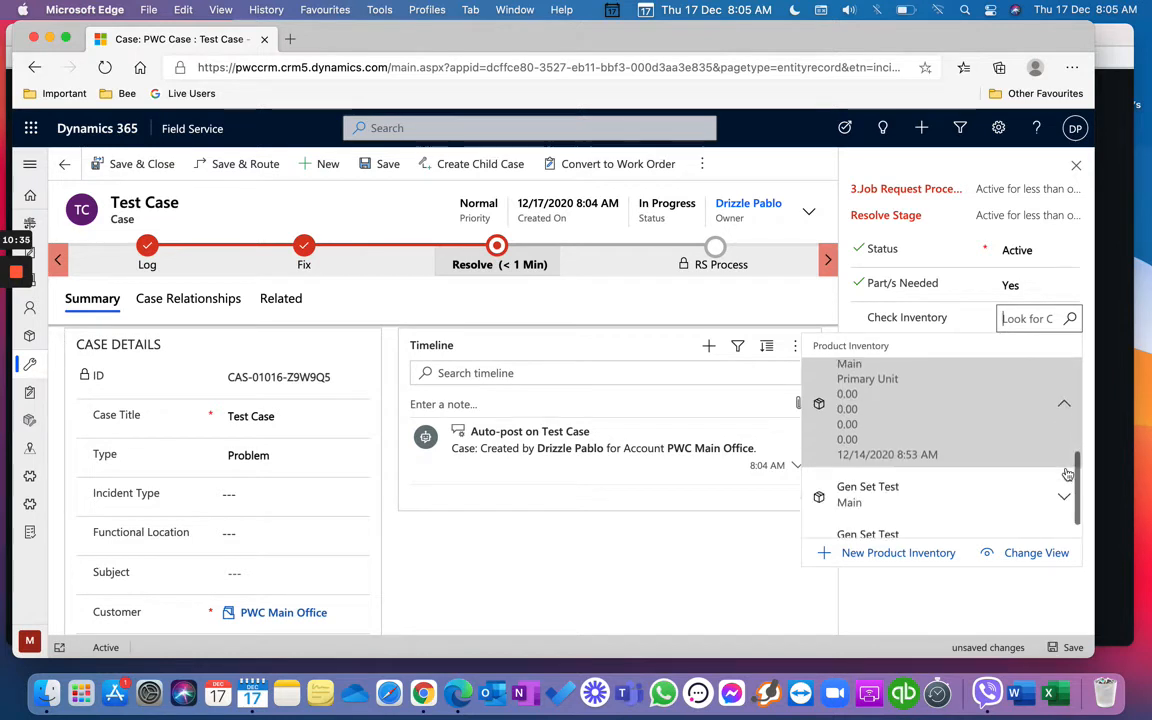
click(1064, 476)
scroll(1064, 476, down, 2)
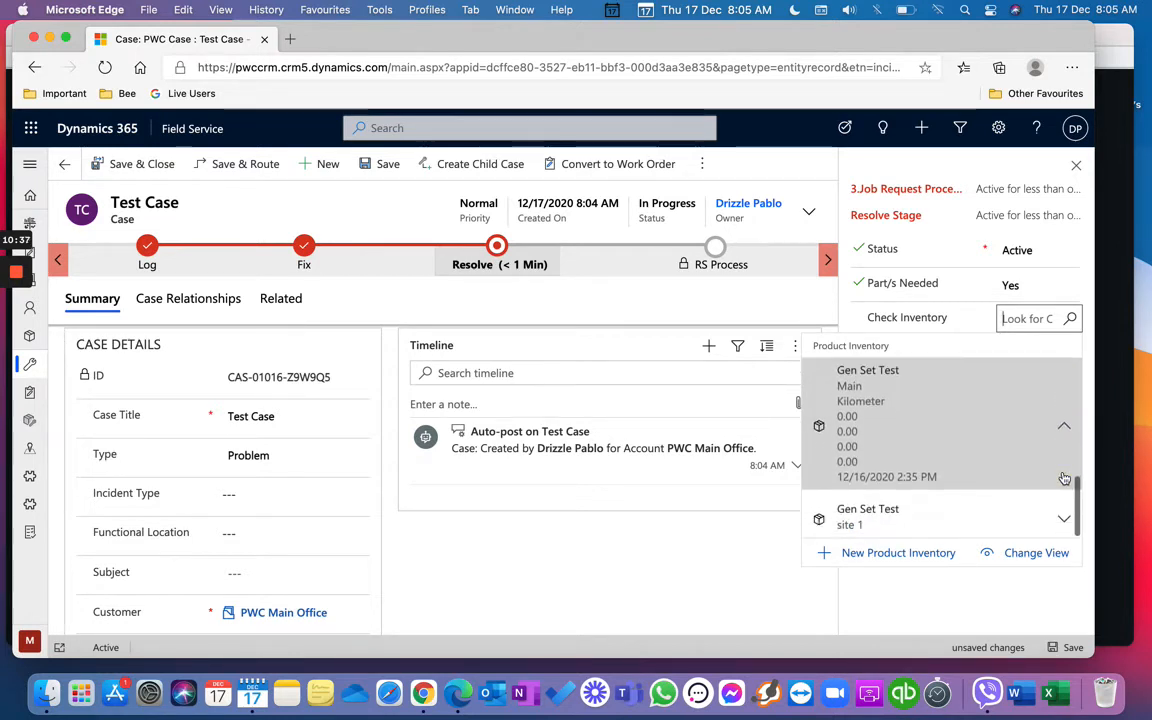
click(1061, 522)
scroll(1060, 500, down, 2)
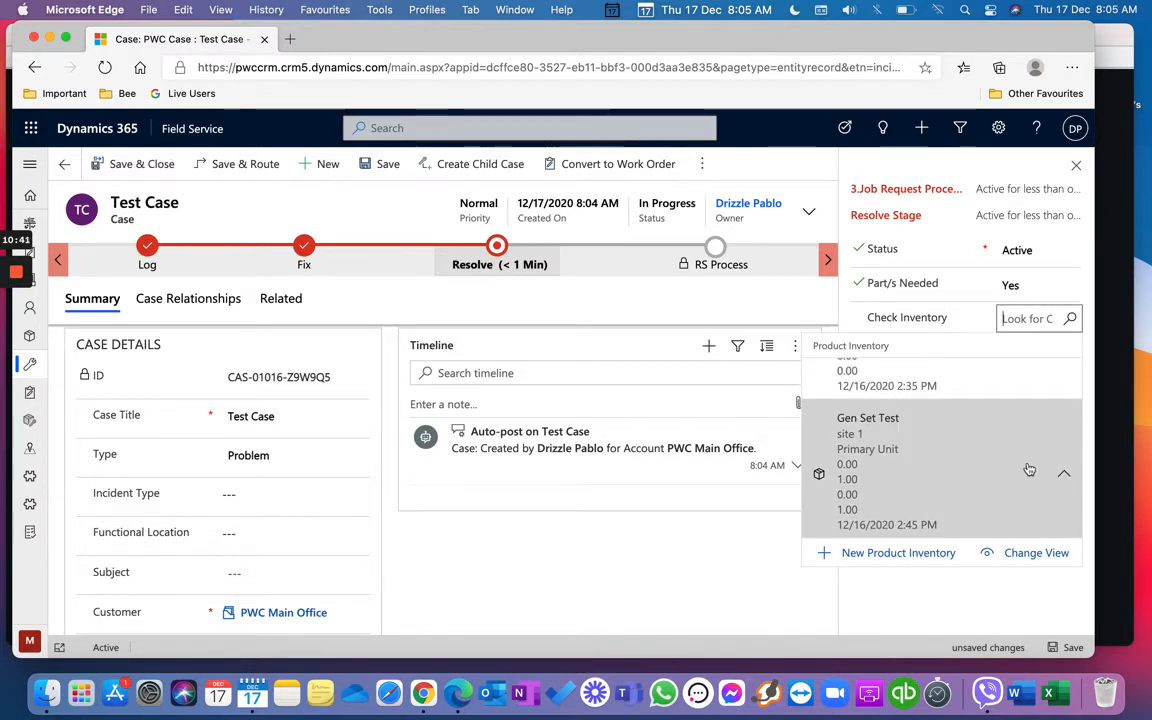
click(1029, 468)
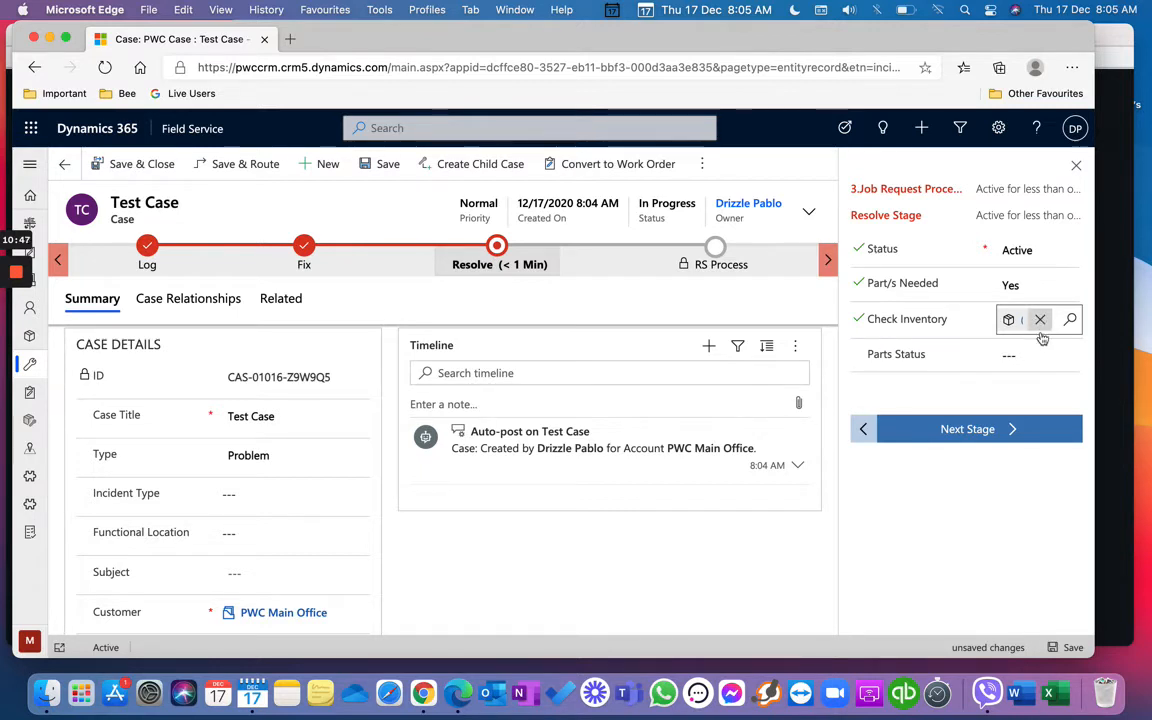
Step: Try Parts Status Available, Partial and Out of Stock, settle on Partial, and advance to Identify Warehouse
click(1069, 360)
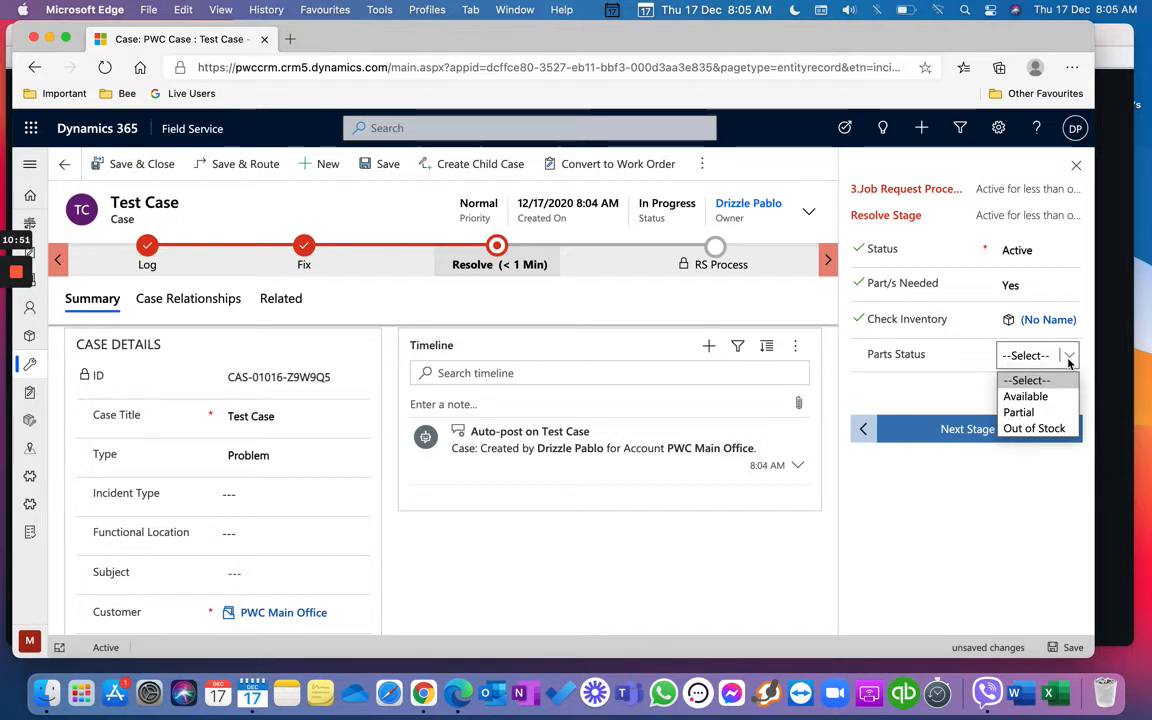
click(1062, 396)
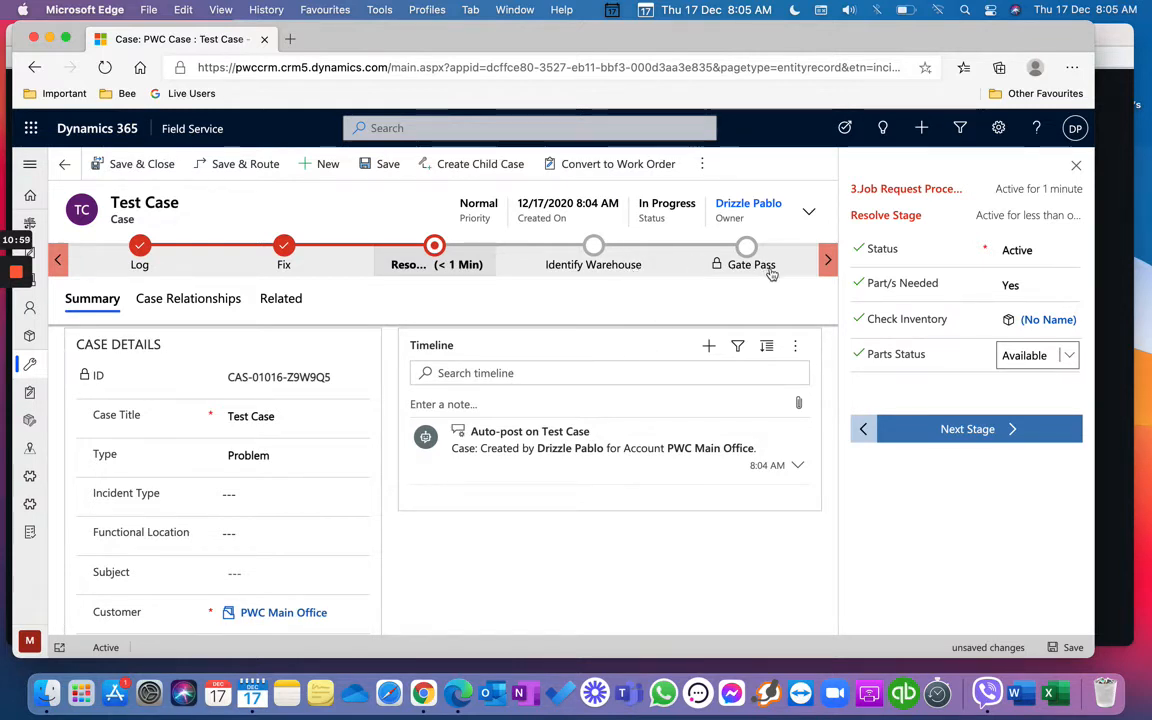
click(1045, 355)
click(1054, 413)
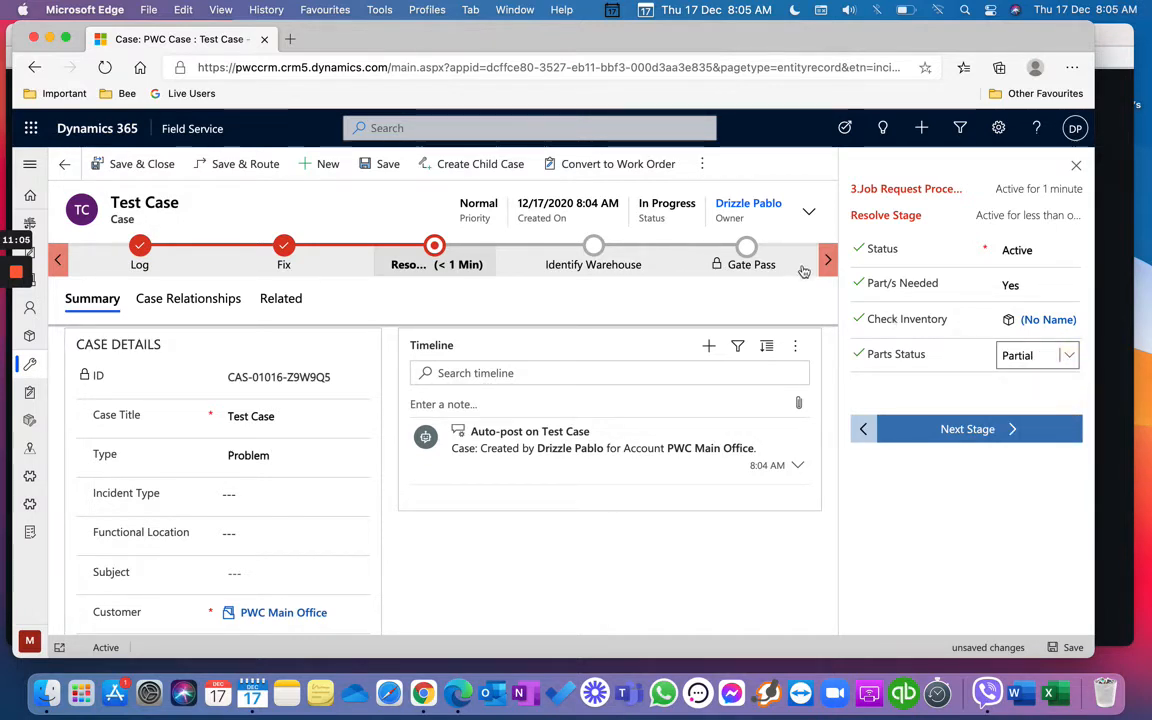
click(1070, 360)
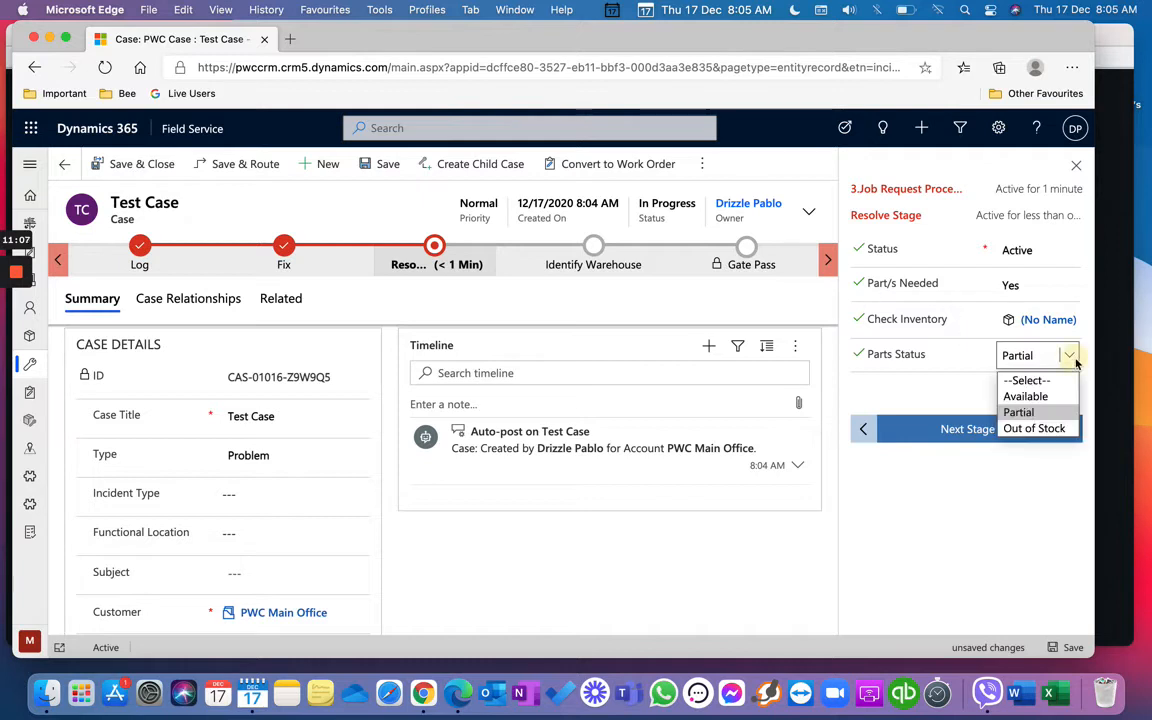
click(1059, 429)
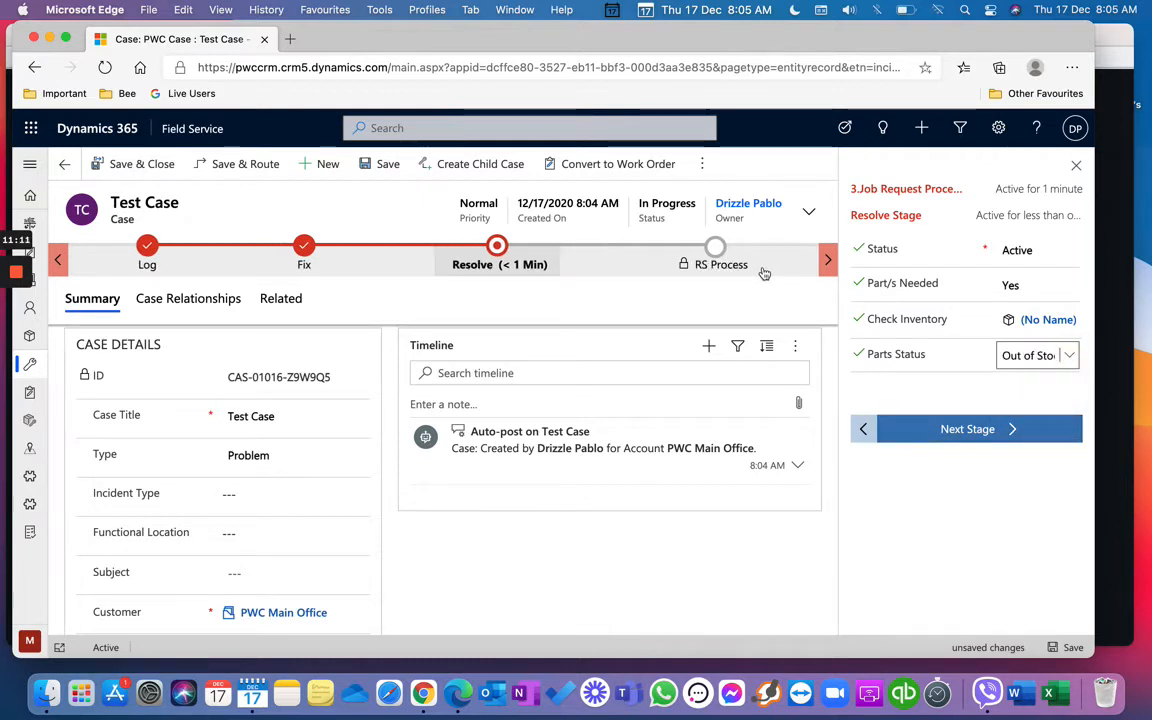
click(1069, 355)
click(1045, 393)
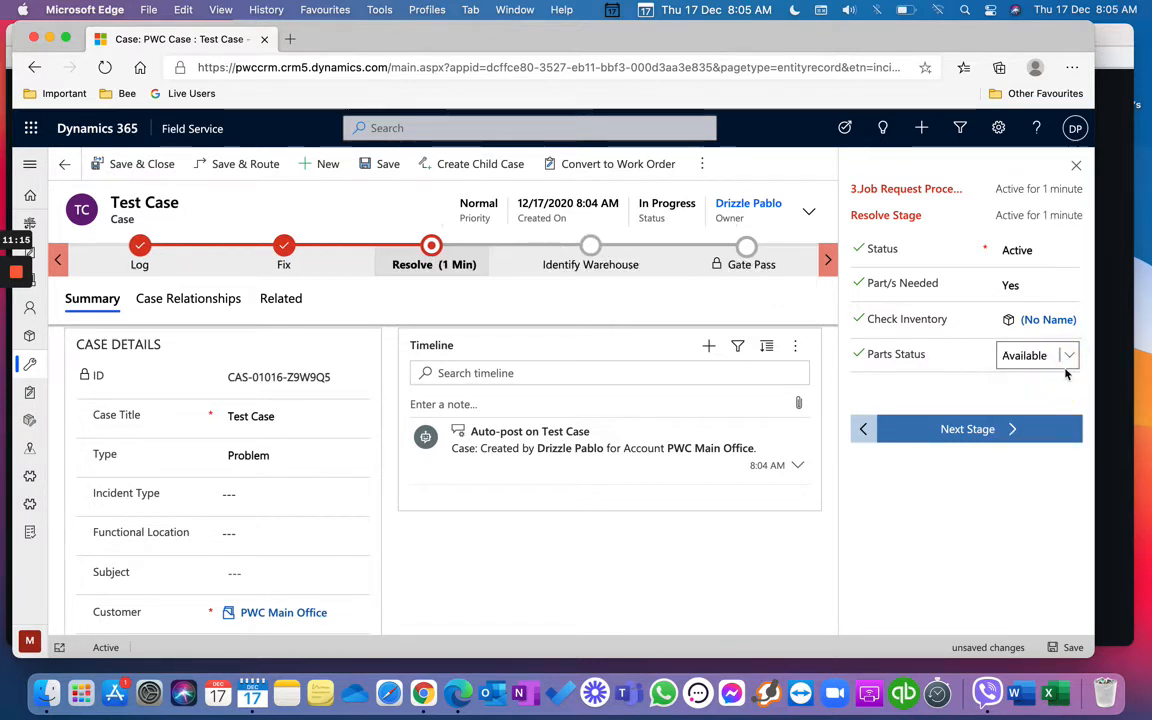
click(1069, 355)
click(1047, 409)
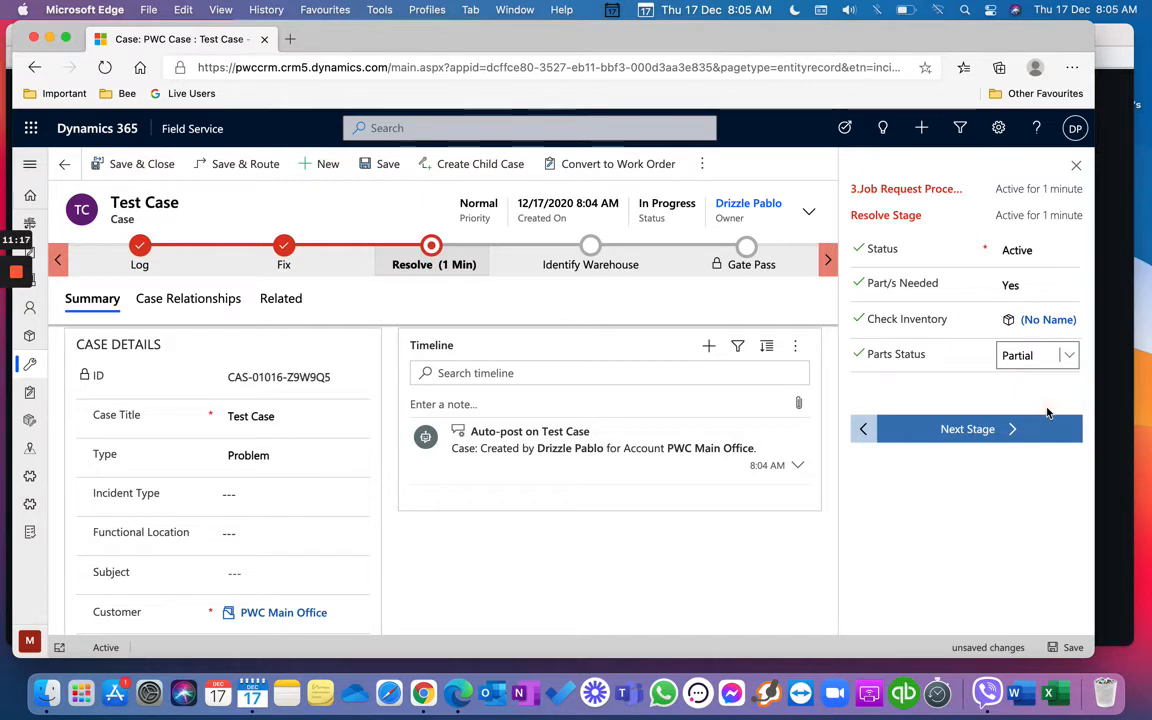
click(1022, 437)
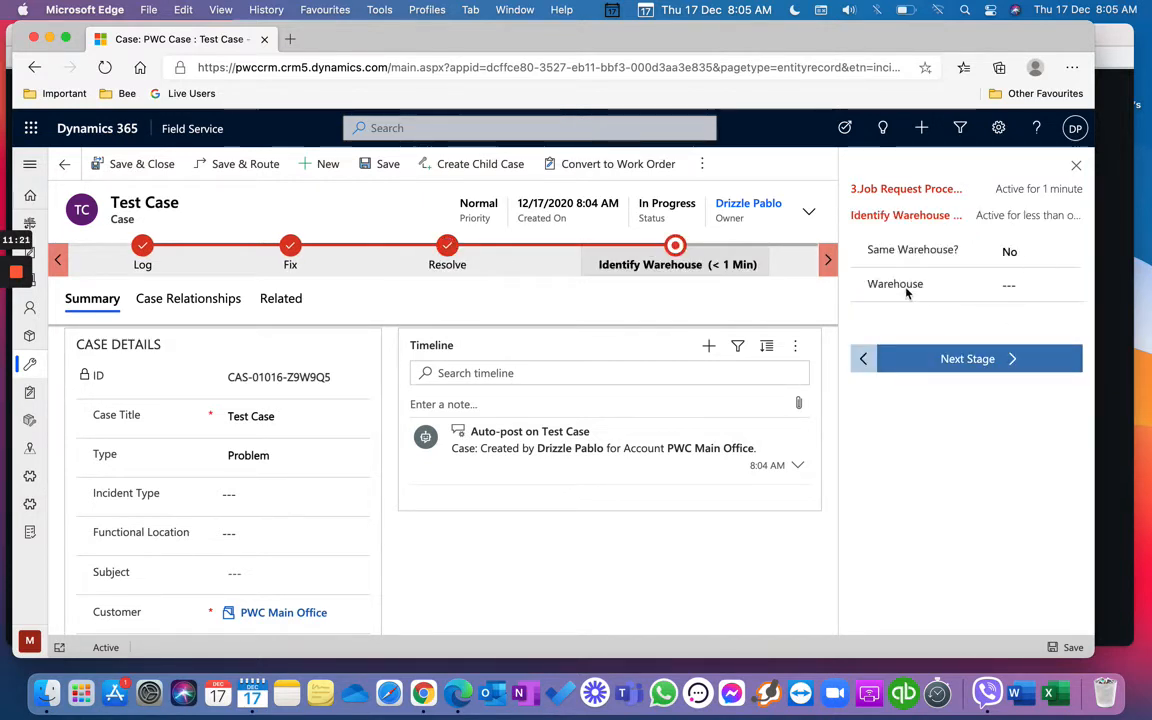
Step: Preview the Gate Pass stage, then set Same Warehouse? to Yes with Warehouse 2
click(828, 260)
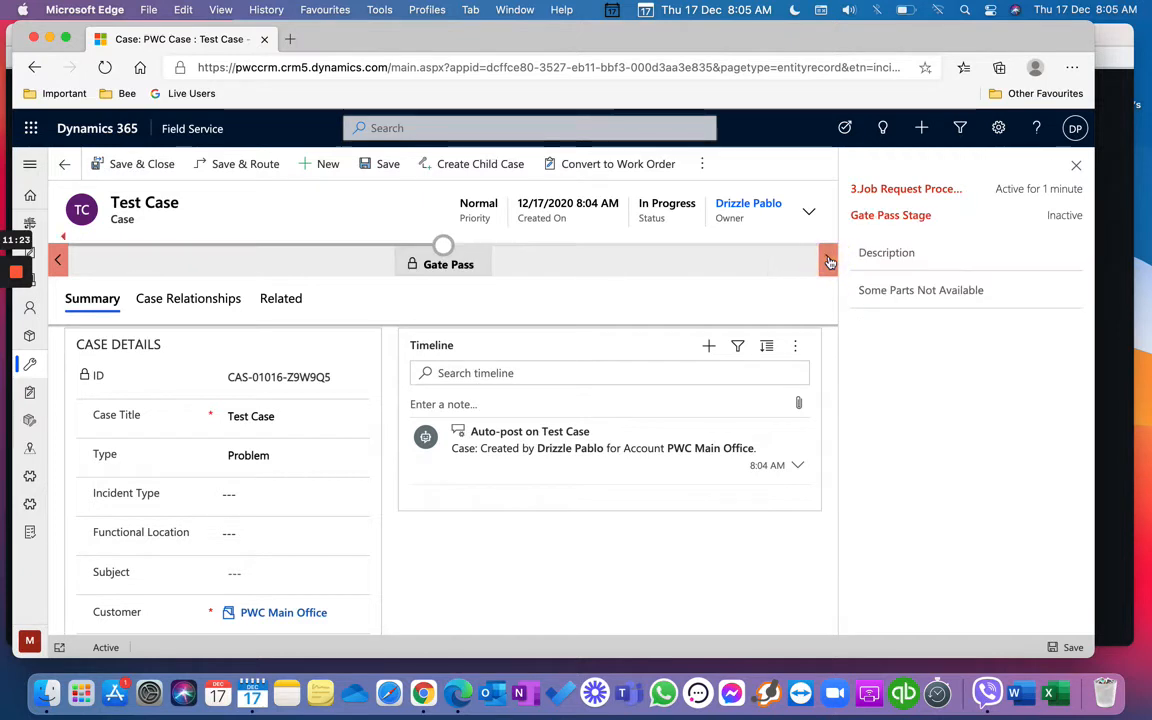
click(57, 258)
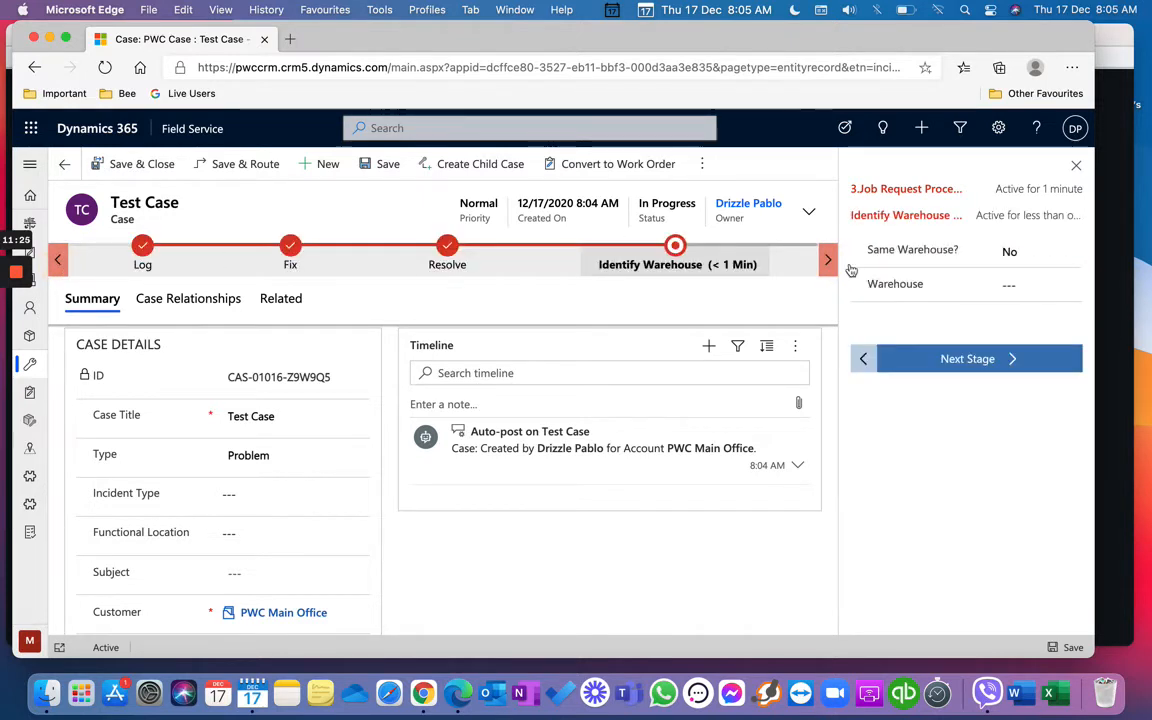
click(1018, 258)
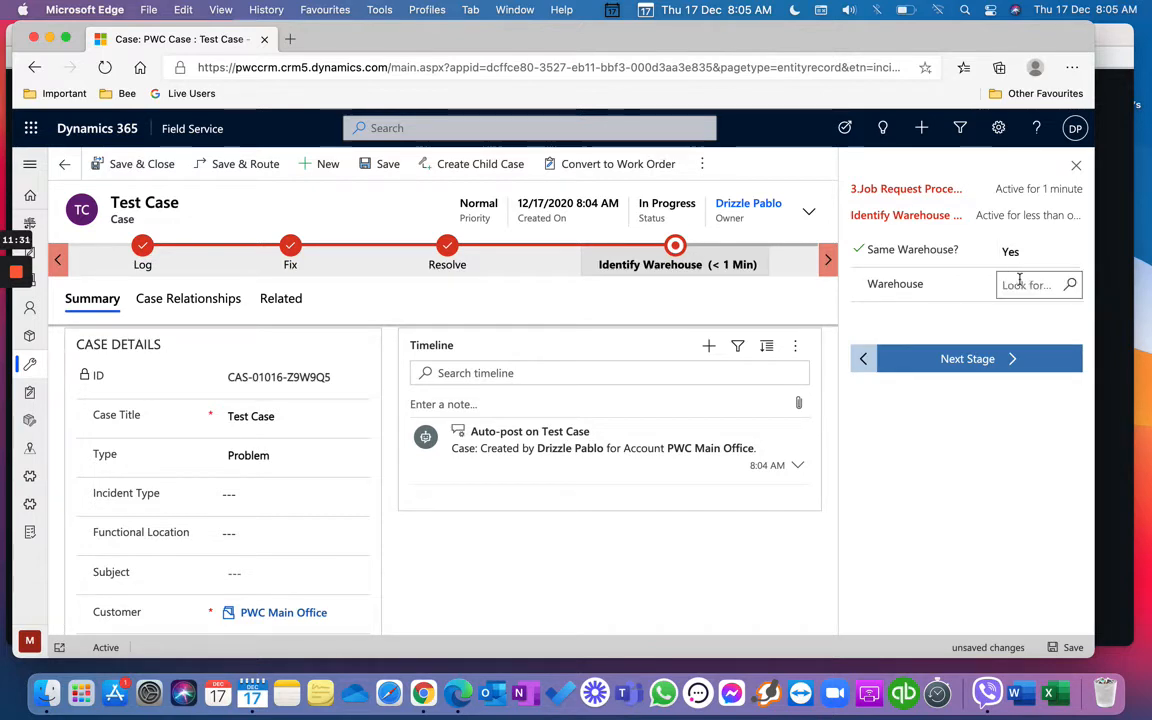
click(1021, 285)
click(978, 336)
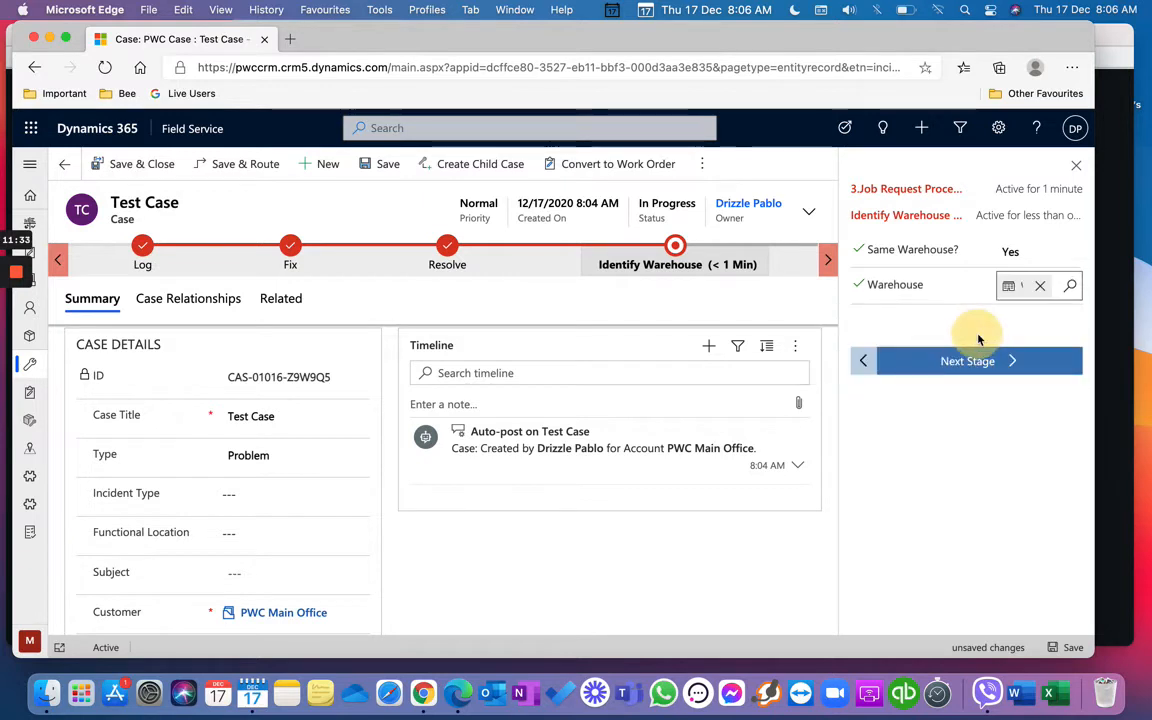
Step: Check the empty next-stage records list, close it, and reopen Identify Warehouse stage details
click(987, 363)
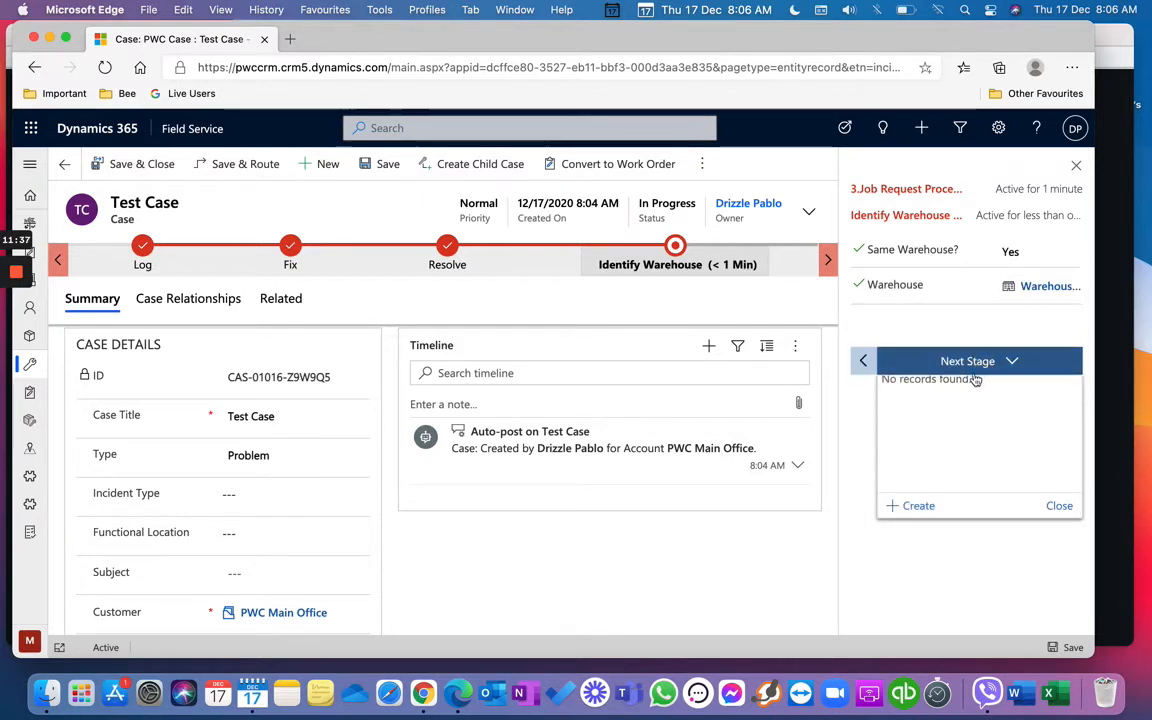
click(1076, 165)
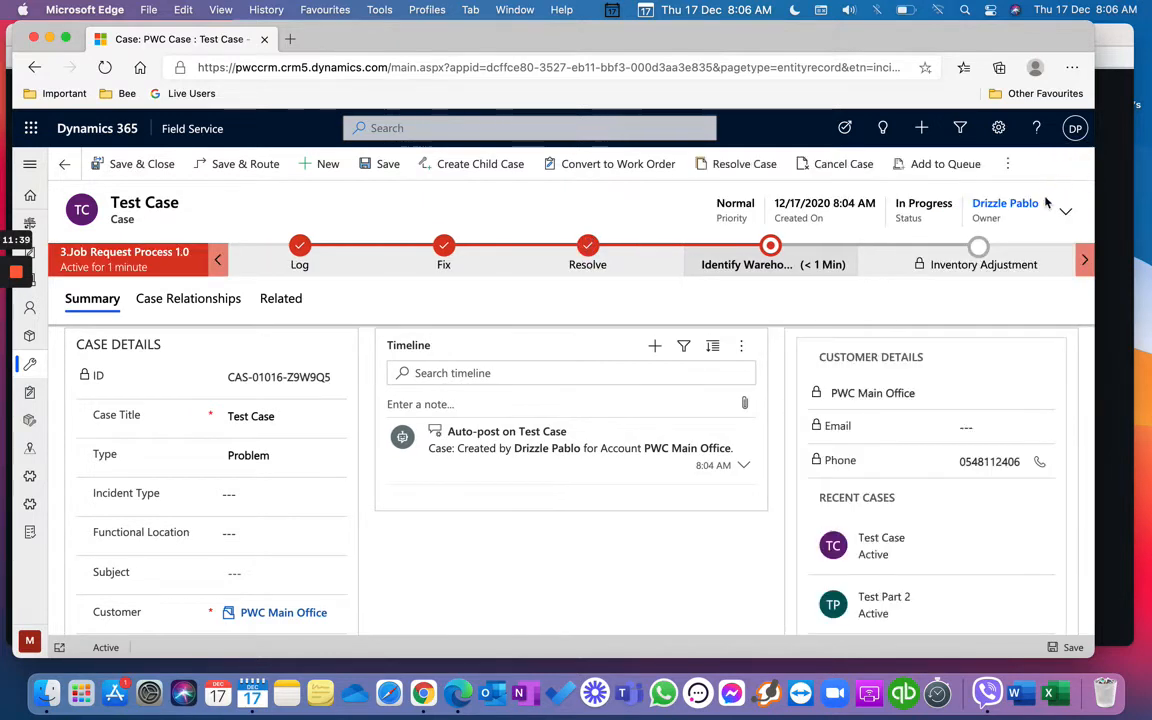
click(815, 265)
Step: Toggle Same Warehouse? to No and back to Yes, then create a new inventory adjustment
click(858, 343)
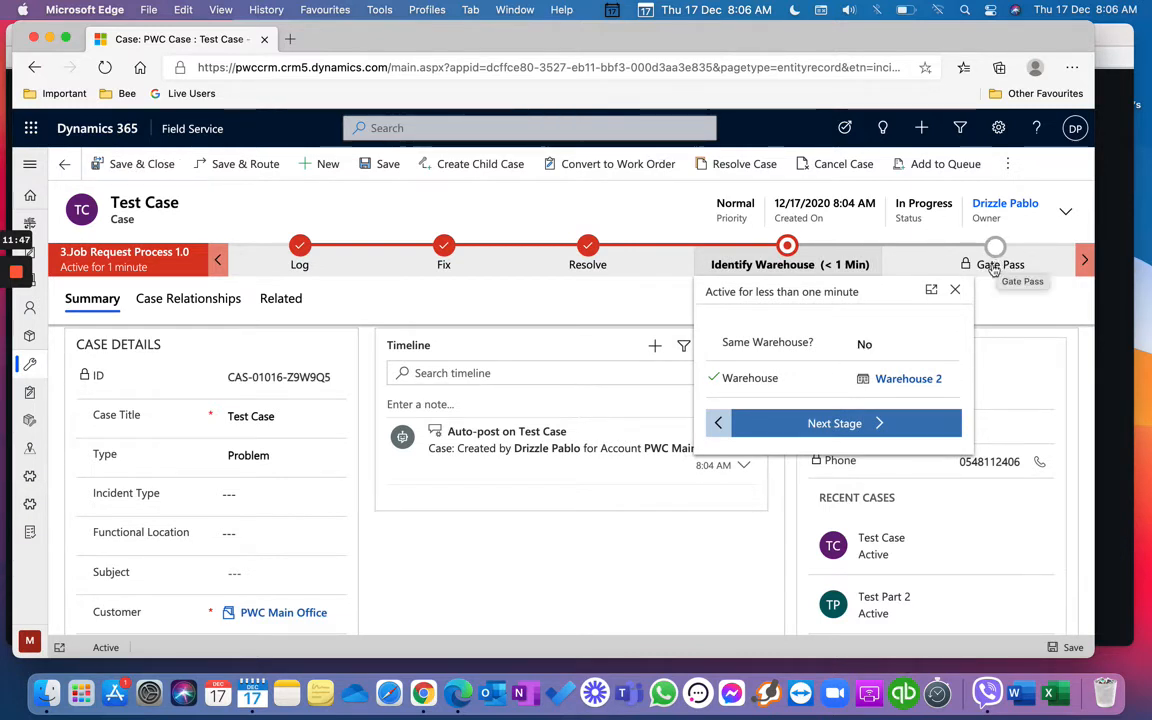
click(885, 345)
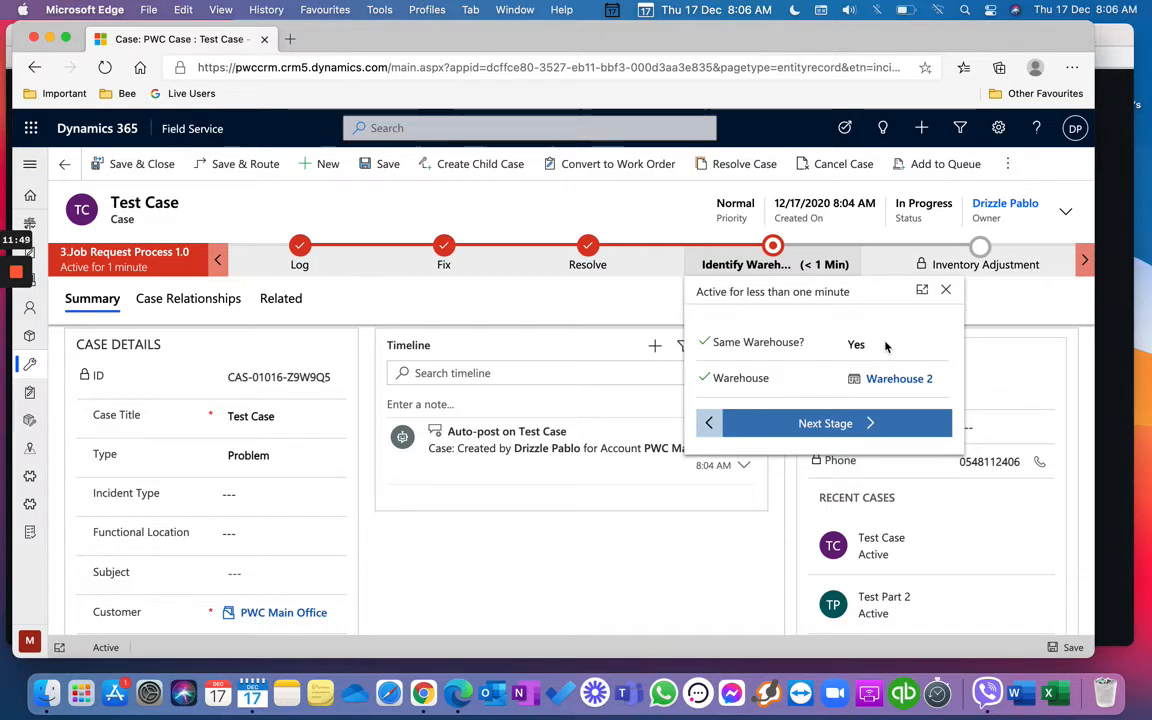
click(866, 425)
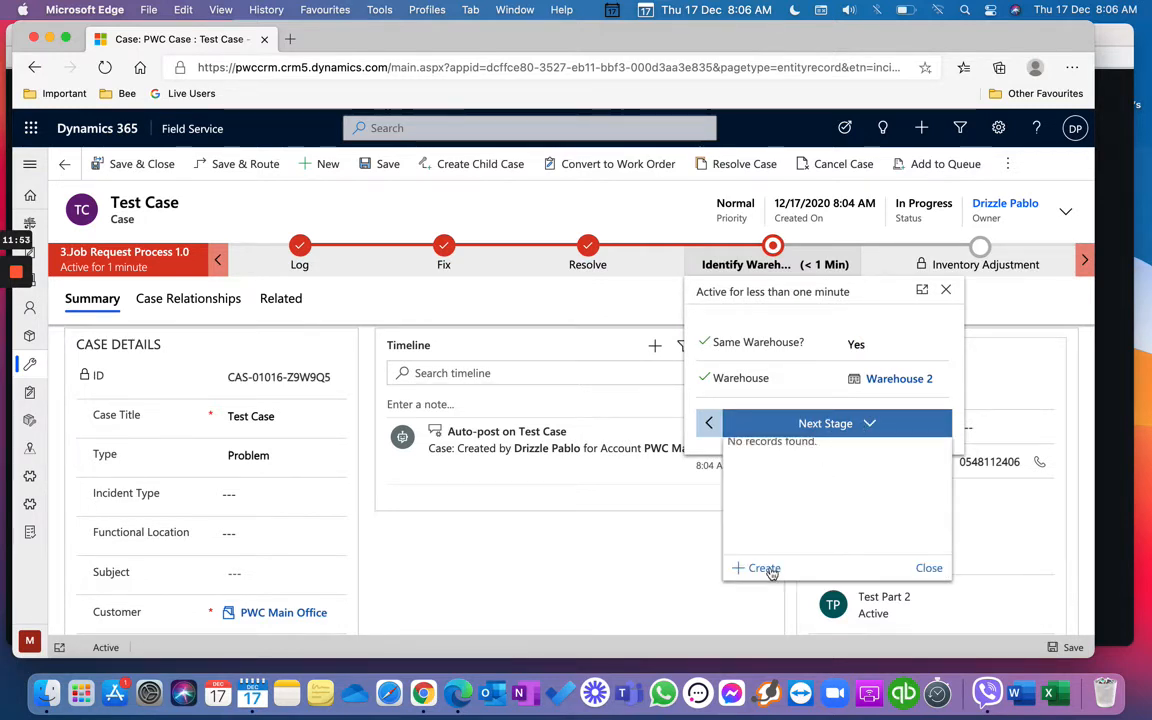
click(764, 568)
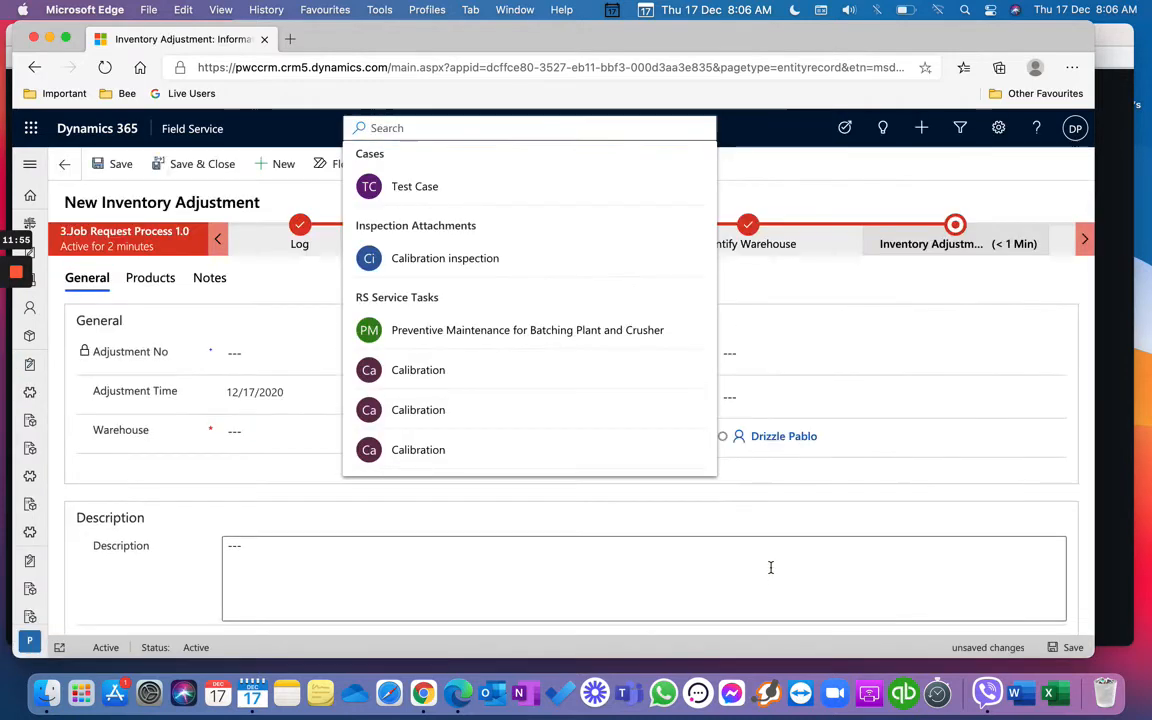
Step: Set the adjustment warehouse to Camp Sawi Warehouse, save it as 00014, and view Products
click(513, 538)
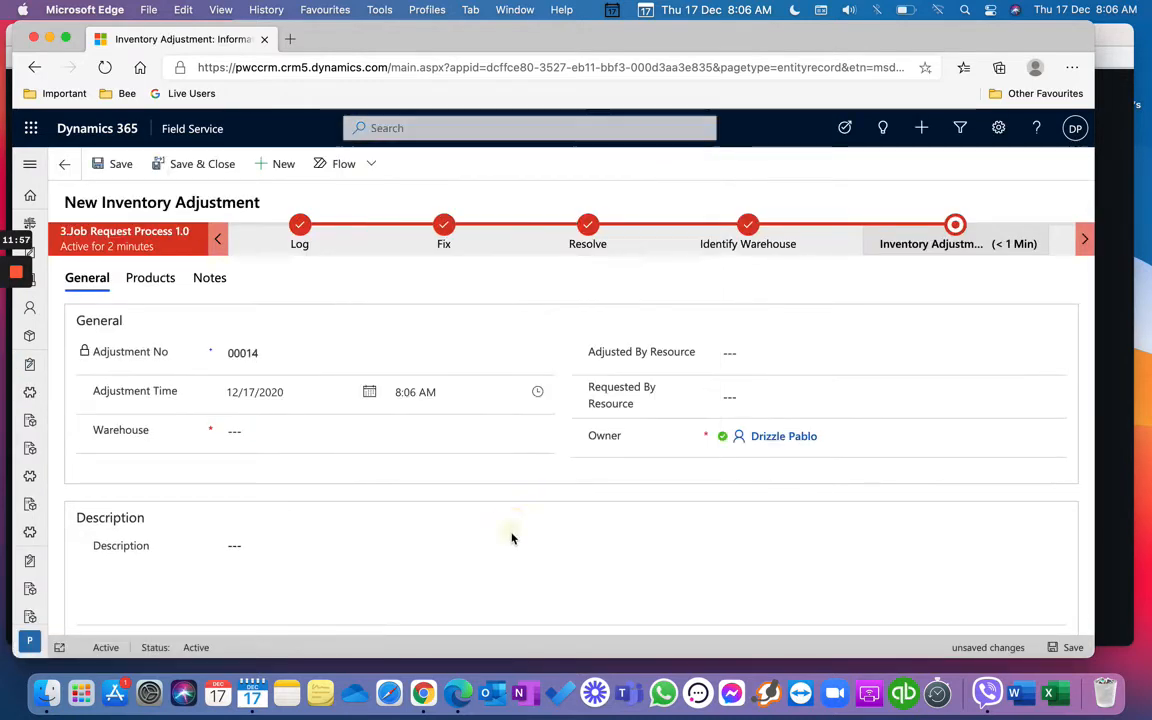
click(541, 433)
click(425, 238)
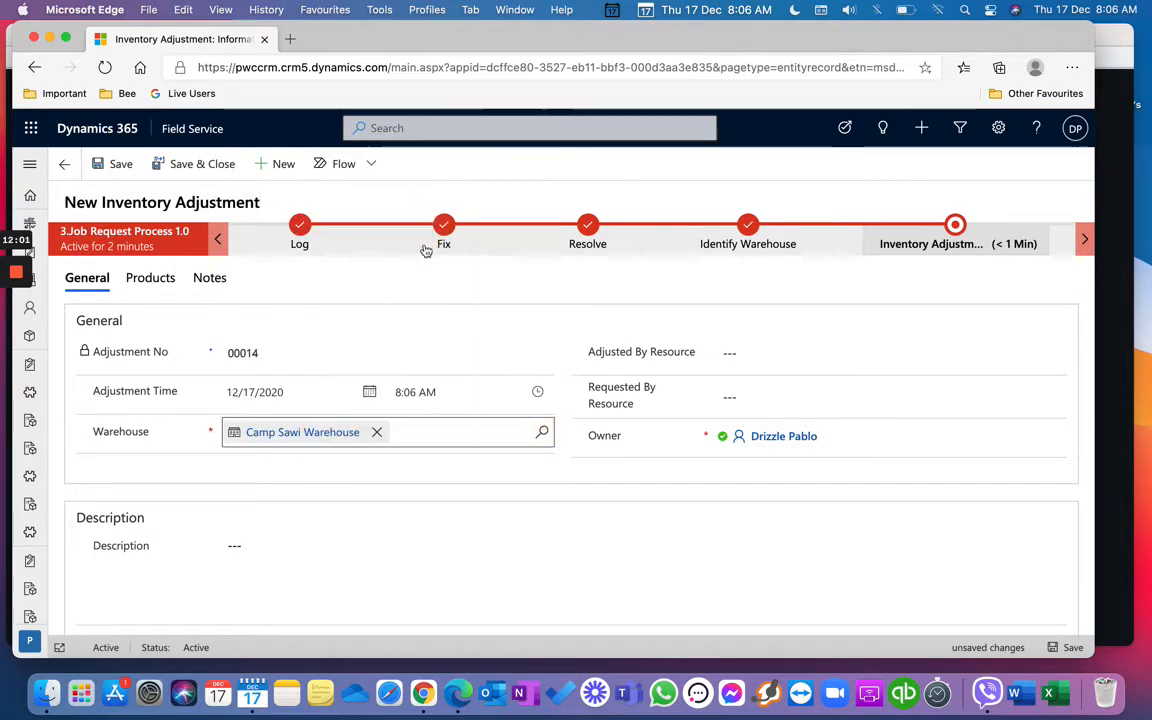
click(119, 166)
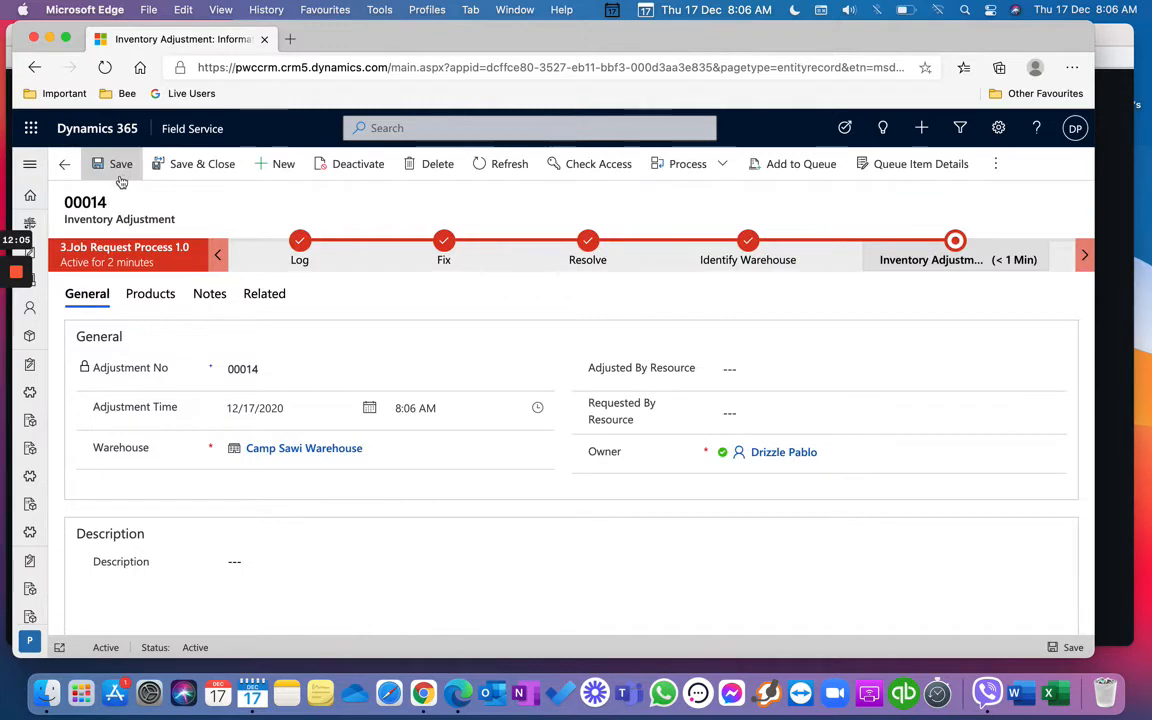
click(150, 294)
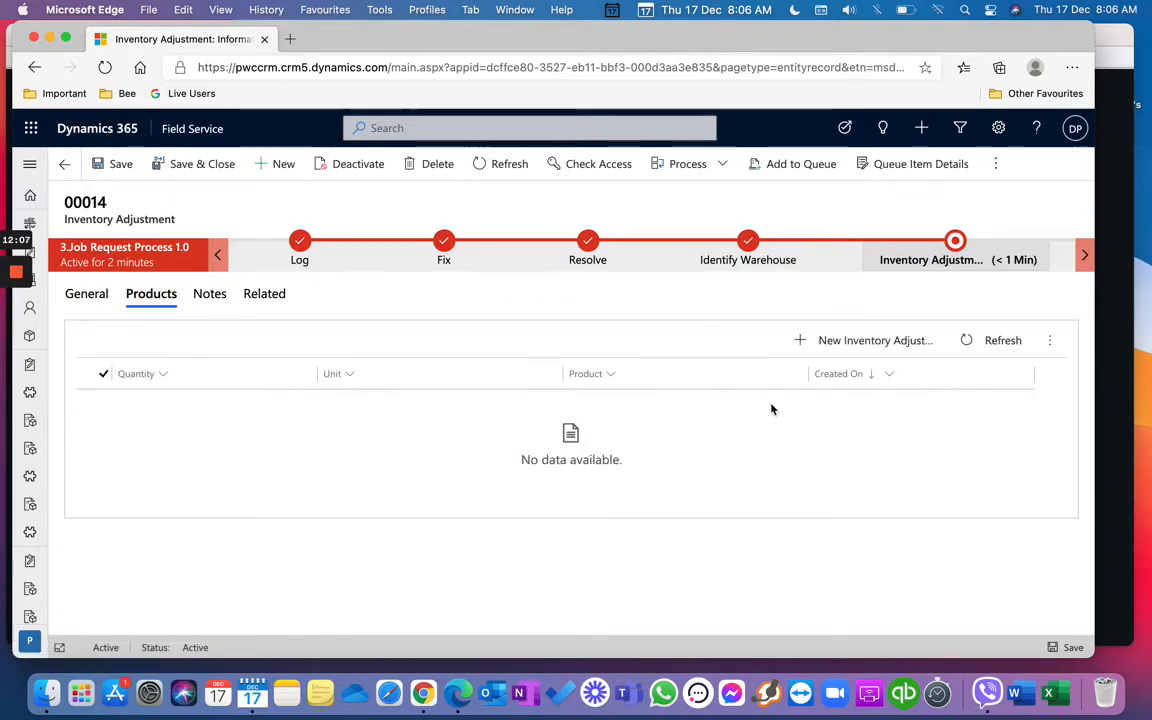
Step: Start an adjustment product line with product Gen Set Test and unit Primary Unit
click(850, 341)
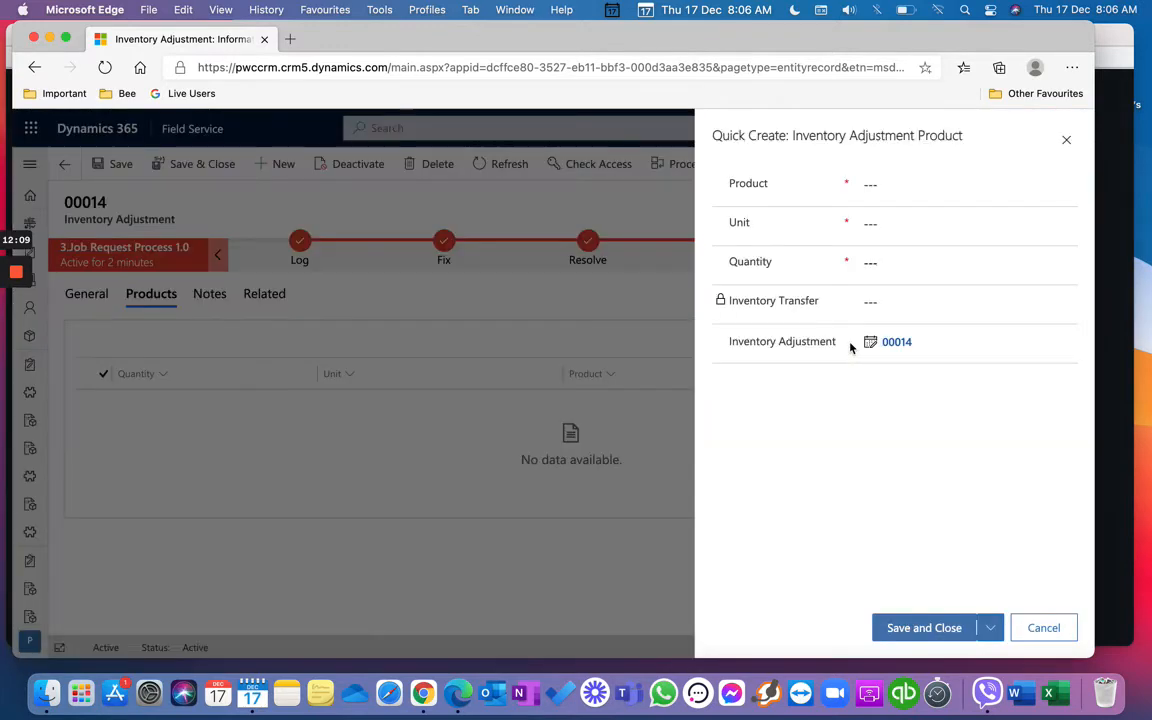
click(1000, 184)
click(1064, 186)
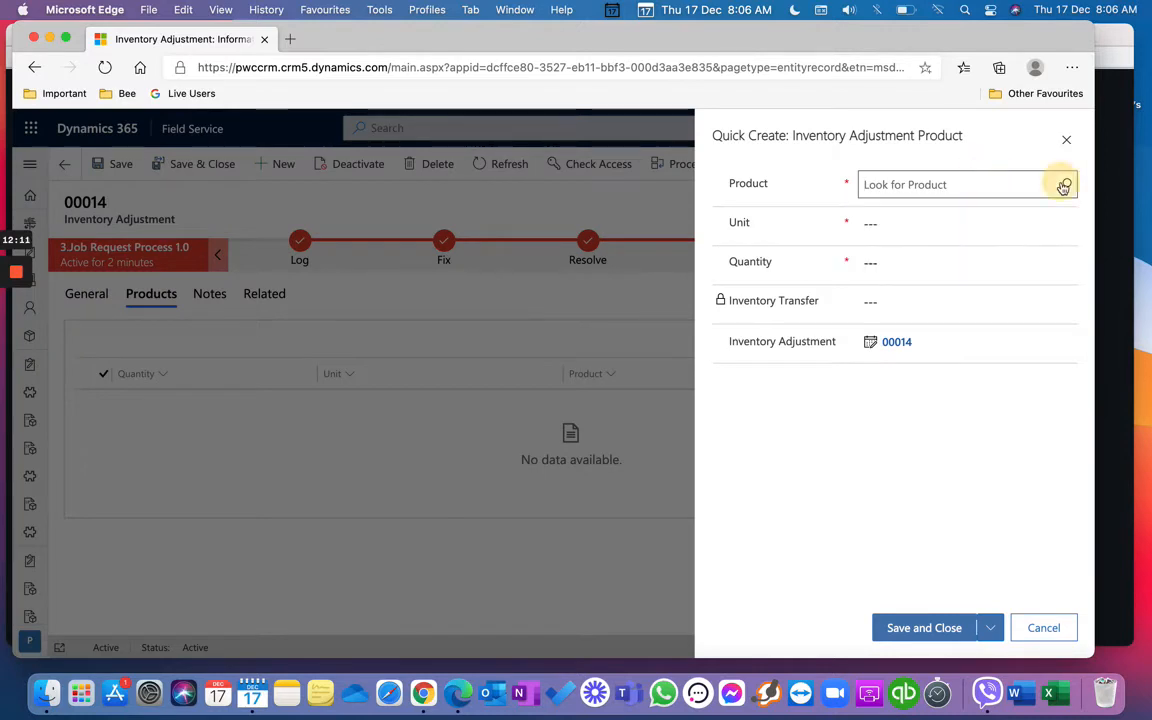
click(1018, 238)
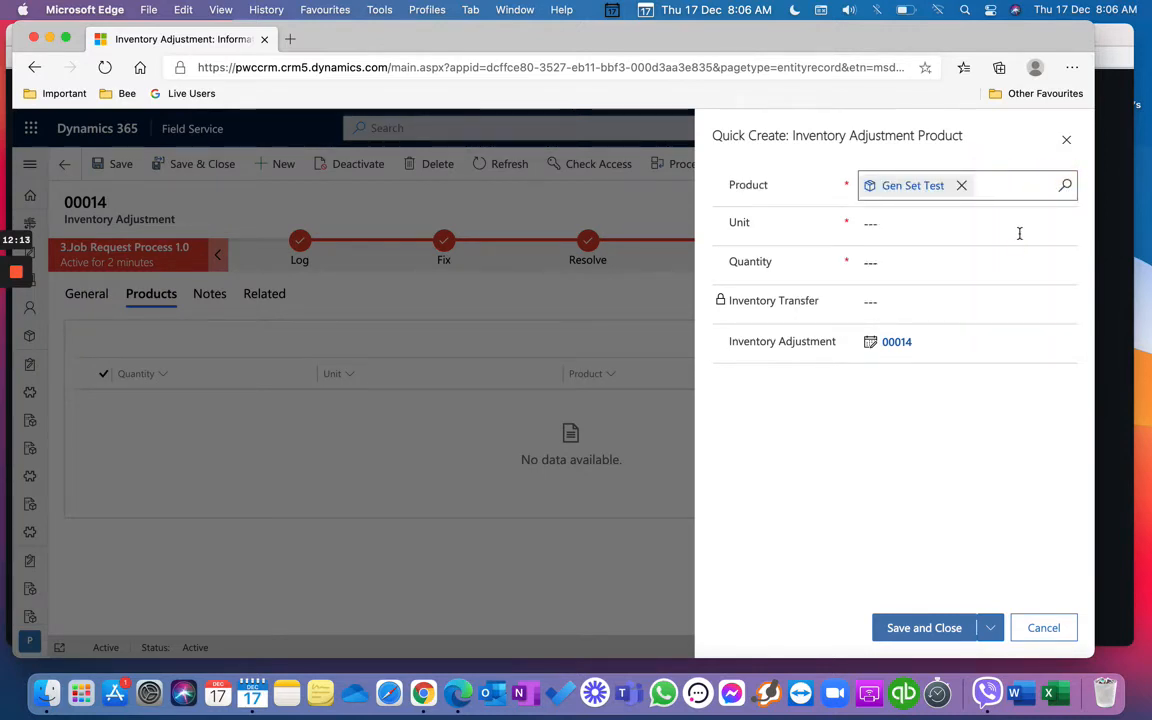
click(1019, 233)
click(1066, 224)
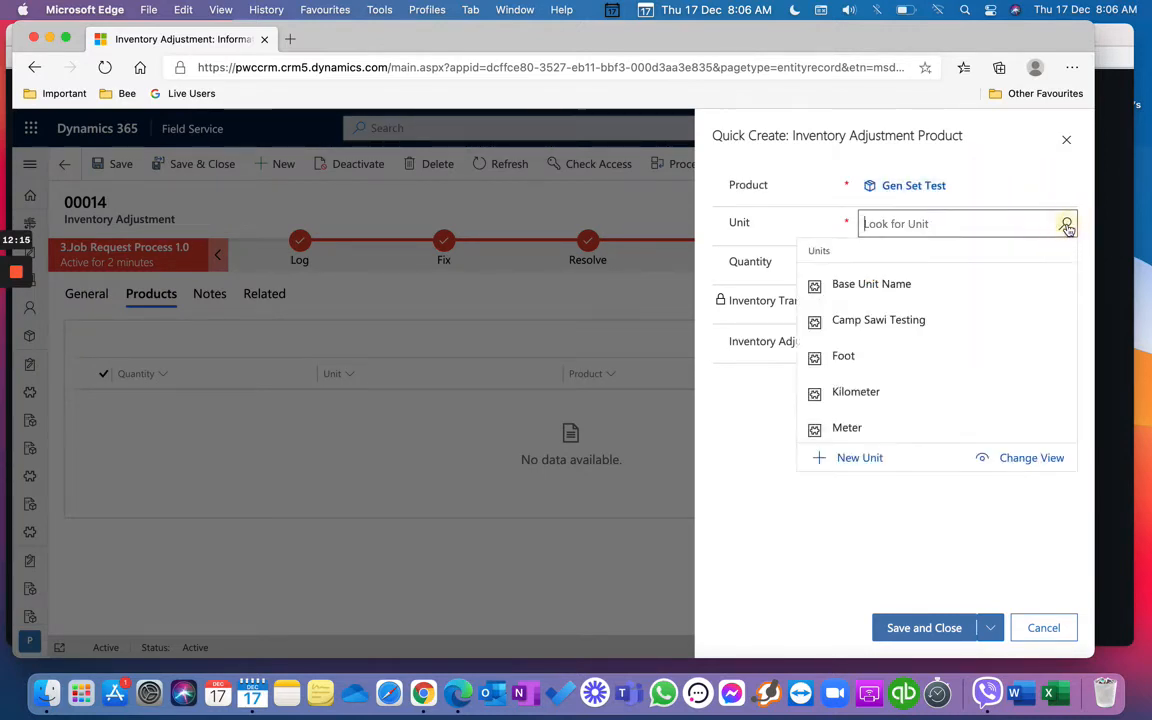
scroll(997, 352, down, 5)
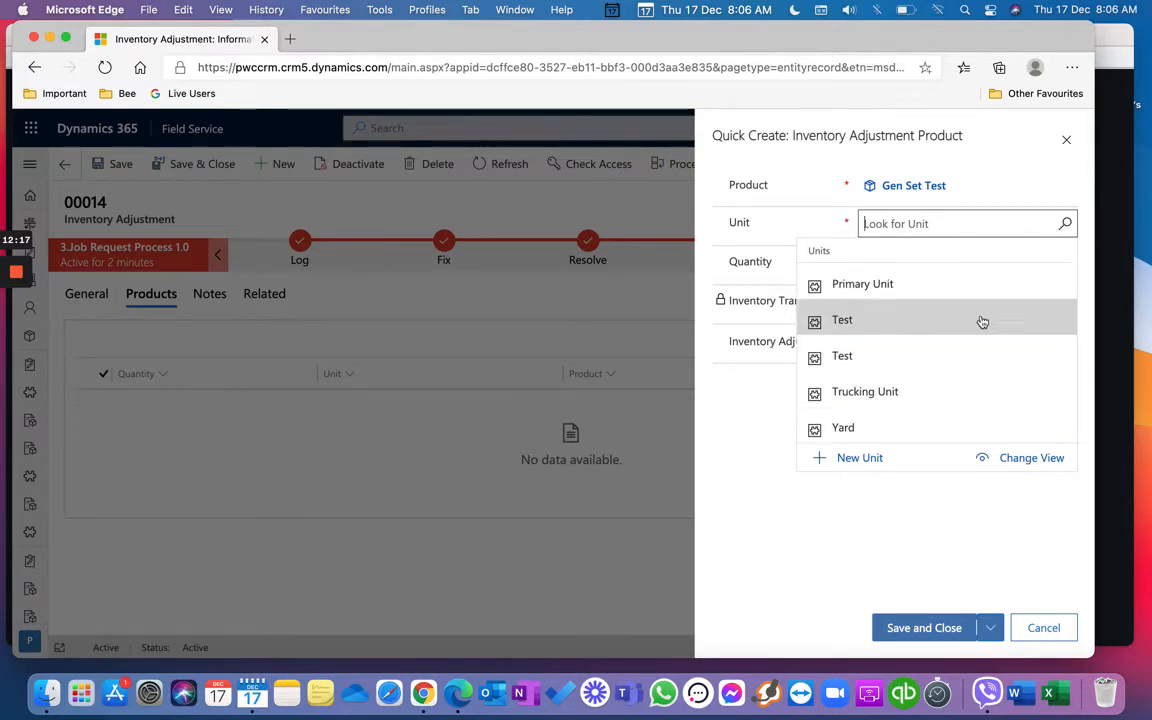
click(990, 286)
Step: Cancel the product entry and discard its unsaved changes
click(993, 262)
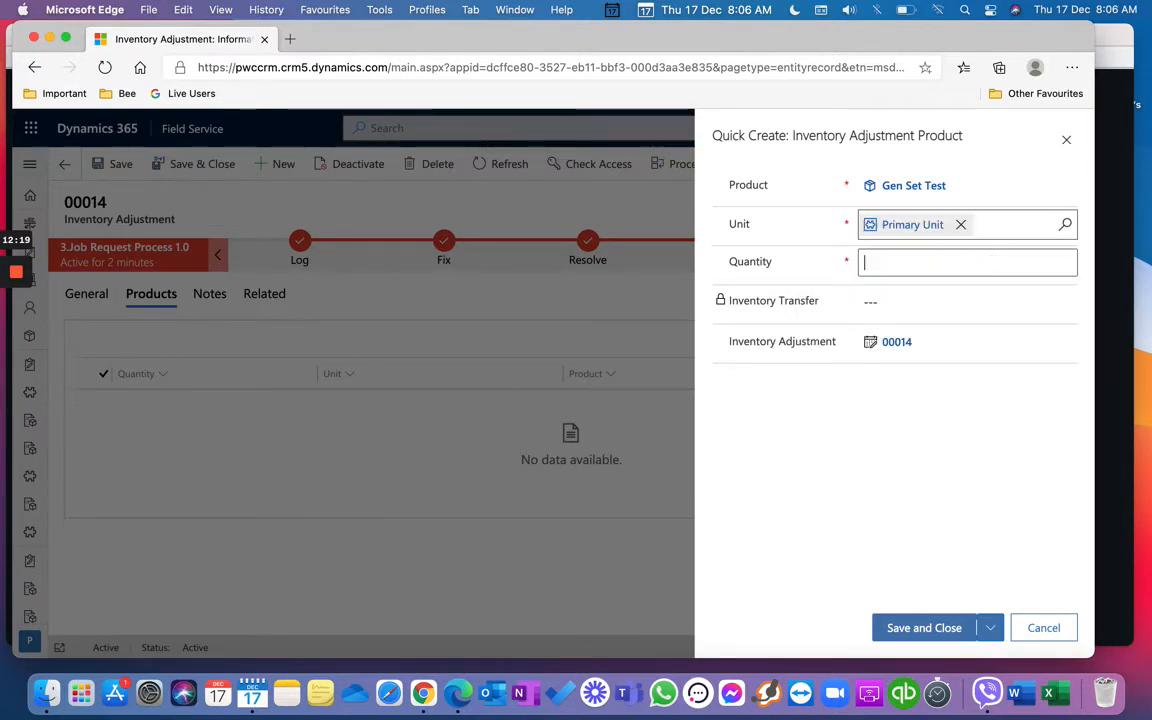
click(1044, 628)
click(676, 463)
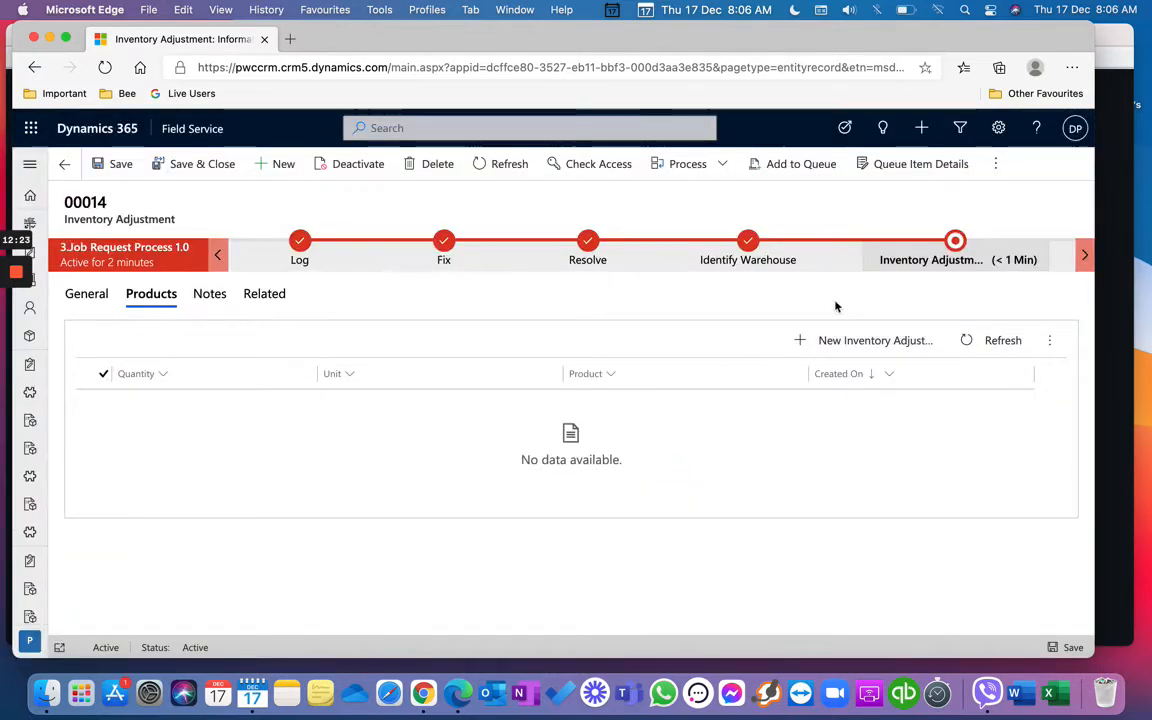
Step: Give the Inventory Adjustment stage description Done, Some Parts Not Available Yes, and create a requisition slip
click(915, 261)
click(962, 333)
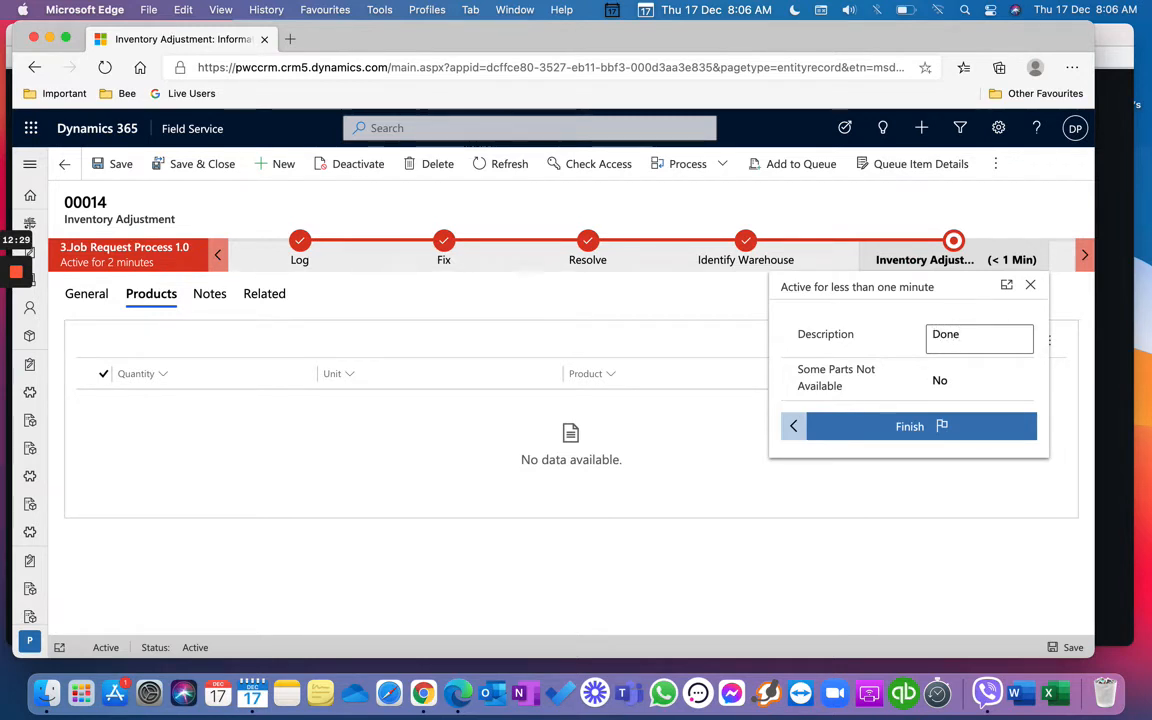
click(972, 376)
click(975, 384)
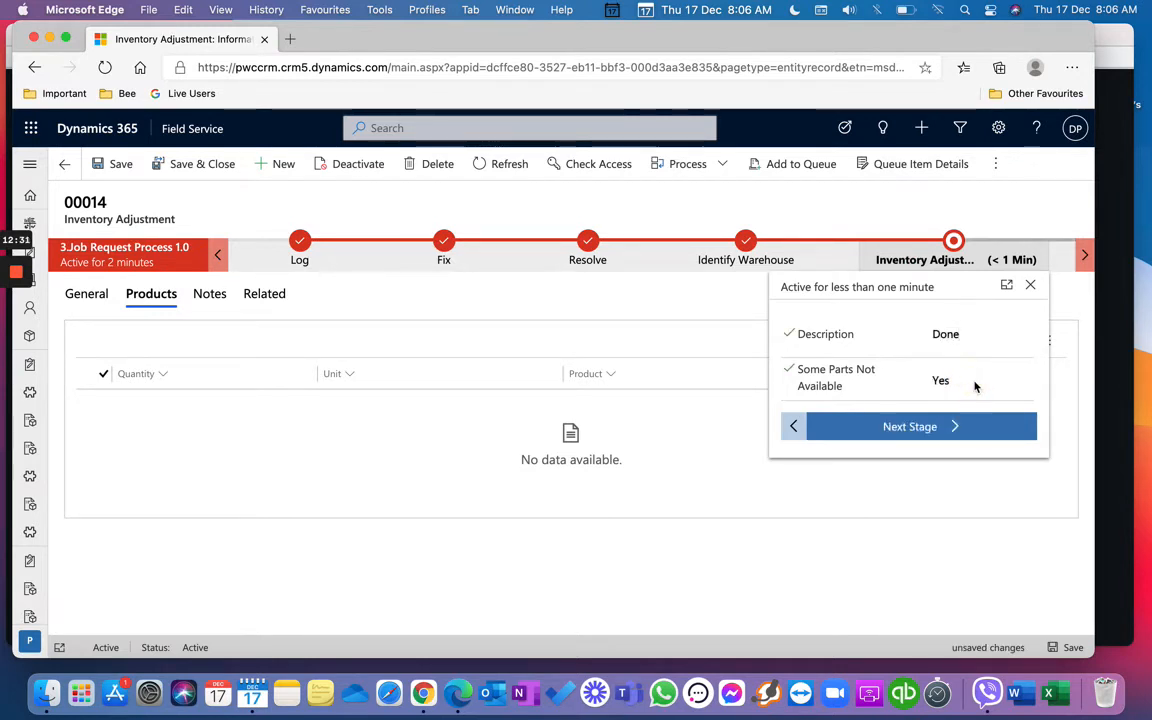
click(975, 384)
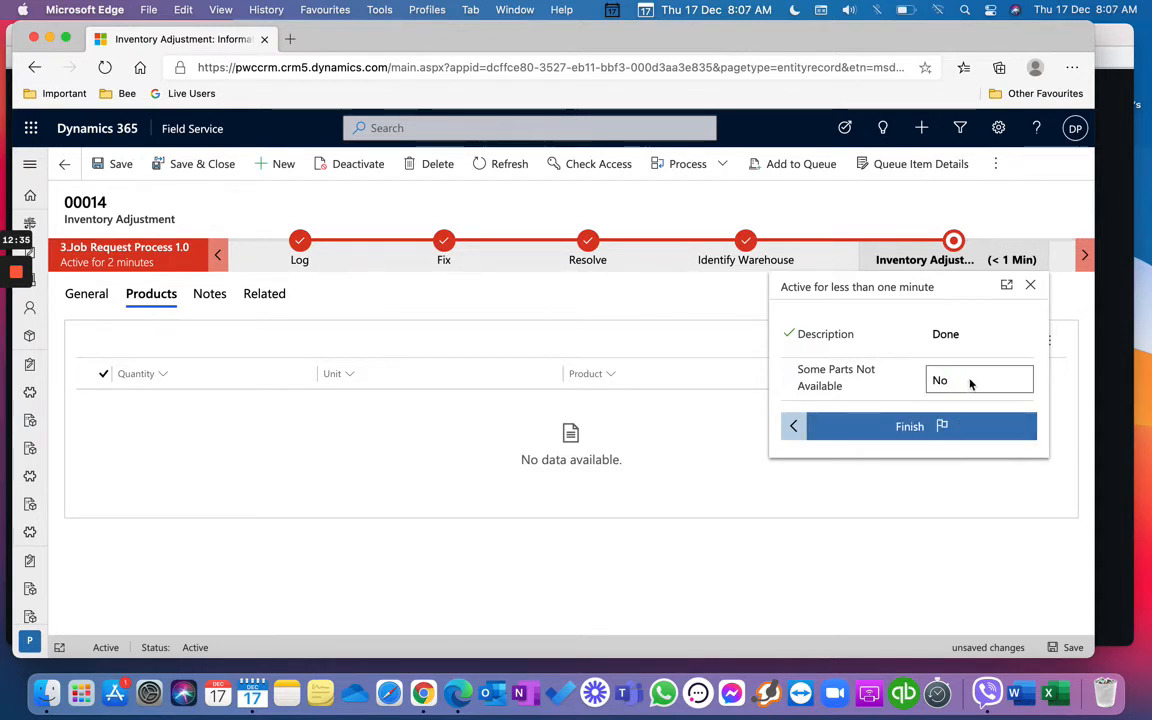
click(985, 381)
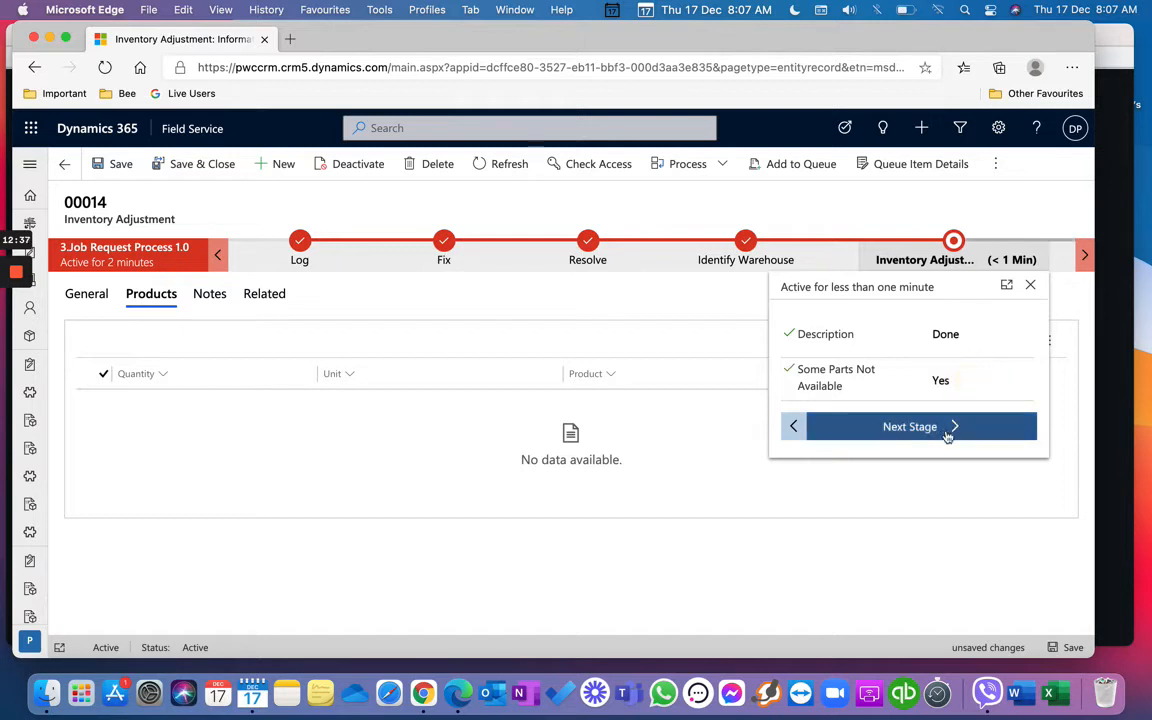
click(947, 437)
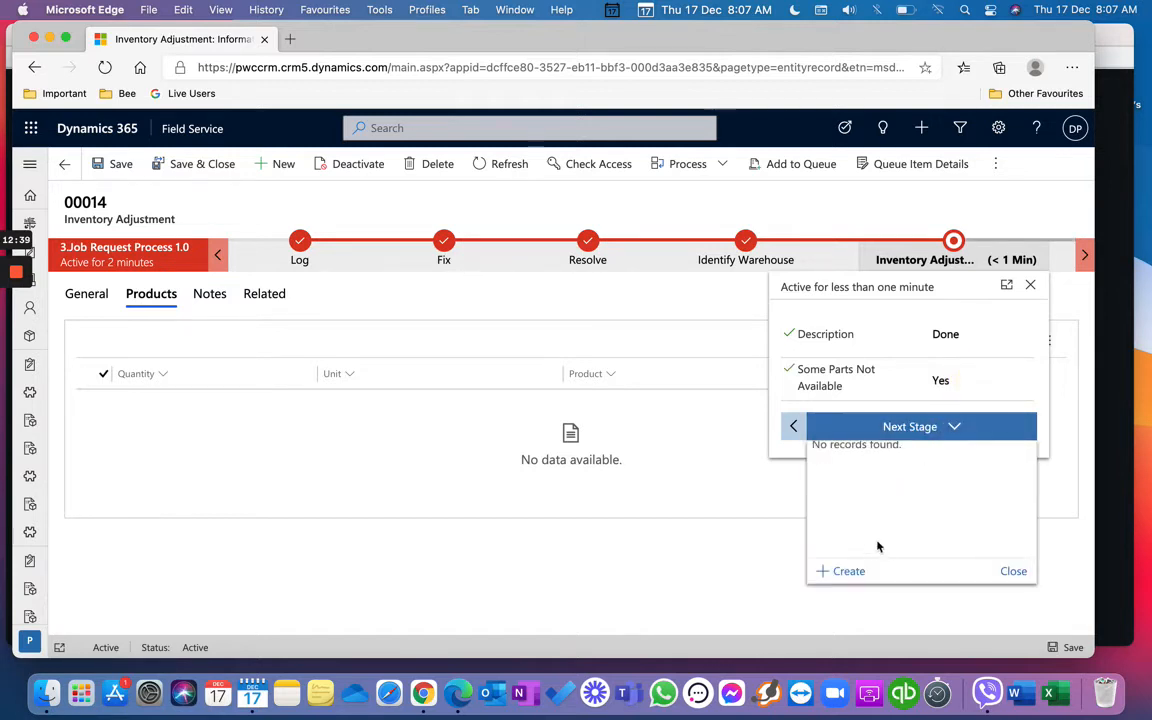
click(847, 571)
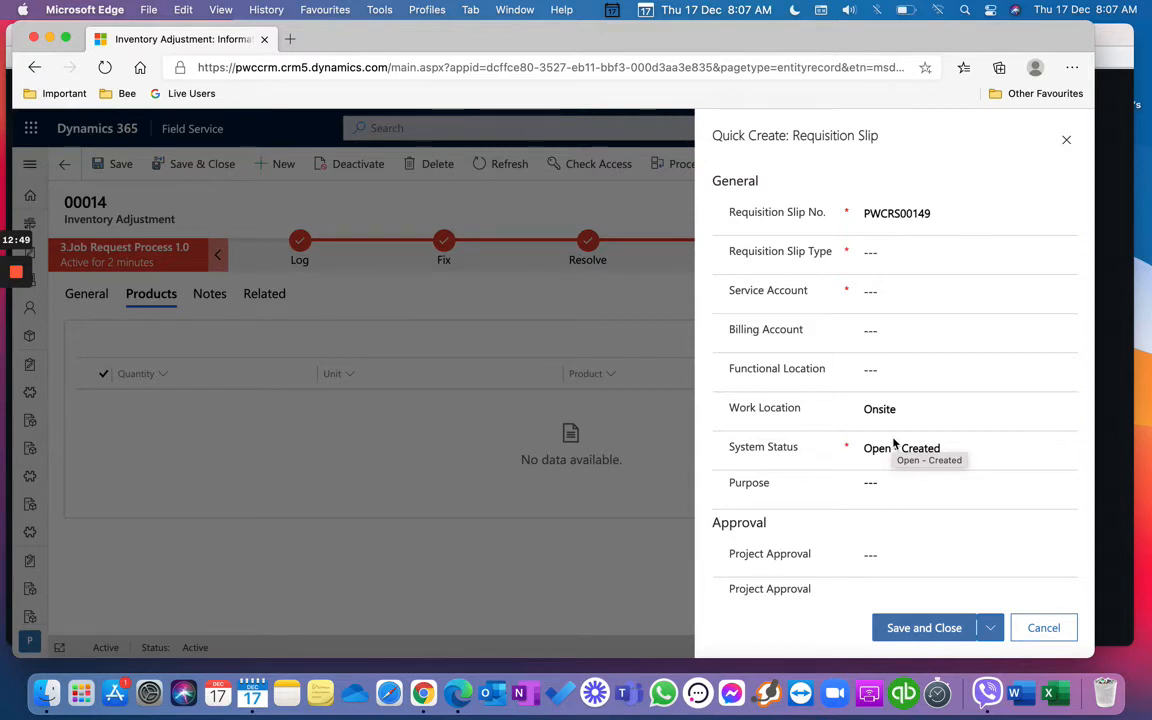
Step: Save the requisition slip with type Maintenance Related and service account PWC Main Office
click(949, 252)
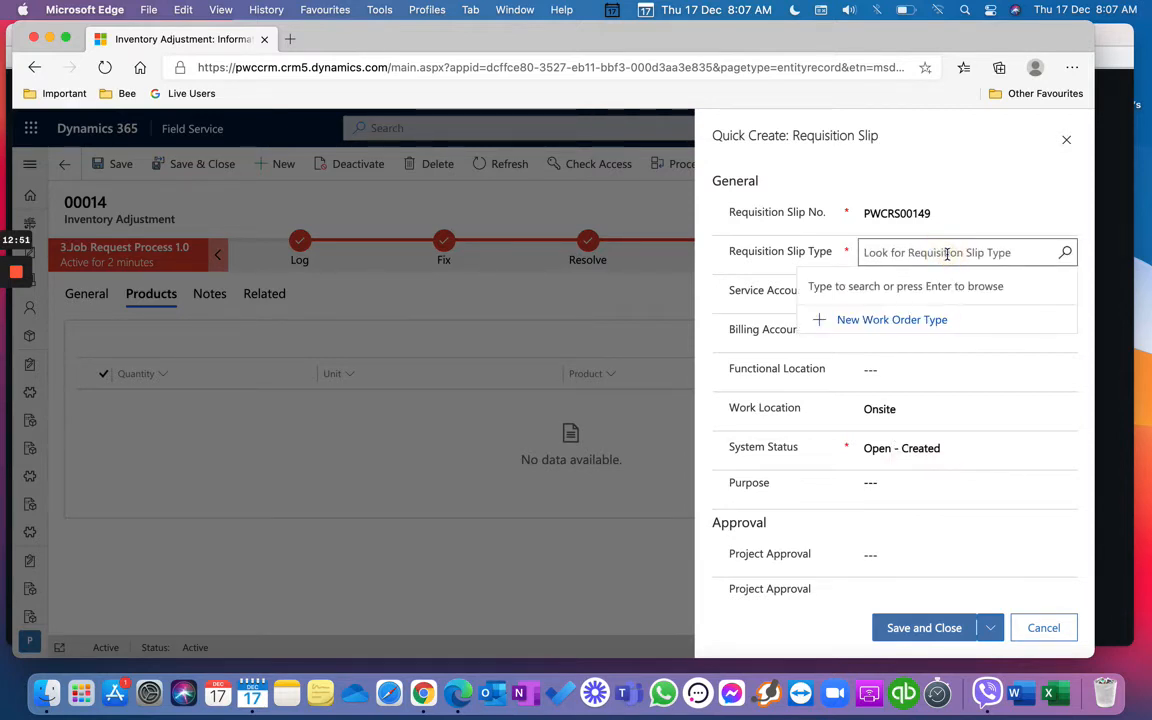
click(1067, 253)
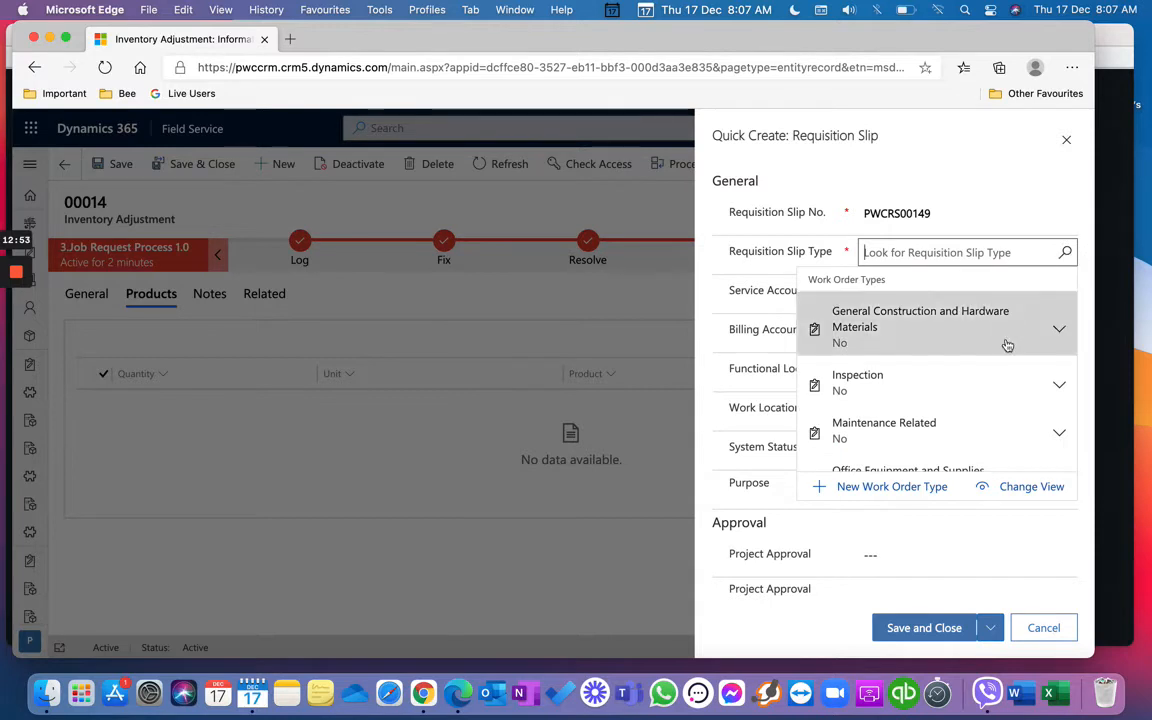
click(972, 436)
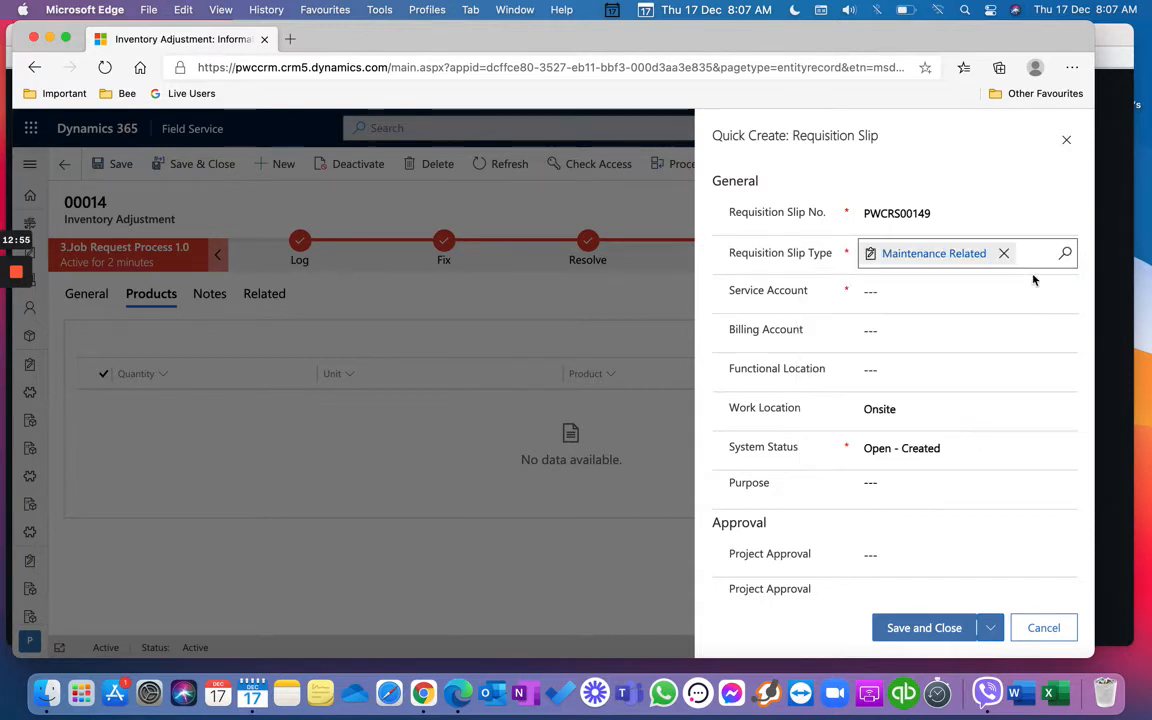
click(1065, 291)
click(984, 421)
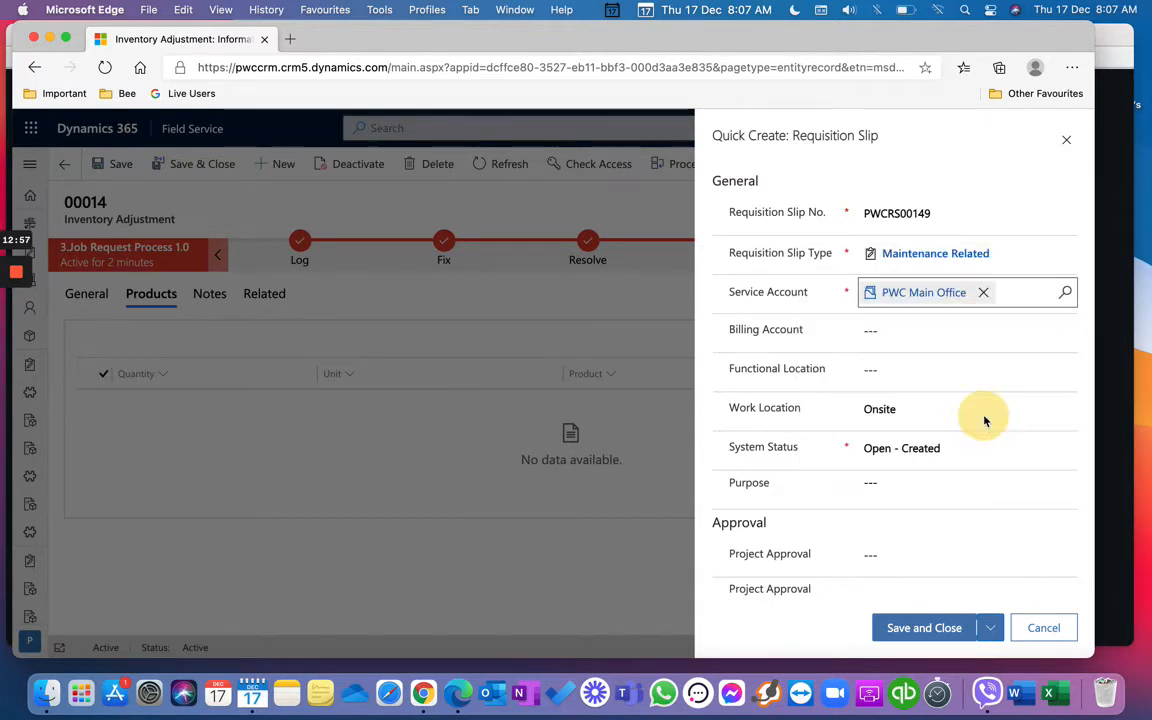
scroll(984, 421, down, 5)
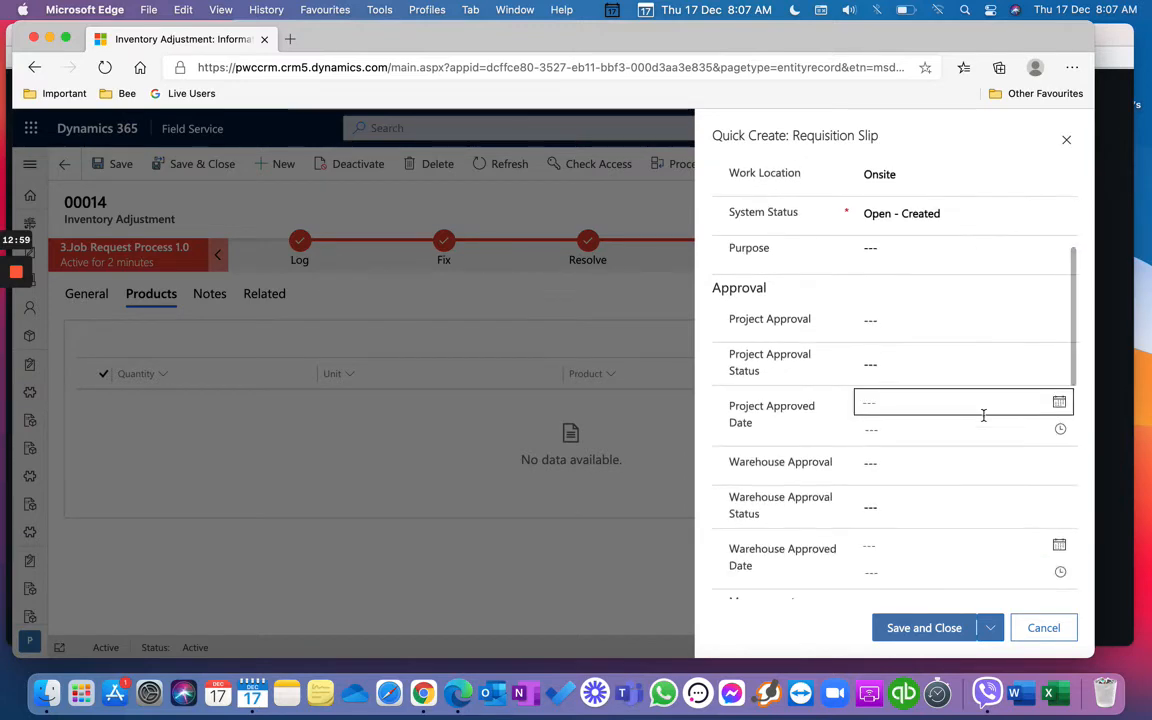
scroll(984, 421, down, 5)
click(948, 628)
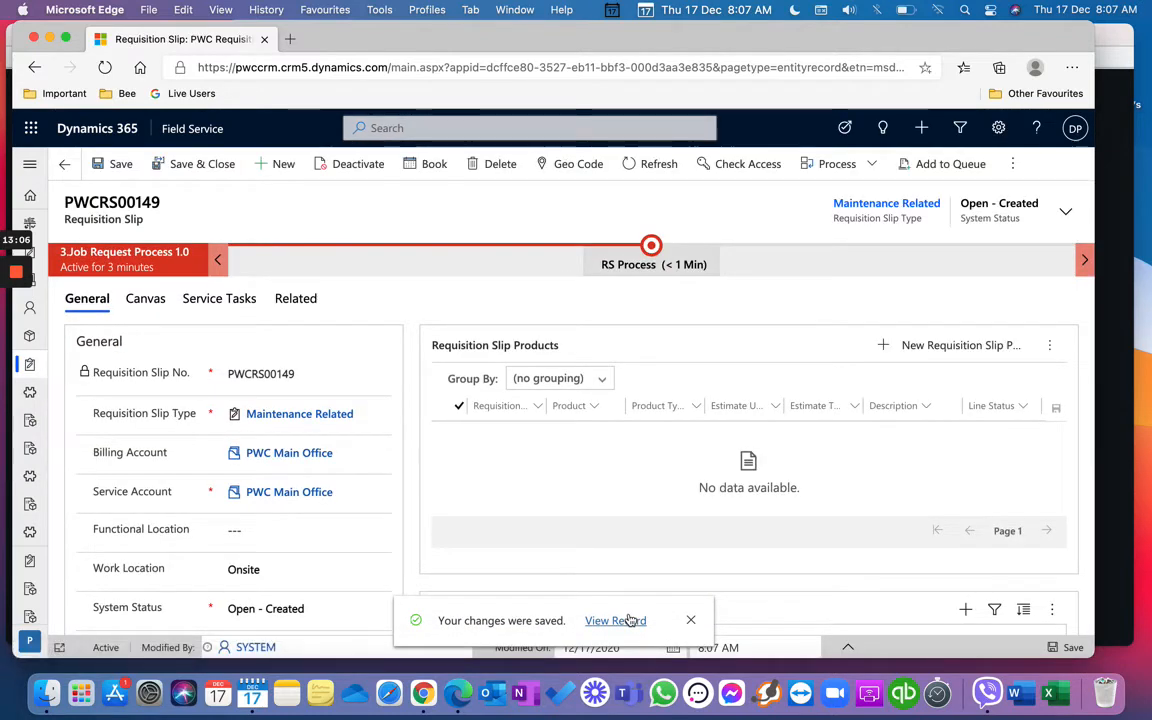
Step: Dismiss the saved notice and start a new slip product line with product sdcfvb
click(629, 620)
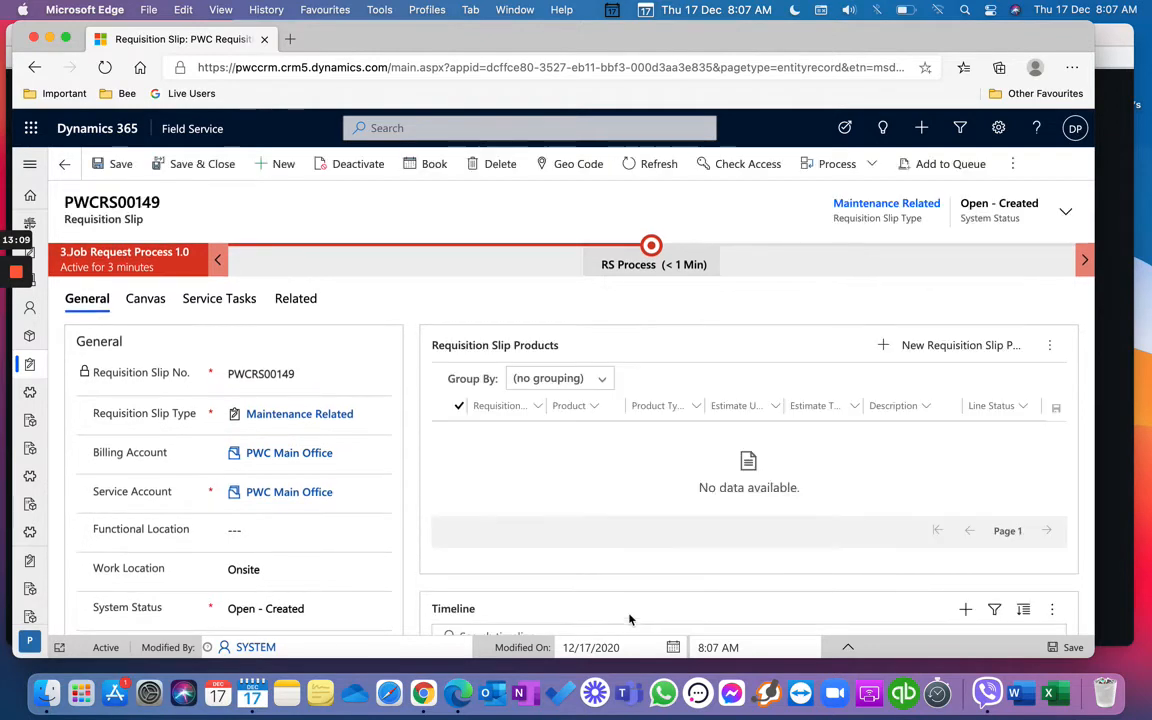
scroll(617, 550, down, 3)
scroll(617, 548, up, 3)
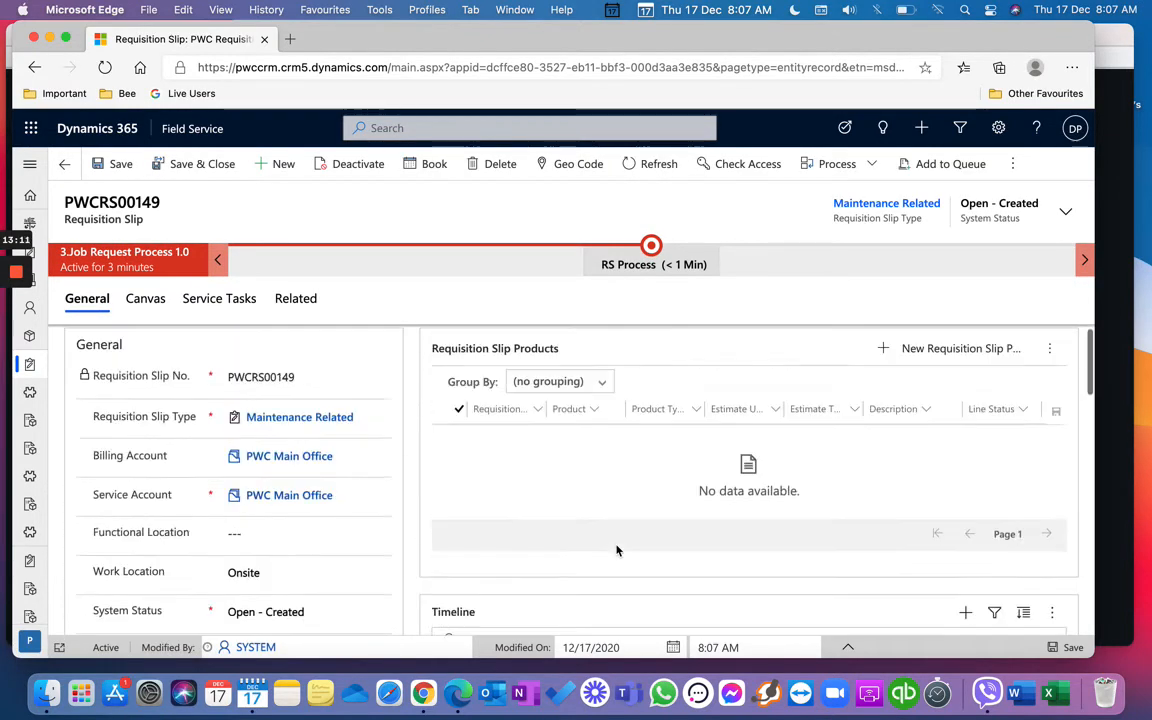
click(934, 352)
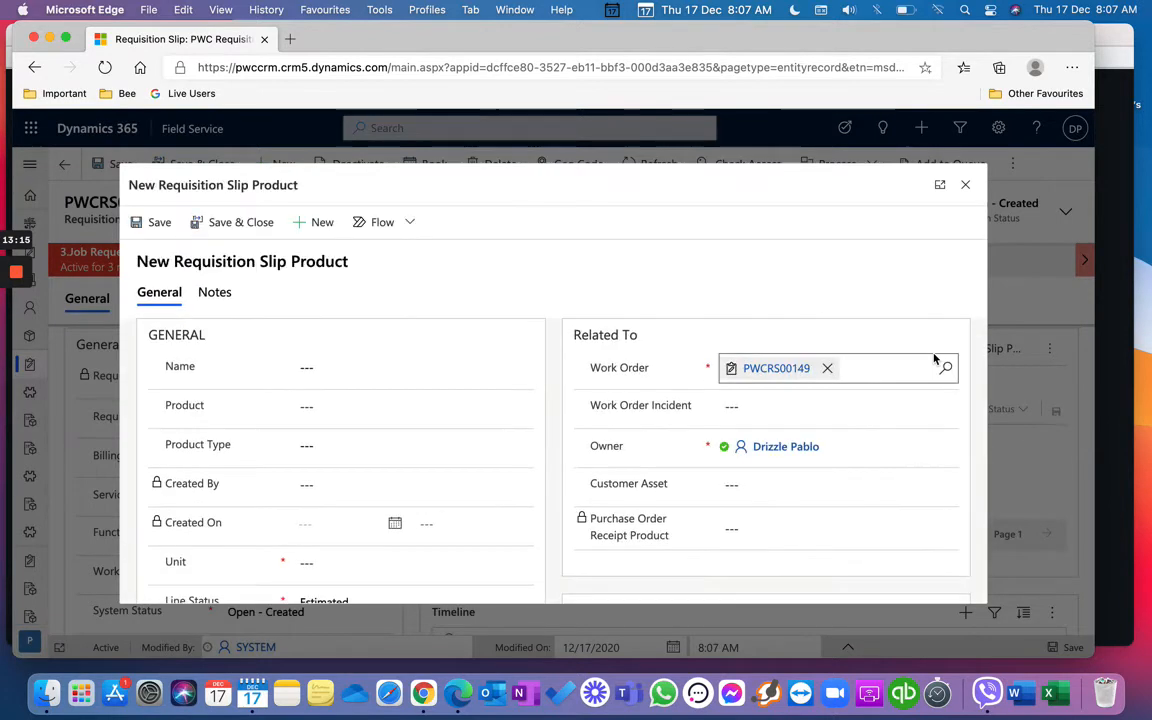
click(514, 373)
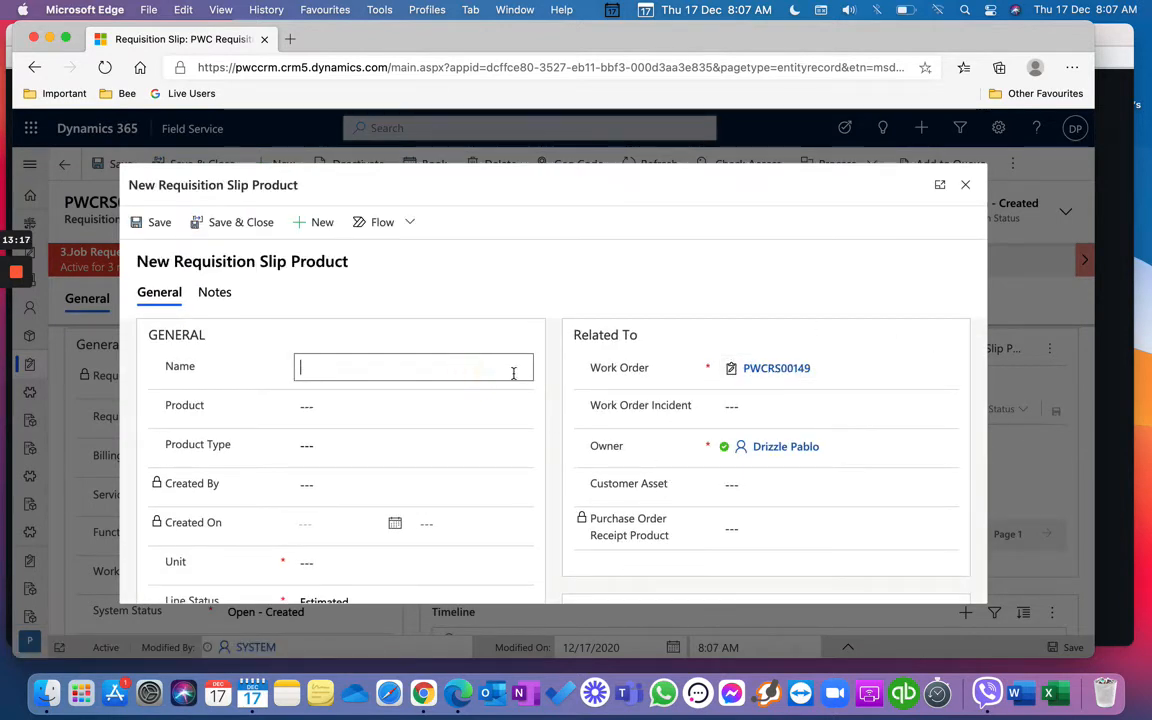
click(515, 406)
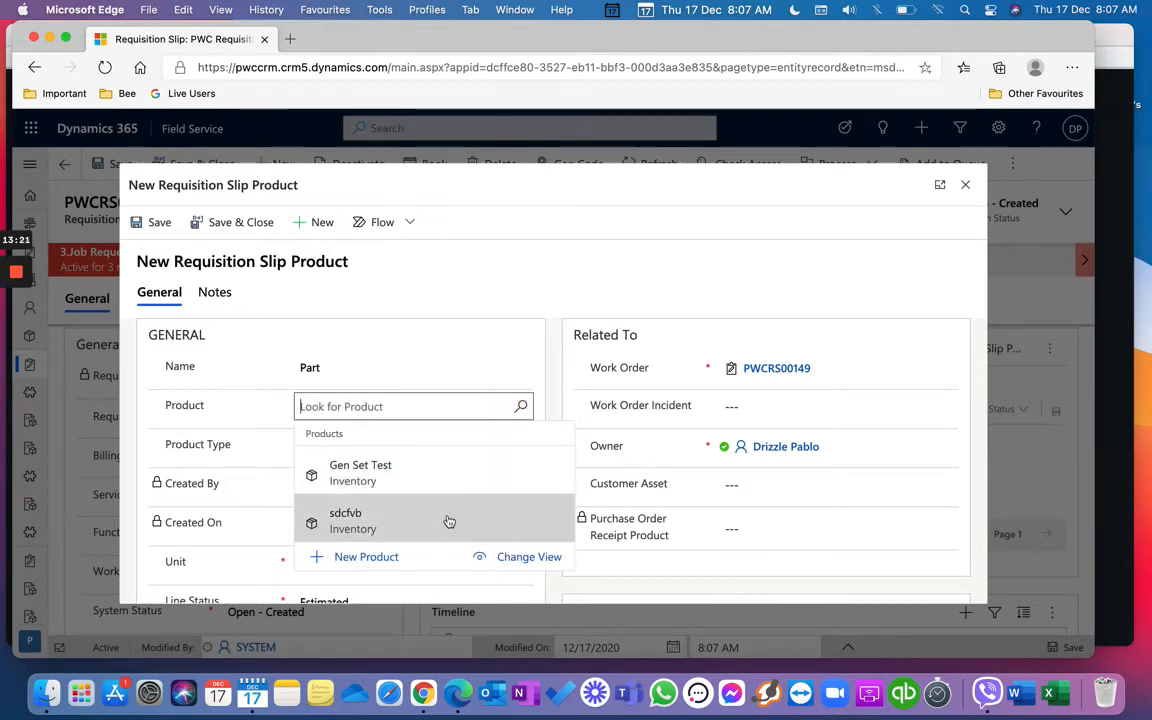
click(451, 515)
Step: Enter an estimate quantity of 2 and save and close the product line
scroll(437, 465, down, 3)
scroll(437, 465, down, 2)
click(411, 443)
text(2)
scroll(411, 497, up, 1)
scroll(411, 480, up, 4)
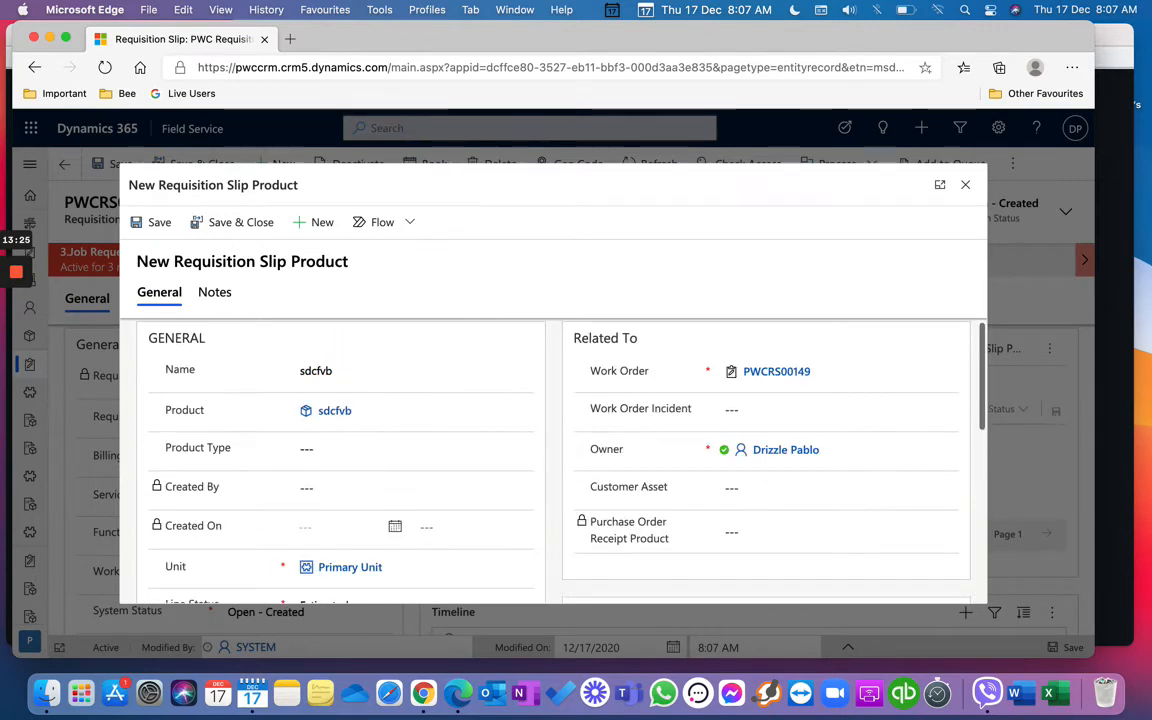
click(244, 222)
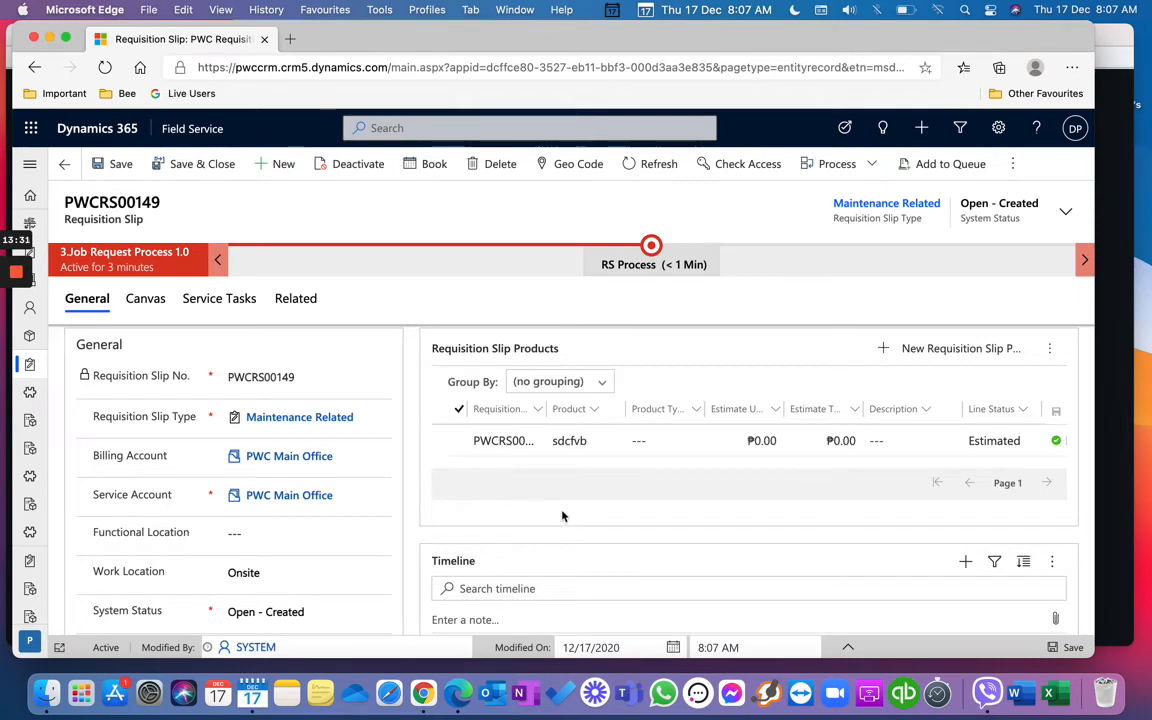
Step: Navigate through the site map's Maintenance area to the Requisition Slips list
scroll(562, 516, down, 10)
scroll(562, 516, up, 15)
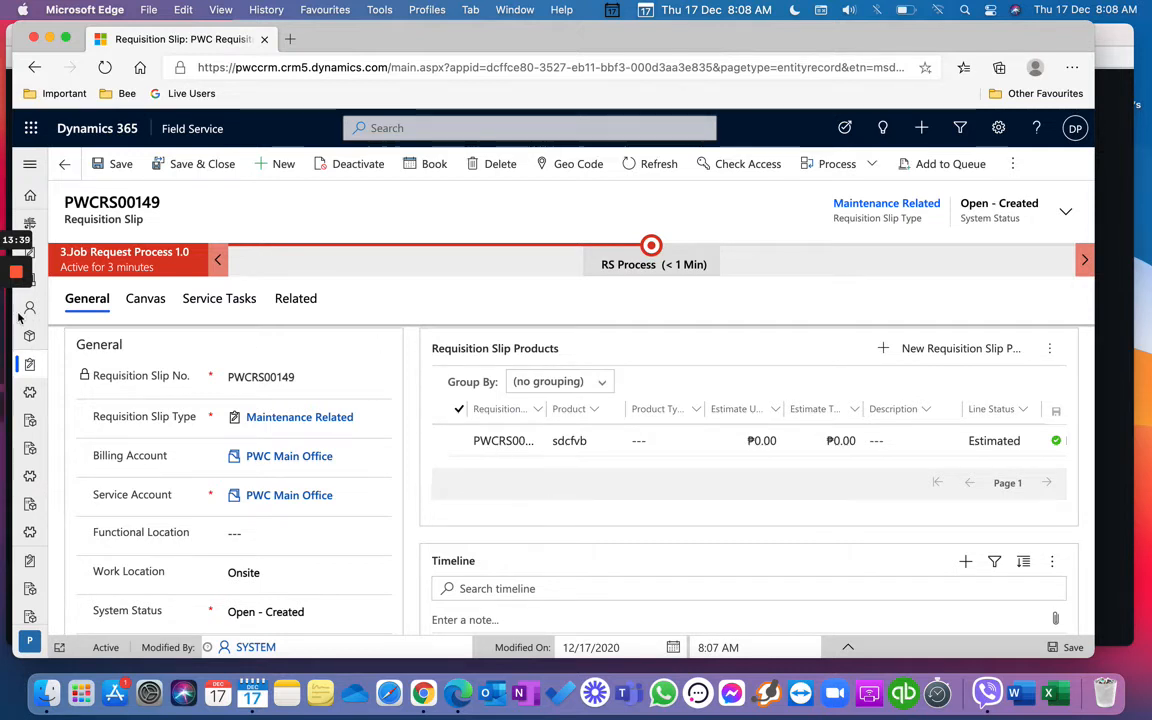
click(30, 163)
scroll(120, 522, down, 5)
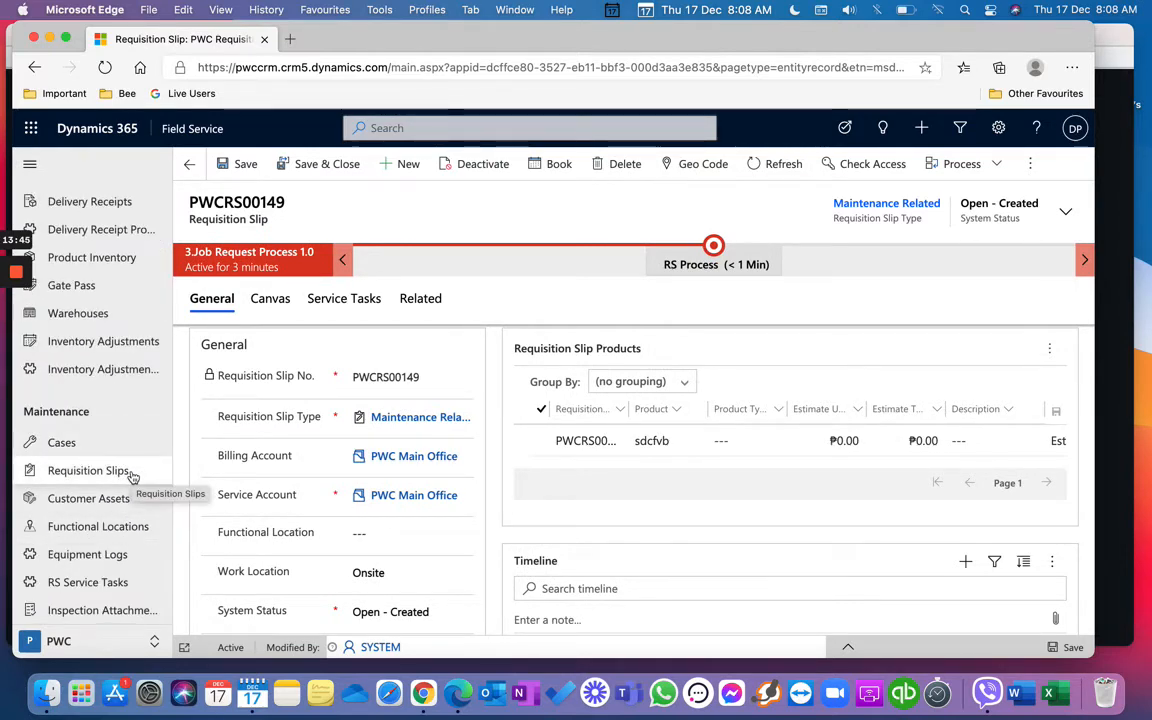
click(131, 474)
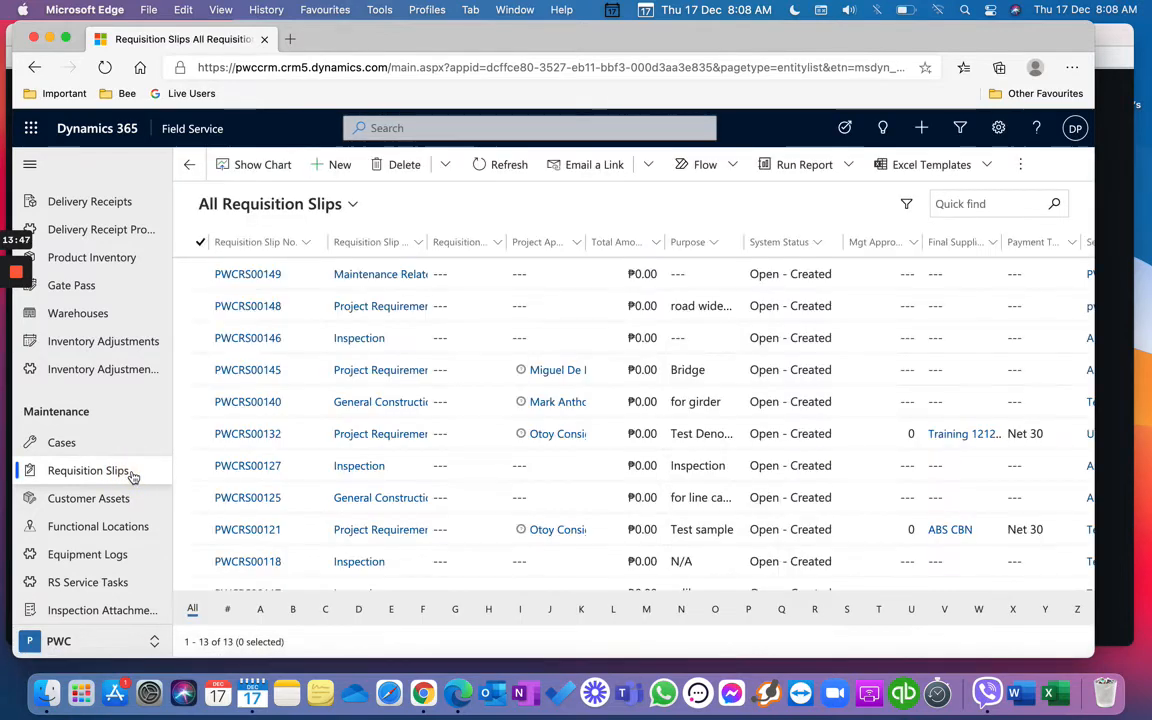
Step: Start a new requisition slip of type Inspection for service account PWC Main Office
click(339, 168)
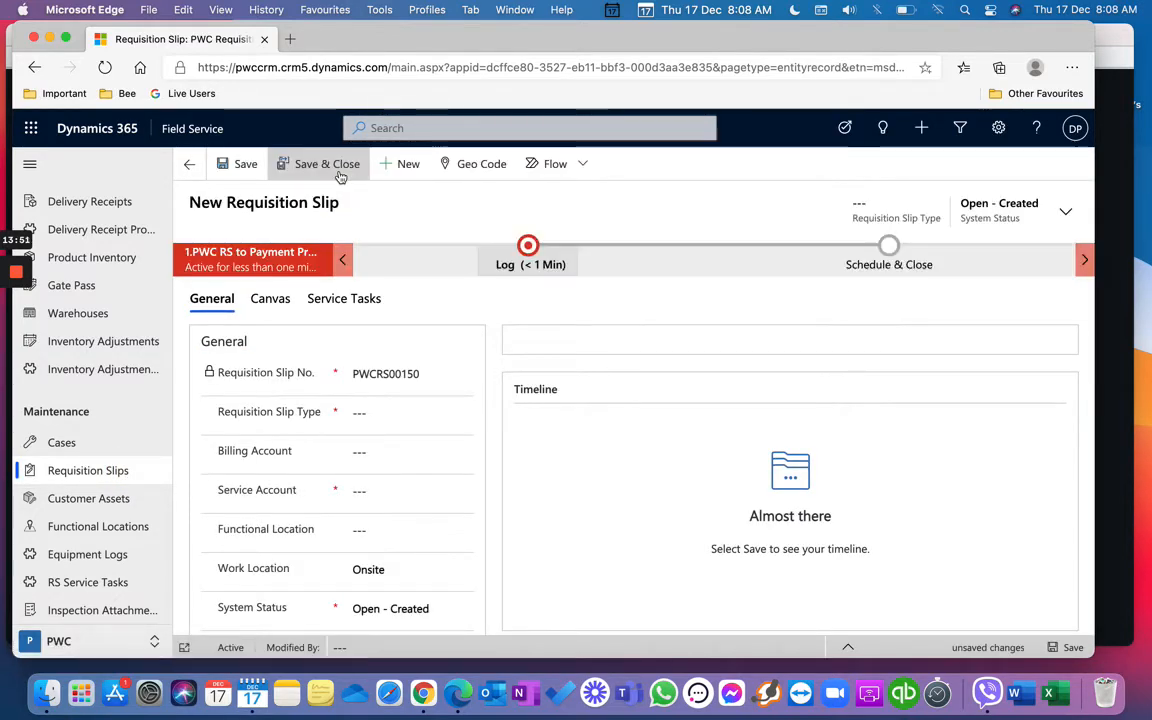
click(563, 263)
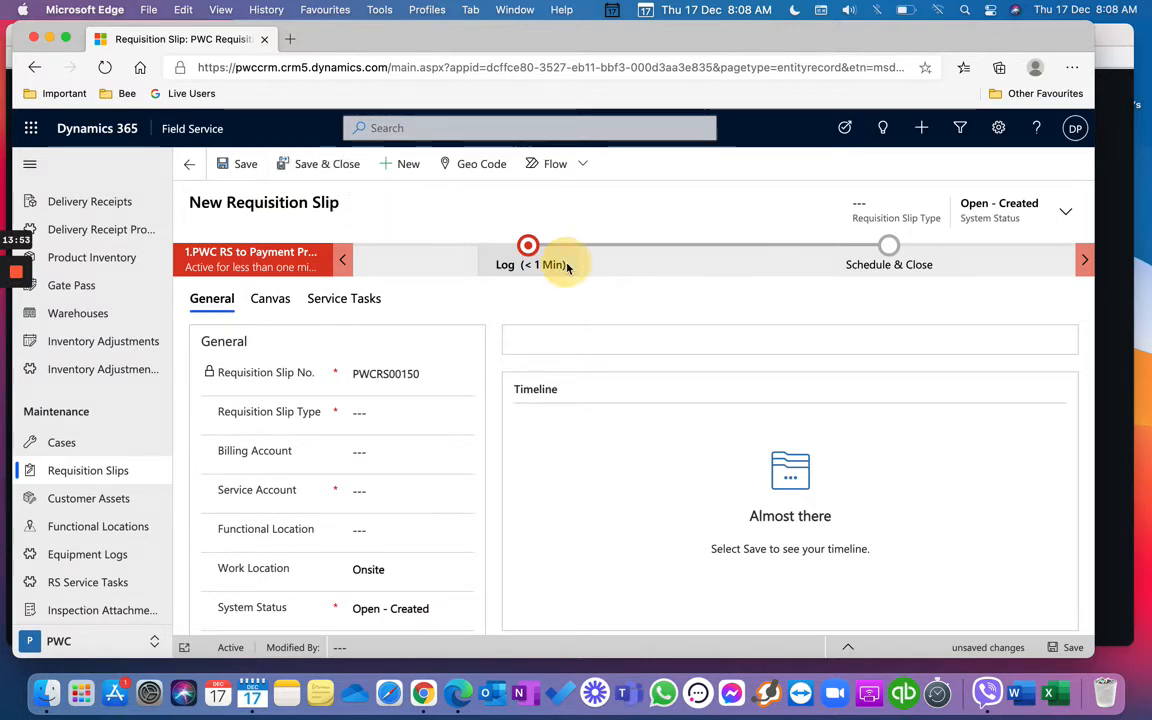
click(733, 342)
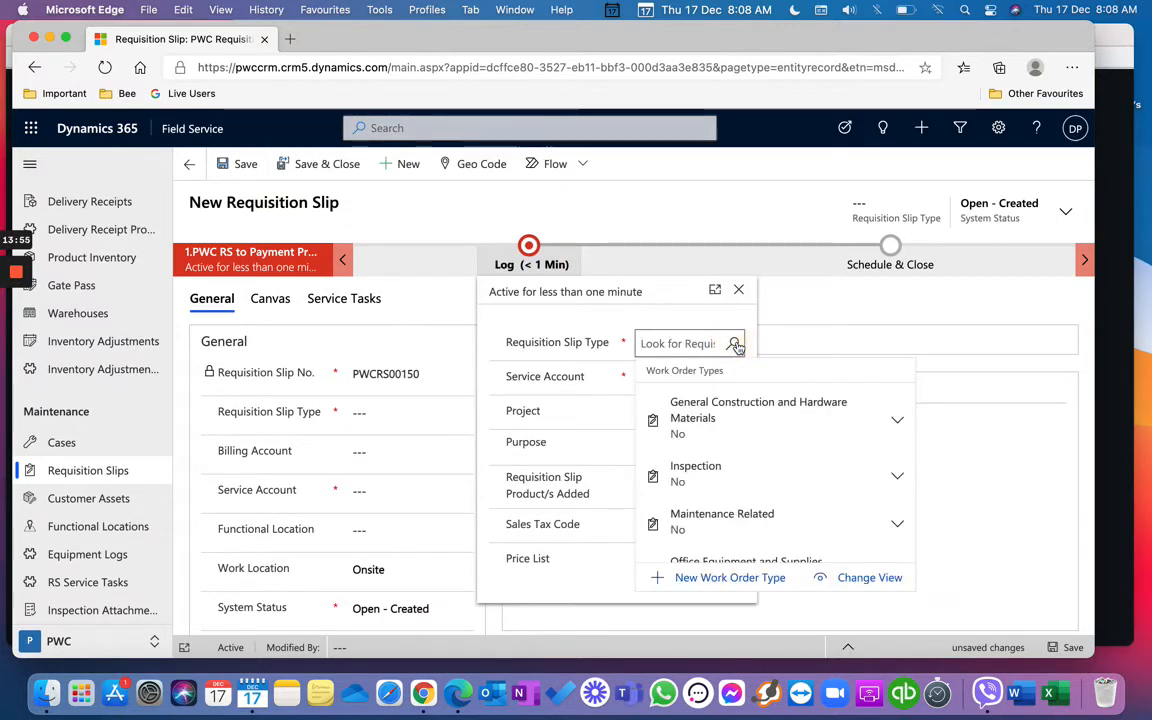
click(737, 460)
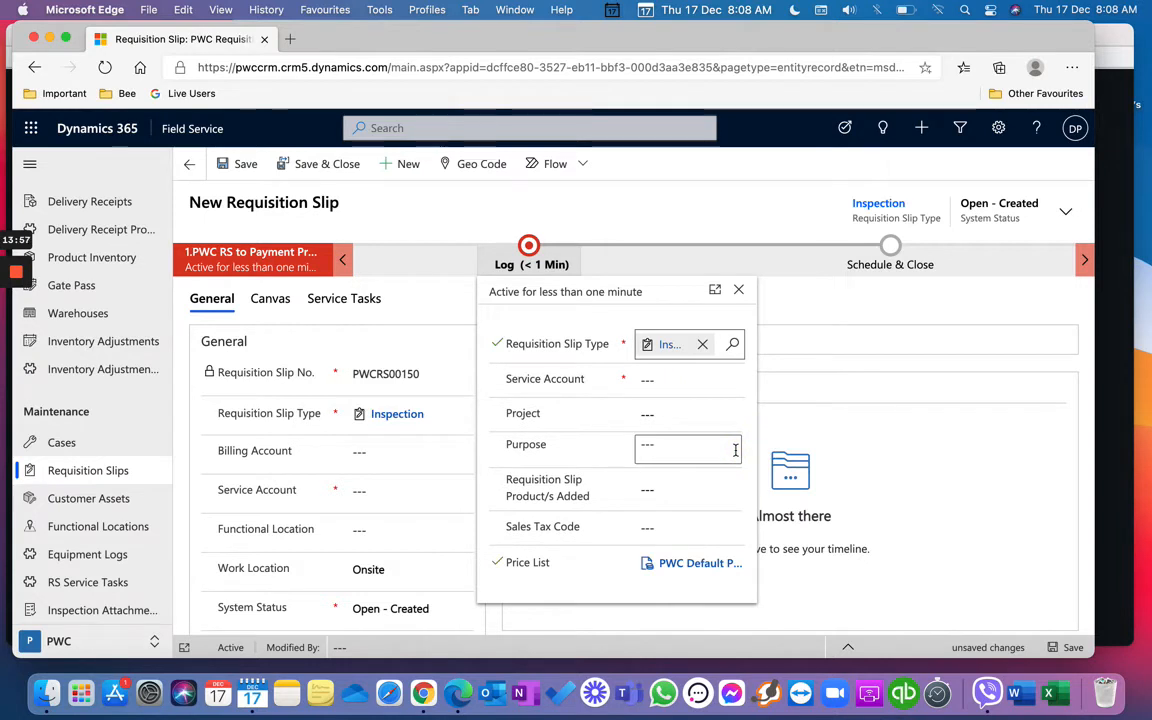
click(700, 379)
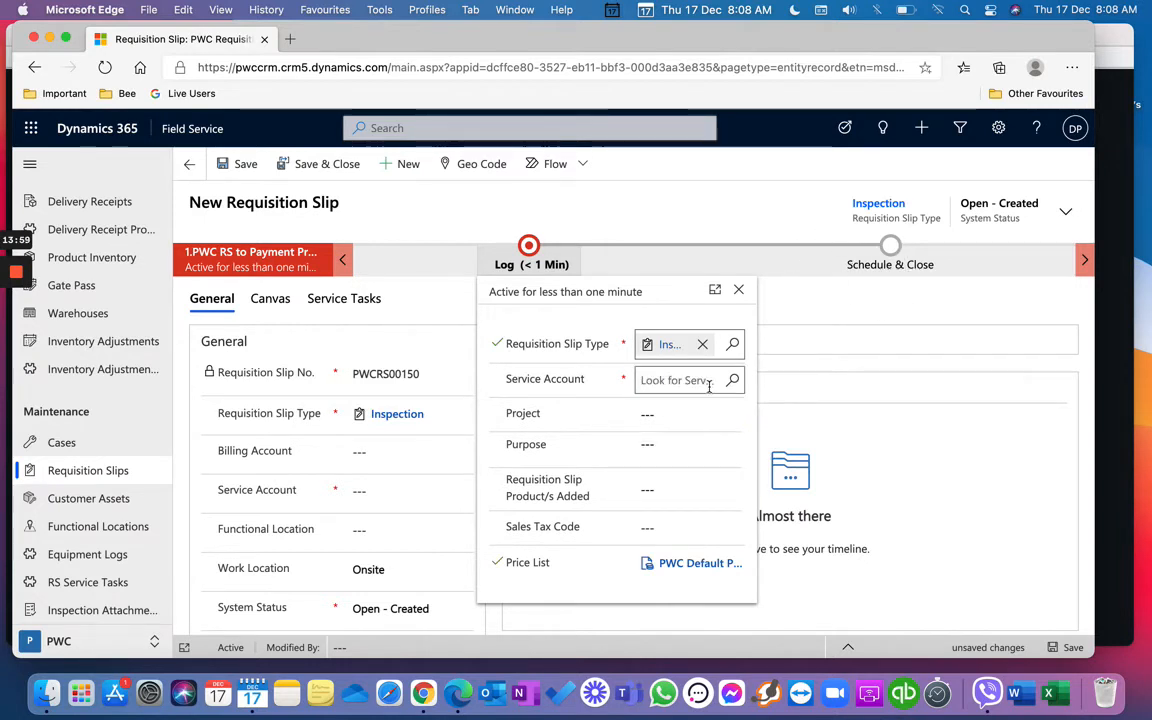
click(733, 381)
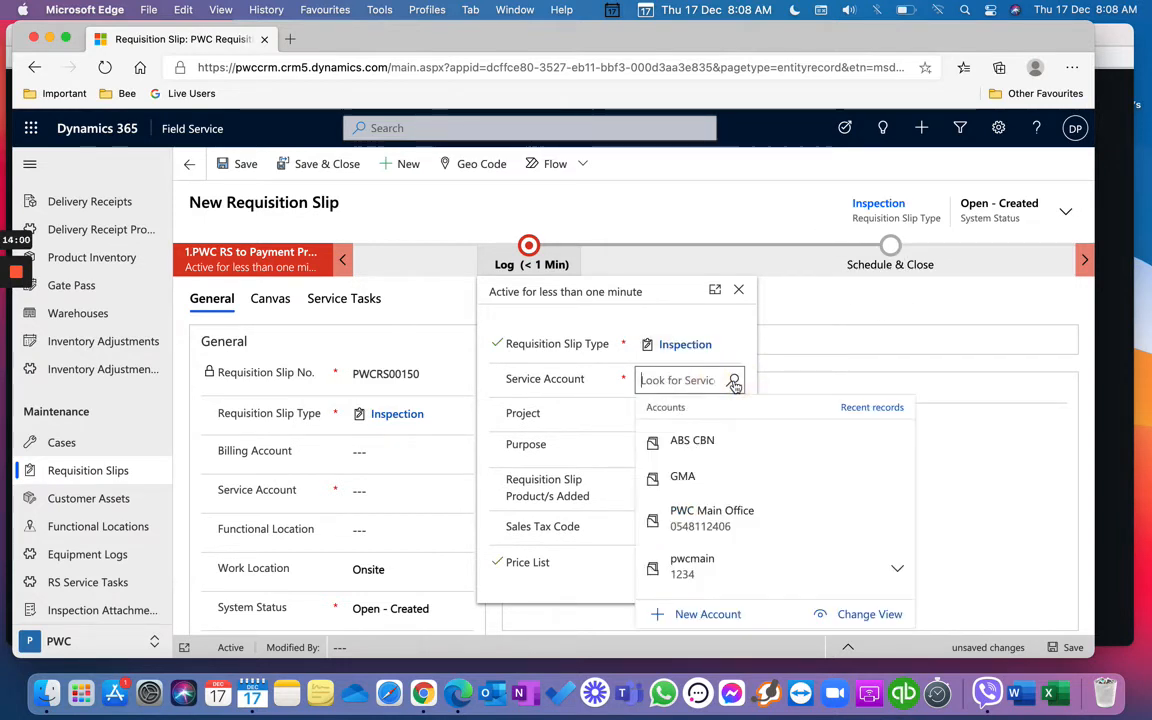
scroll(740, 508, down, 1)
click(743, 503)
Step: Enter project 'Calib for Gen Set', save the slip as PWCRS00150, and view Service Tasks
click(690, 418)
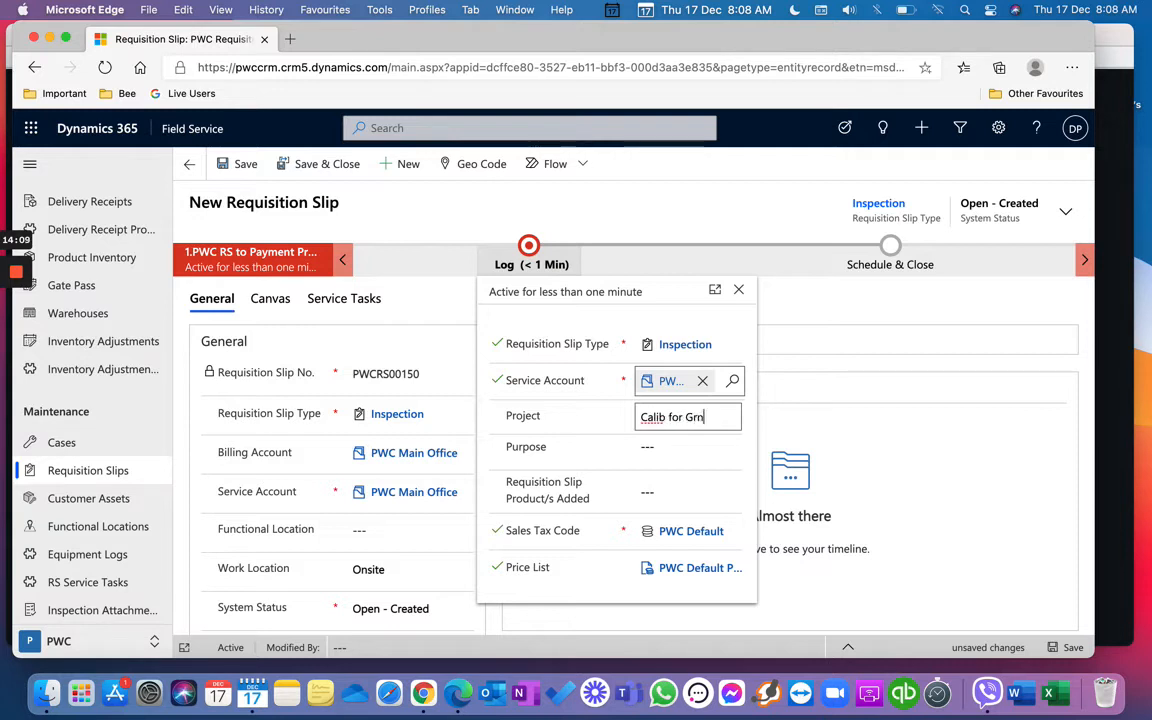
text(Calib for Gen Set)
click(681, 441)
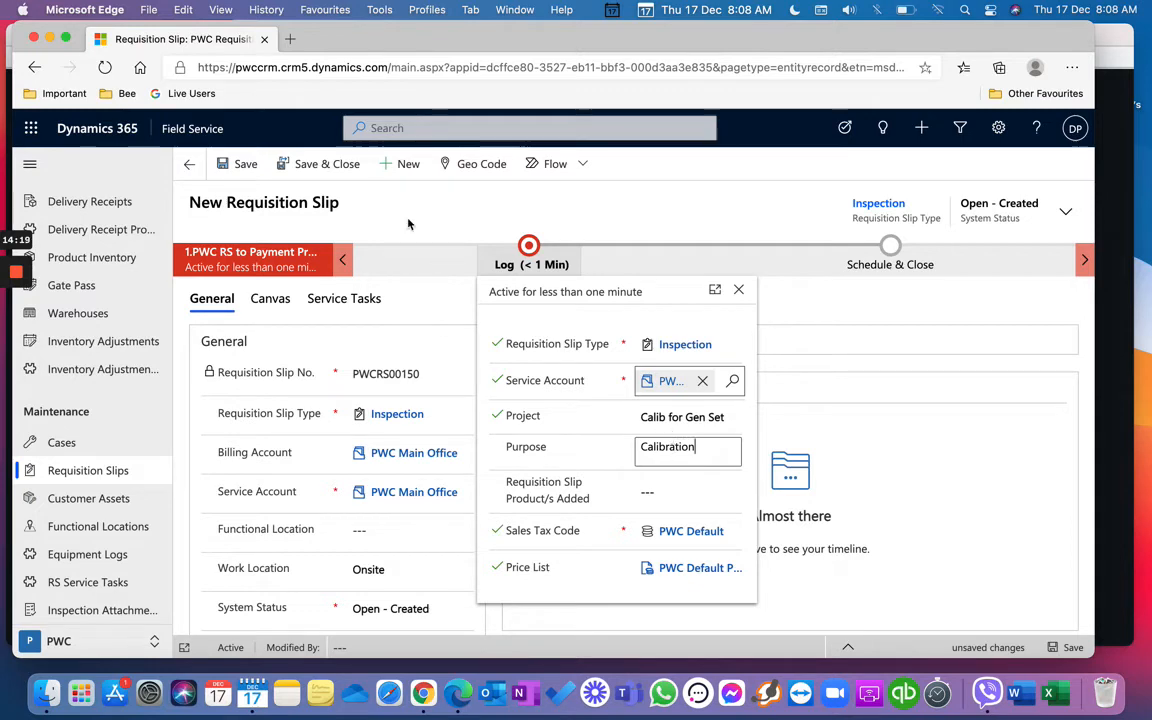
click(245, 165)
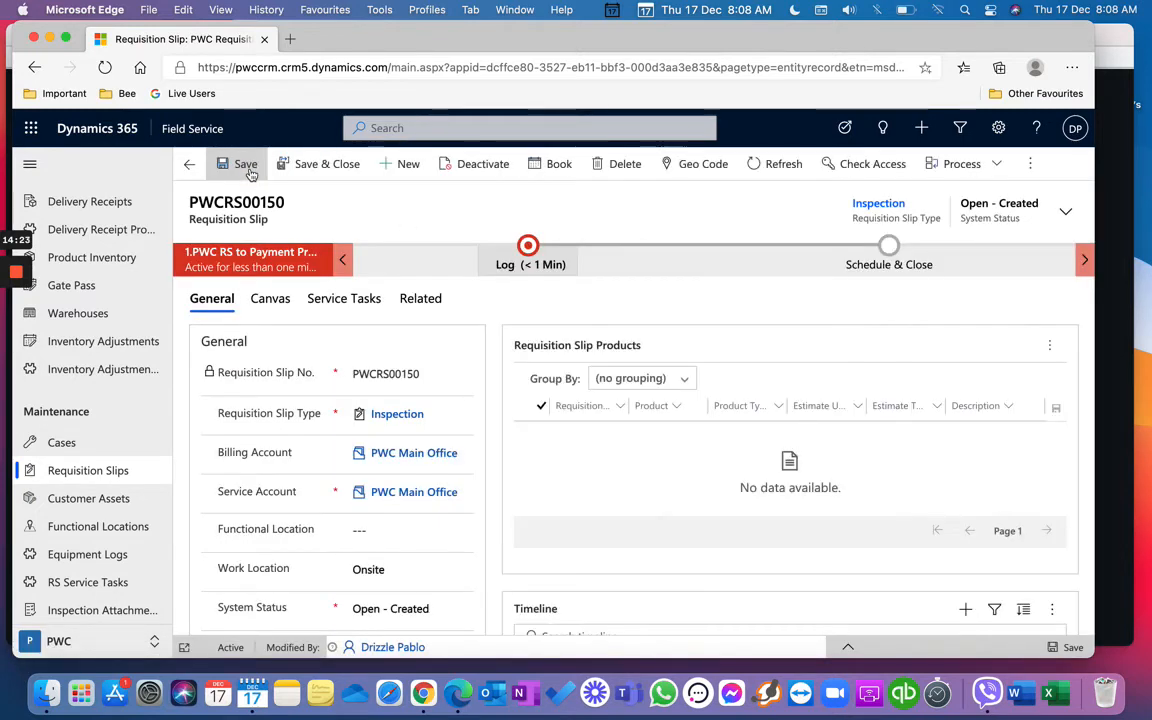
click(325, 305)
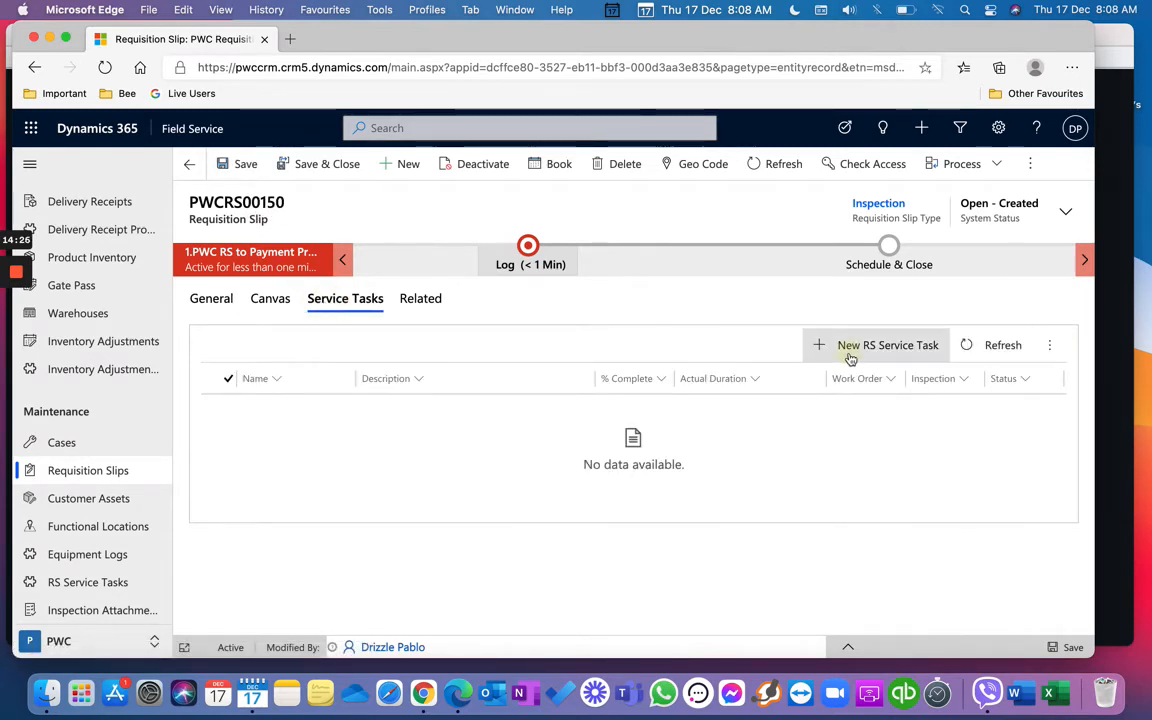
Step: Start a new RS service task, first choosing wheeled vehicles preventive maintenance as task type
click(850, 359)
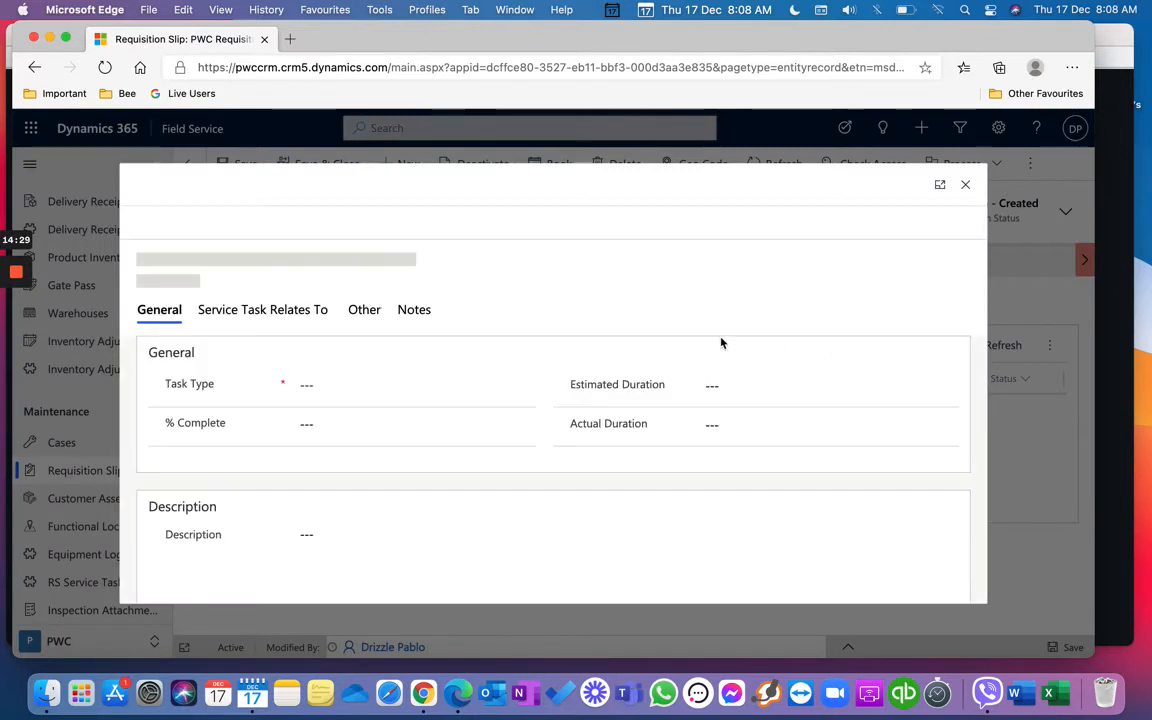
click(525, 368)
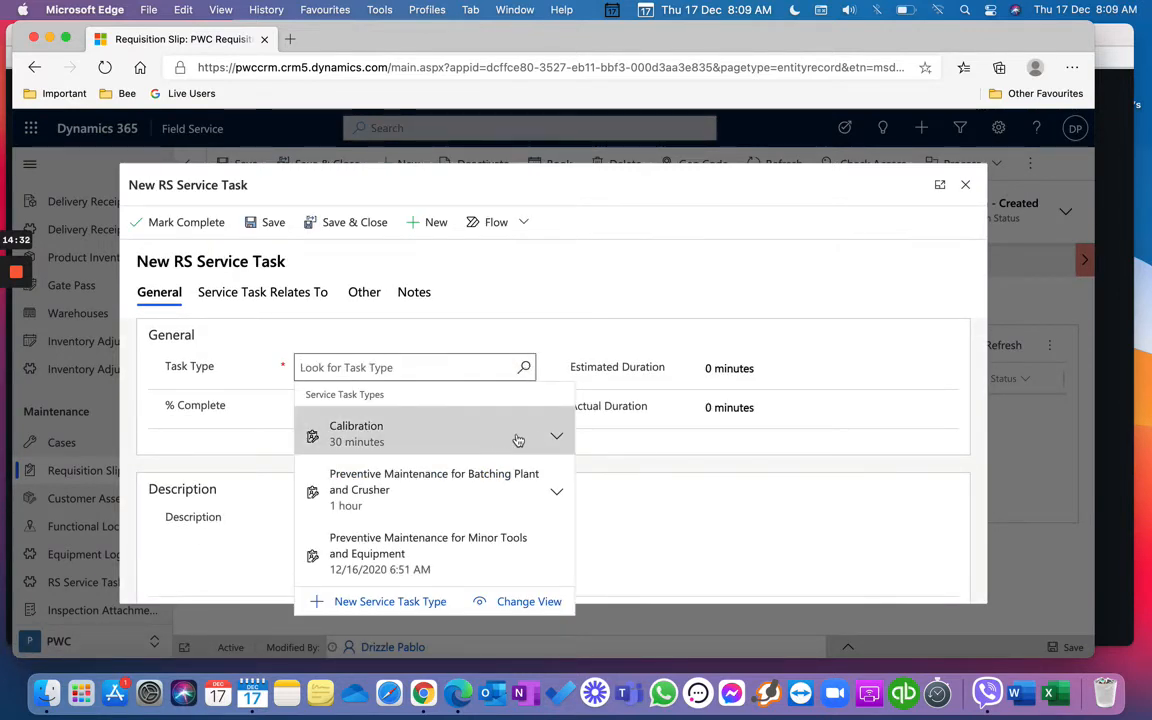
scroll(490, 500, down, 2)
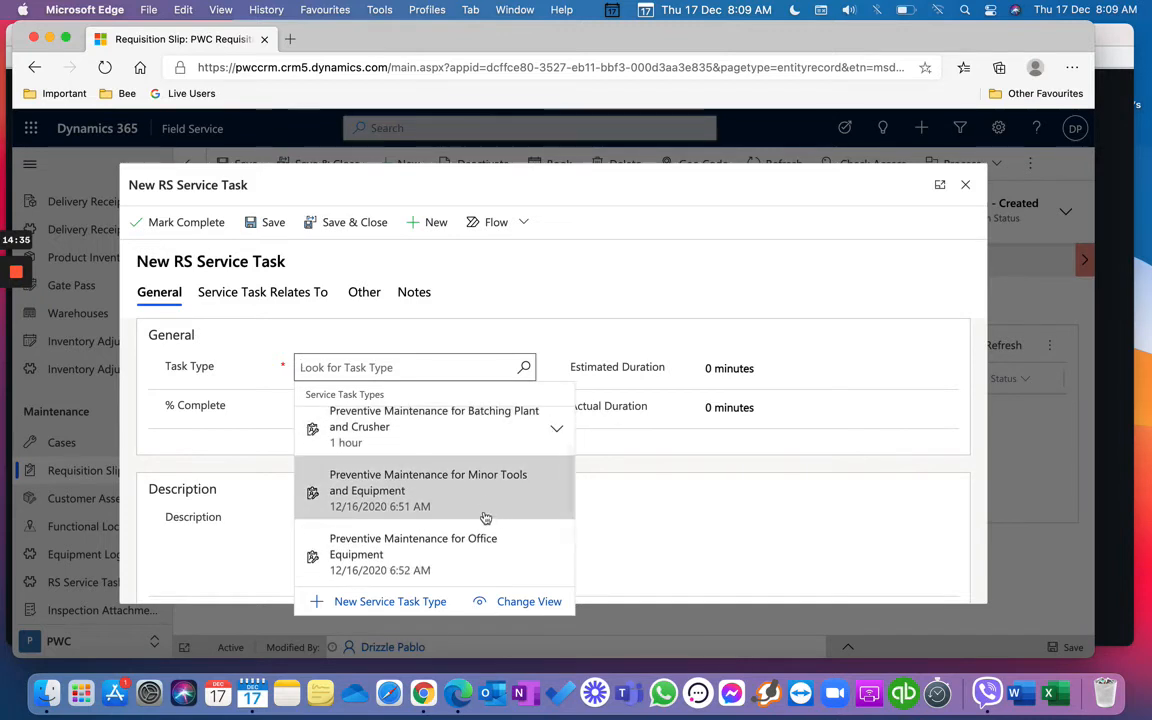
scroll(476, 540, down, 2)
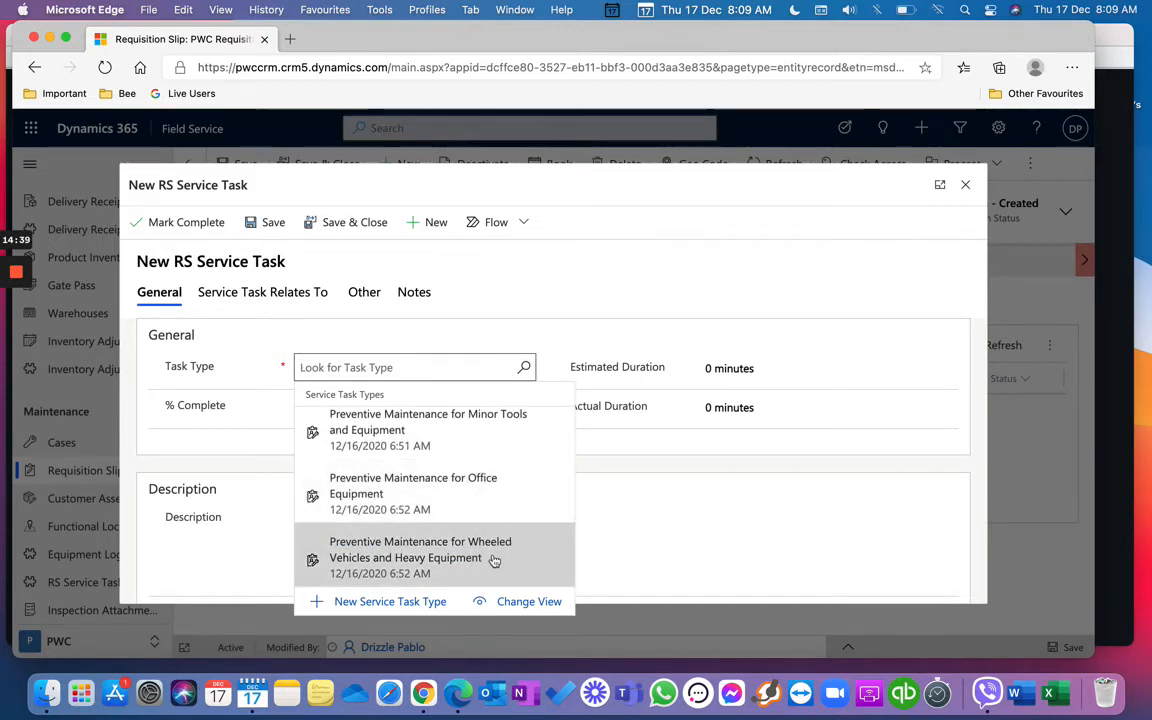
click(501, 556)
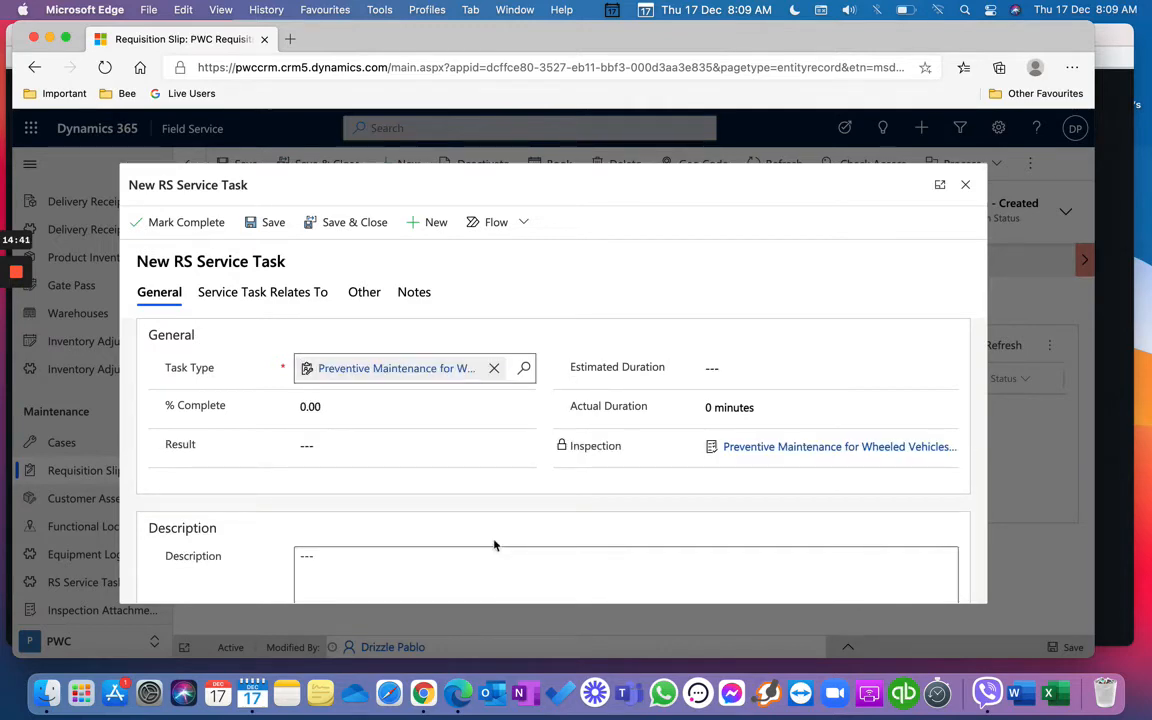
scroll(537, 487, down, 5)
scroll(537, 487, up, 5)
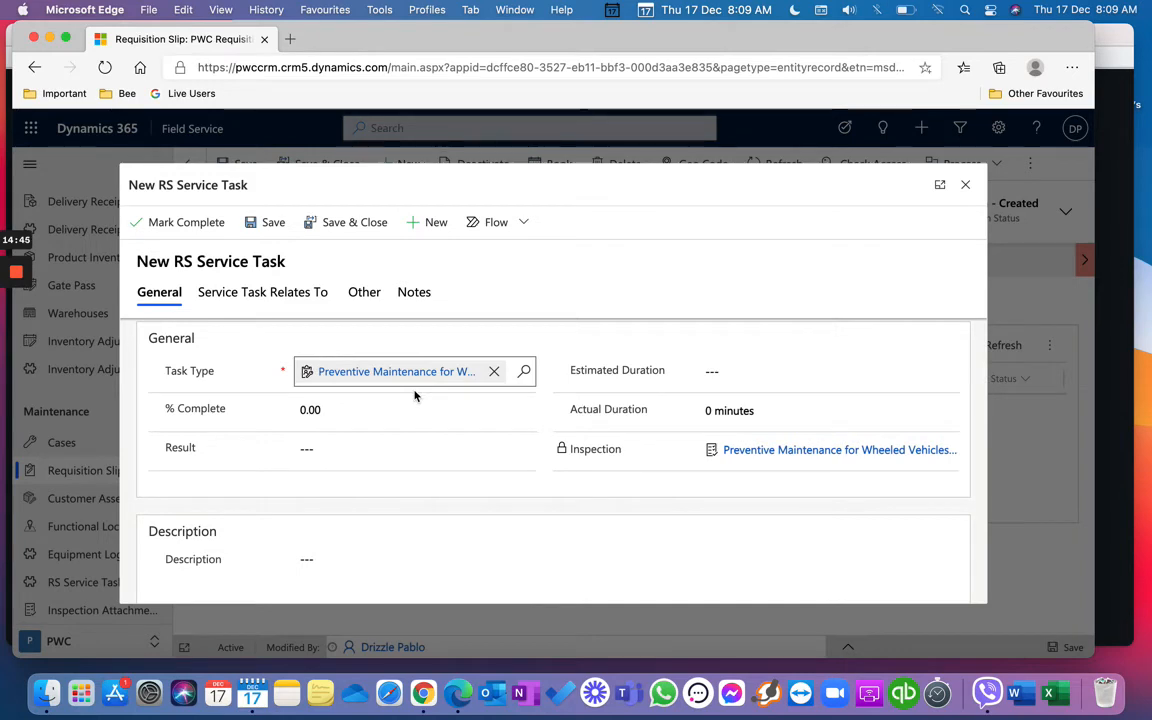
scroll(436, 496, down, 10)
scroll(436, 496, down, 4)
scroll(436, 496, up, 6)
scroll(436, 496, up, 10)
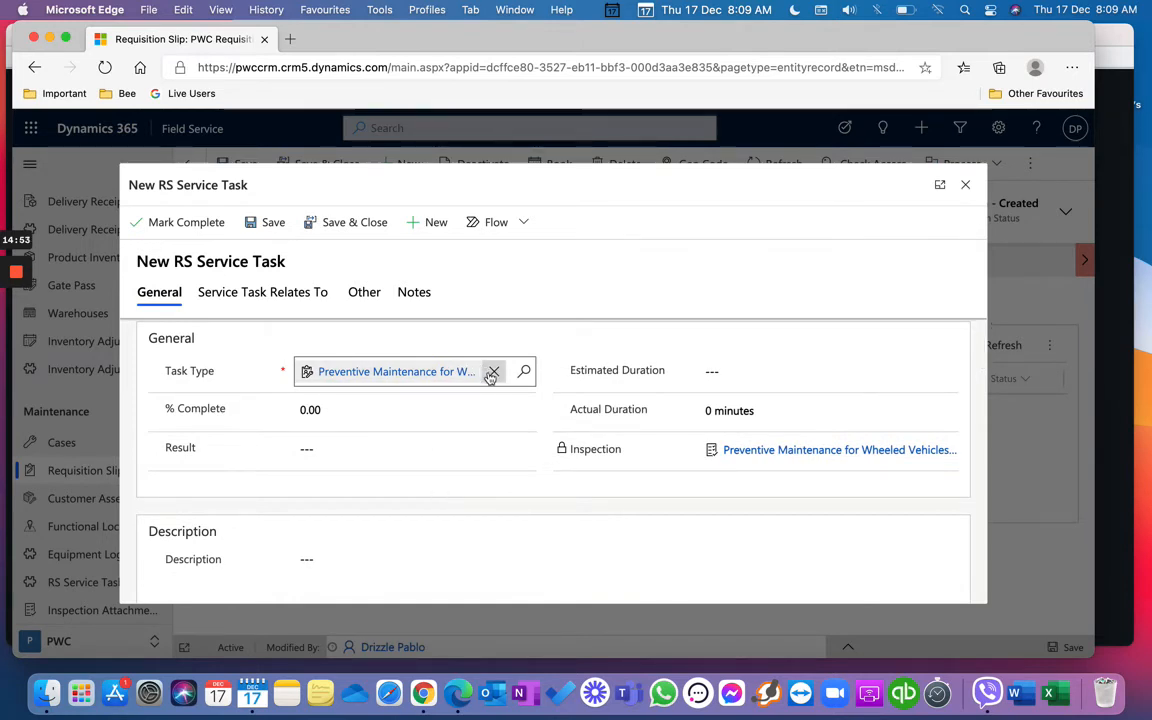
Step: Replace the task type with Calibration and save and close the service task
click(492, 373)
click(524, 372)
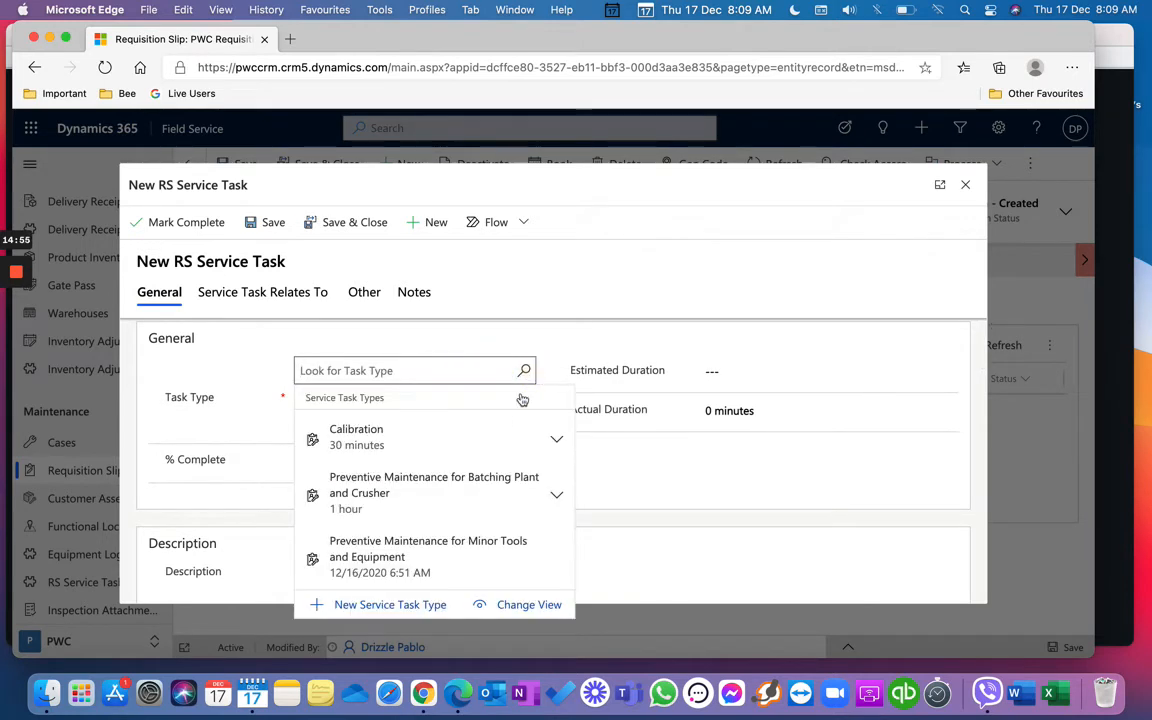
click(488, 445)
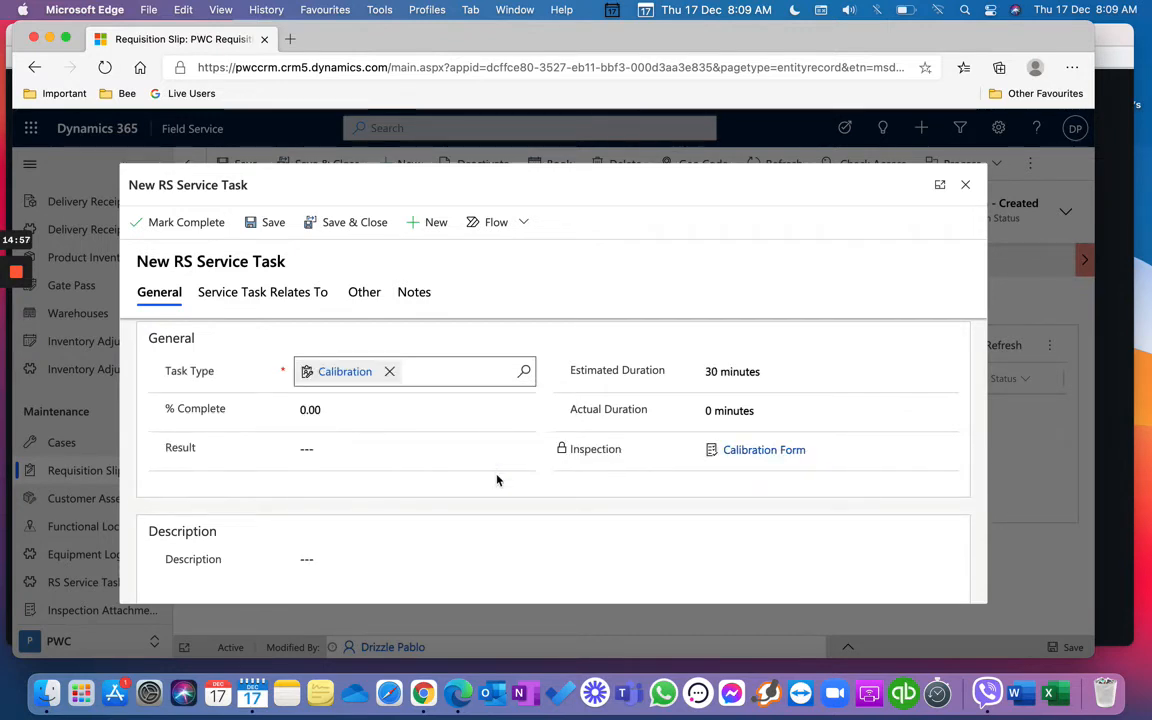
scroll(497, 480, down, 10)
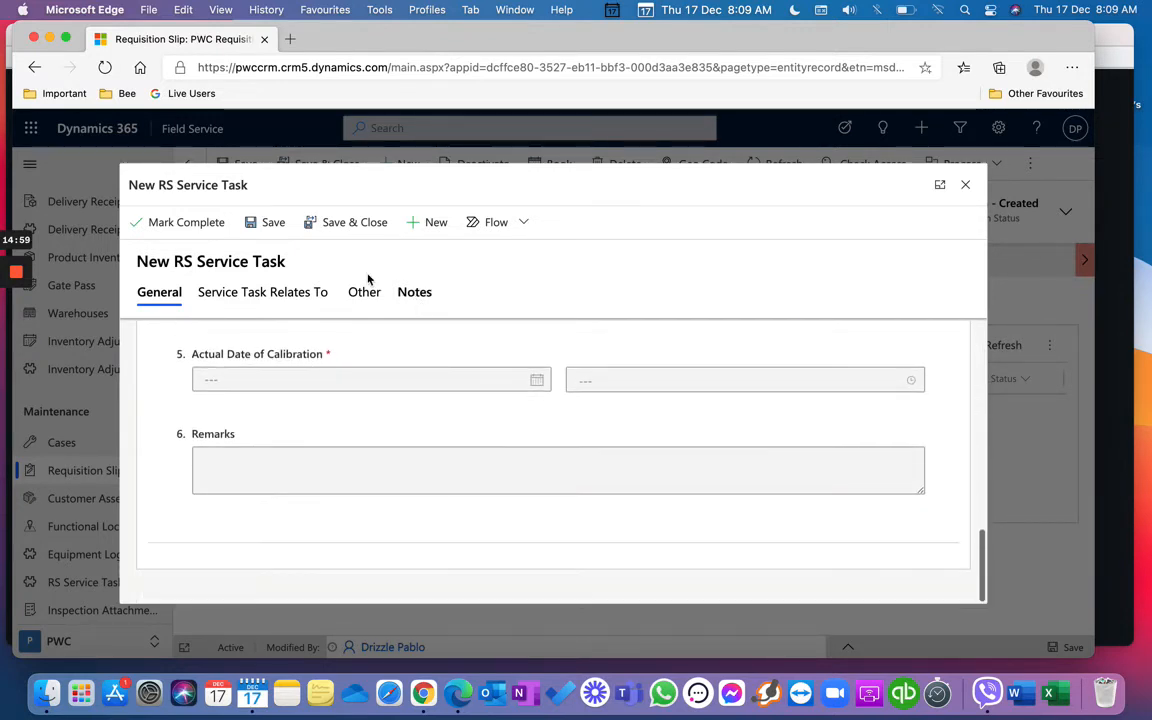
click(327, 227)
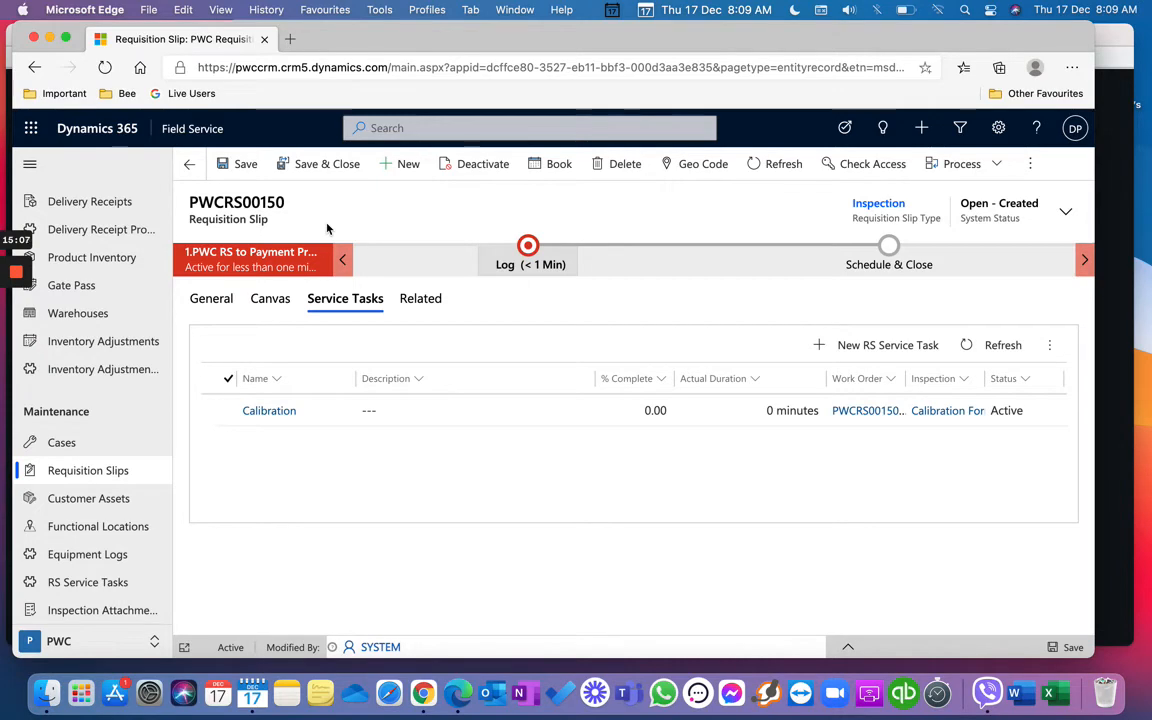
Step: Go via Requisition Slips to RS Service Tasks and review the first Calibration task
click(296, 170)
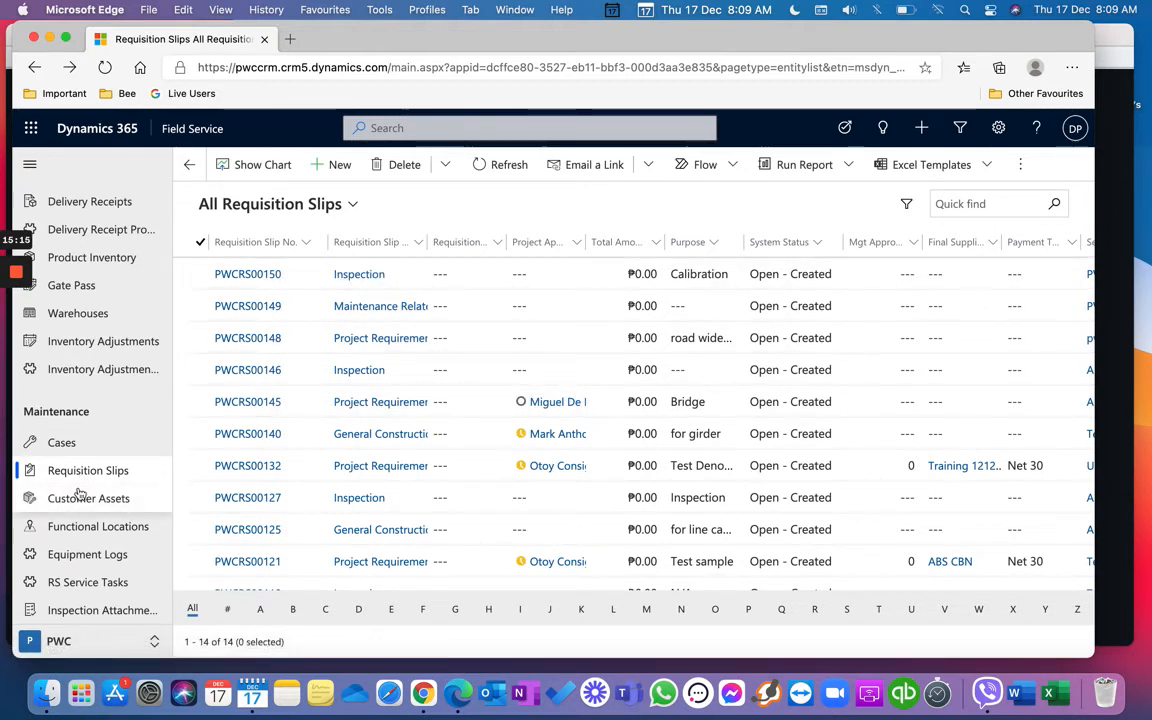
click(97, 586)
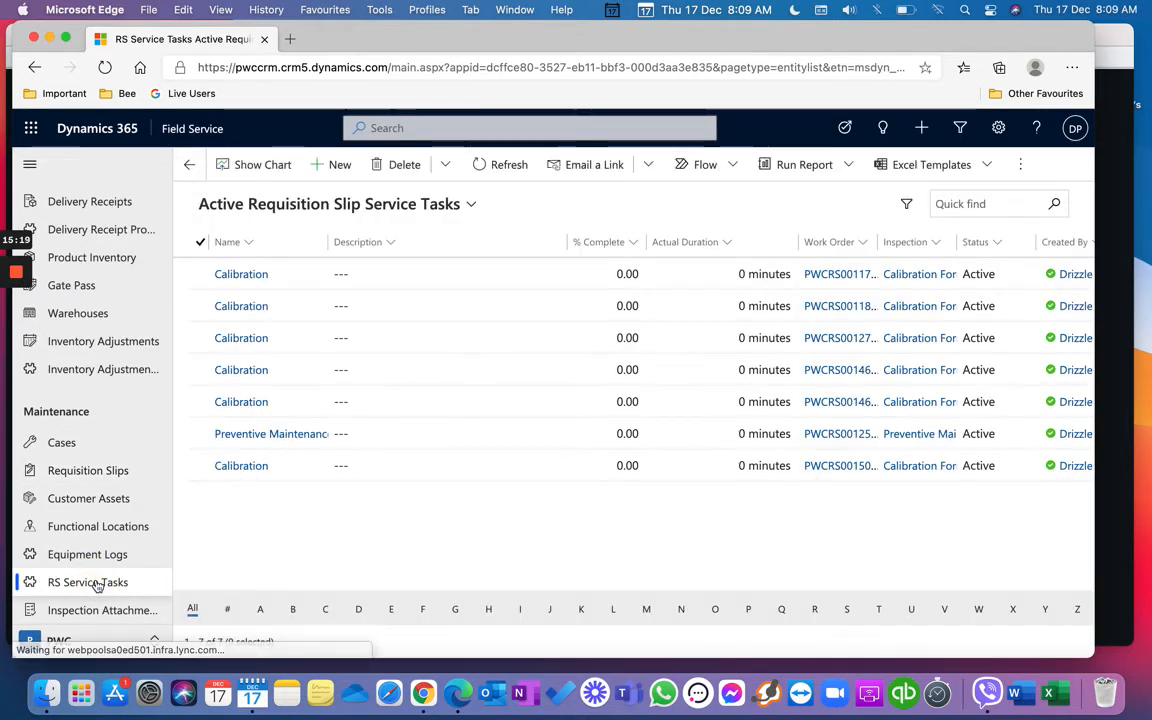
click(241, 274)
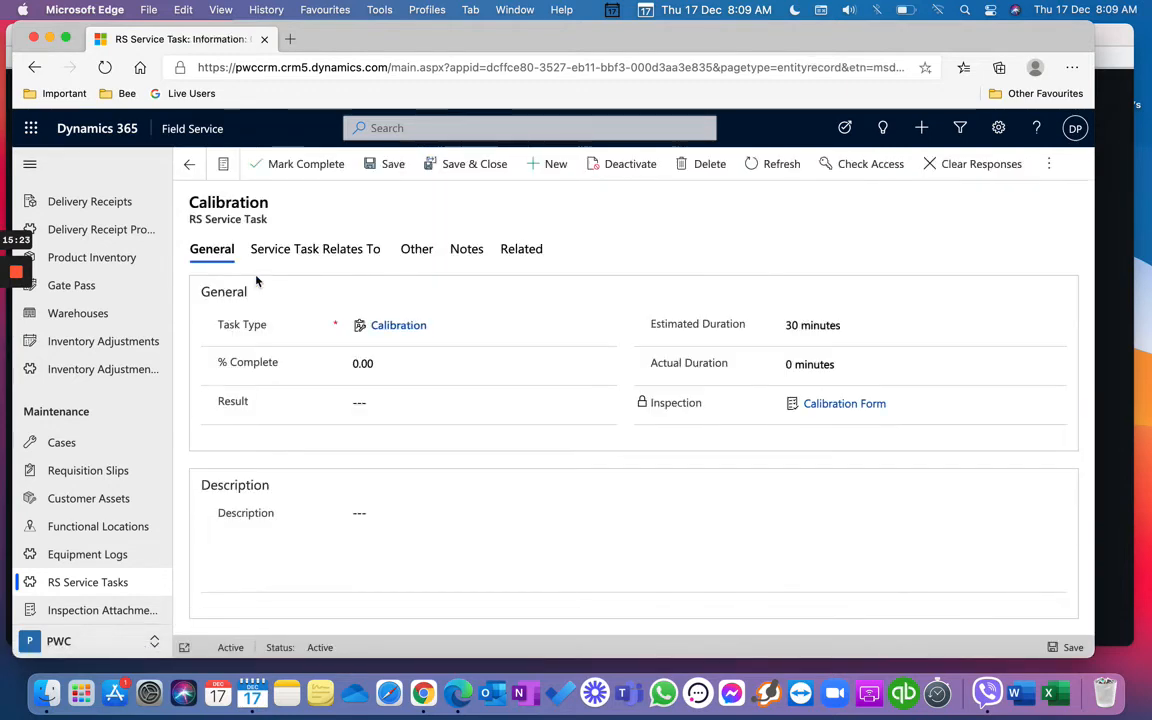
scroll(326, 409, down, 5)
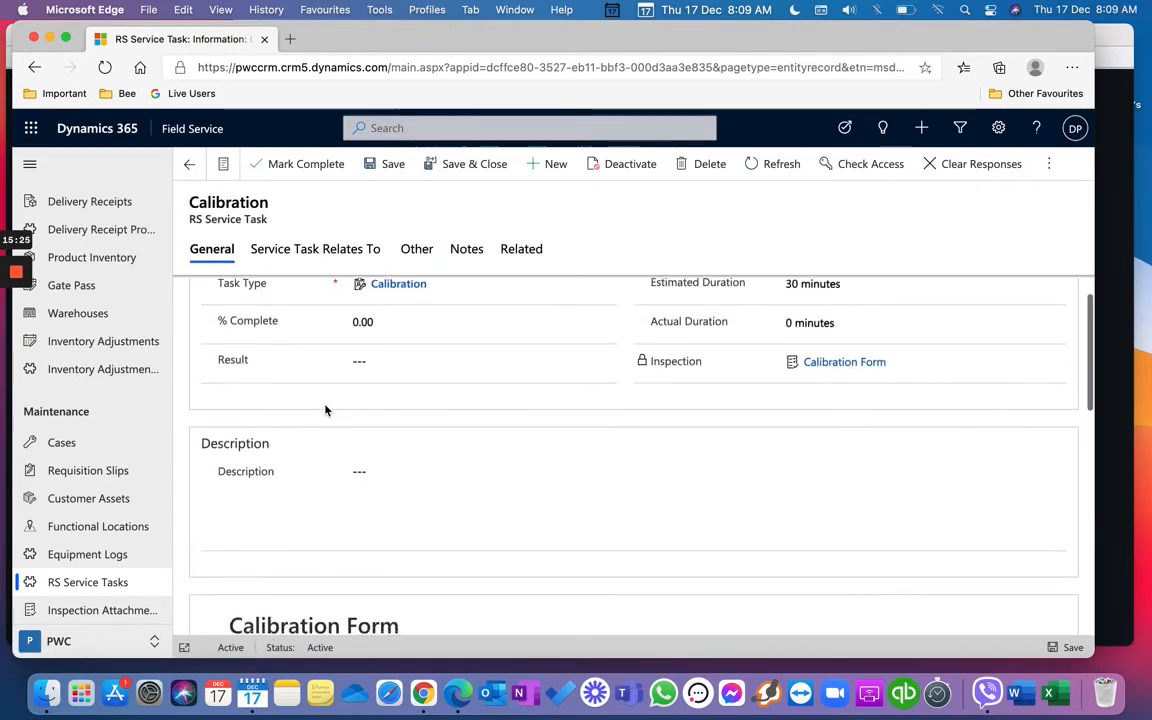
scroll(326, 409, down, 4)
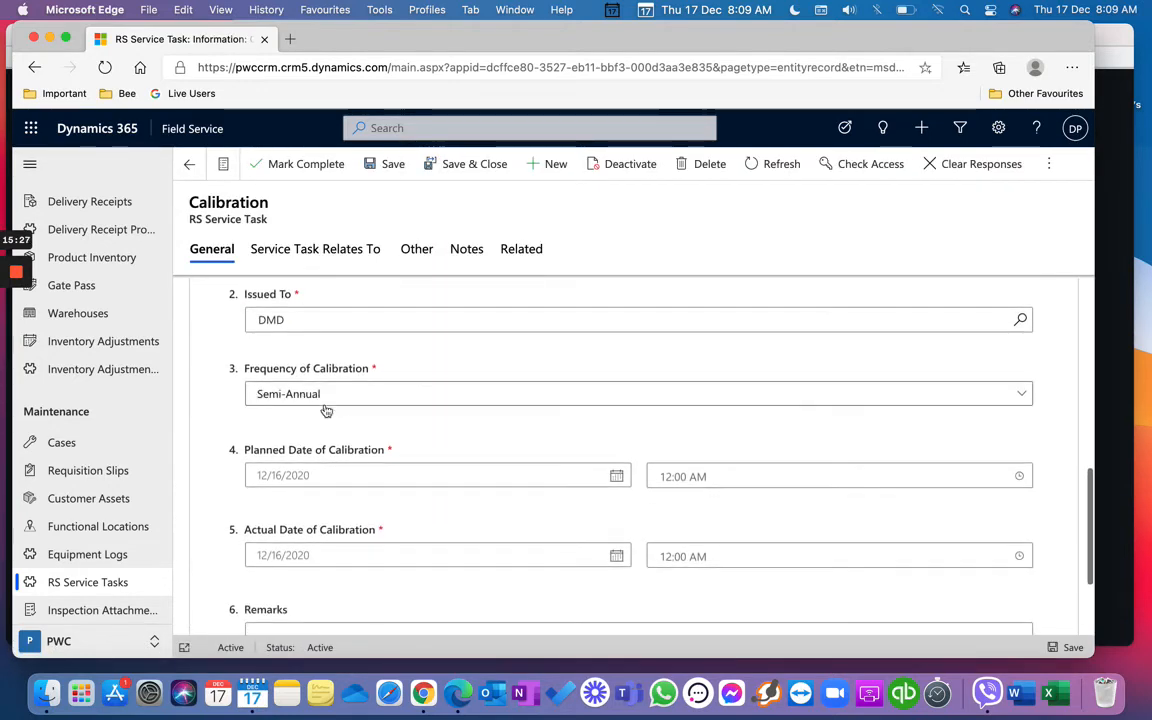
Step: Return to the Active Requisition Slip Service Tasks list of 7 tasks
click(138, 578)
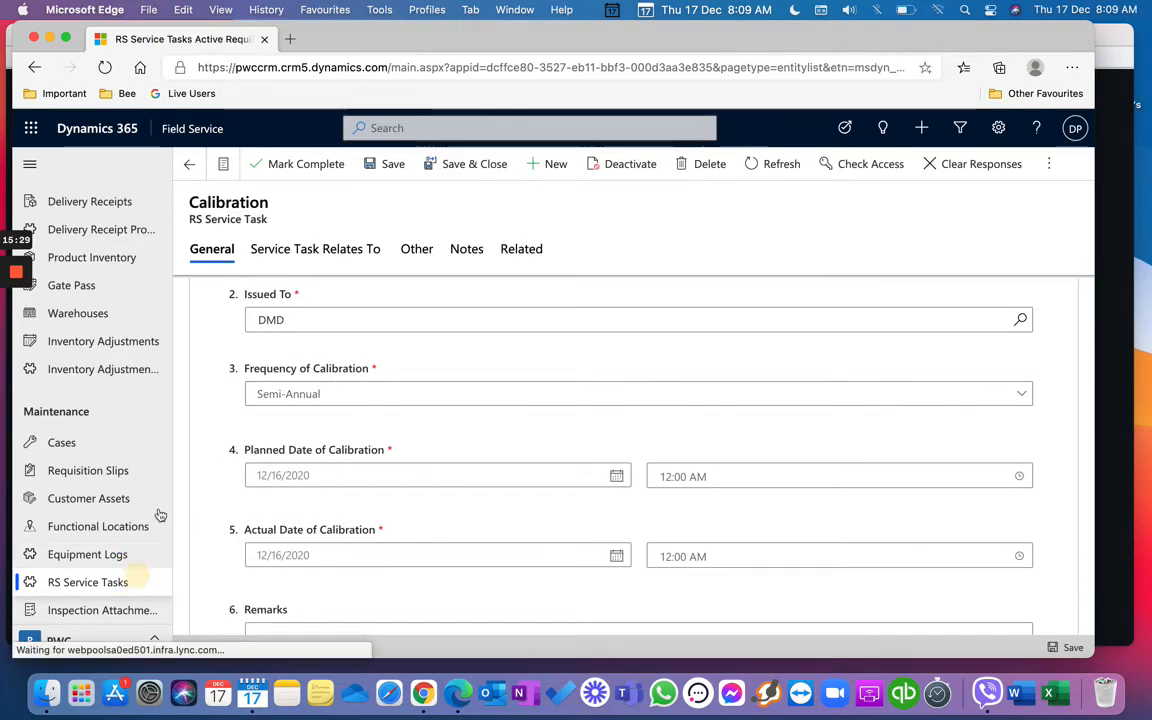
scroll(656, 427, right, 3)
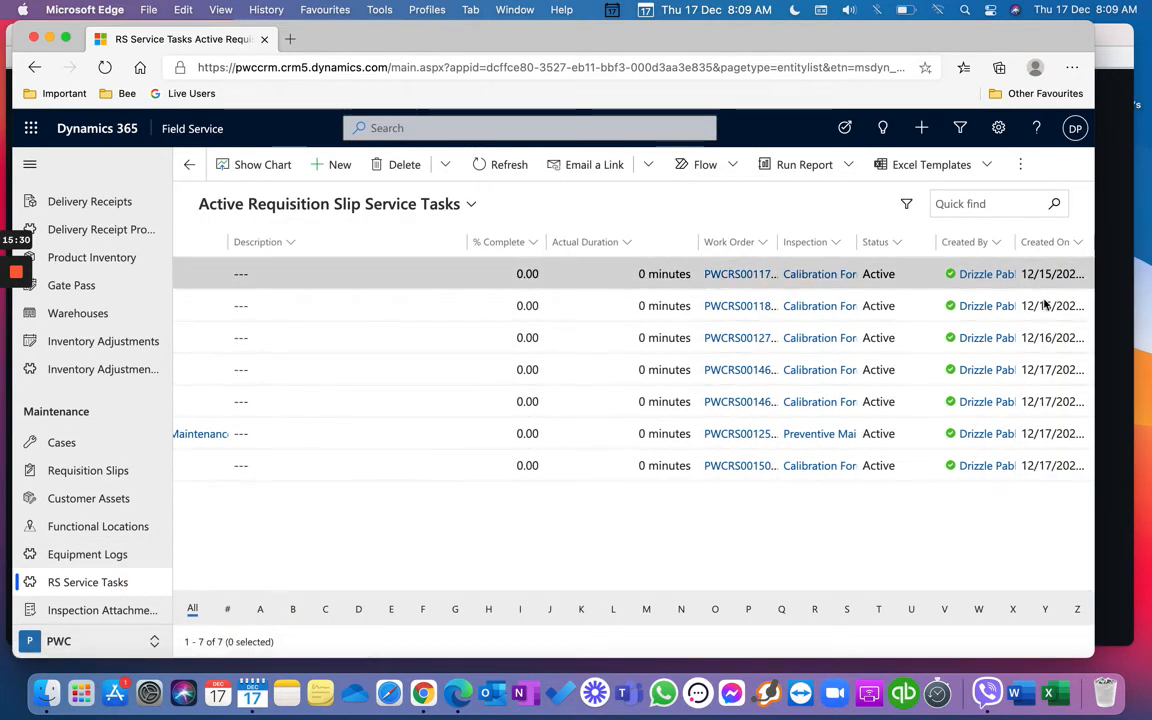
scroll(942, 481, left, 3)
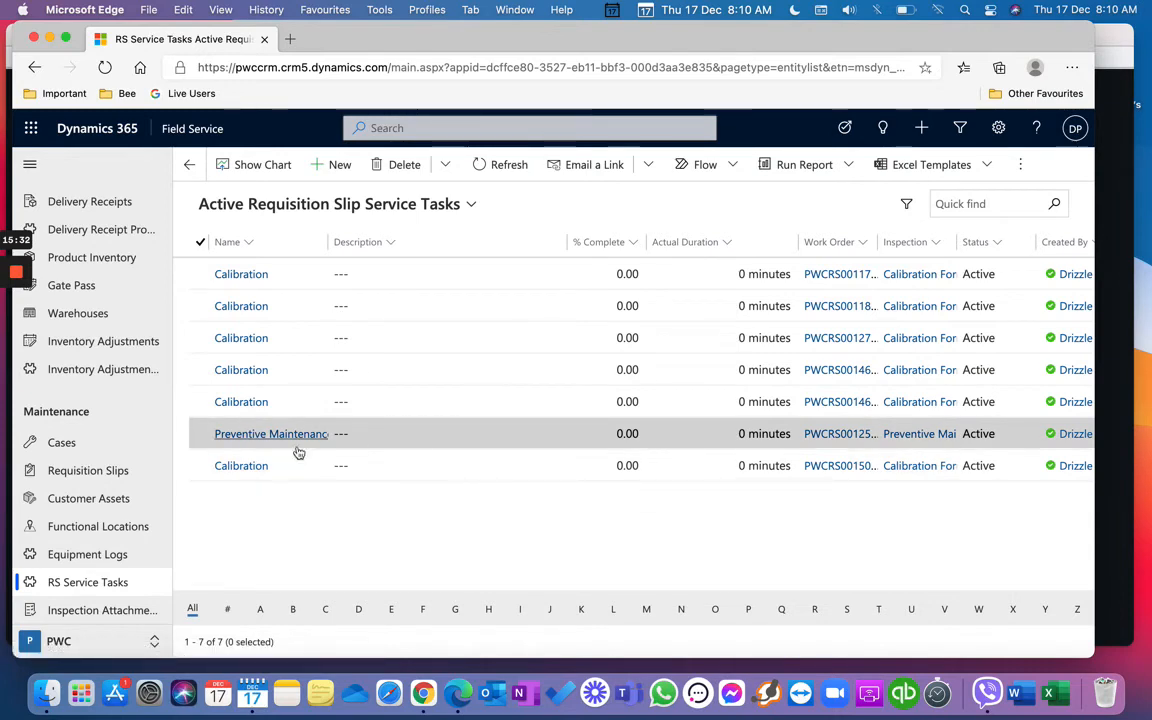
Step: Open the last Calibration service task and set its Instrument Name to Test Customer Asset
click(236, 474)
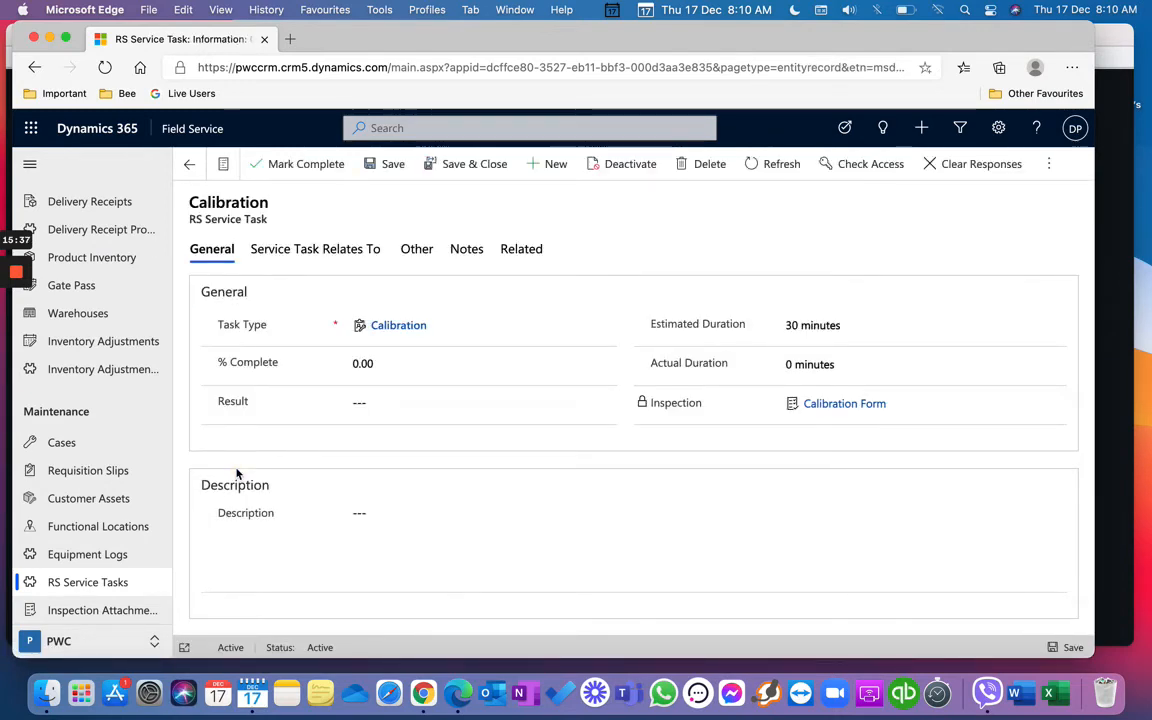
scroll(386, 540, down, 10)
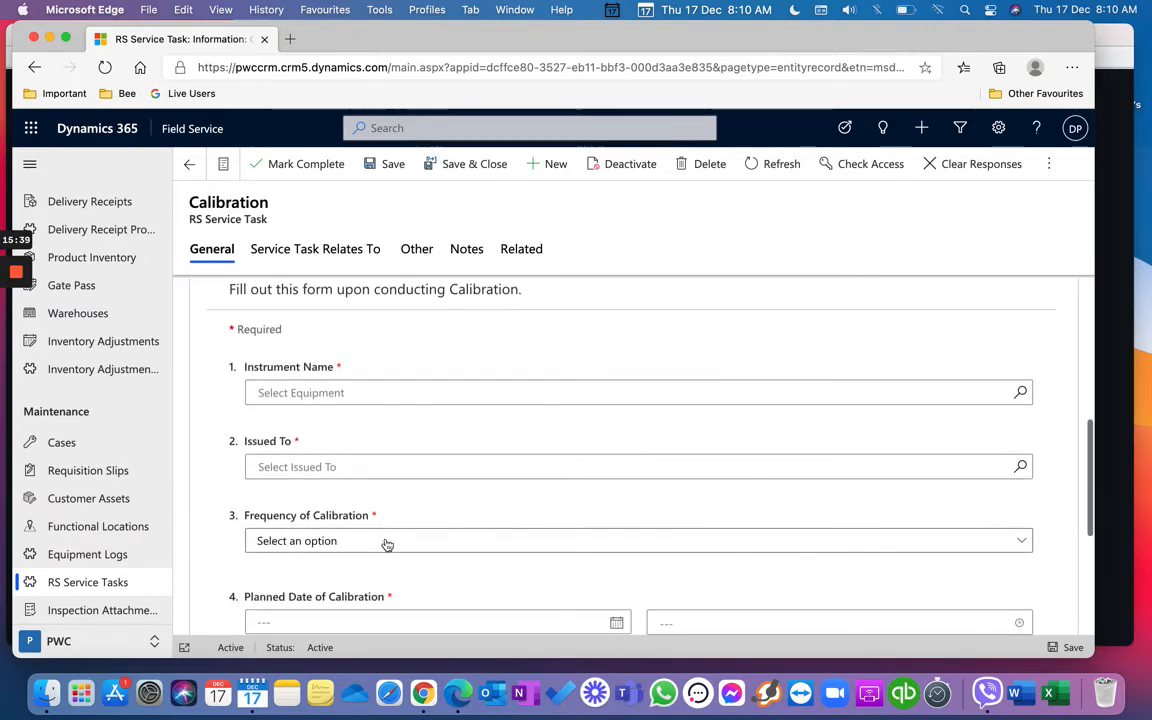
click(1021, 392)
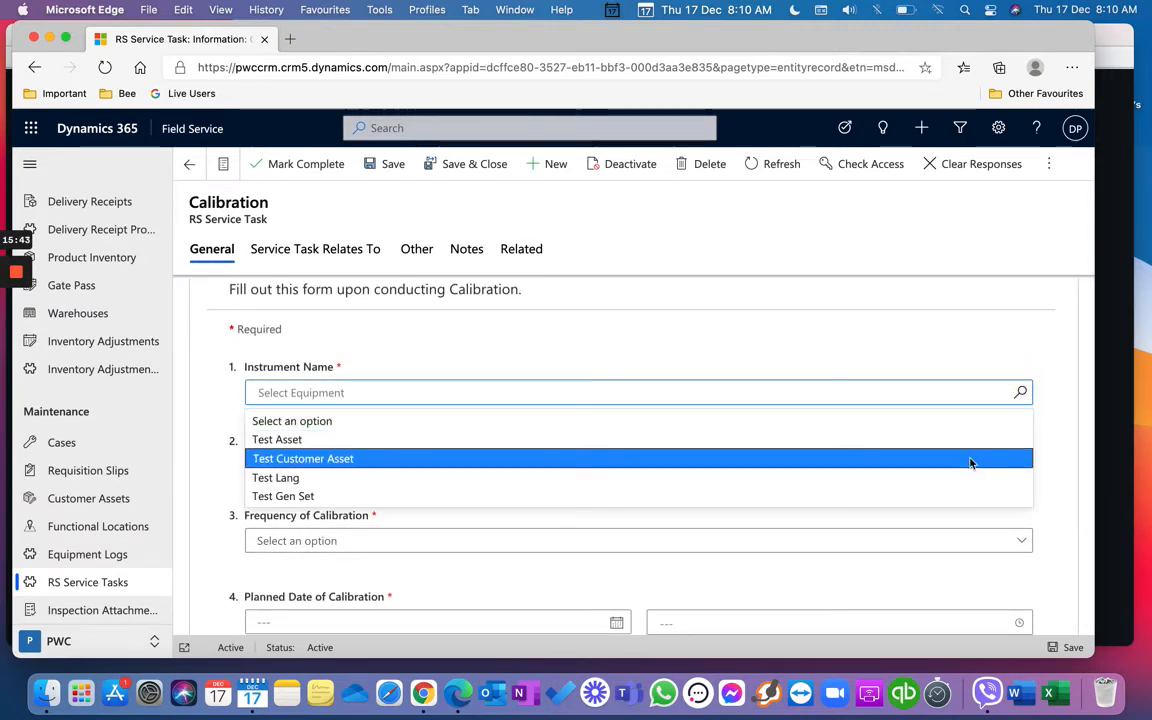
click(969, 462)
Step: Set the Calibration task's Issued To field to the chosen person
click(1022, 469)
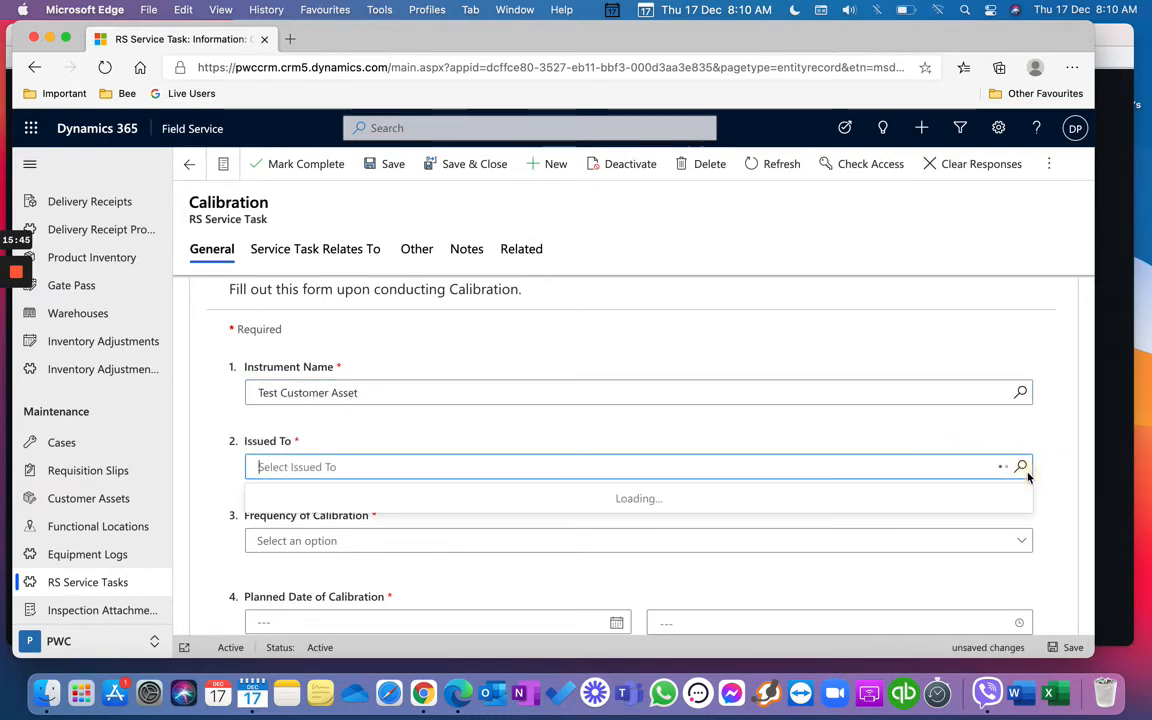
click(992, 519)
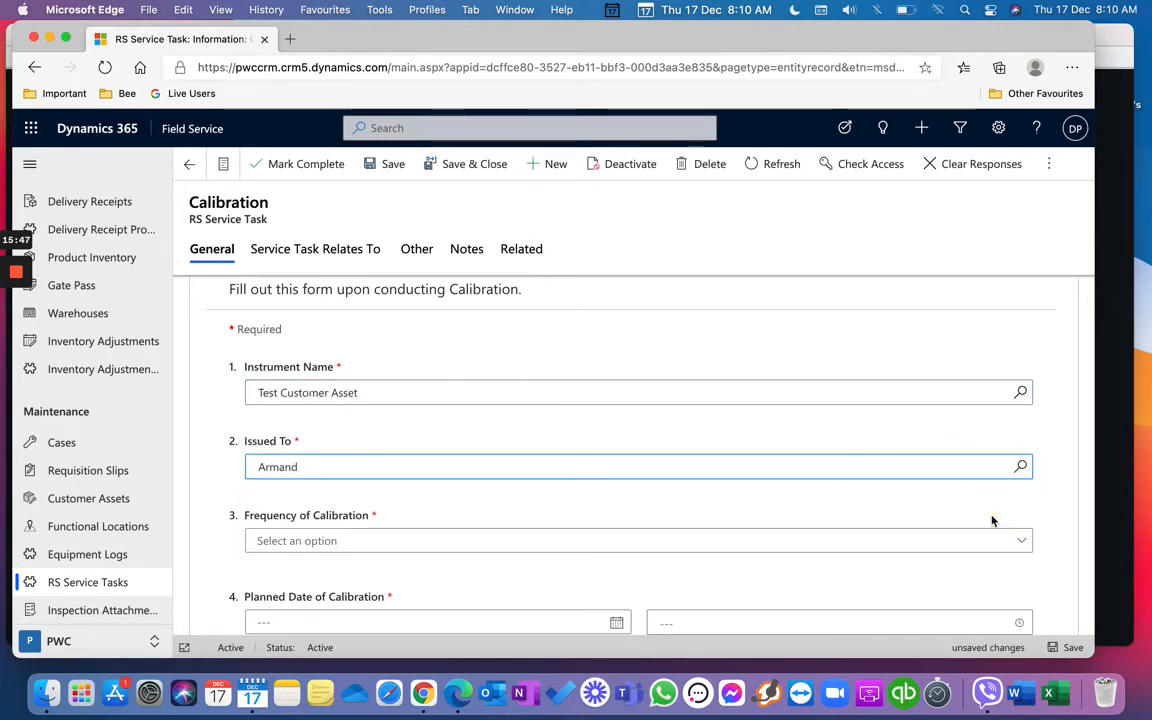
scroll(992, 515, down, 2)
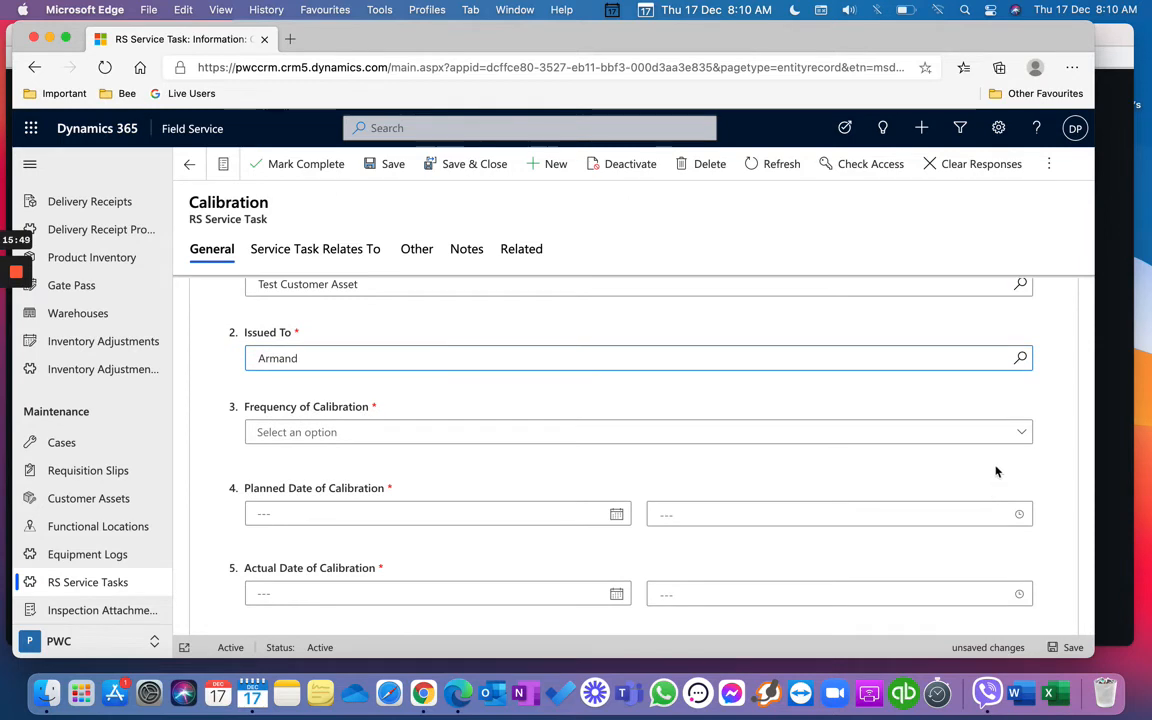
click(1021, 359)
key(Down)
key(Down)
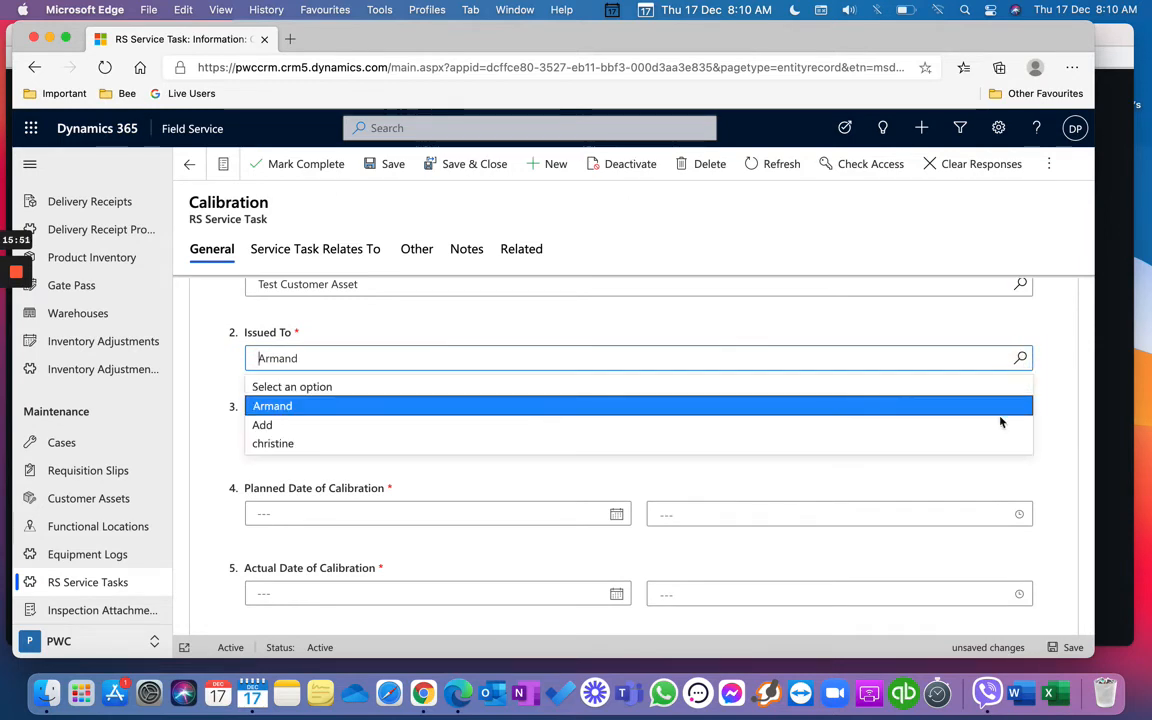
key(Return)
click(1021, 362)
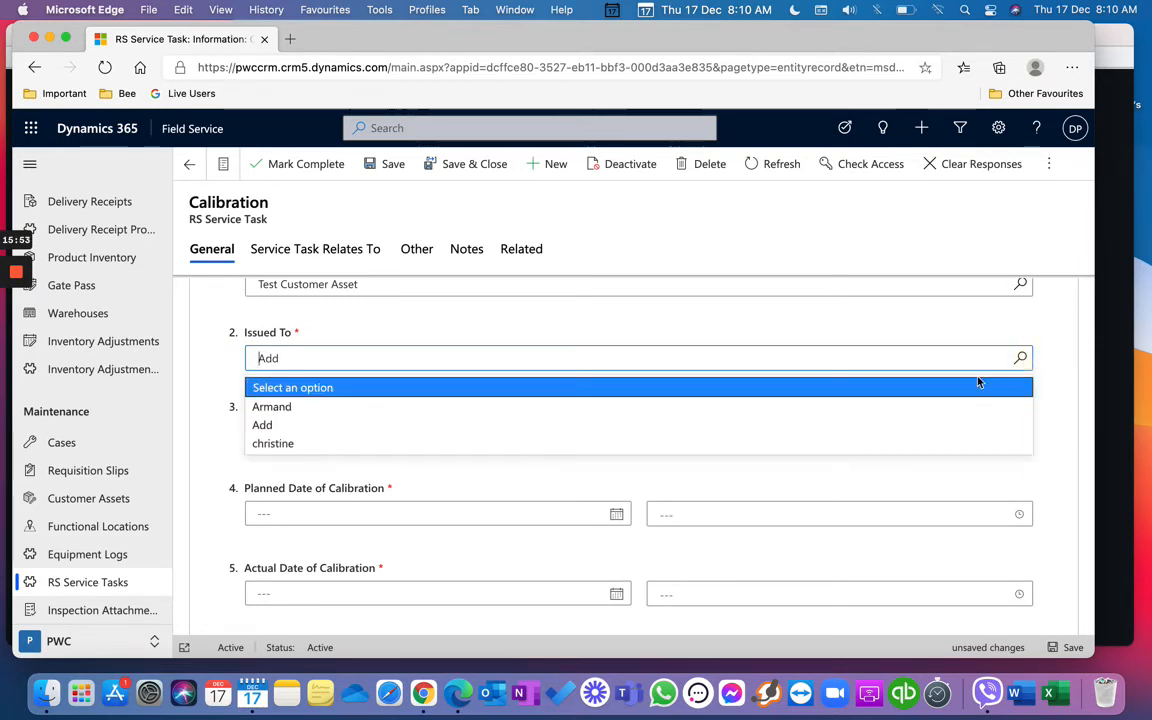
click(968, 443)
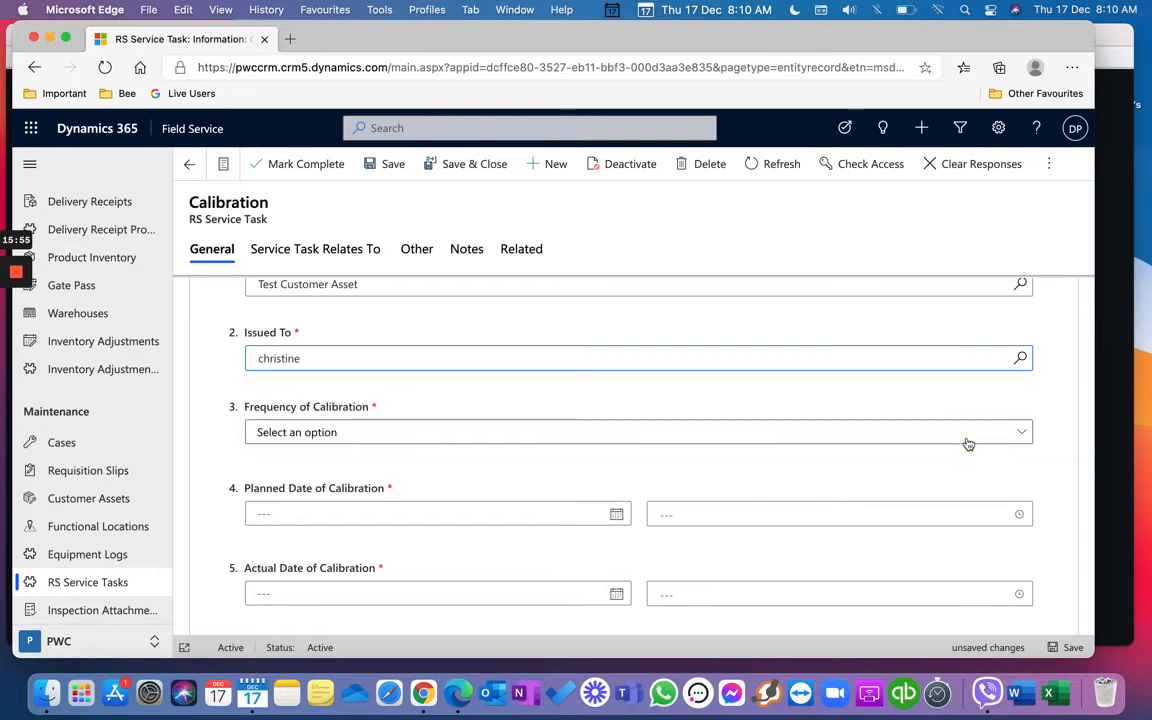
Step: Save and close the Calibration task, then reopen it and mark it complete
scroll(968, 443, down, 1)
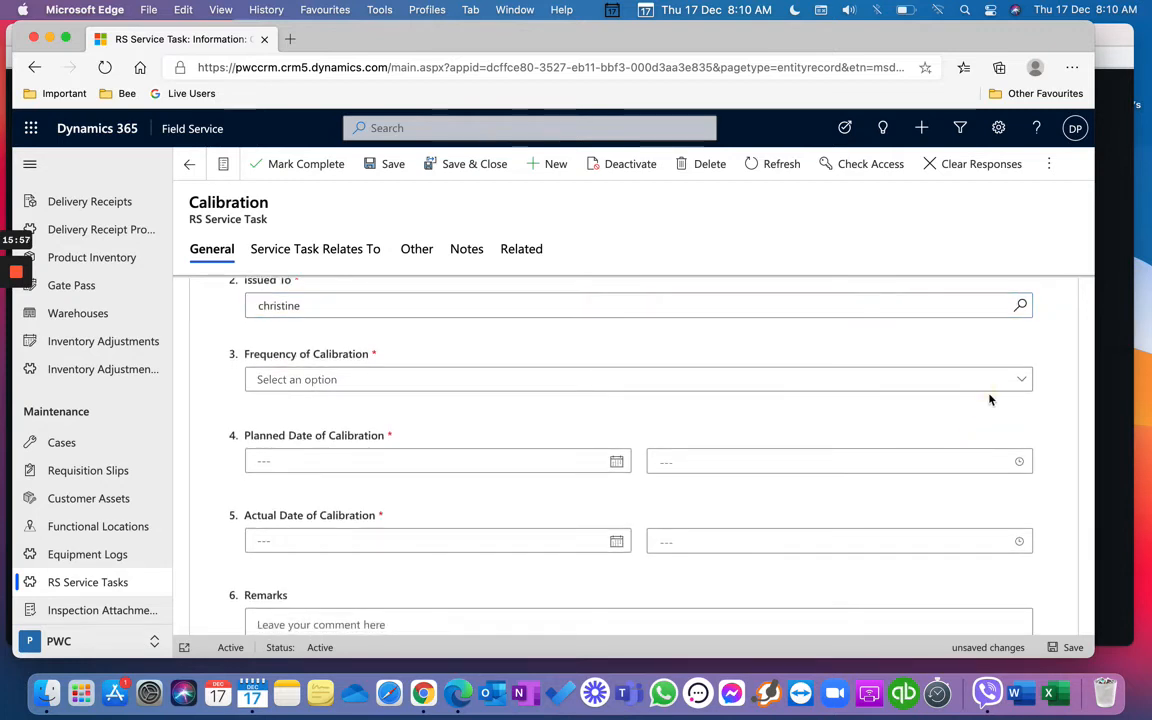
click(1008, 384)
click(1008, 382)
scroll(980, 473, down, 3)
scroll(981, 480, up, 10)
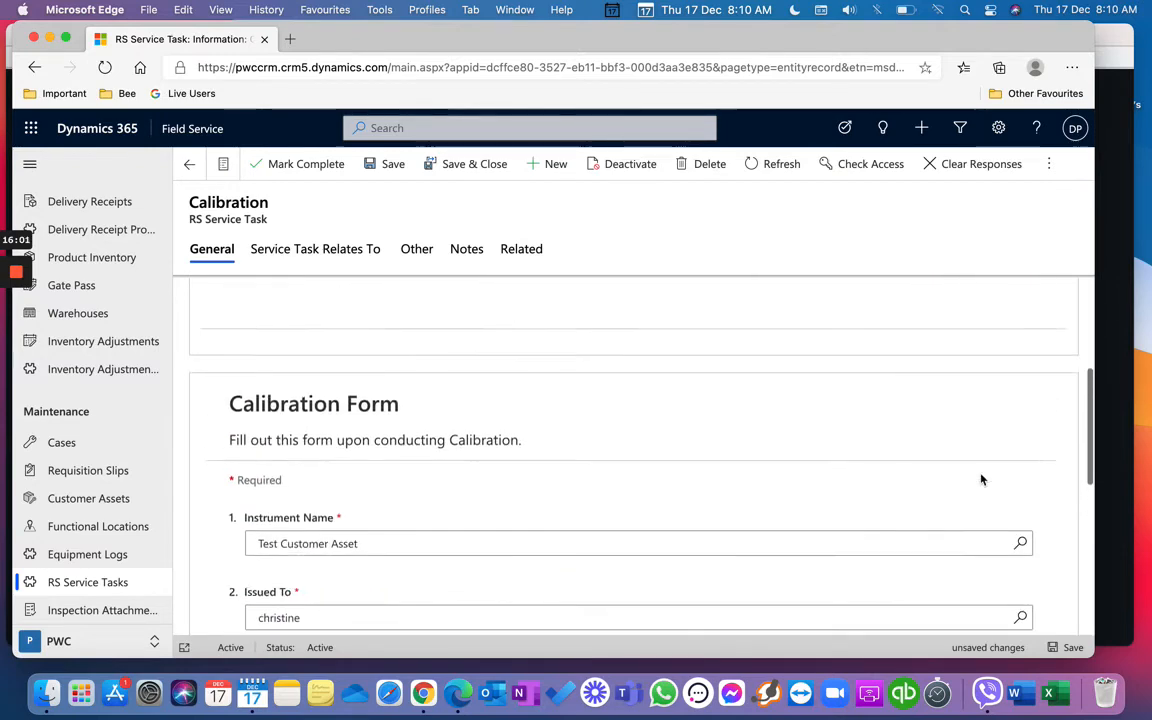
scroll(981, 480, down, 10)
scroll(981, 480, down, 1)
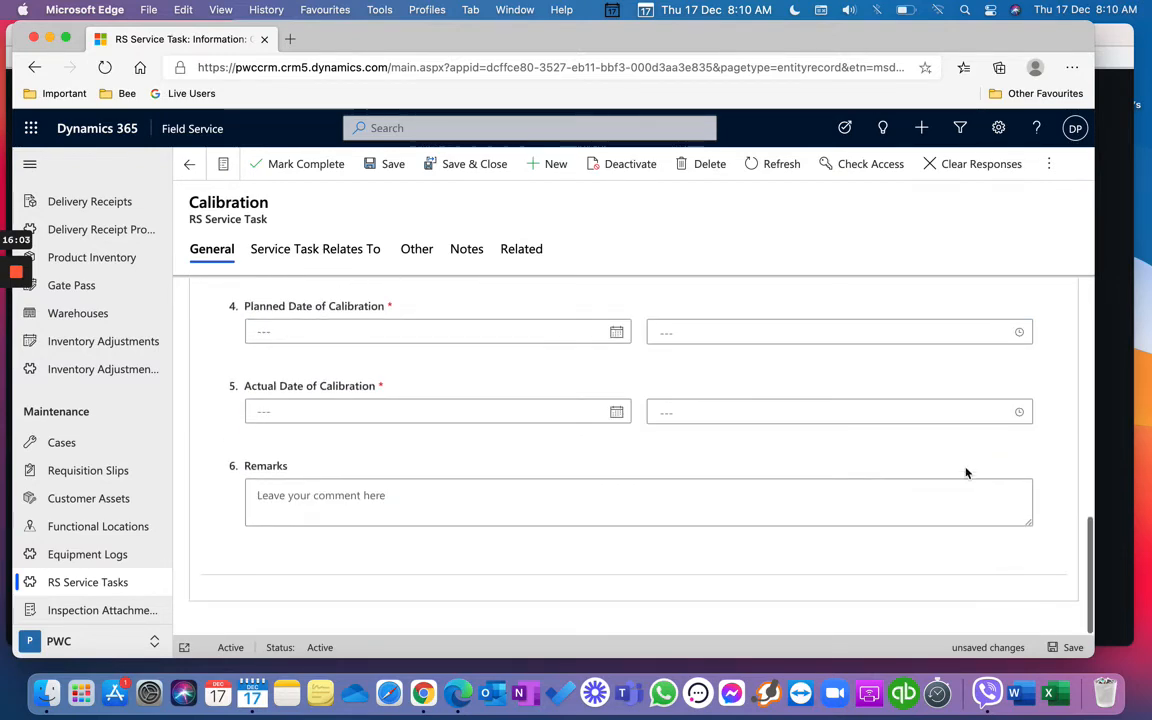
click(392, 167)
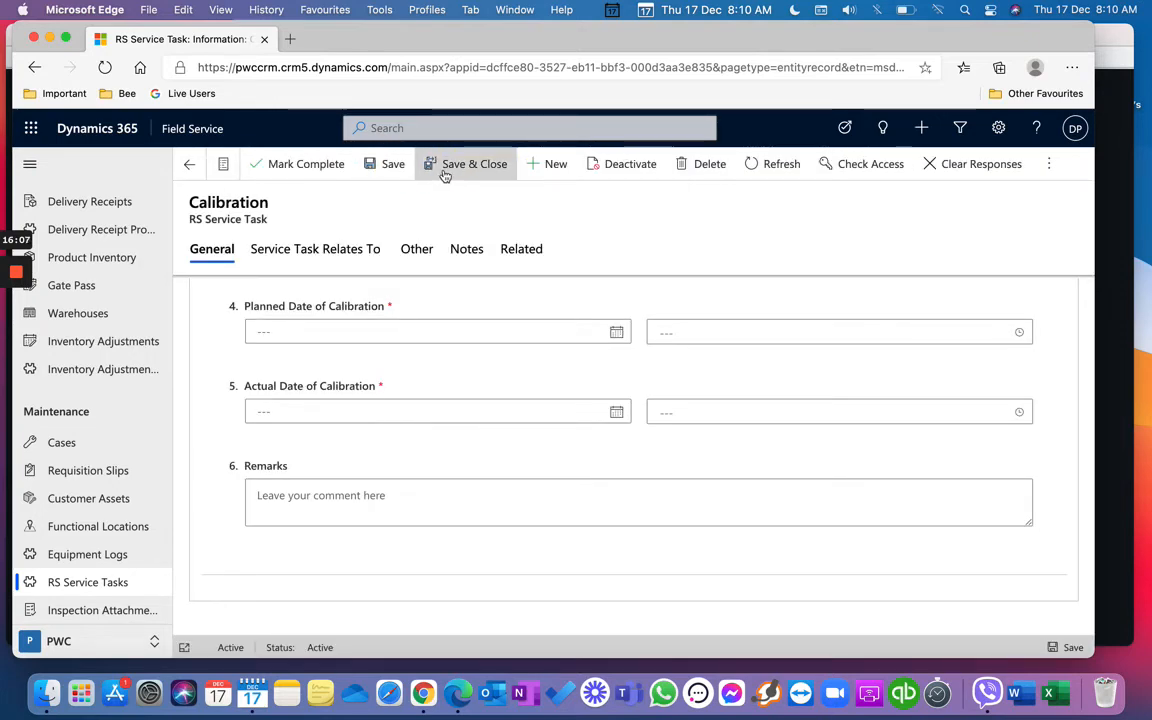
click(445, 170)
click(258, 466)
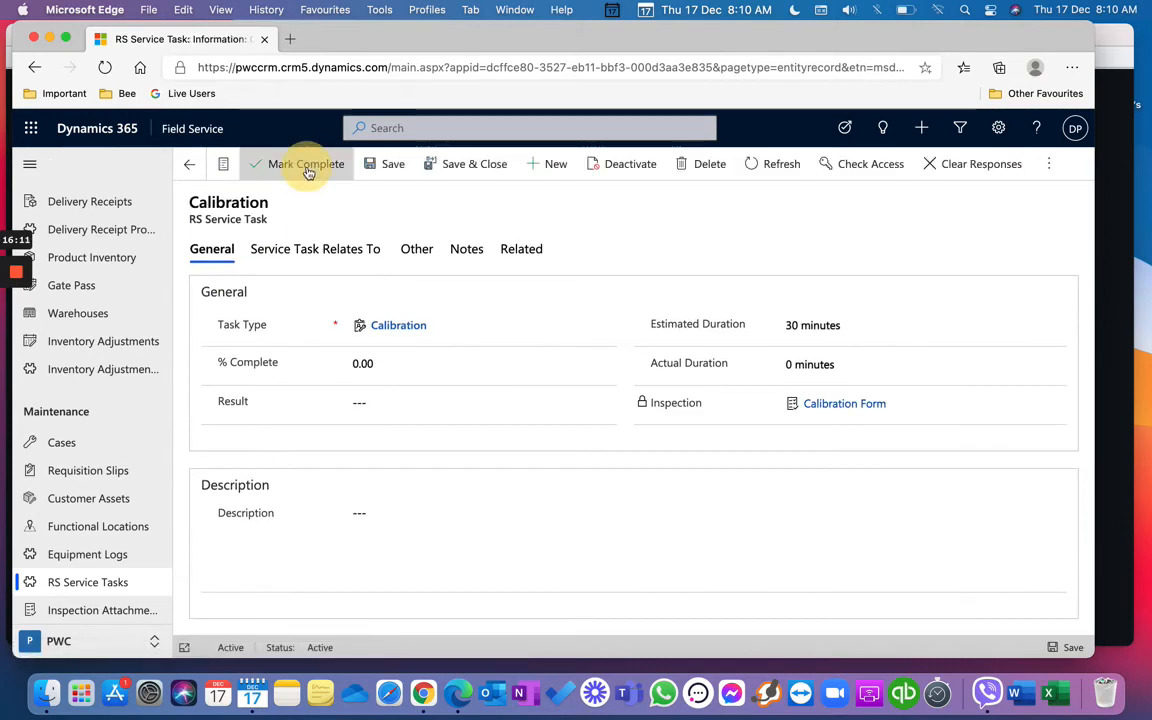
click(303, 172)
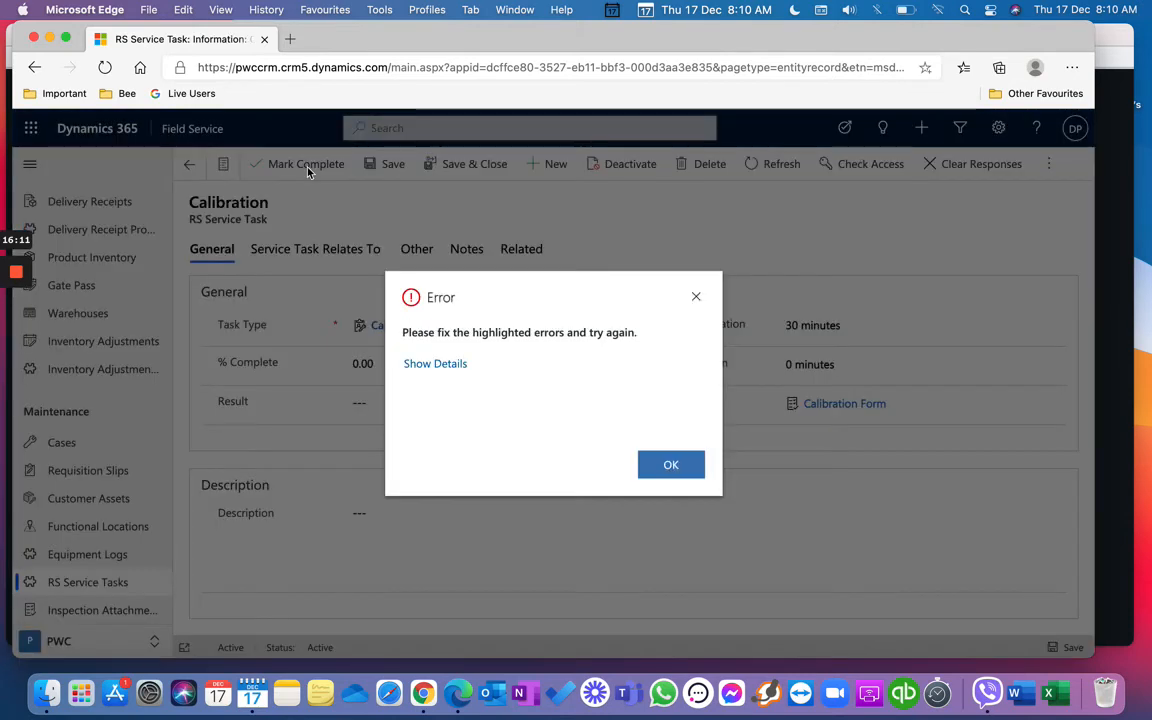
Step: Dismiss the error and review the task's Relates To and General details
click(683, 466)
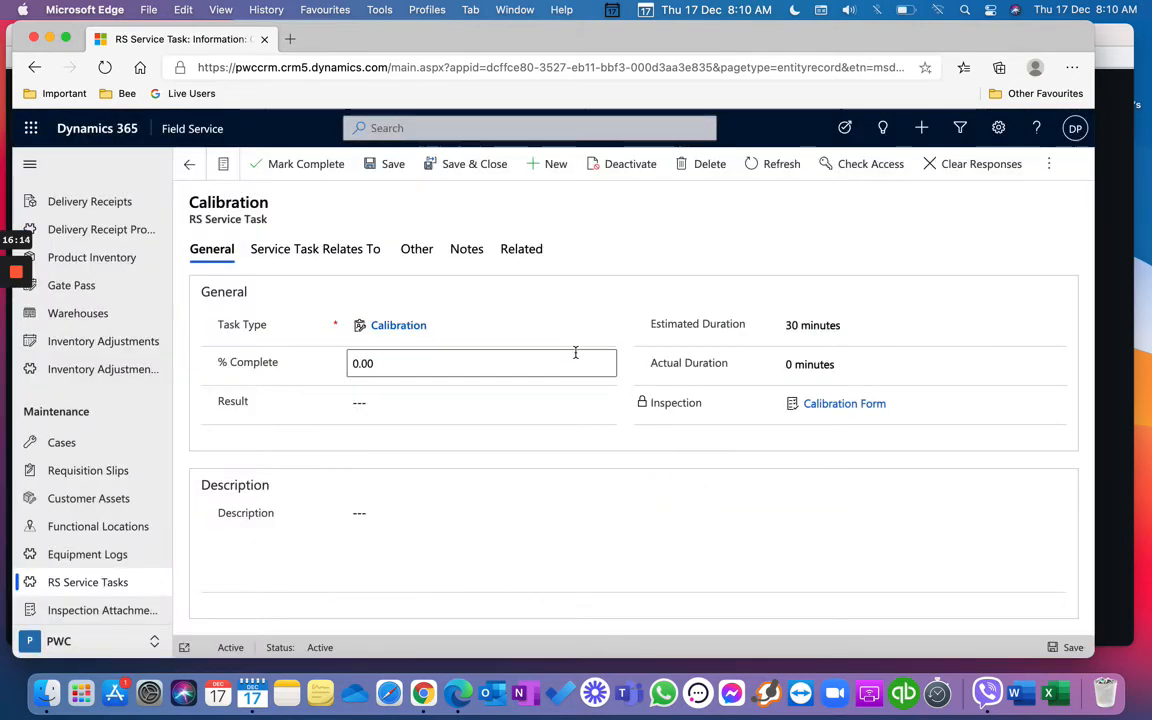
click(314, 251)
click(224, 252)
scroll(373, 481, down, 5)
scroll(371, 481, down, 4)
scroll(408, 571, down, 5)
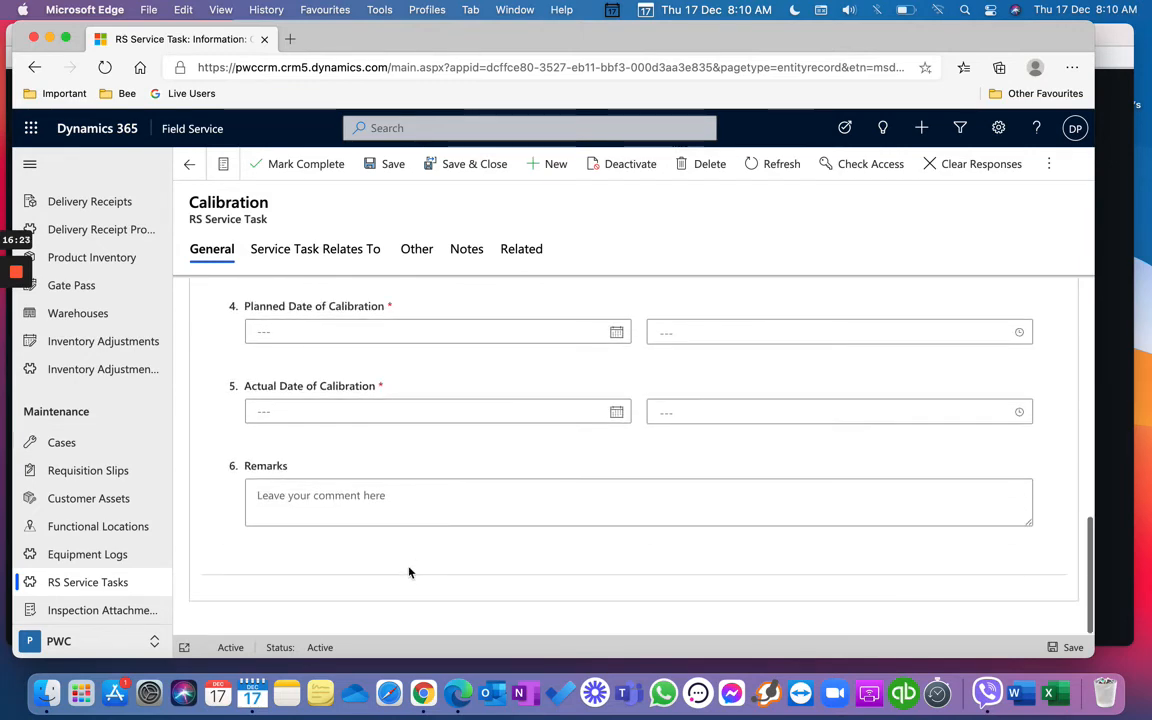
scroll(455, 457, up, 5)
scroll(456, 457, down, 5)
Step: Set calibration frequency to Annual with planned and actual dates of 12/17/2020
click(501, 345)
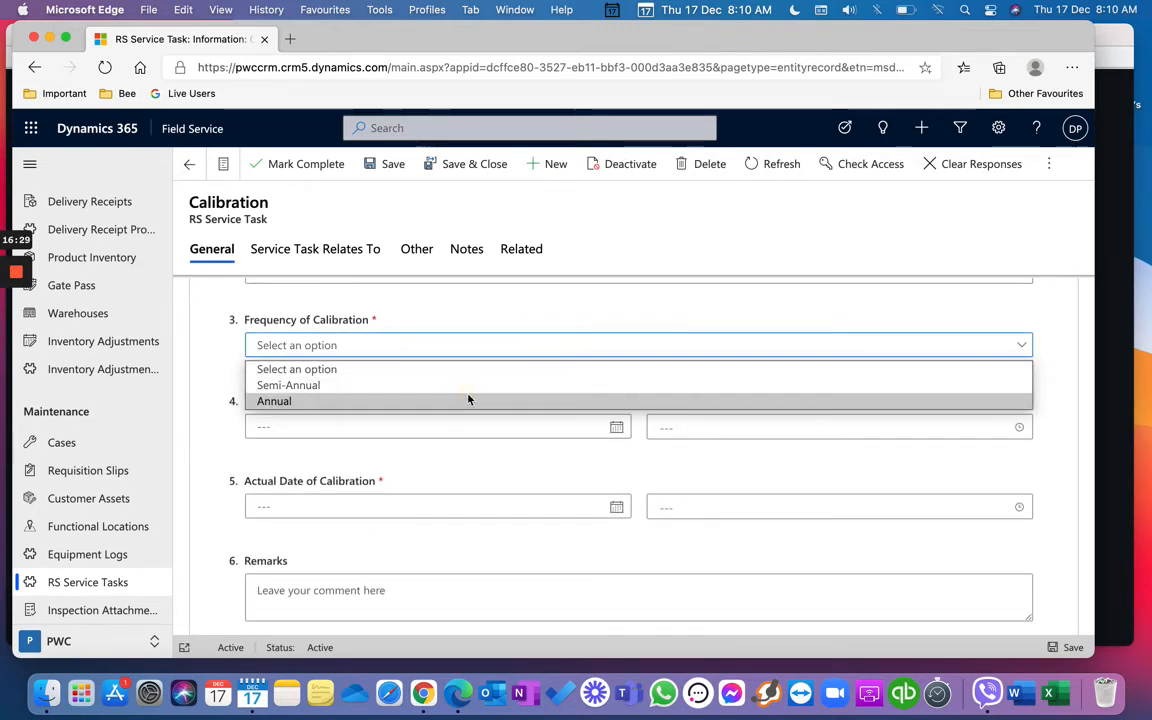
click(468, 400)
click(617, 428)
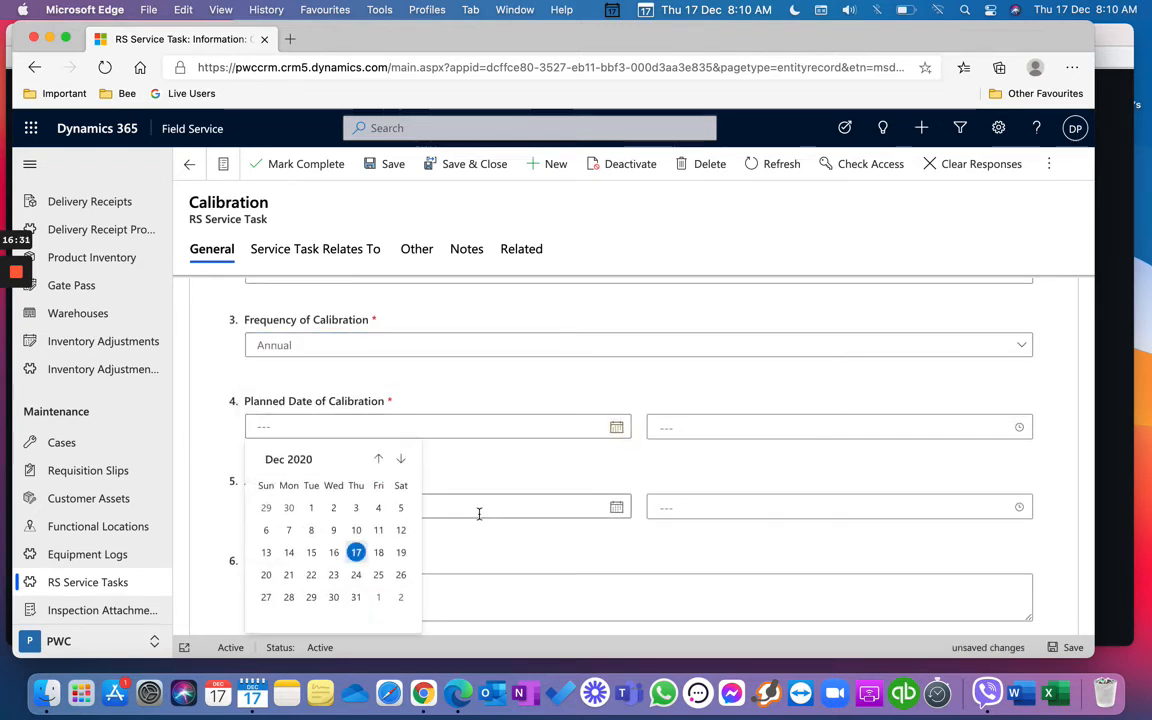
click(356, 547)
click(617, 507)
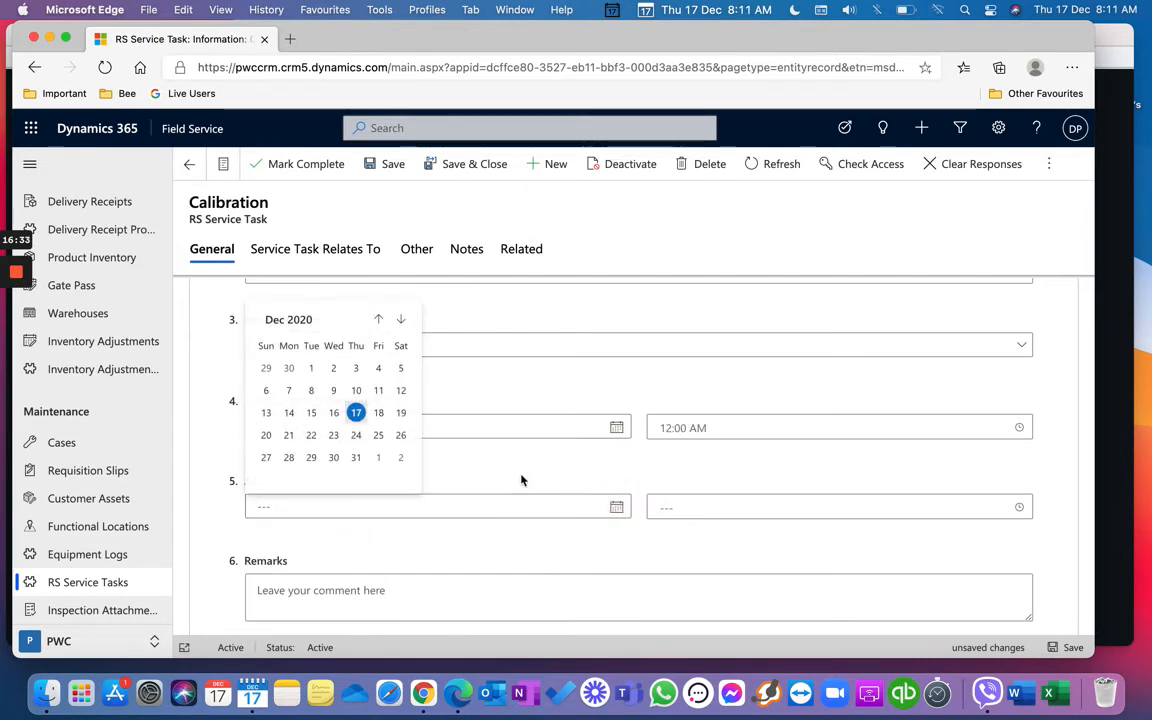
click(358, 413)
Step: Add the remark 'cvbn', save and close the task, and go to Customer Assets
scroll(398, 478, down, 2)
click(393, 494)
text(cvbn)
click(384, 163)
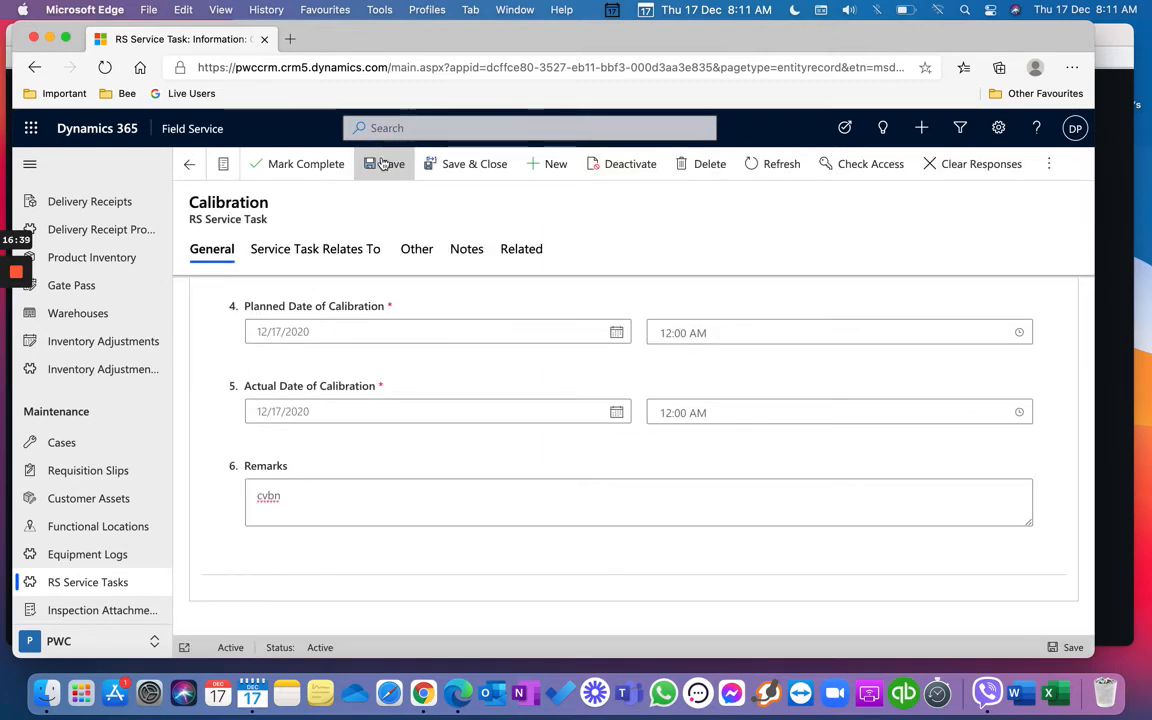
click(450, 160)
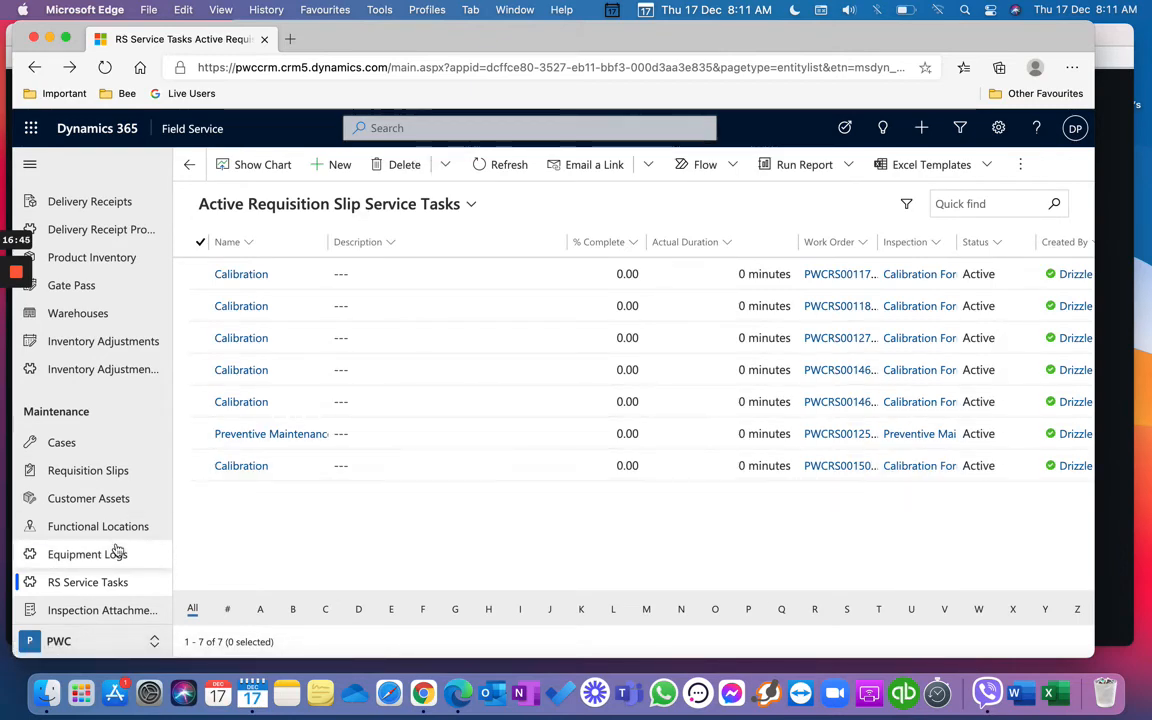
click(125, 498)
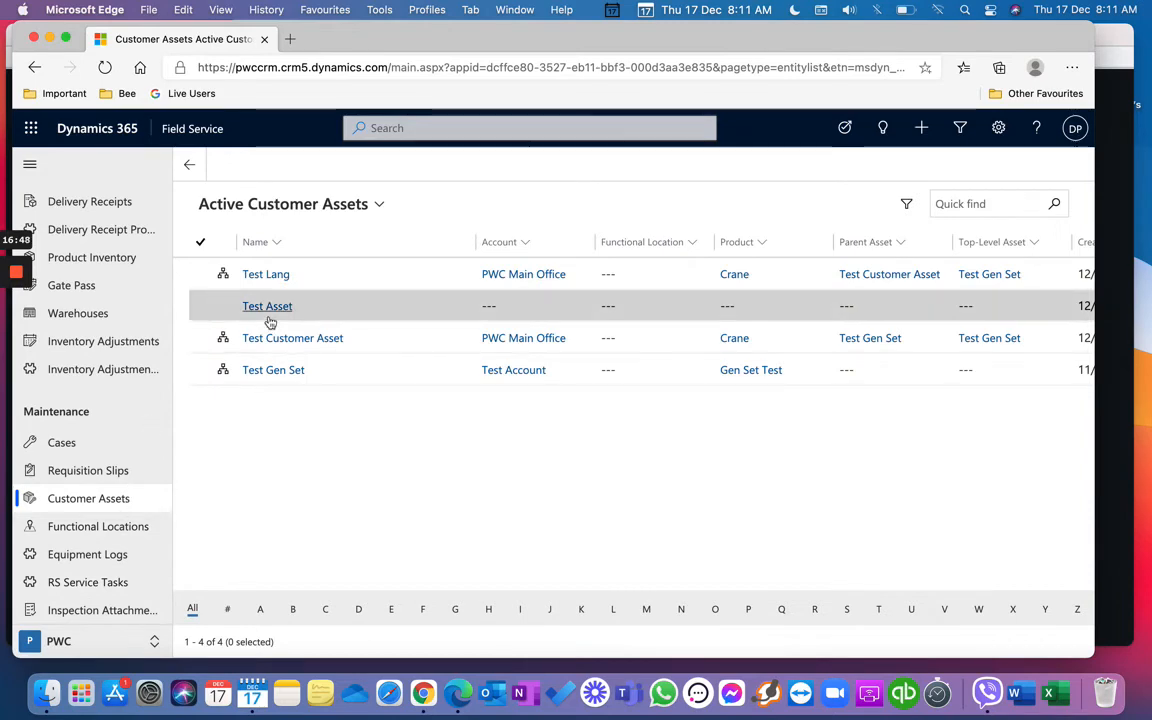
Step: View the Test Lang customer asset record and return to the Customer Assets list
click(278, 280)
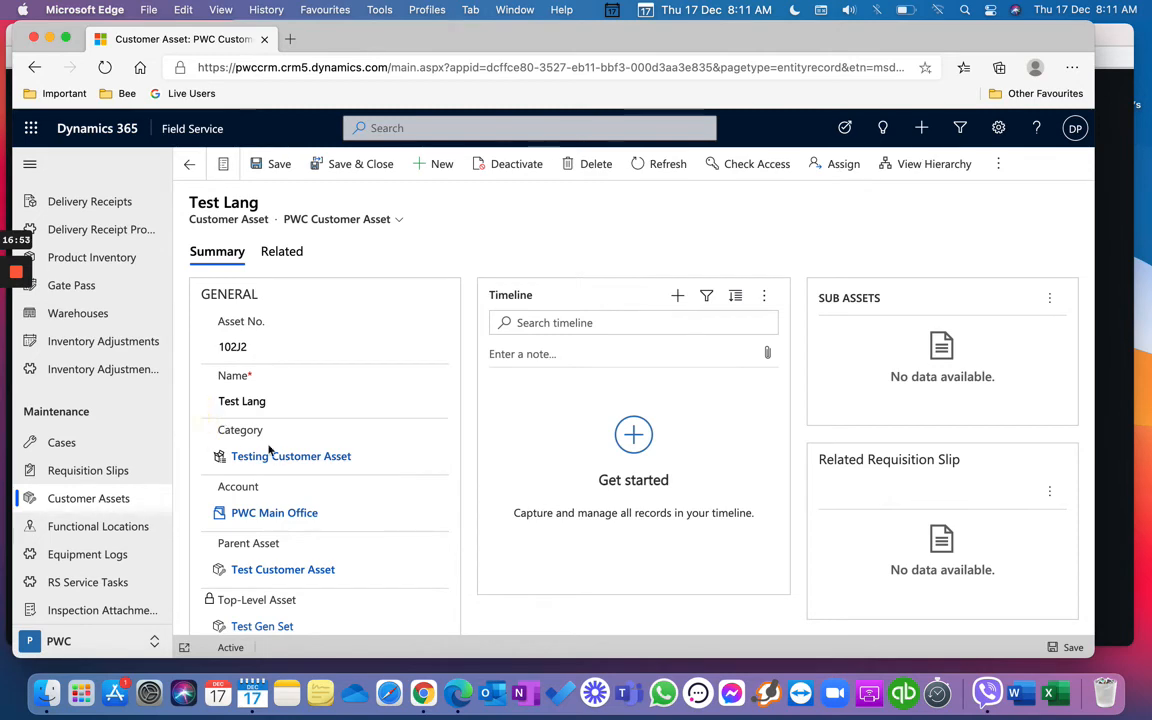
scroll(303, 437, down, 5)
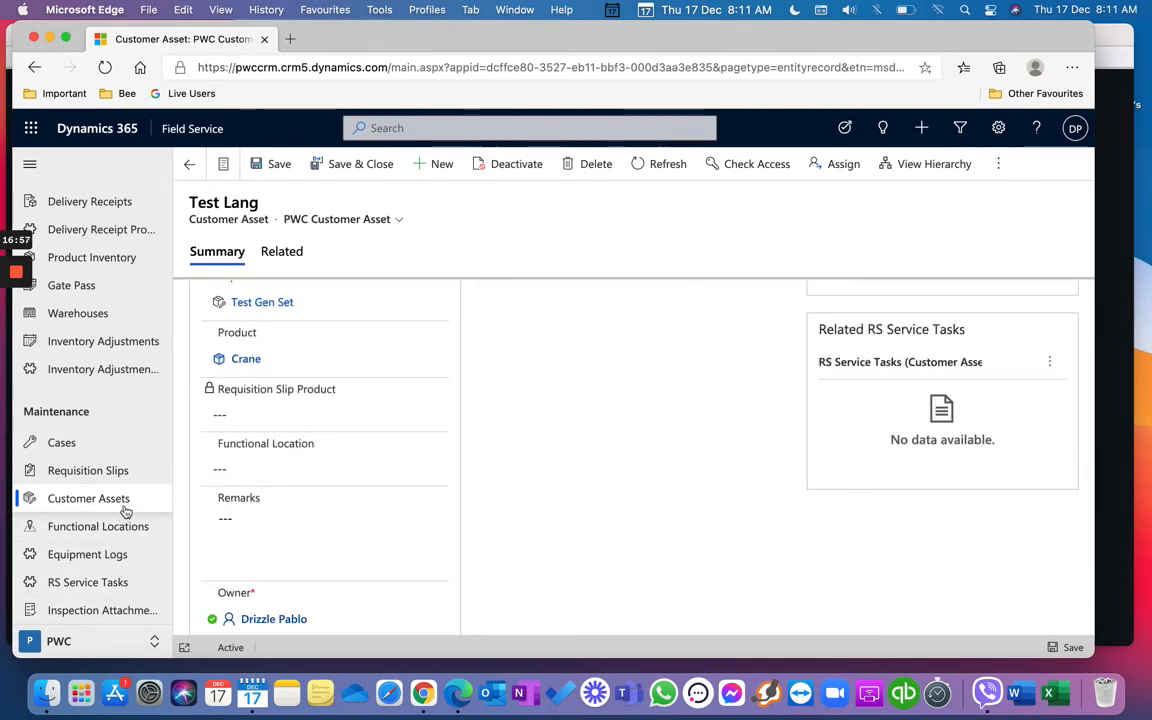
click(124, 508)
Step: Open Test Gen Set and scroll to its Related RS Service Tasks and Equipment Logs
click(266, 372)
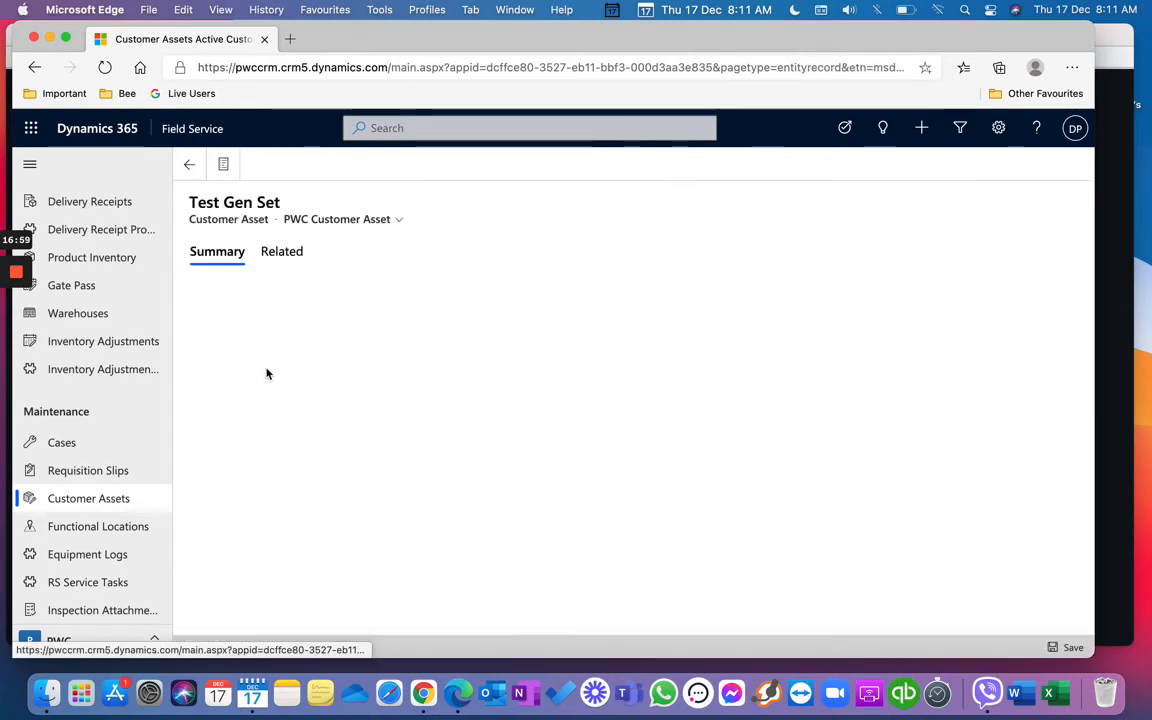
scroll(517, 512, down, 5)
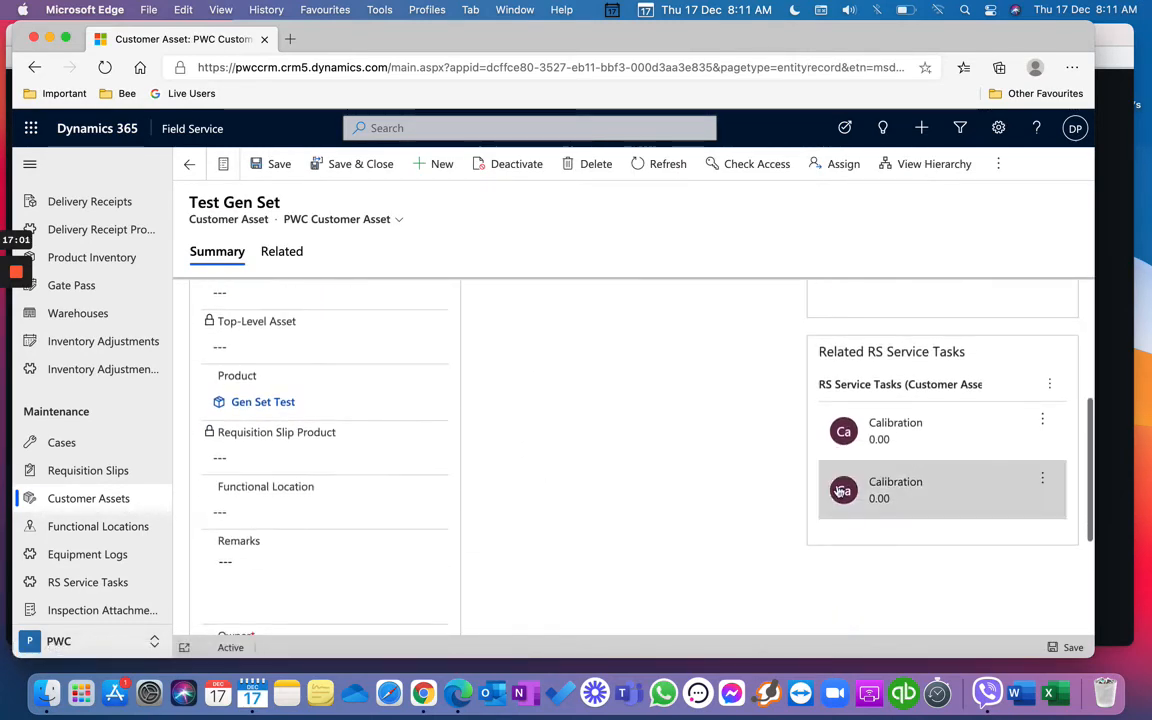
scroll(940, 532, down, 3)
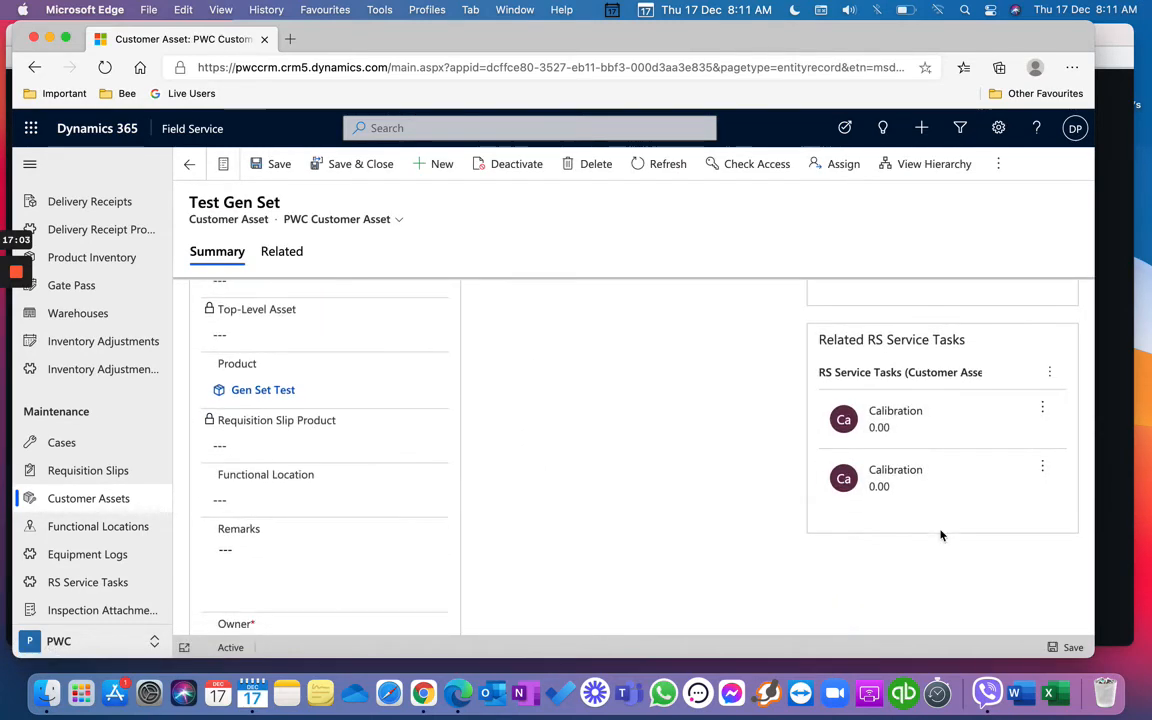
scroll(940, 535, down, 3)
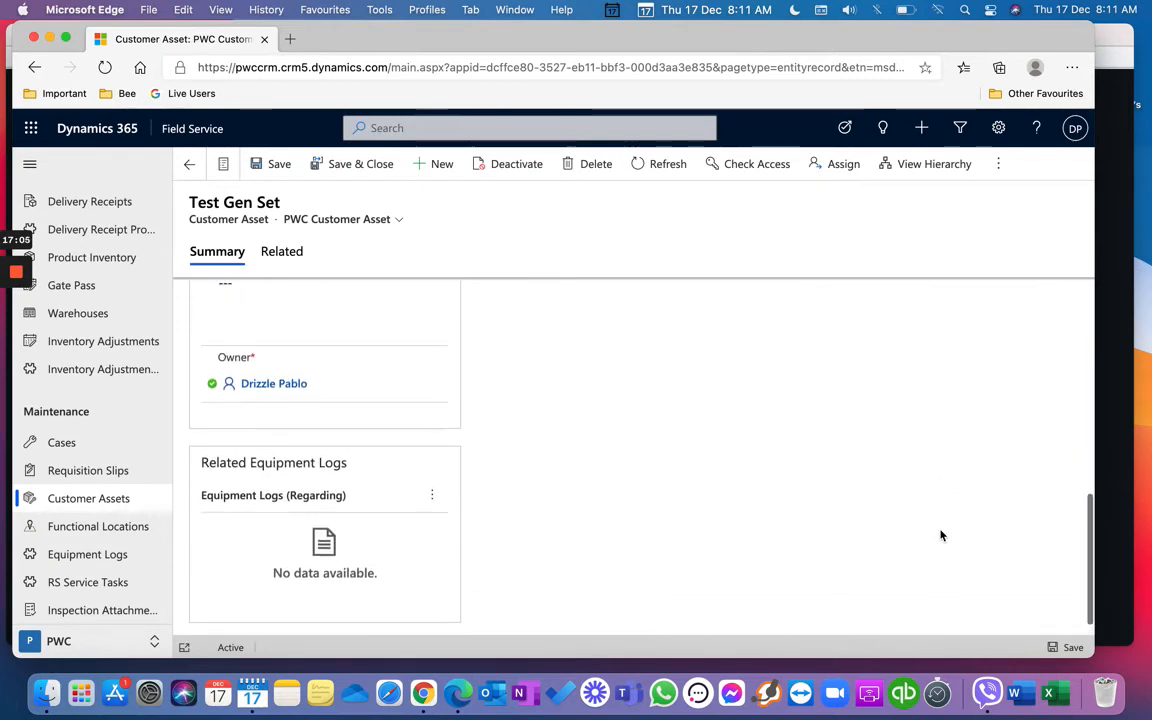
click(436, 499)
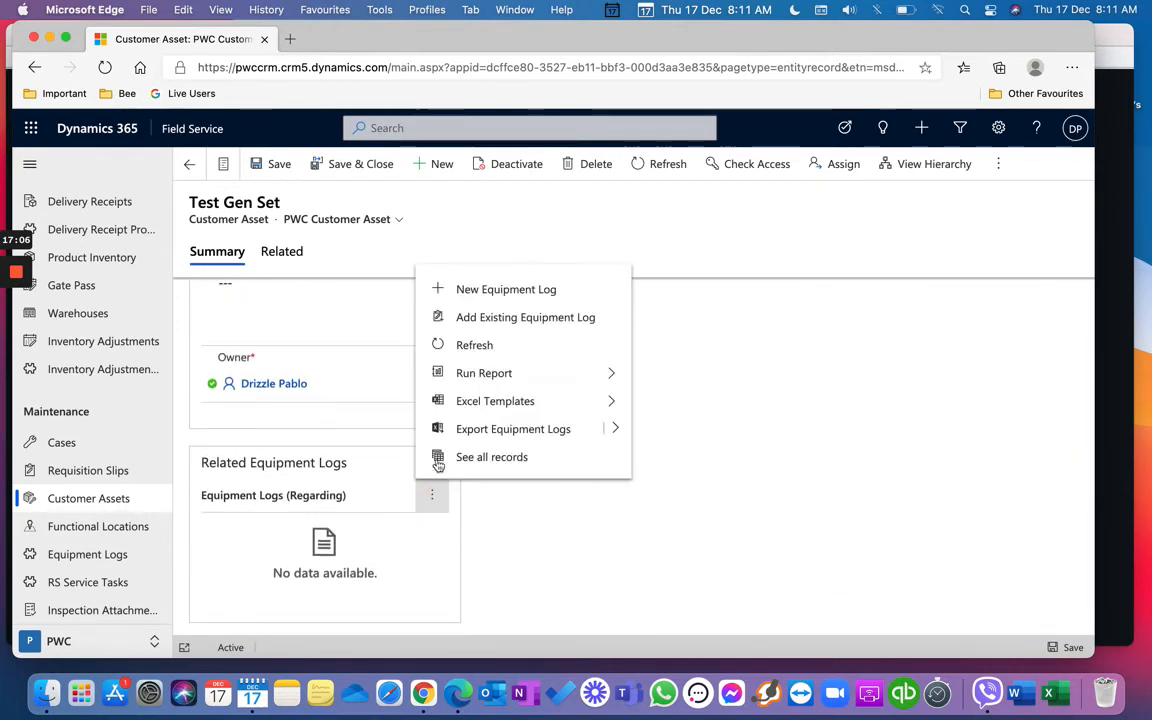
click(532, 289)
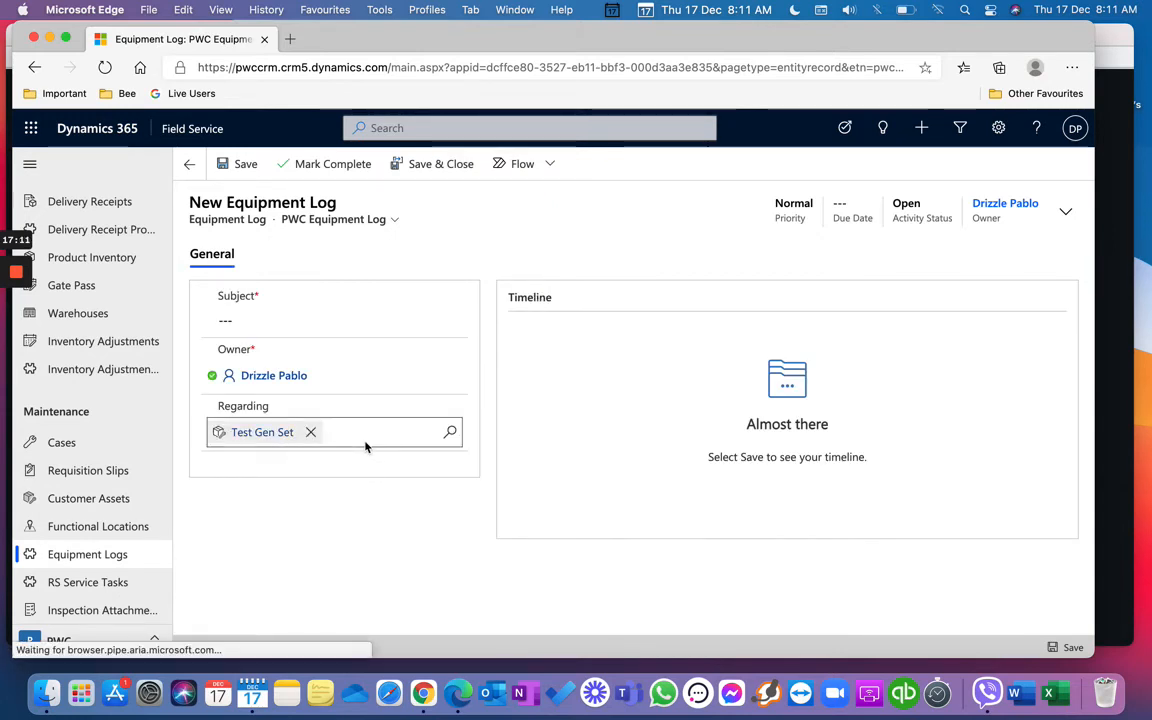
click(188, 165)
scroll(418, 507, down, 5)
scroll(418, 507, down, 2)
scroll(440, 516, down, 2)
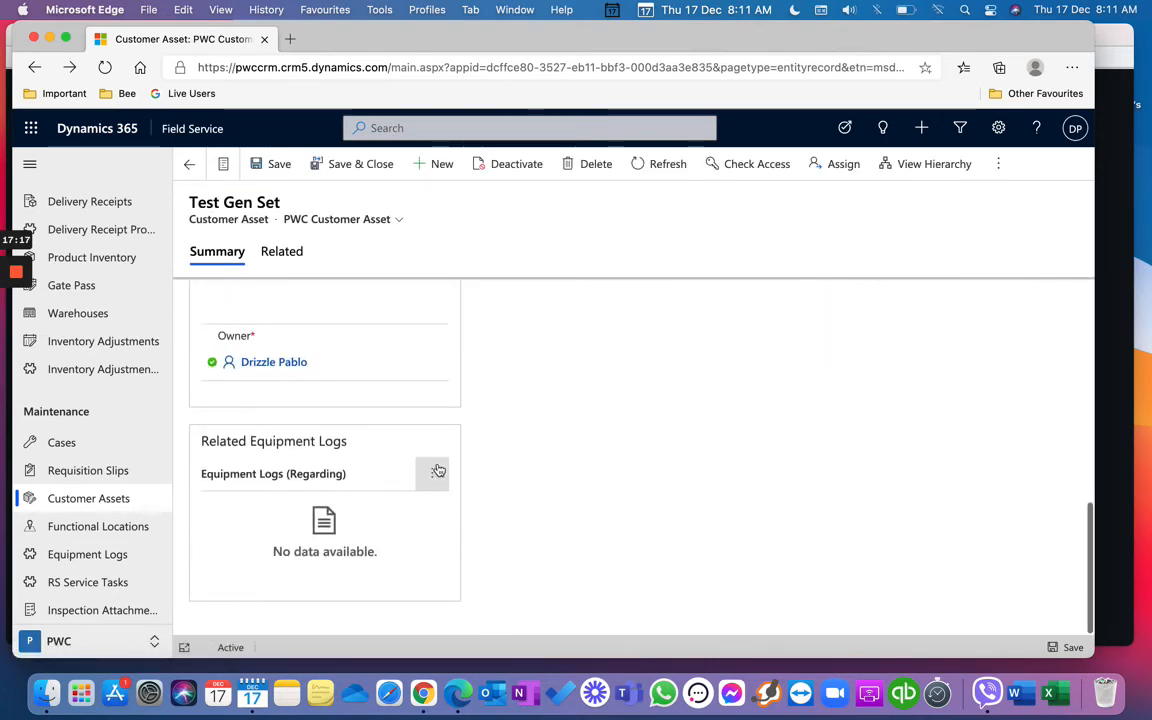
click(436, 470)
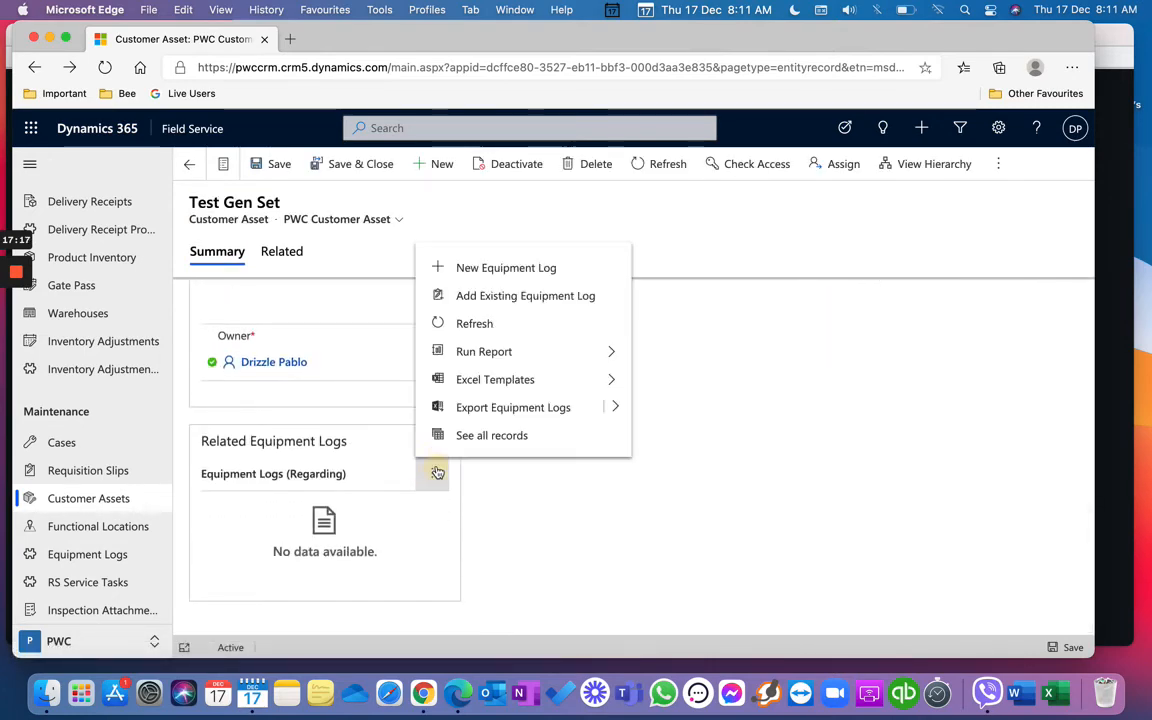
click(477, 583)
scroll(481, 579, up, 6)
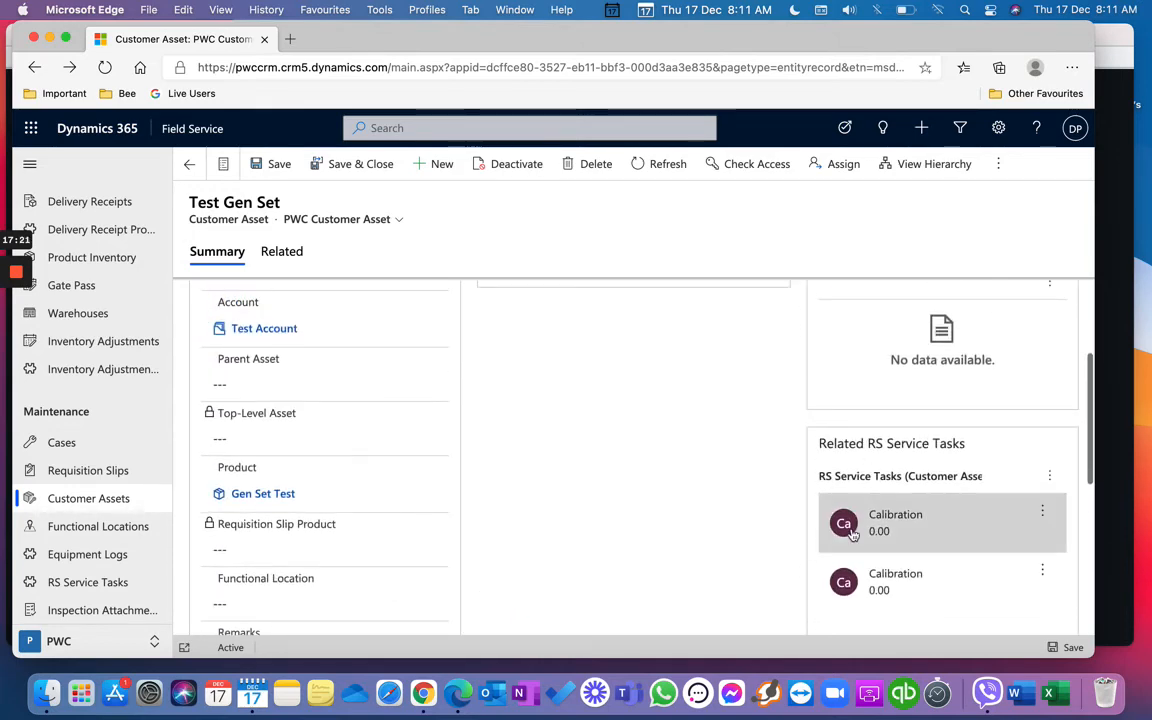
scroll(852, 540, up, 4)
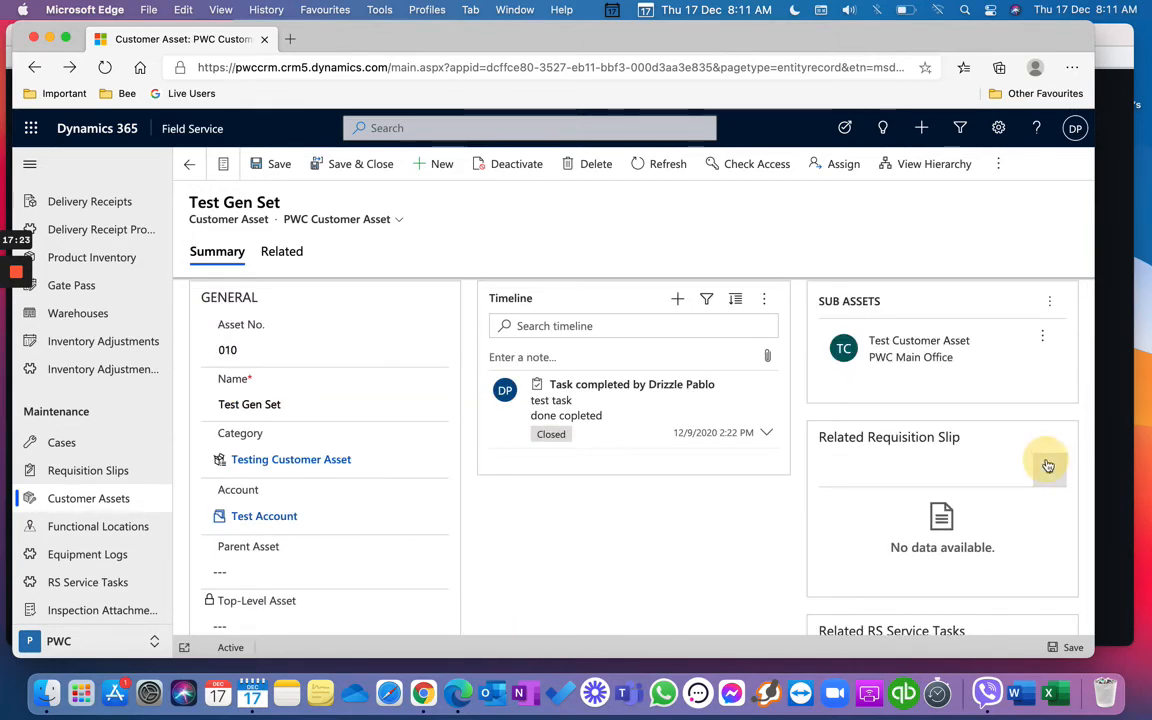
click(1048, 467)
Step: Start a new Inspection requisition slip with service account PWC Main Office
click(985, 265)
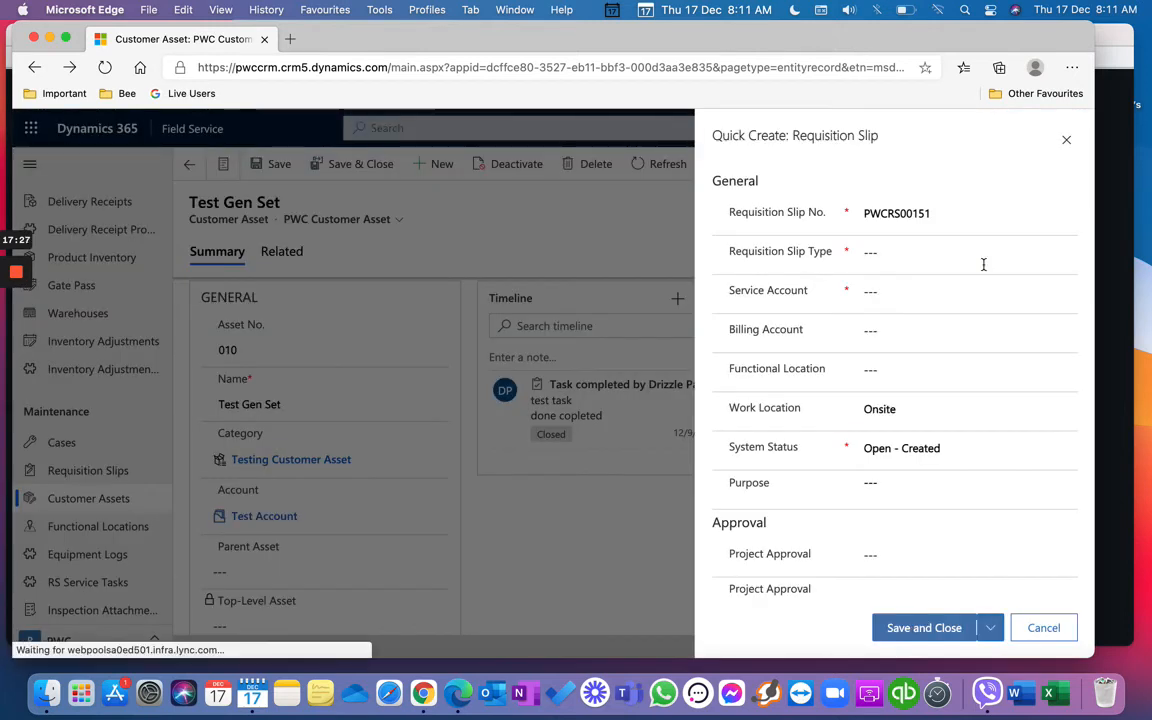
click(985, 253)
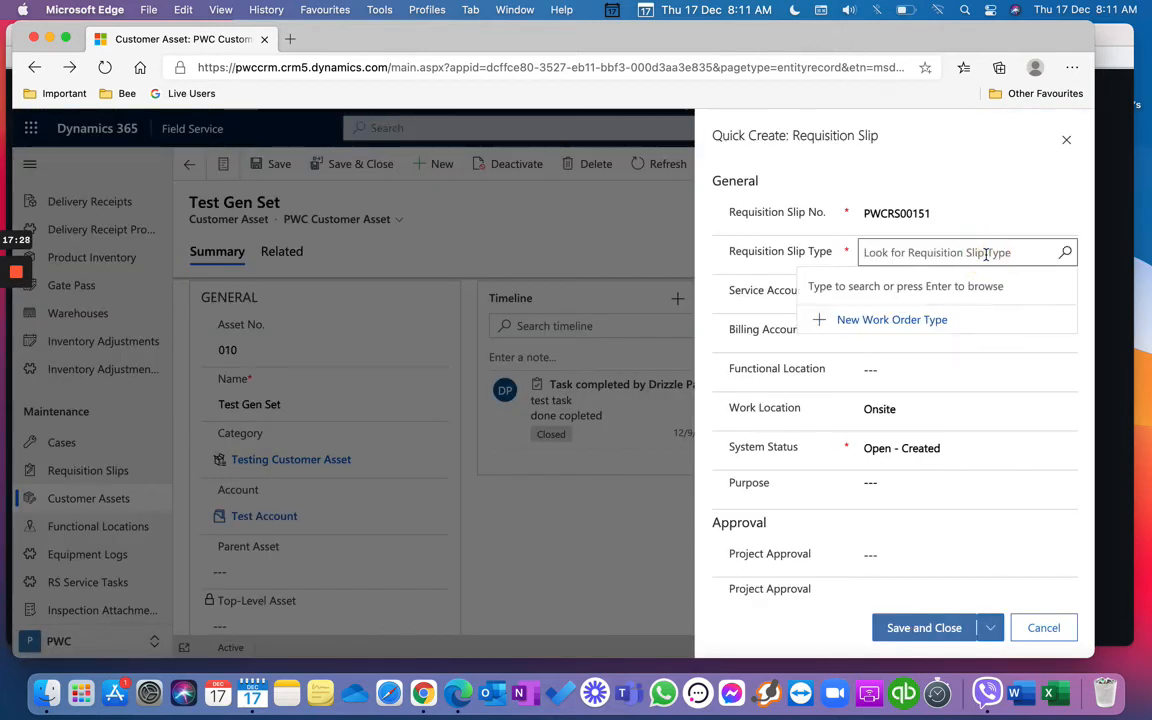
click(1065, 252)
click(956, 378)
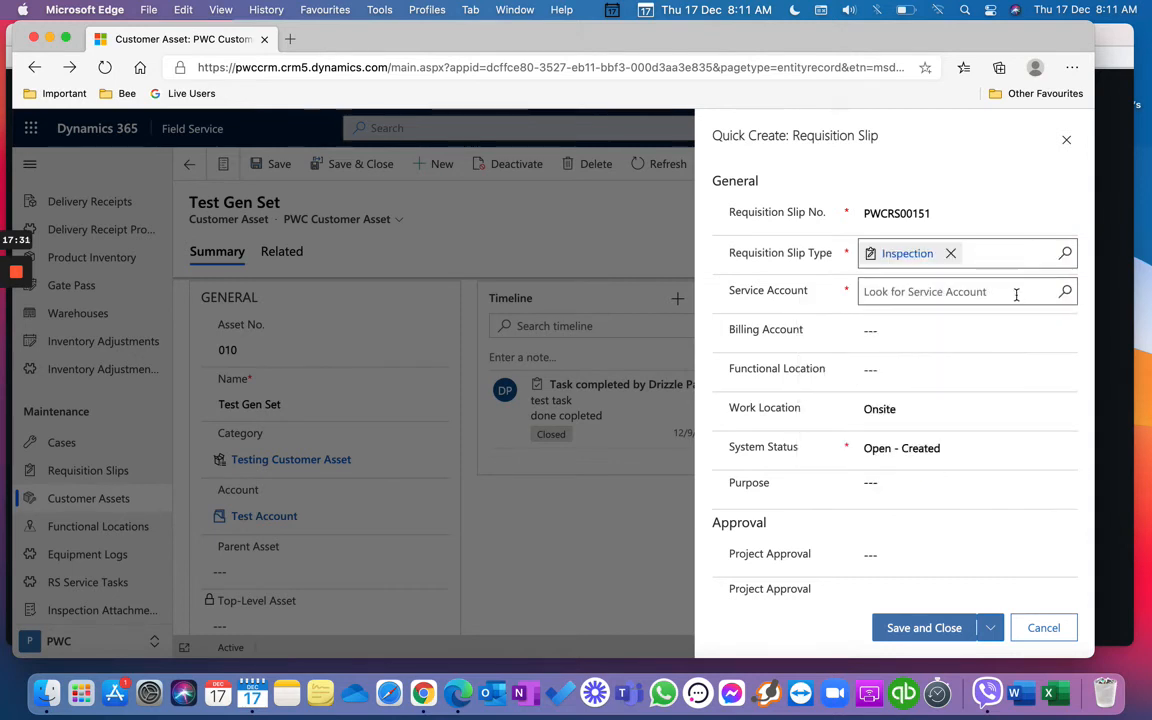
click(1065, 293)
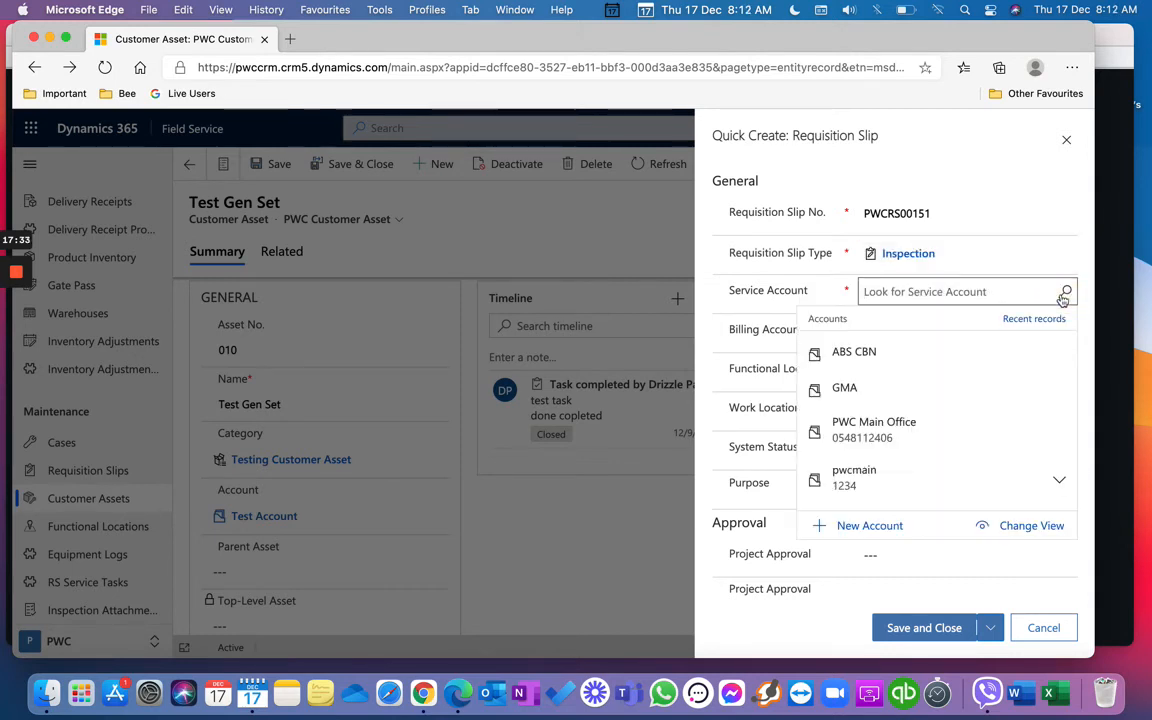
click(977, 436)
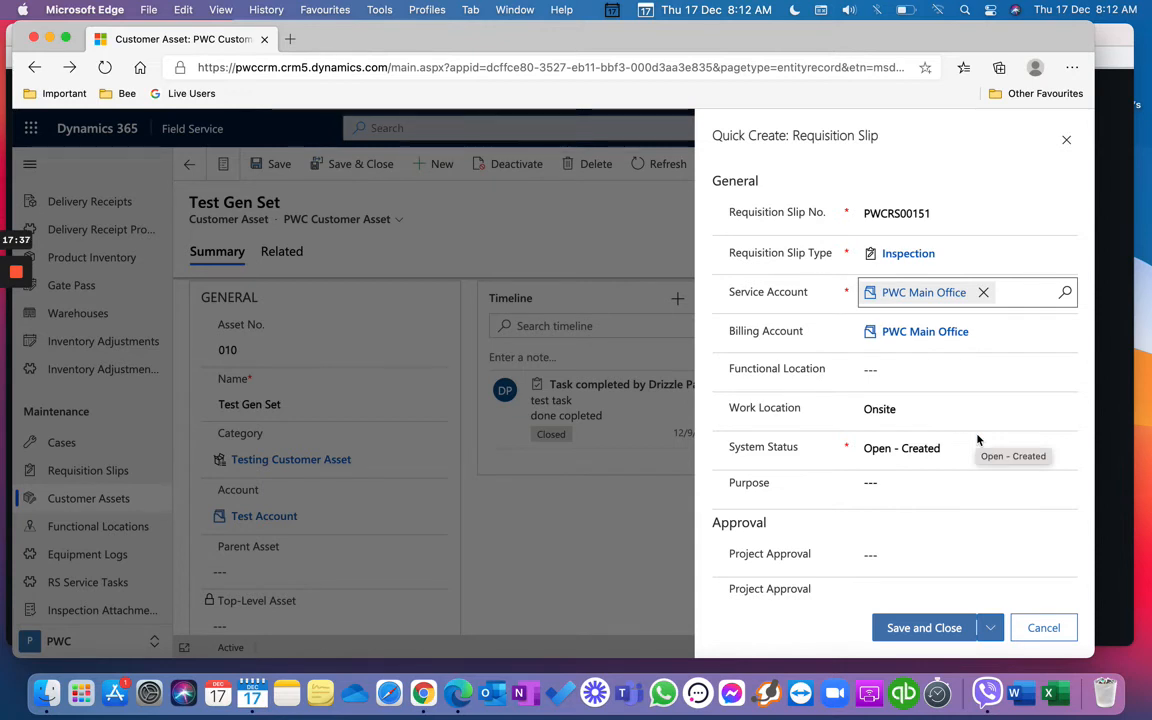
Step: Change the service account to Test Account and attempt to save and close
click(984, 292)
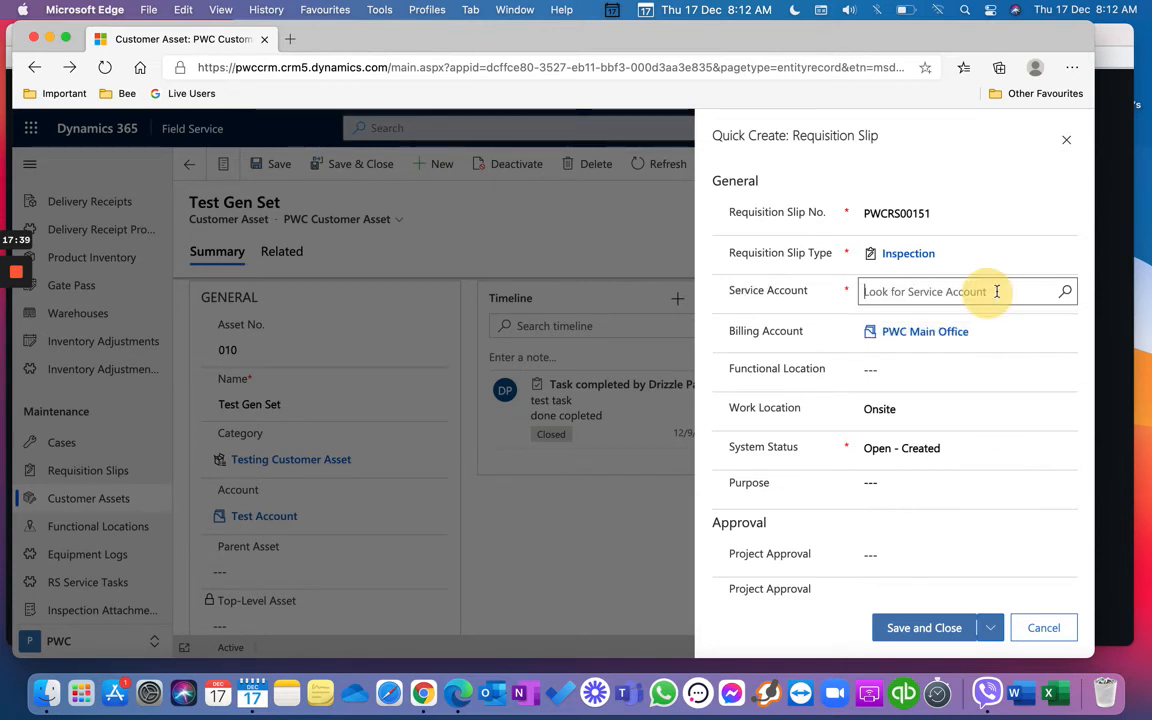
click(1065, 293)
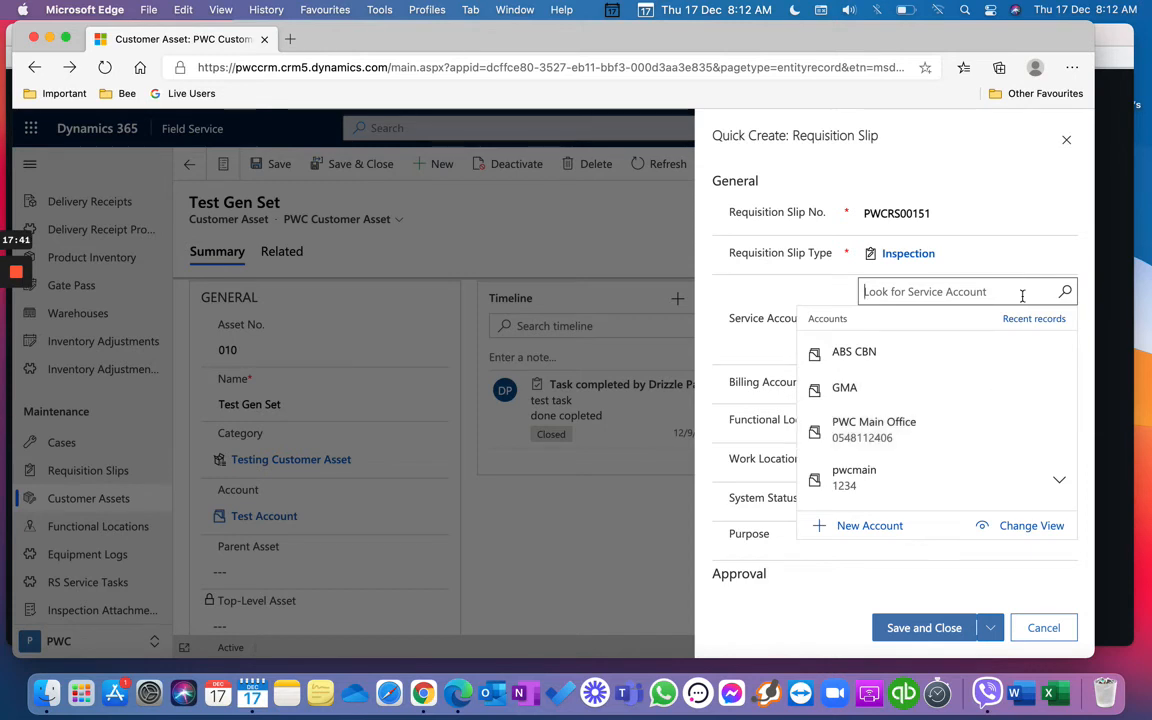
text(test)
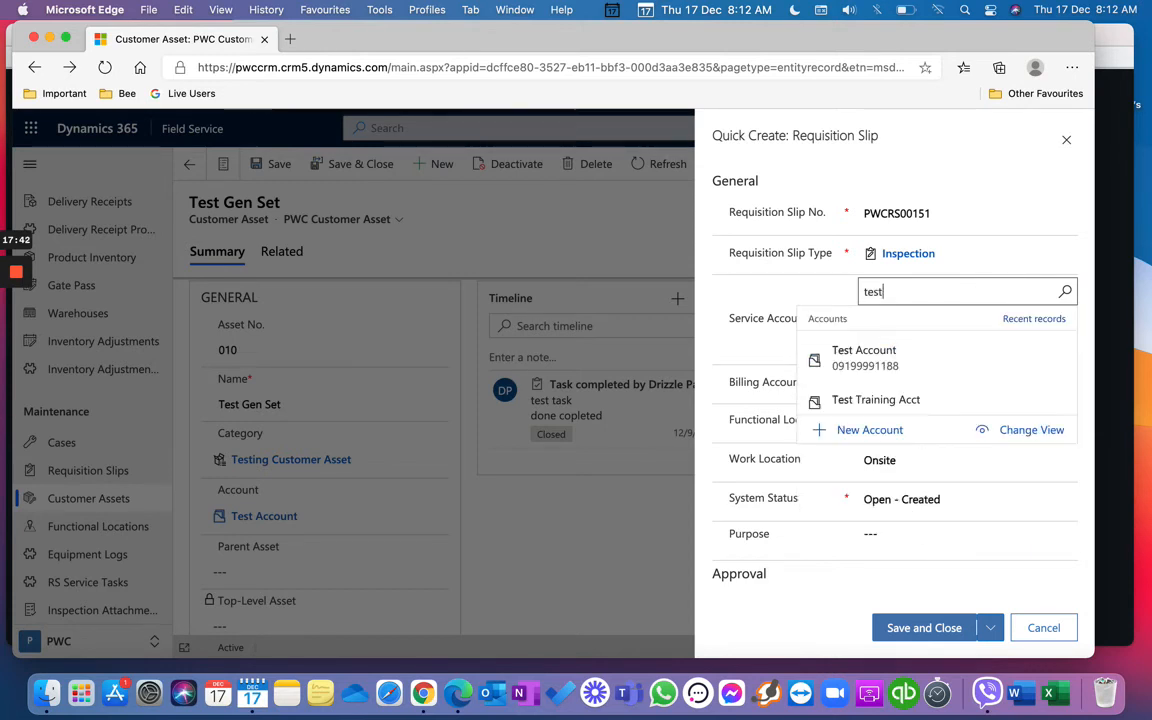
click(1018, 361)
scroll(1005, 420, down, 3)
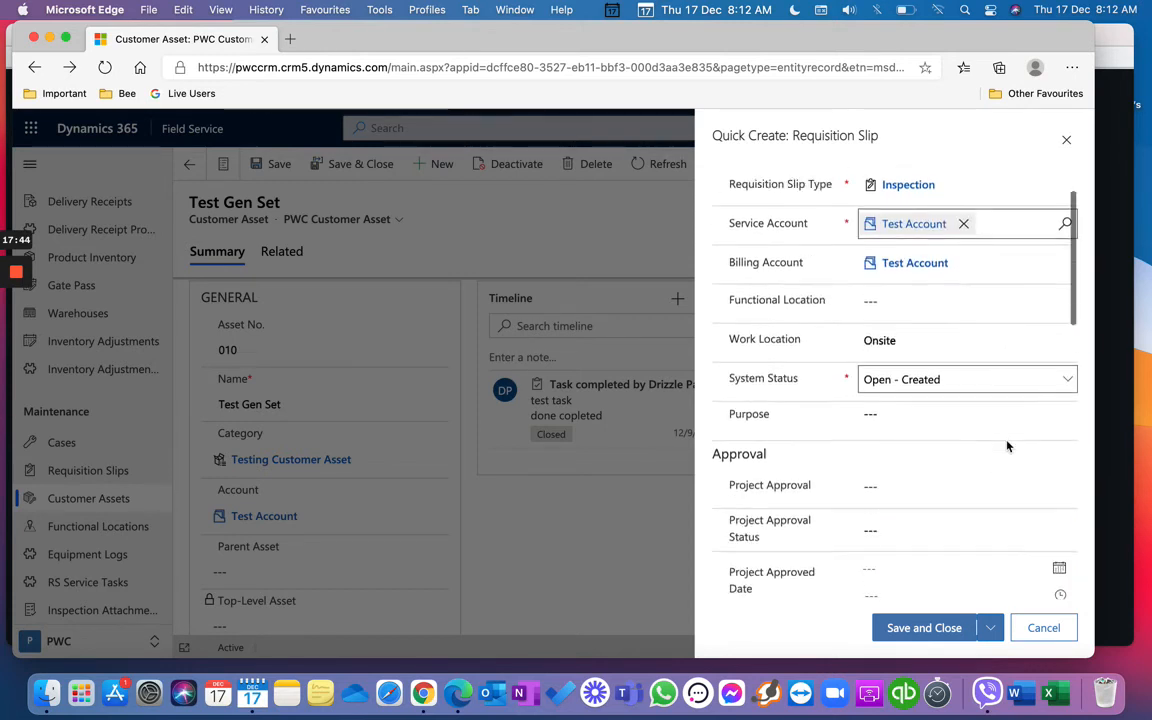
click(930, 630)
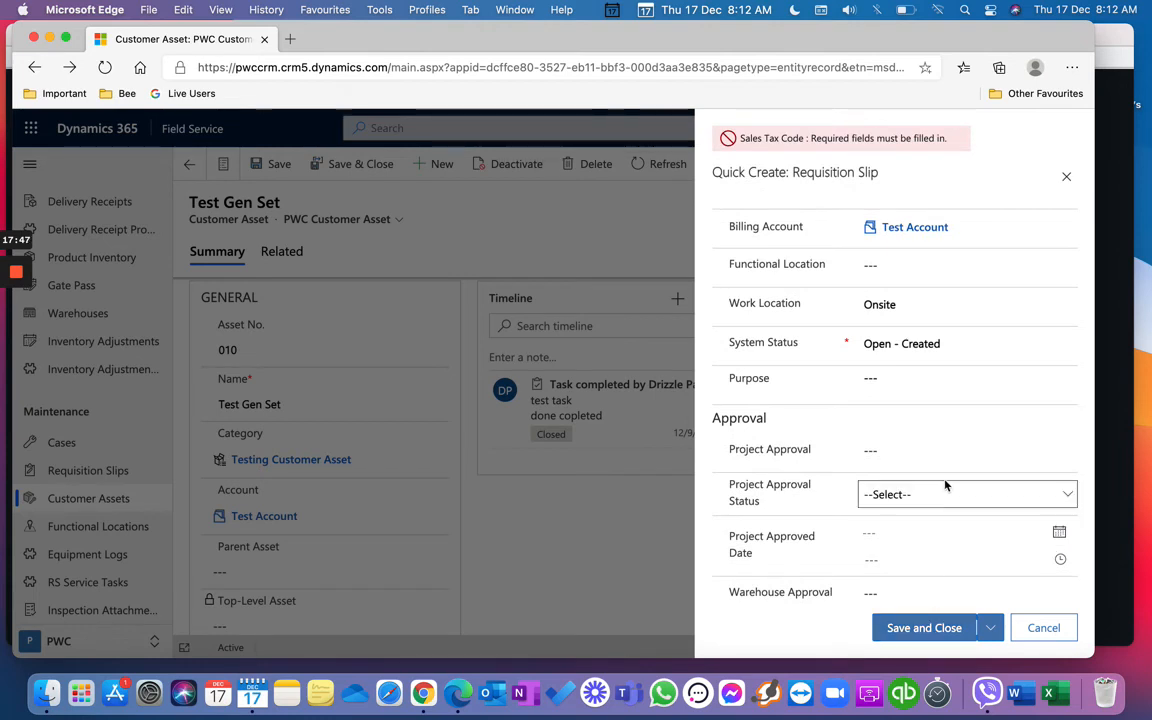
Step: Set the sales tax code to PWC Default and try saving and closing again
scroll(944, 481, down, 10)
click(940, 524)
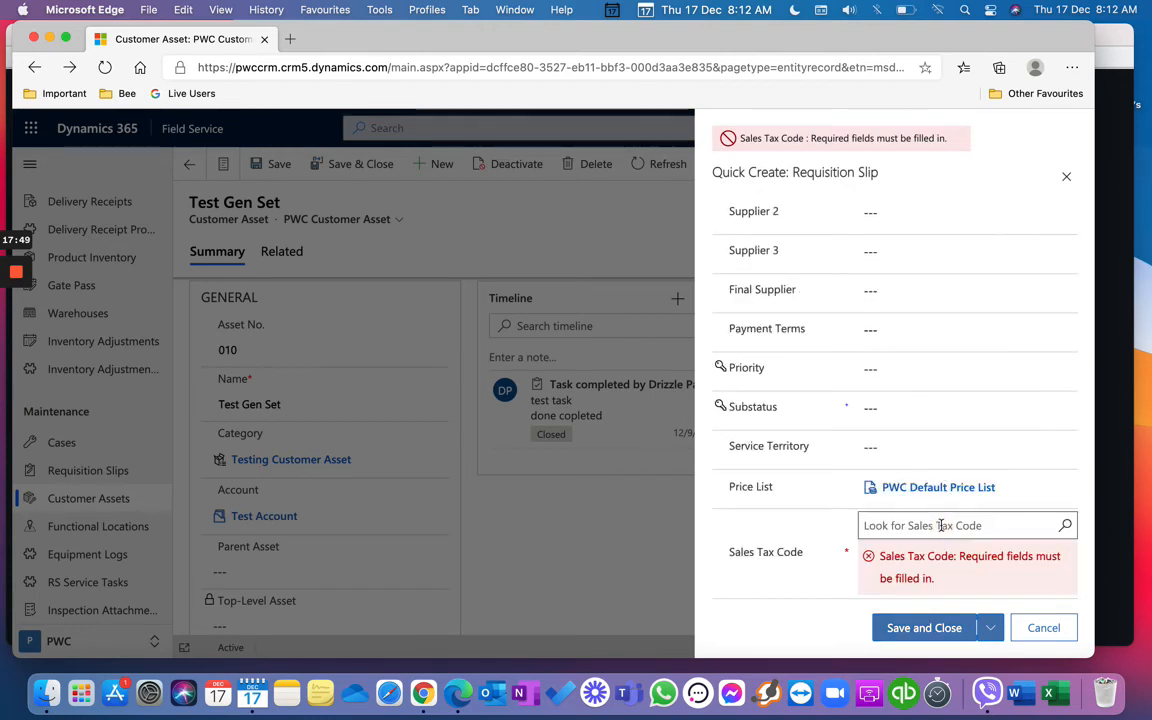
click(1066, 528)
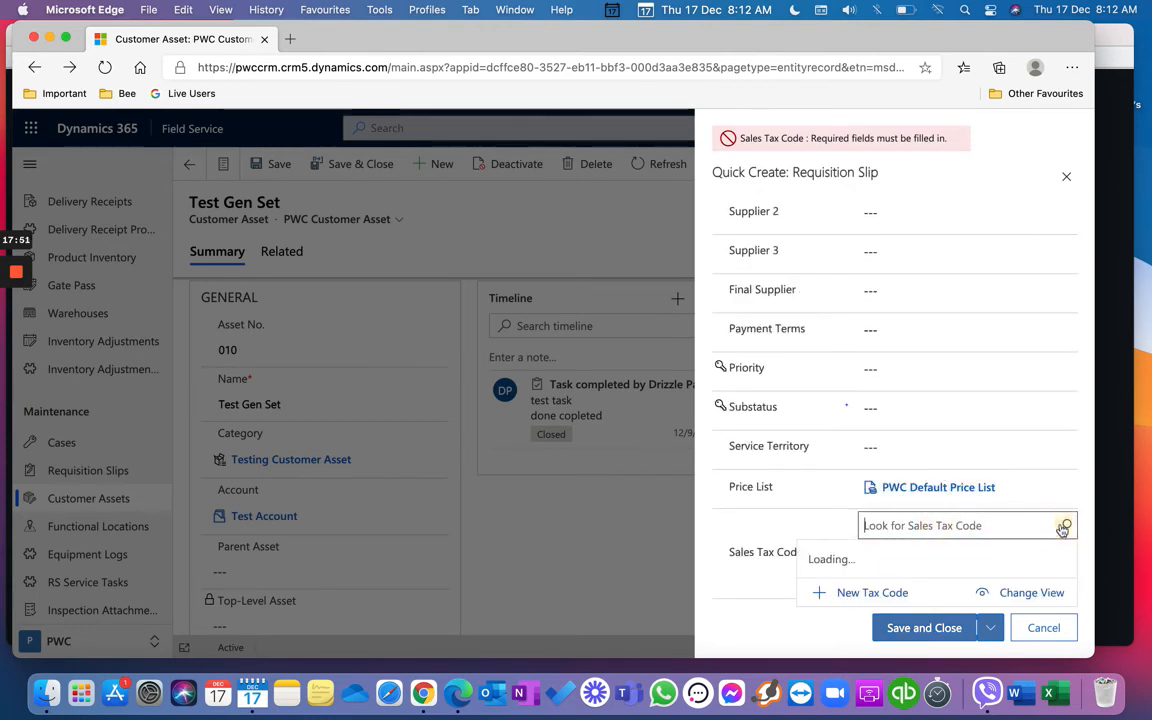
click(979, 337)
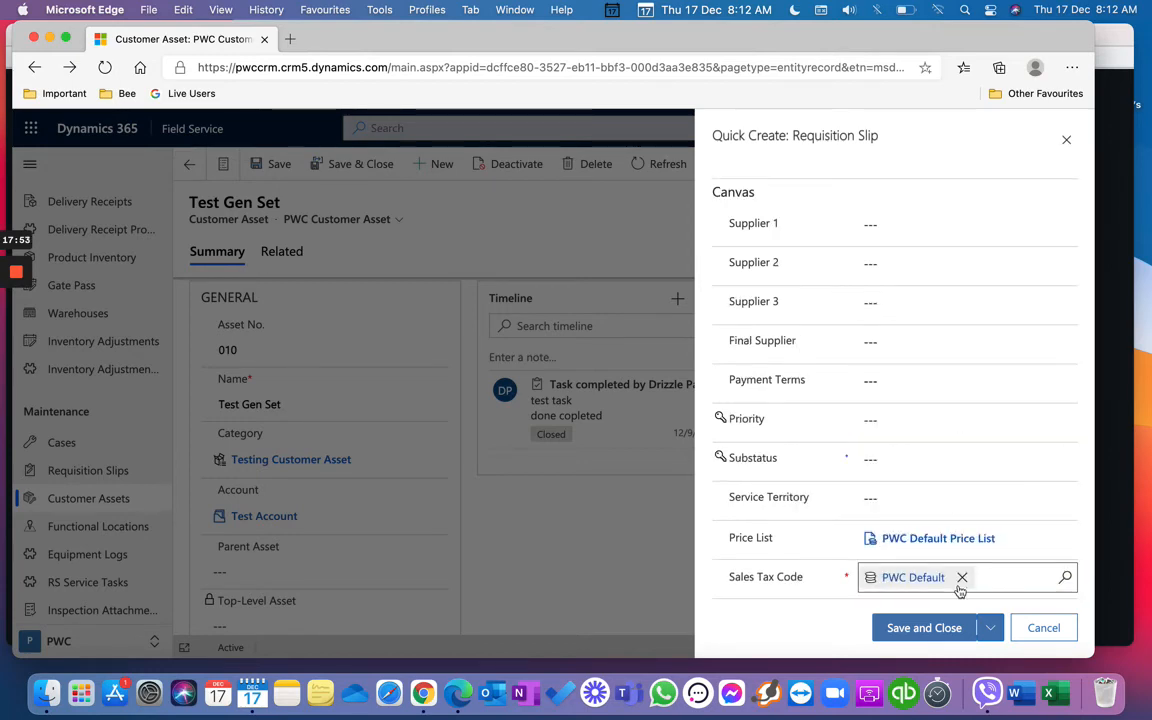
click(948, 627)
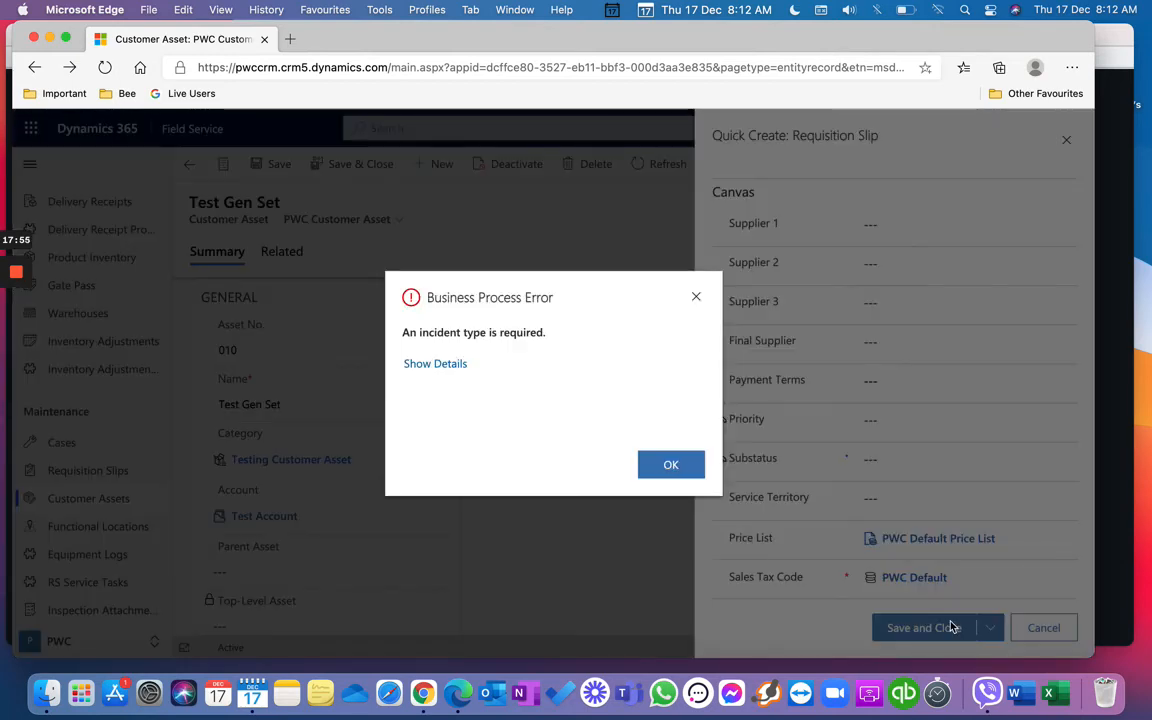
Step: Dismiss the incident-type error, discard the quick-create slip, and scroll to related service tasks
click(670, 465)
scroll(843, 420, up, 10)
scroll(843, 424, up, 5)
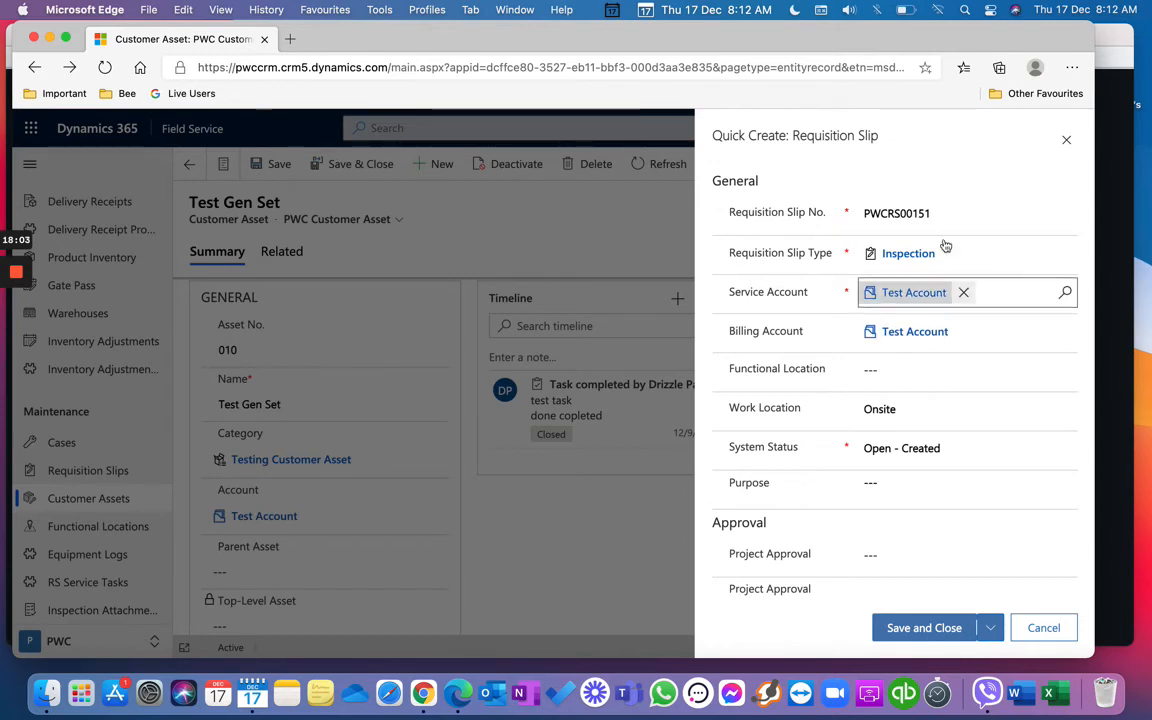
click(1066, 141)
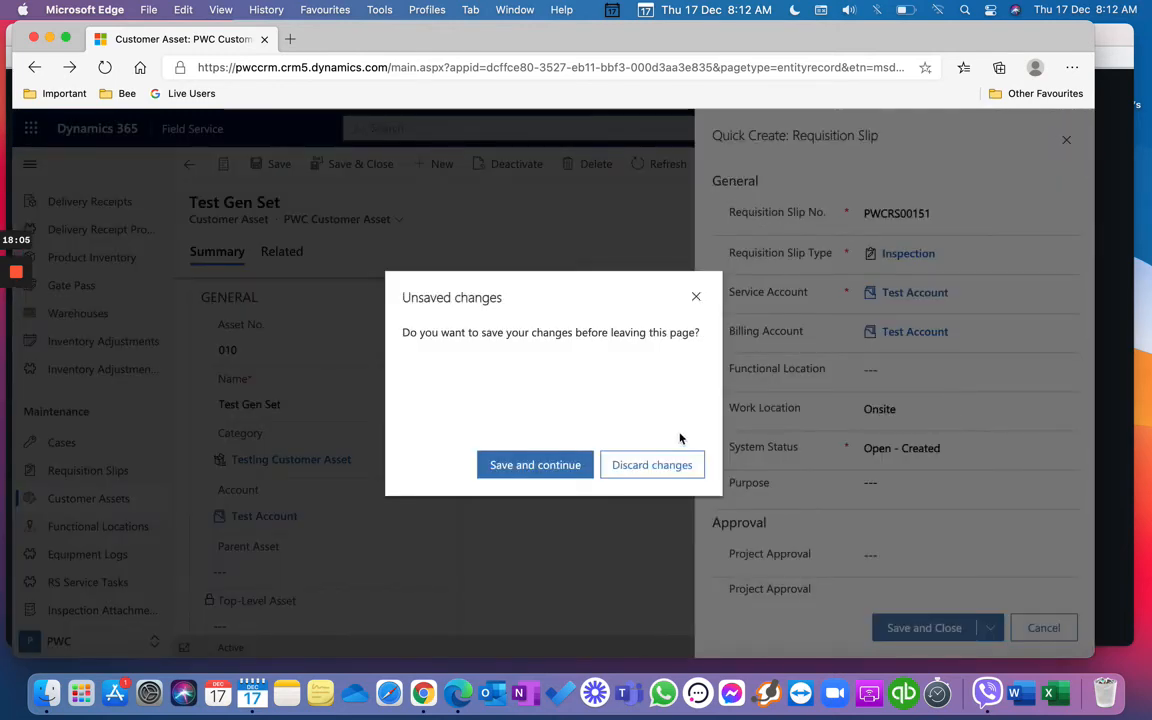
click(672, 466)
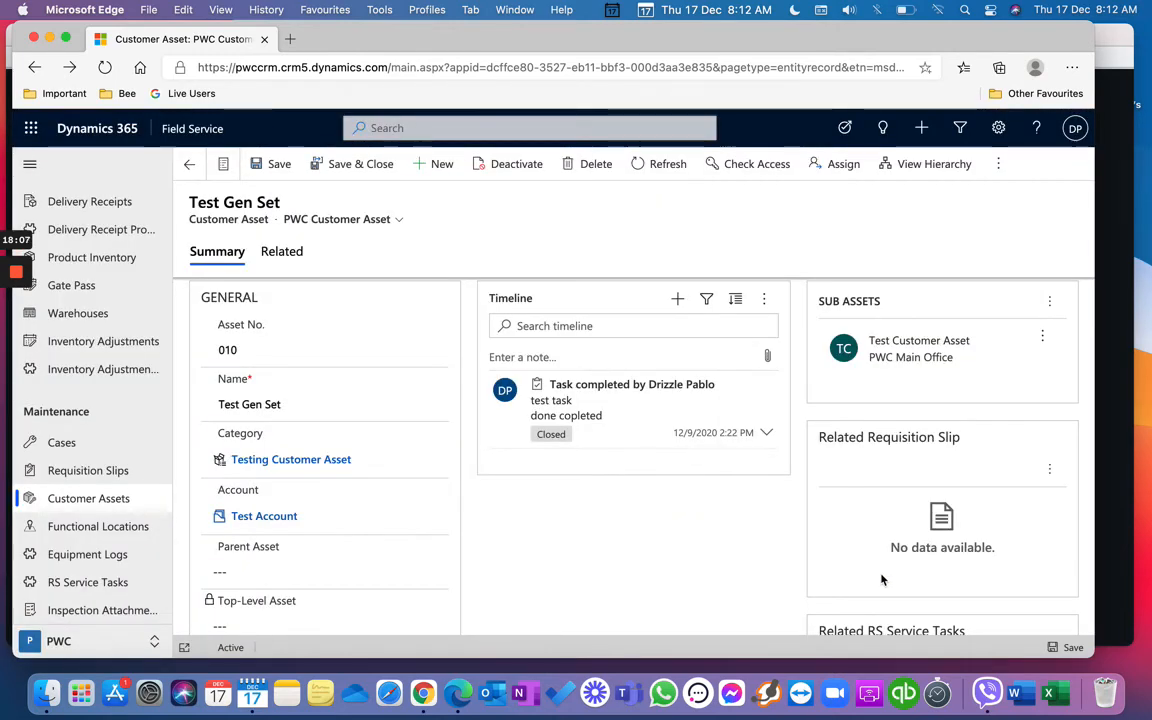
scroll(882, 580, down, 5)
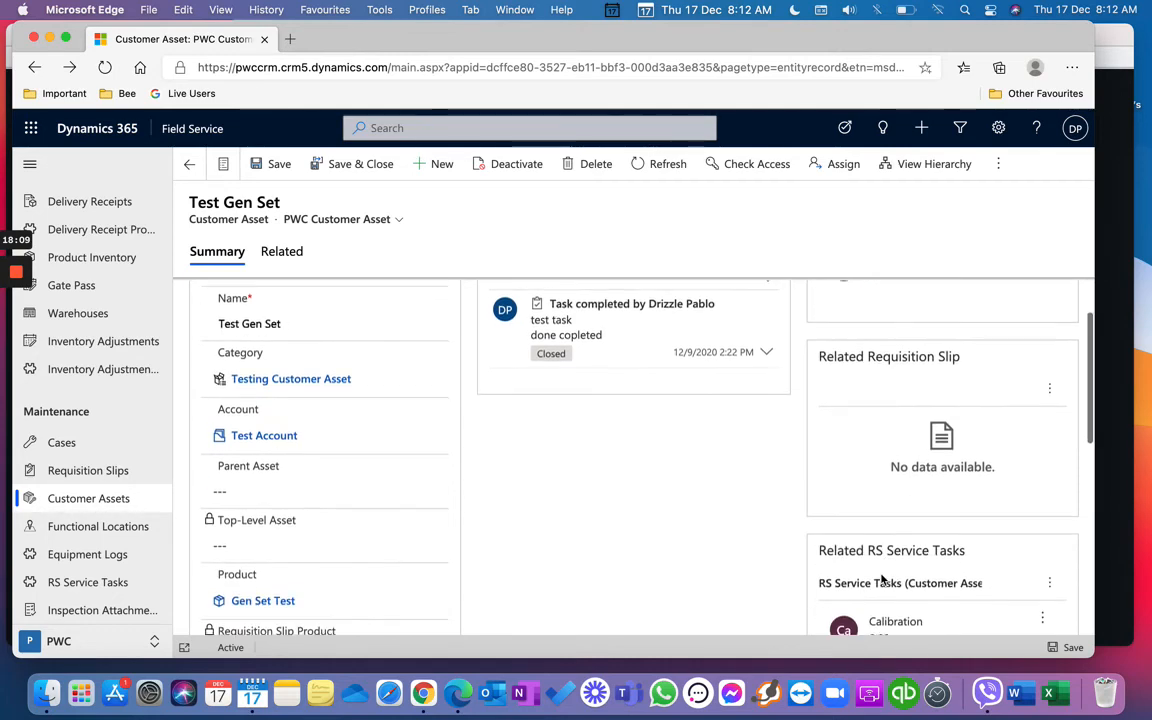
scroll(882, 580, down, 2)
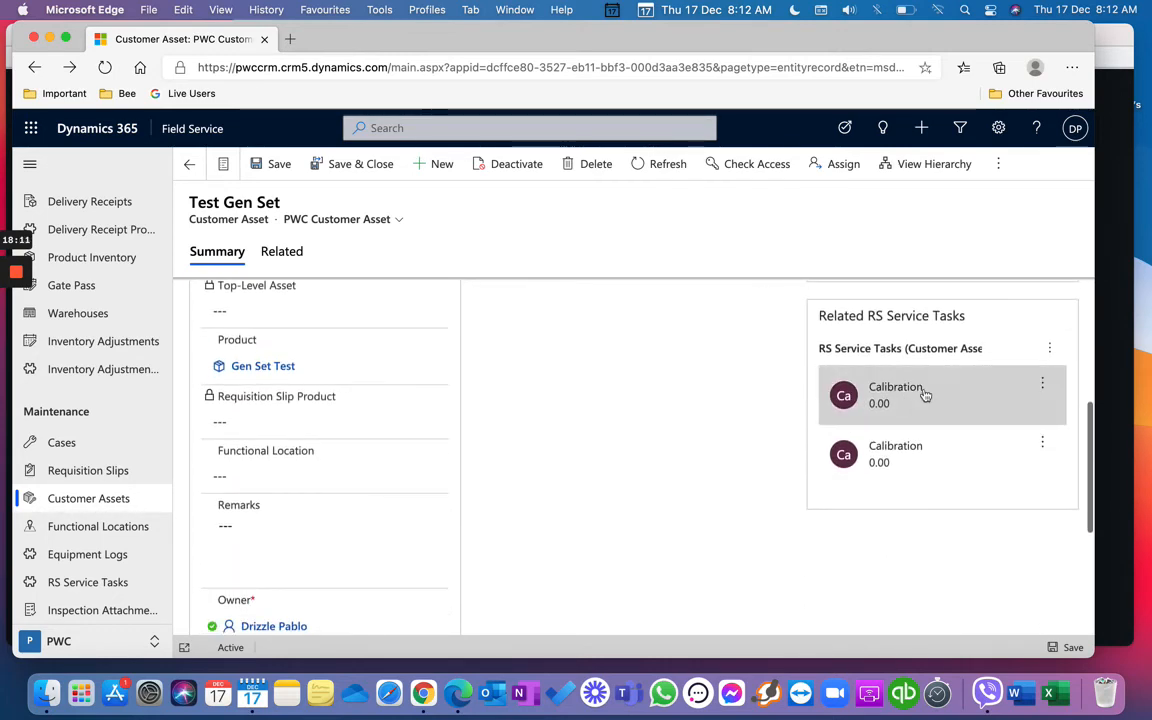
click(1050, 349)
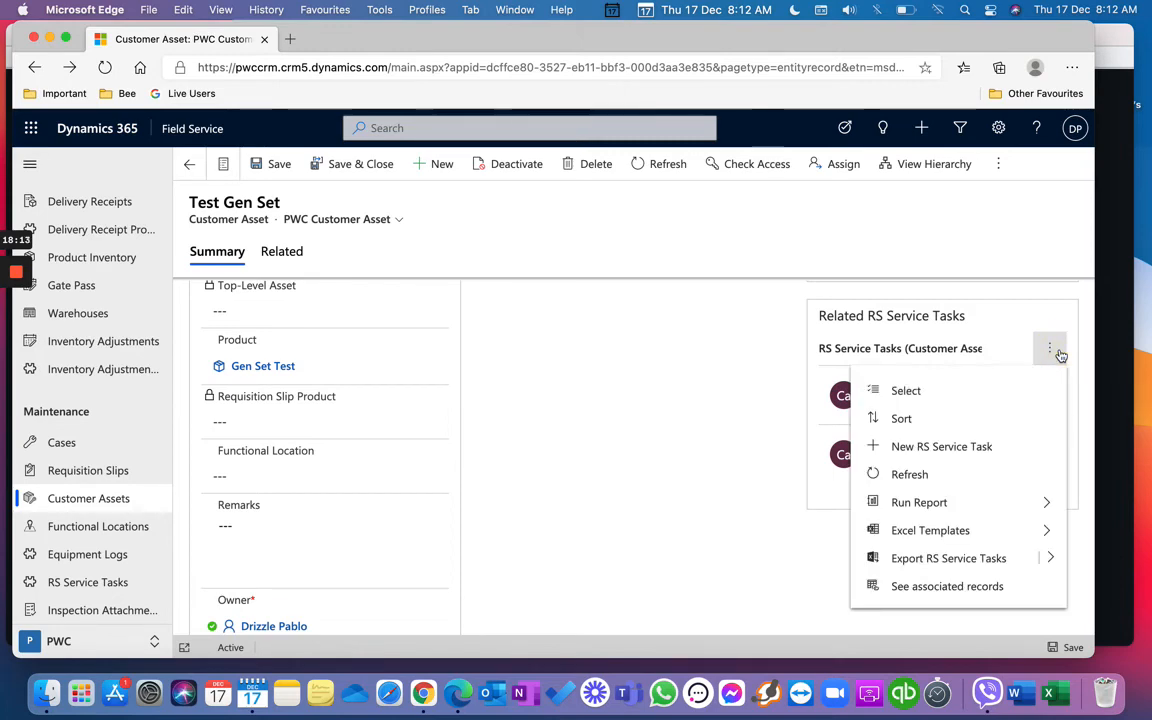
click(1003, 442)
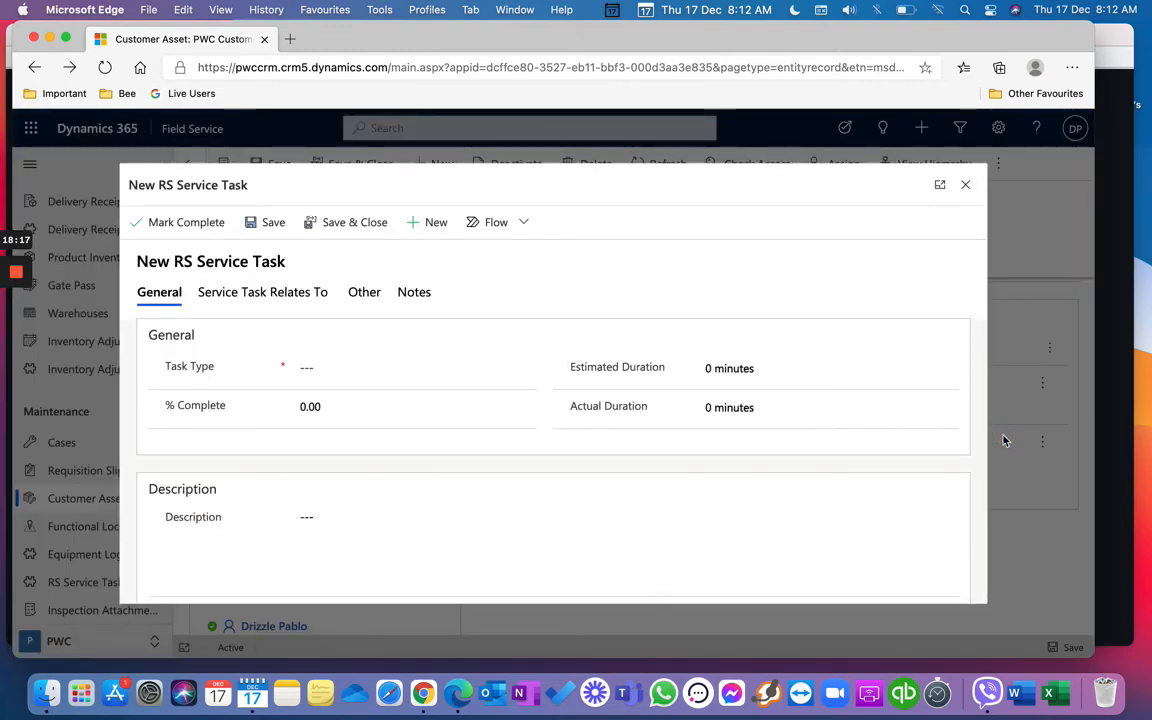
click(527, 369)
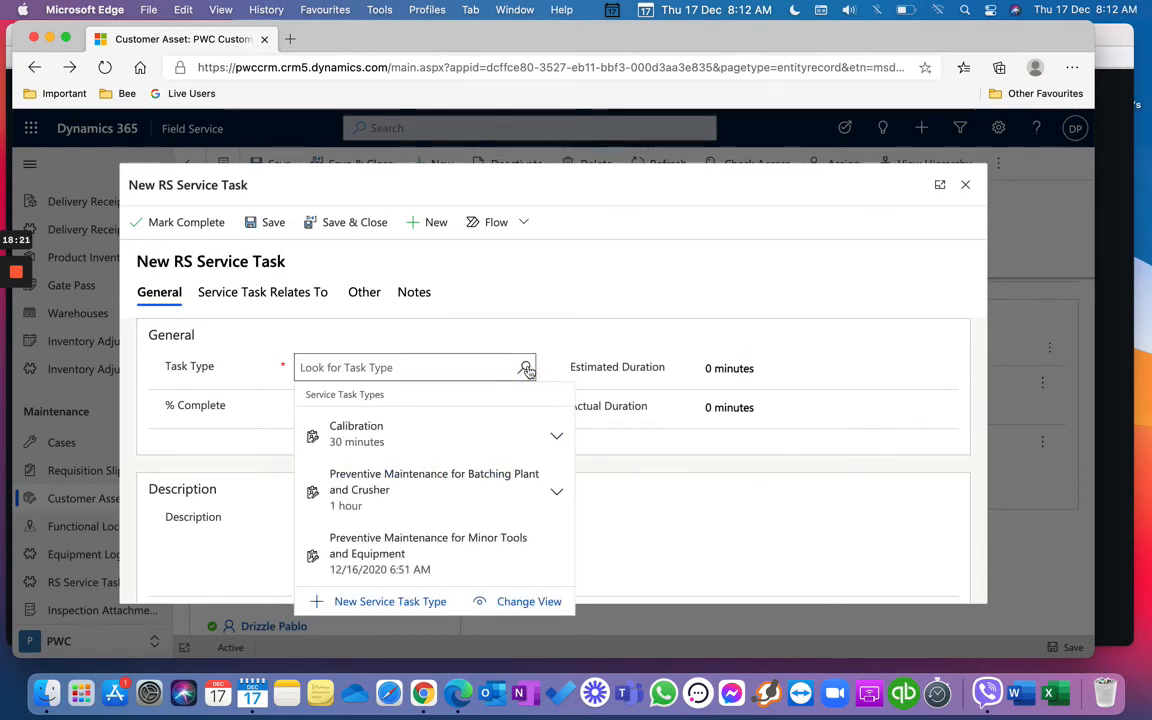
click(489, 503)
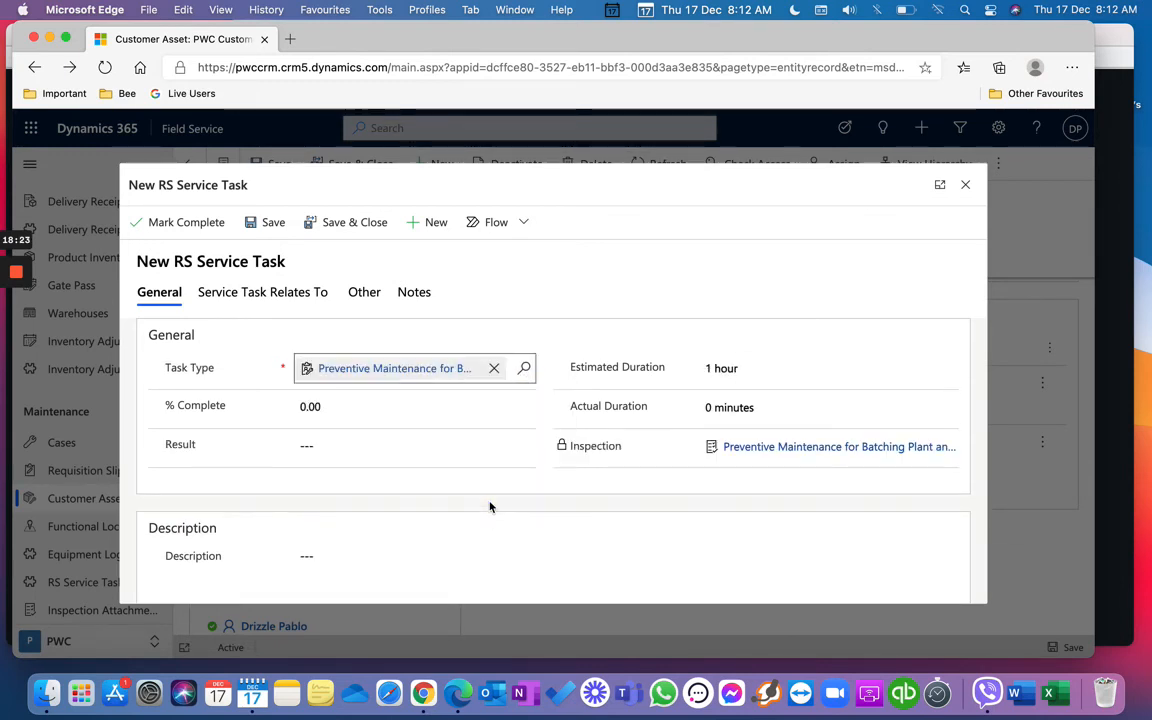
scroll(489, 506, down, 10)
scroll(489, 503, down, 3)
click(300, 310)
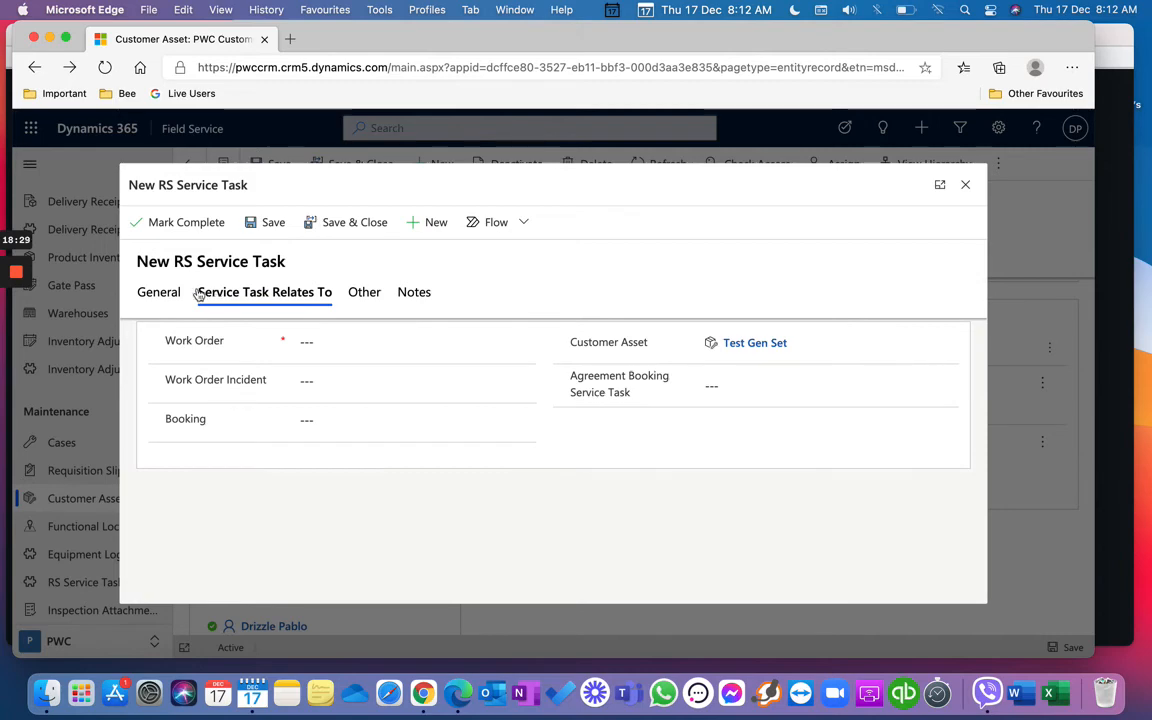
click(166, 296)
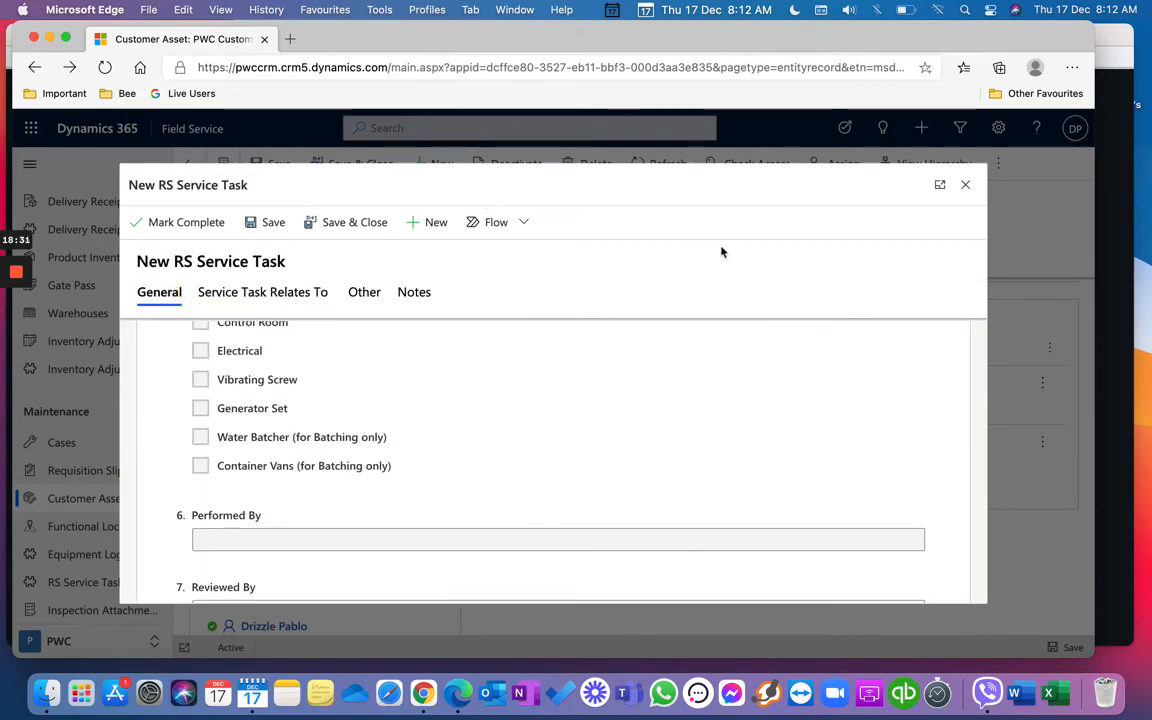
click(967, 186)
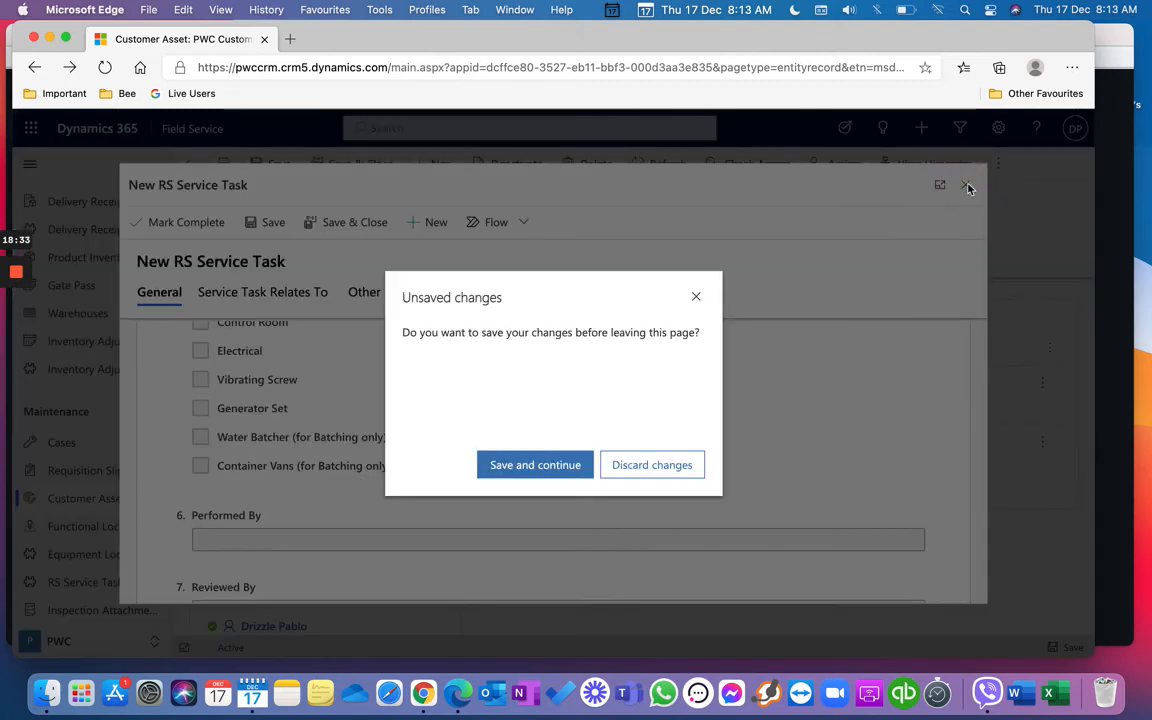
click(684, 466)
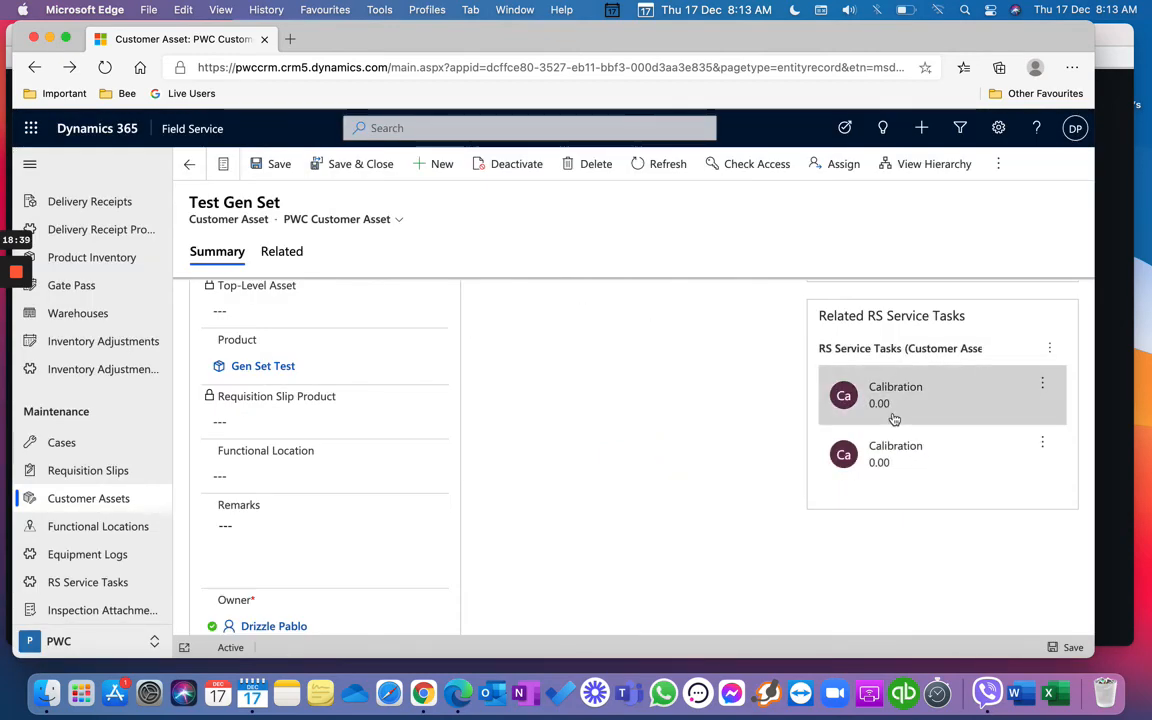
Step: Scroll to Test Gen Set's related service tasks and open the second Calibration task's form
scroll(894, 419, up, 3)
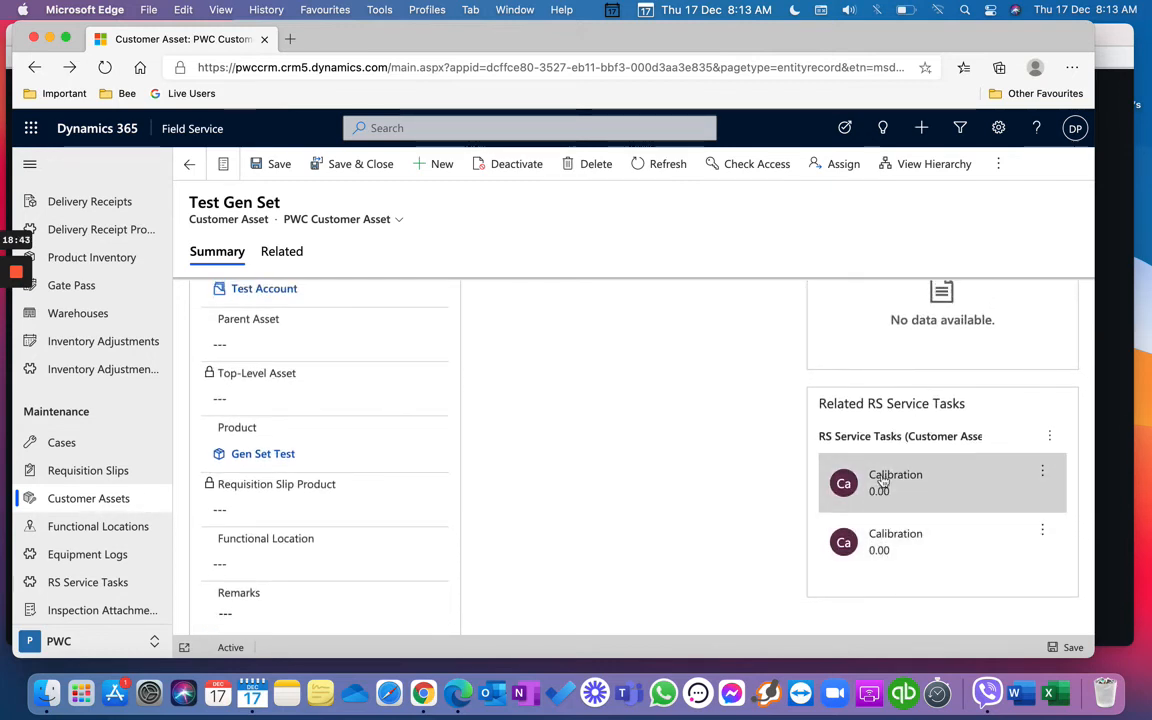
scroll(887, 543, down, 2)
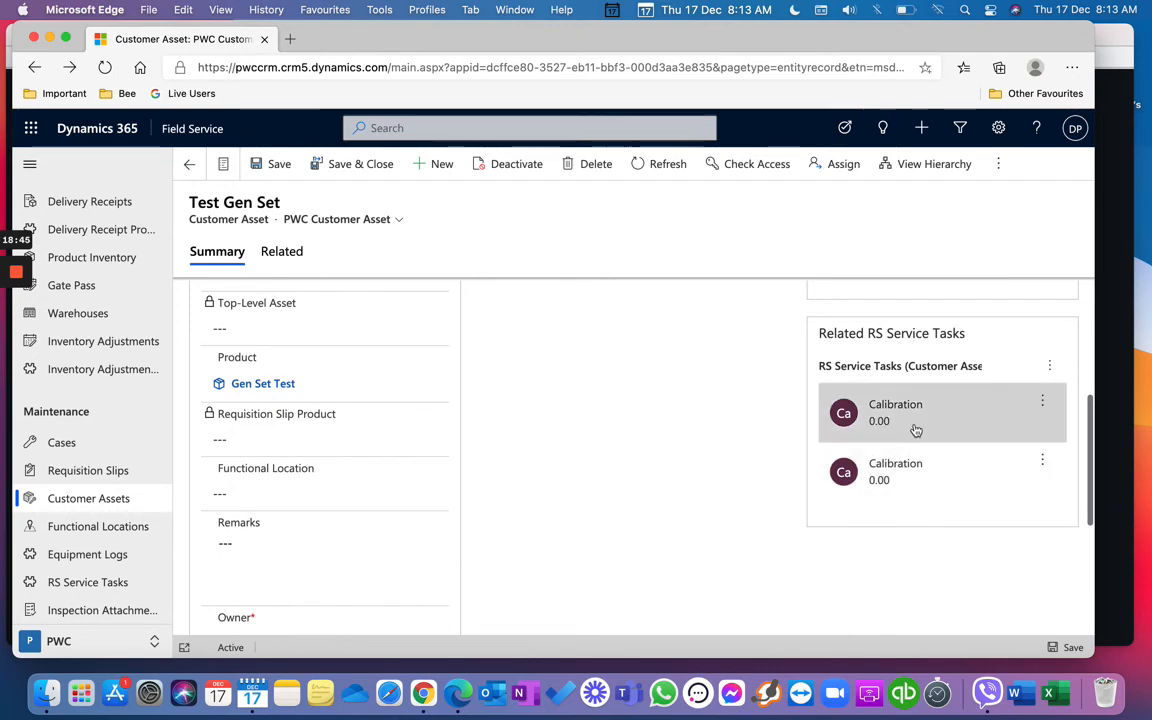
click(912, 488)
click(787, 463)
Step: Close the second Calibration task, open the first, check its Issued To options, and close it
scroll(787, 463, down, 1)
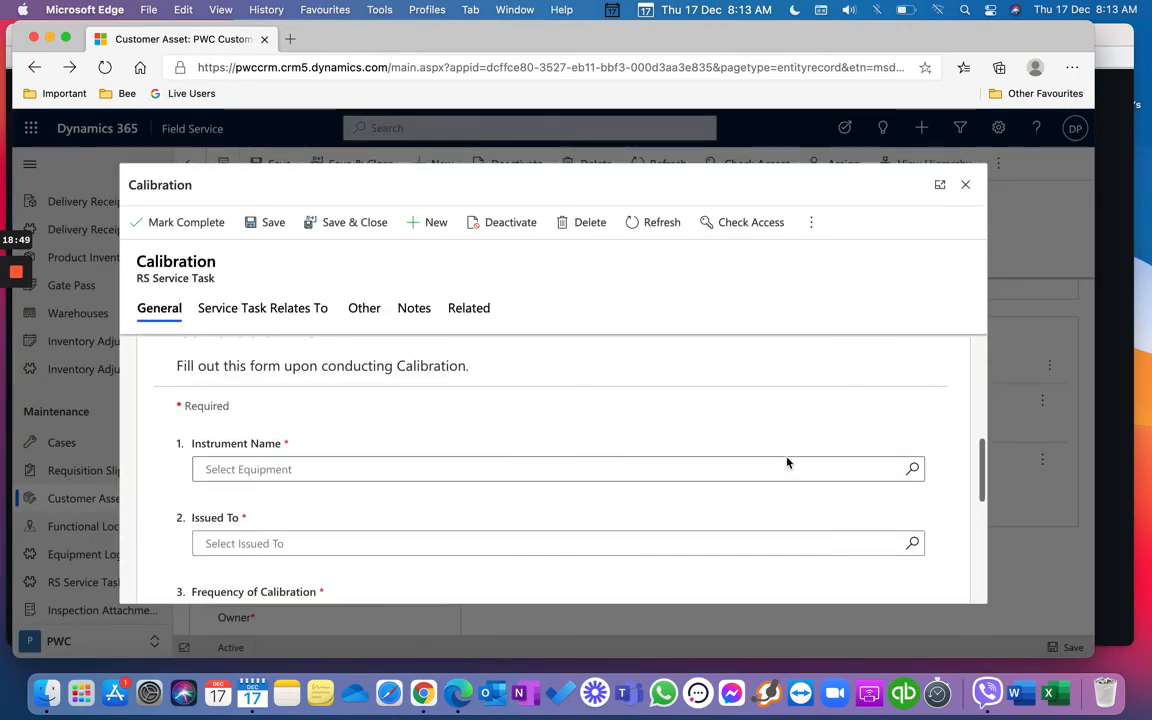
click(965, 192)
click(960, 414)
scroll(850, 430, down, 5)
scroll(827, 455, down, 2)
scroll(827, 455, down, 3)
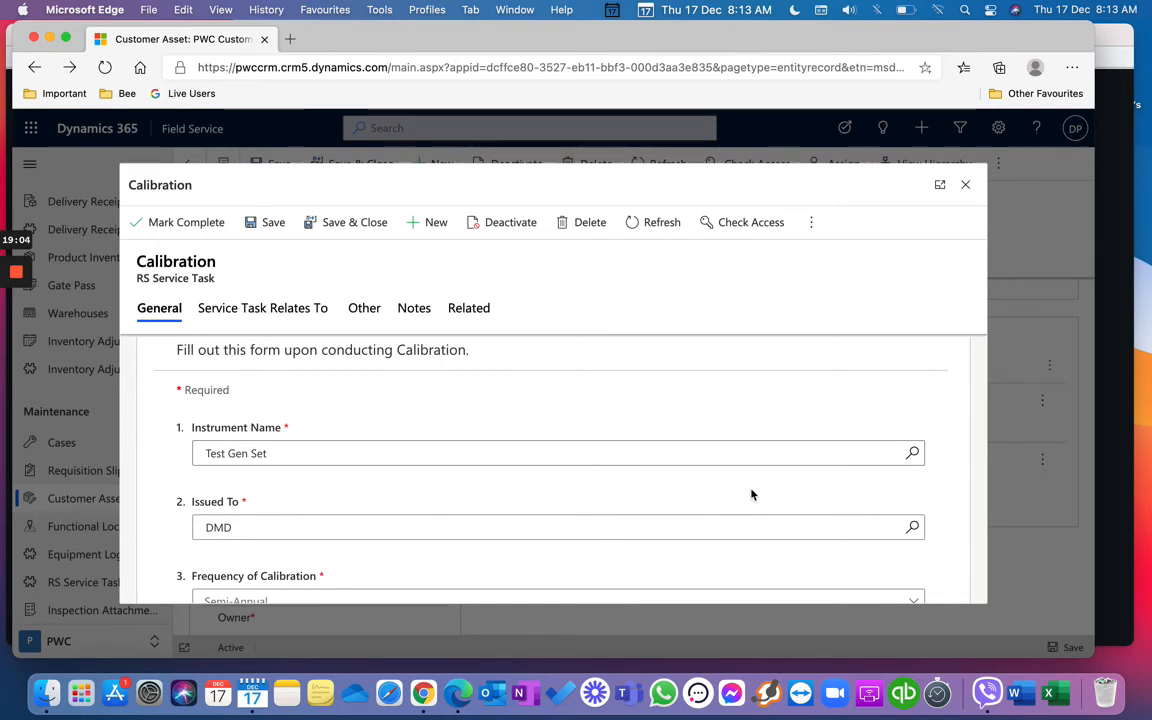
click(914, 529)
scroll(918, 532, down, 2)
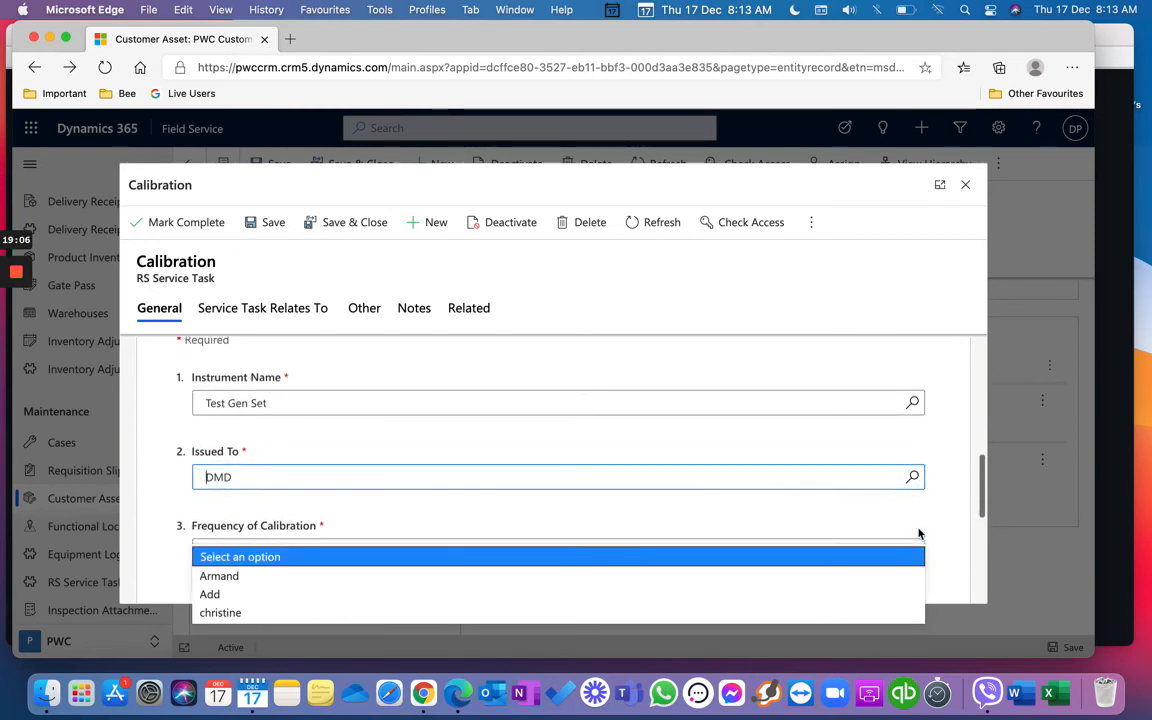
click(914, 476)
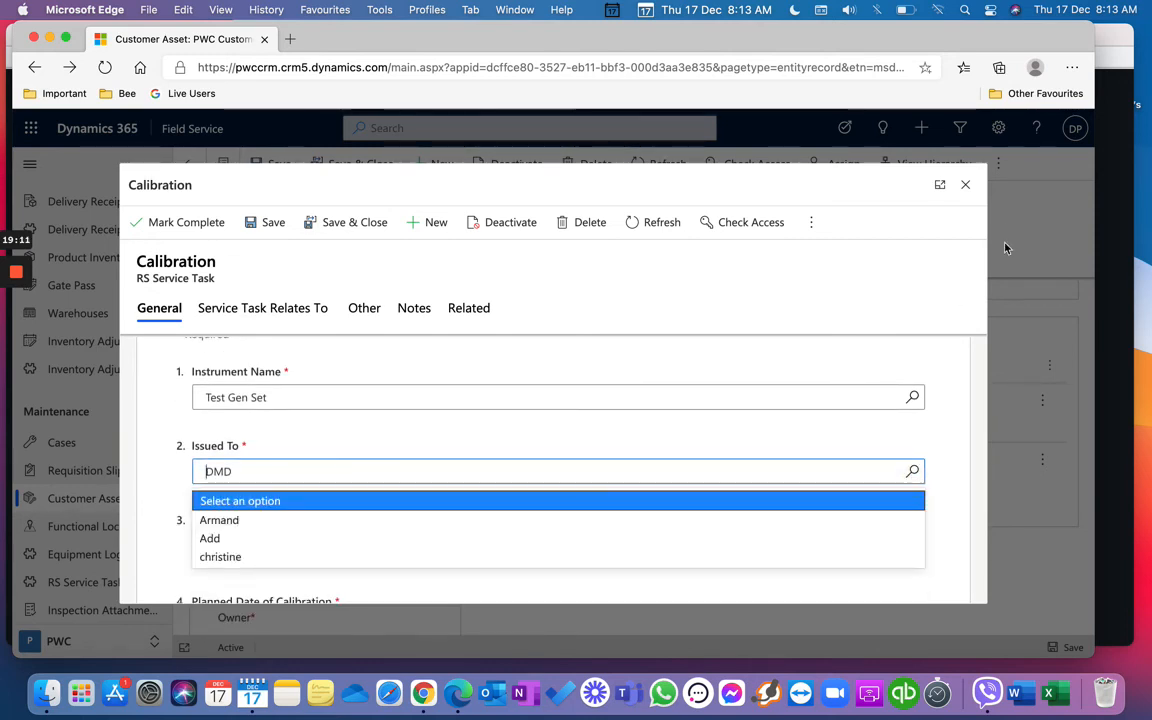
click(965, 185)
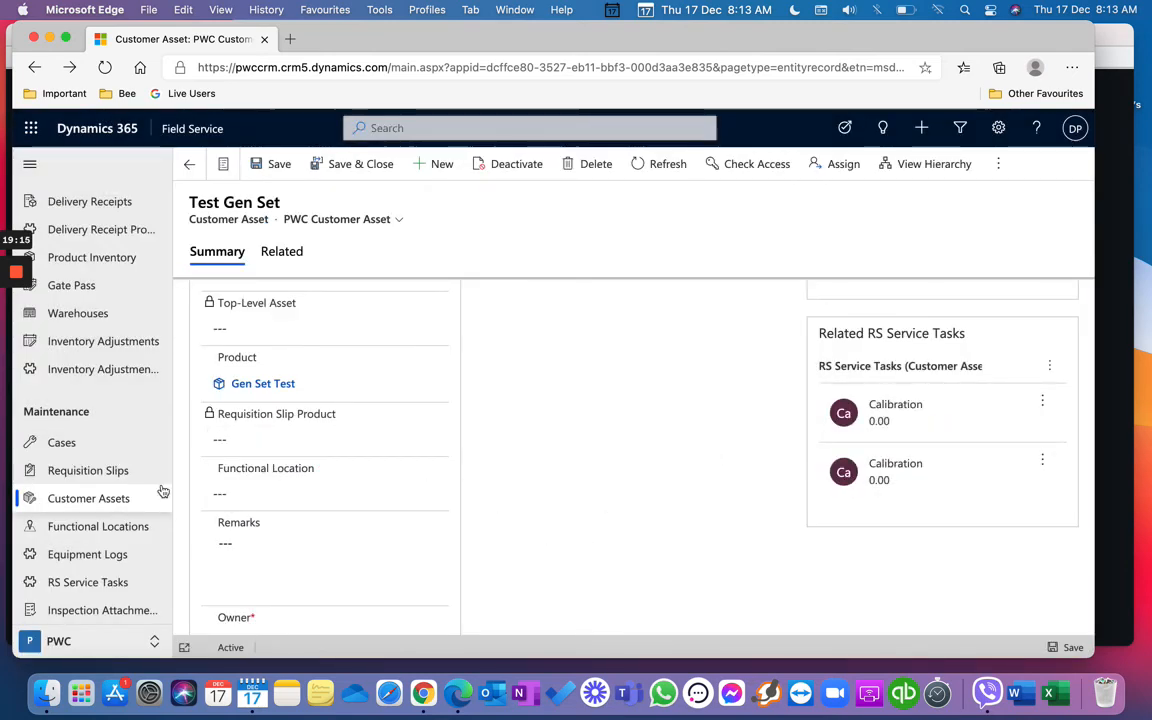
Step: Visit the Functional Locations, Equipment Logs and RS Service Tasks lists, then All Cases
click(118, 538)
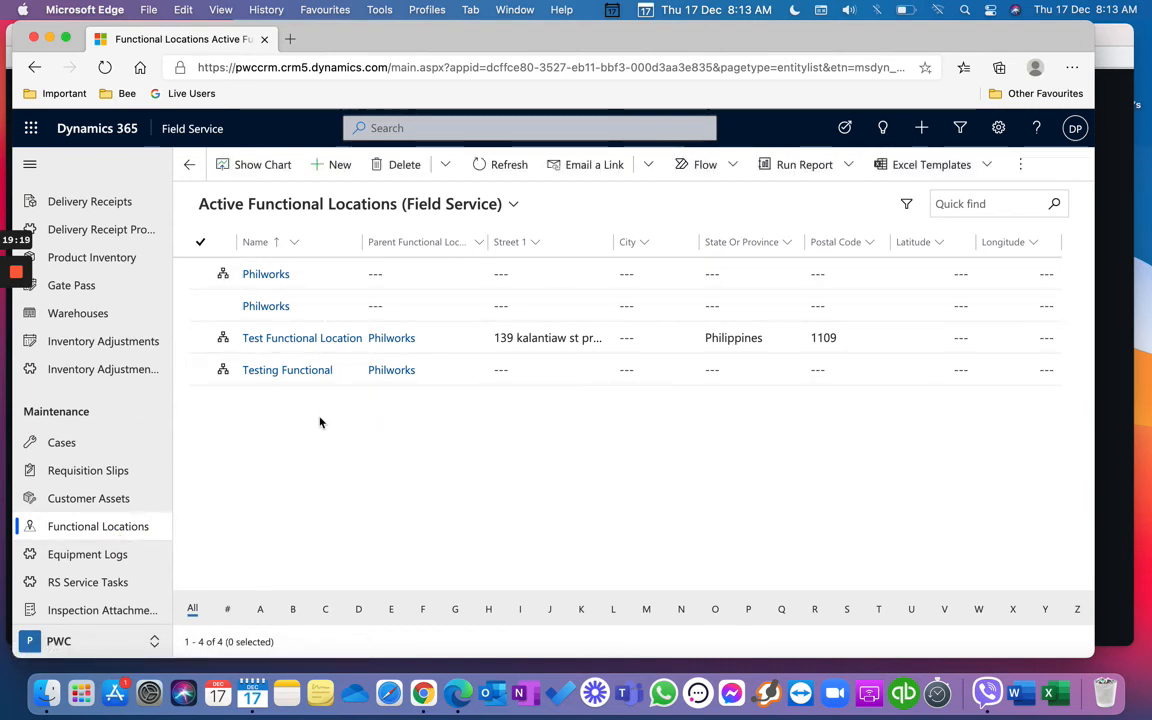
click(116, 555)
click(120, 583)
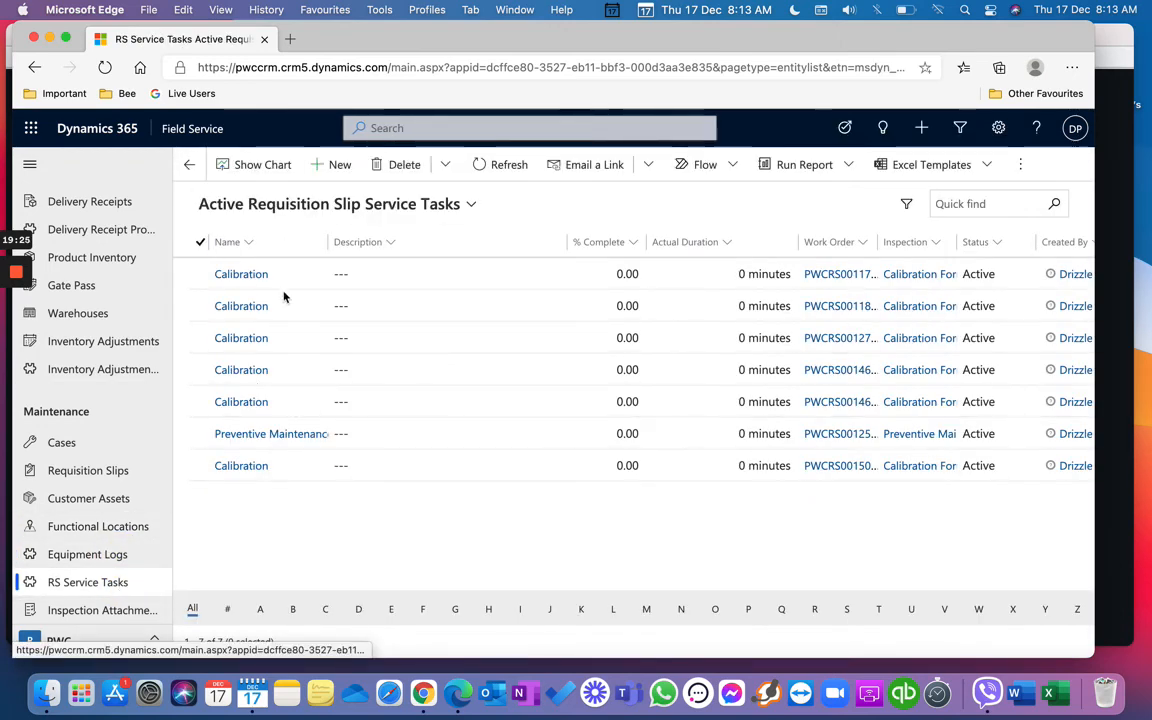
click(142, 447)
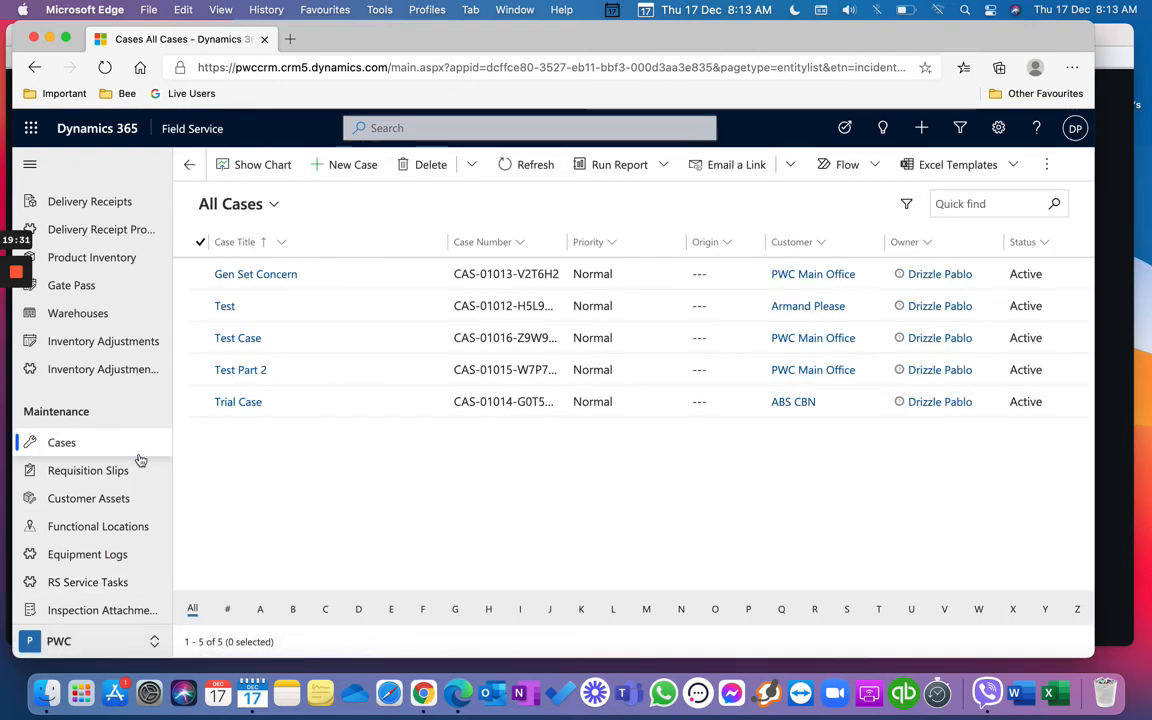
Step: Browse Requisition Slips through Inspection Attachments, return to All Cases, and start a search
click(141, 471)
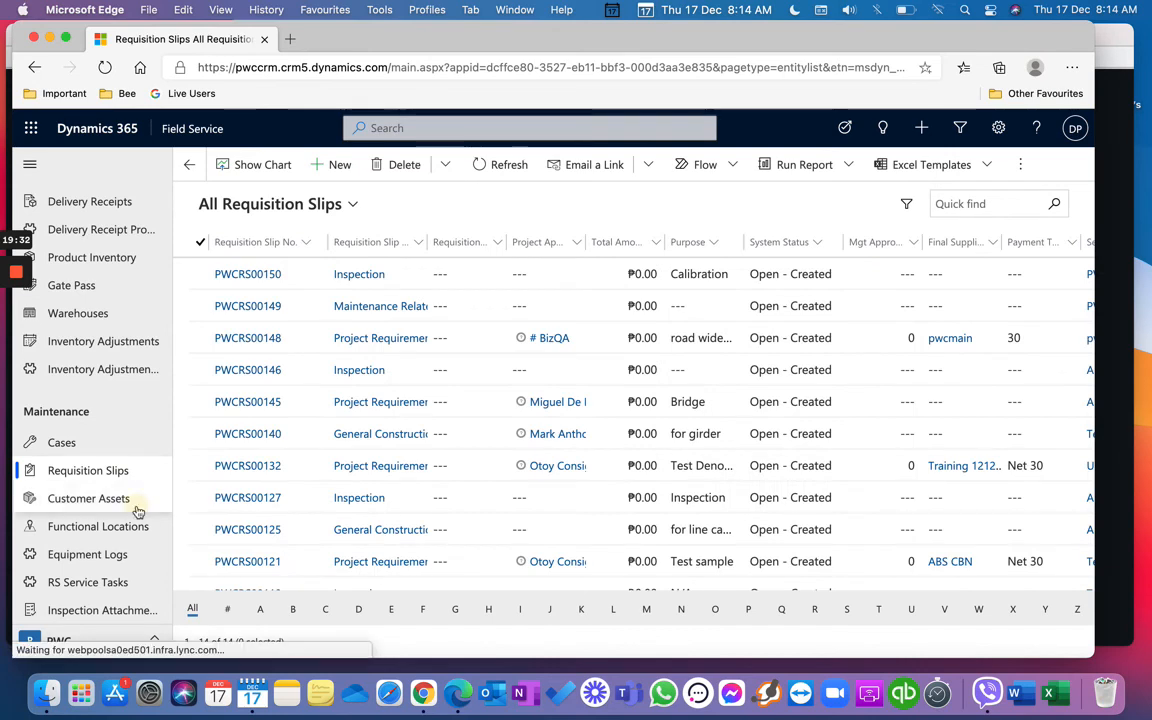
click(138, 509)
click(141, 527)
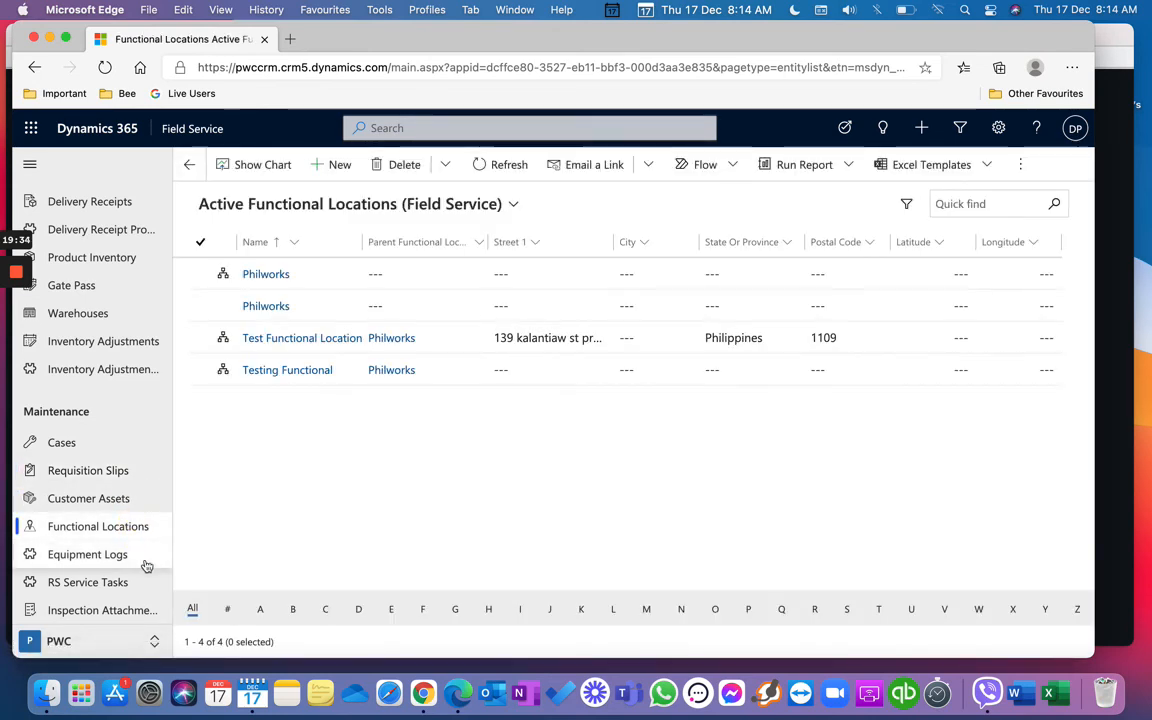
click(146, 566)
click(146, 583)
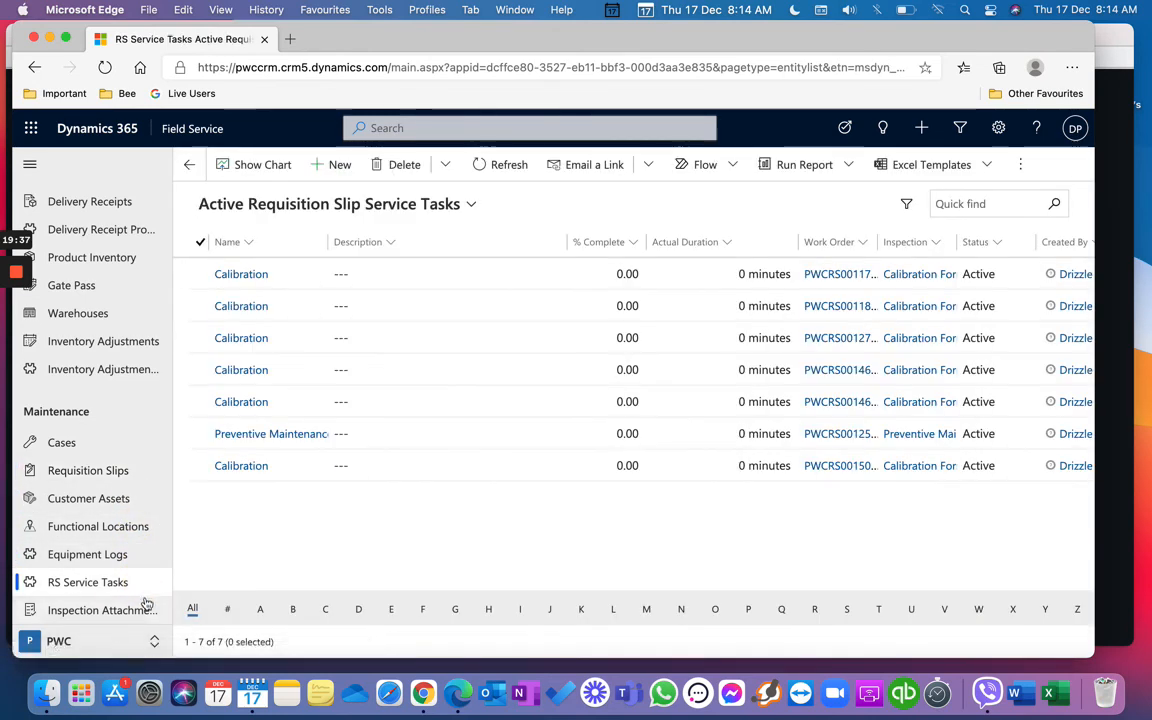
click(146, 609)
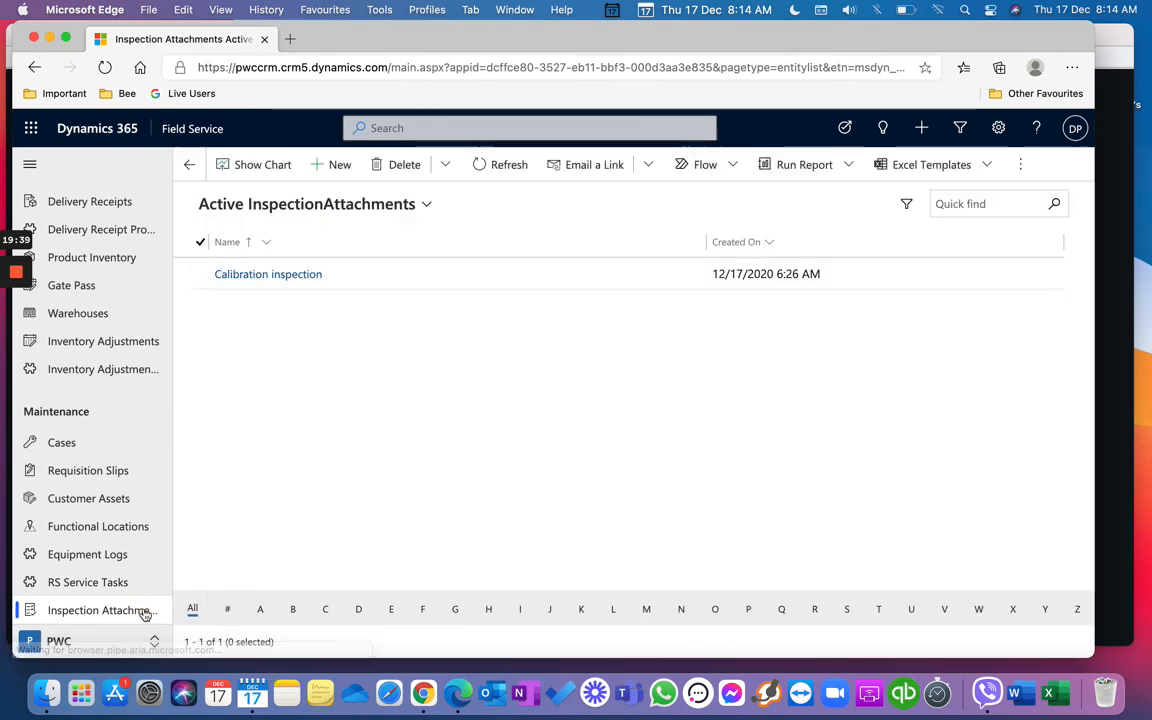
click(125, 453)
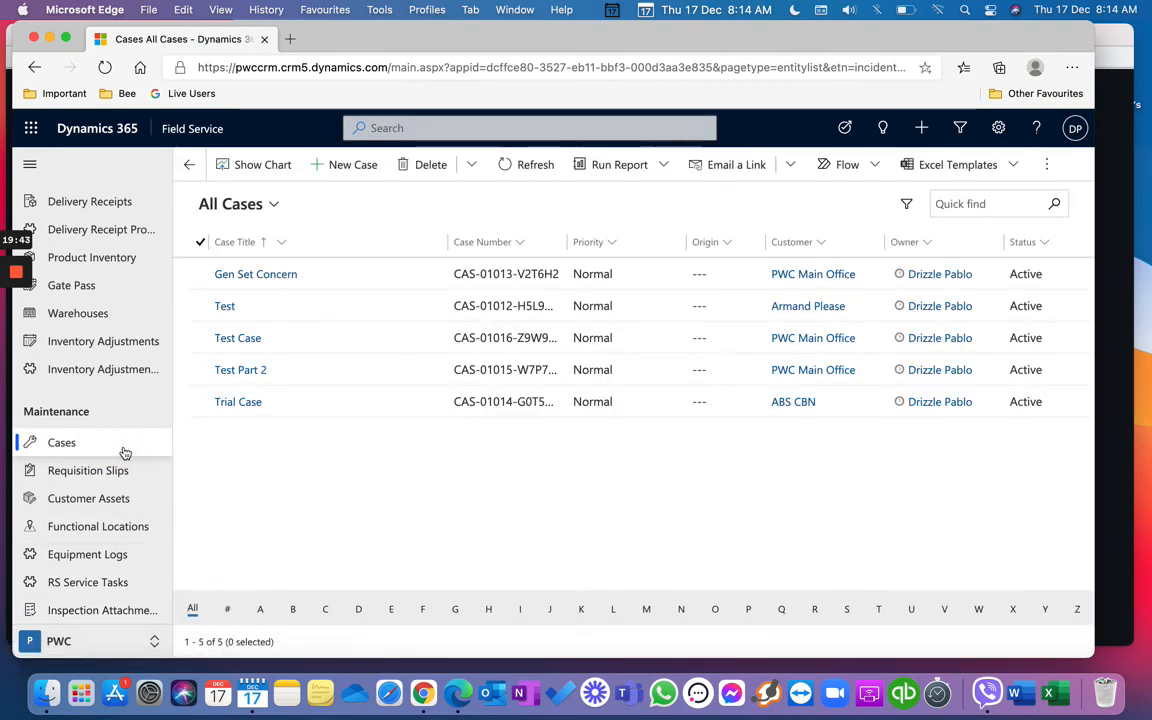
click(390, 127)
text(gen*)
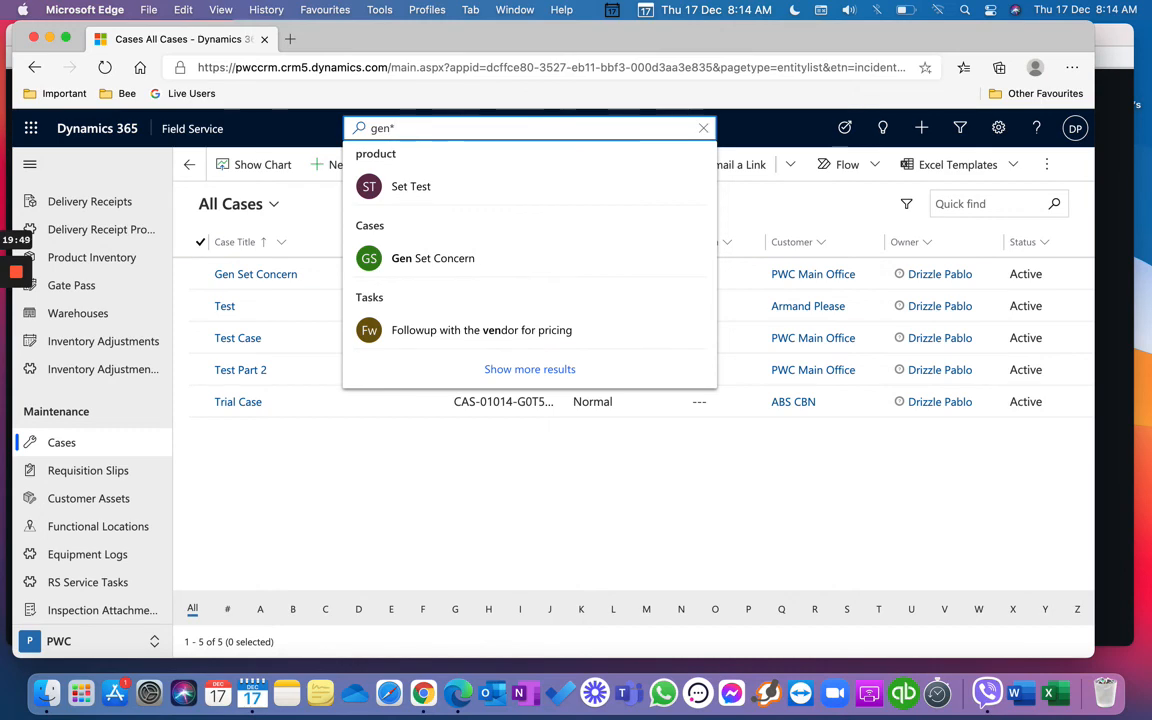
key(Return)
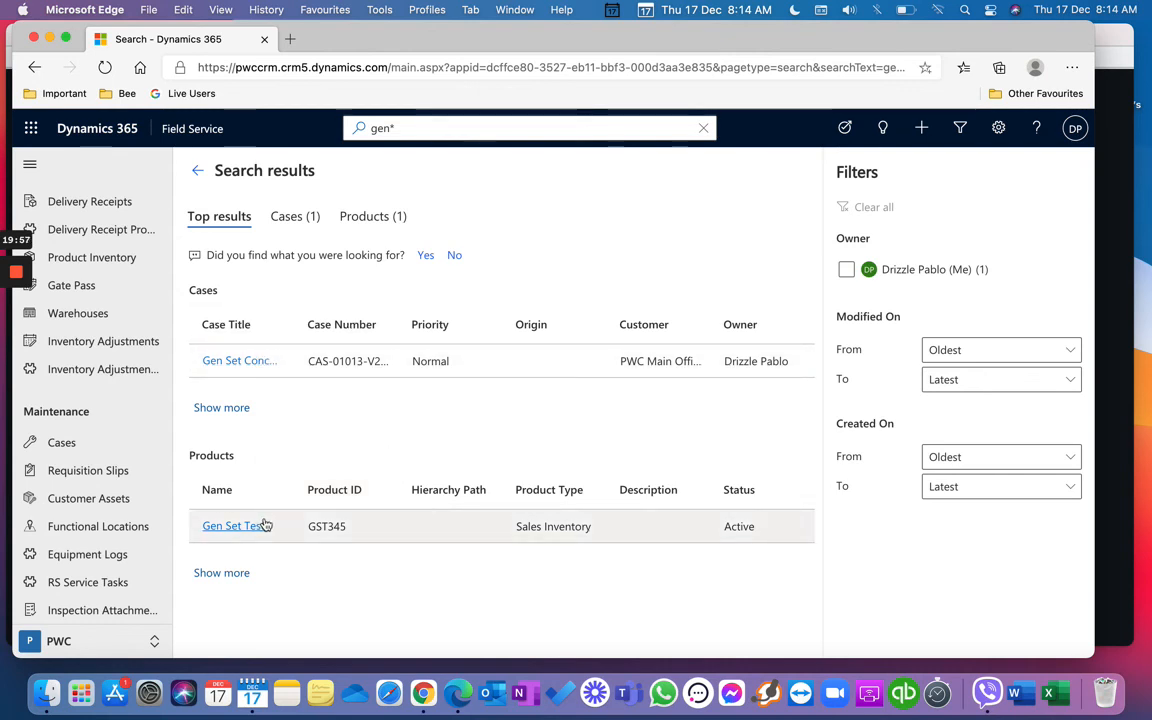
click(487, 125)
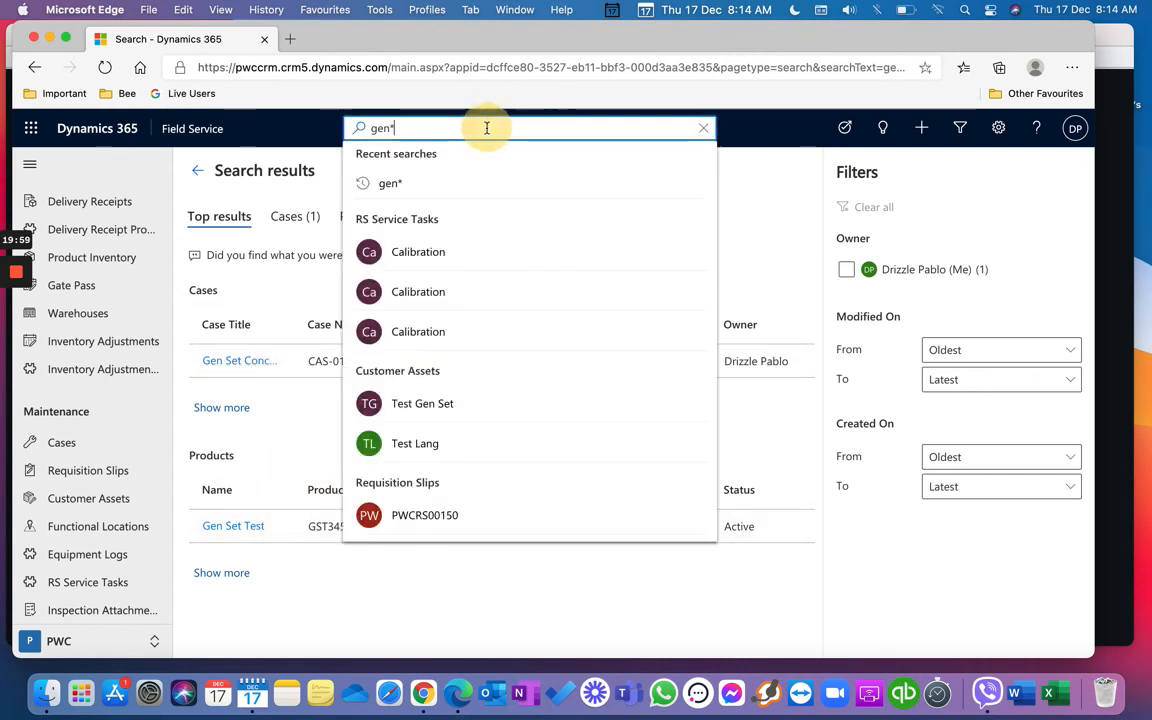
key(BackSpace)
key(BackSpace)
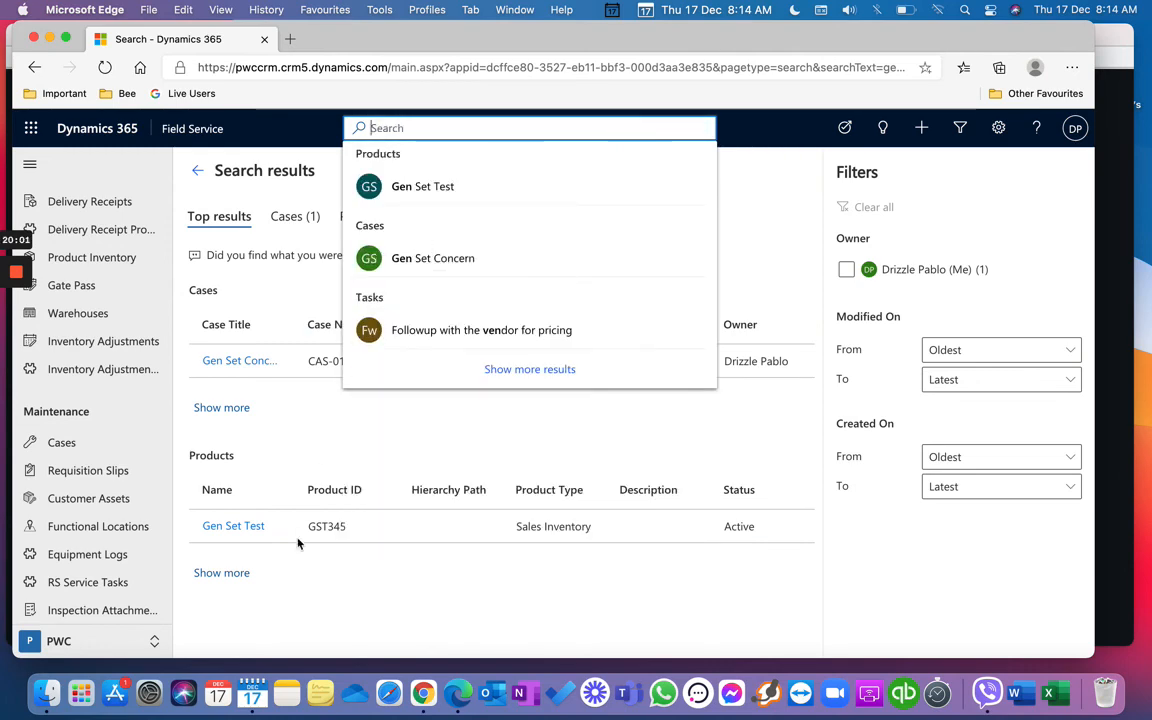
click(116, 442)
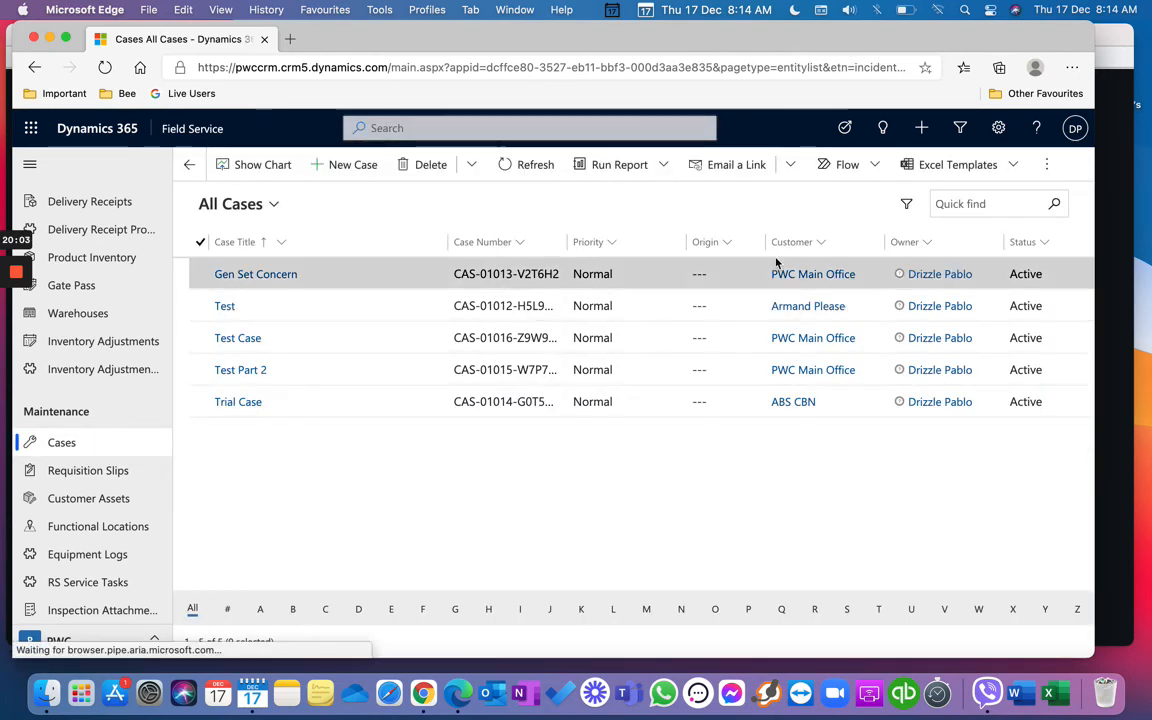
Step: Quick-find the cases list with the keyword 'gen'
click(996, 200)
text(gen)
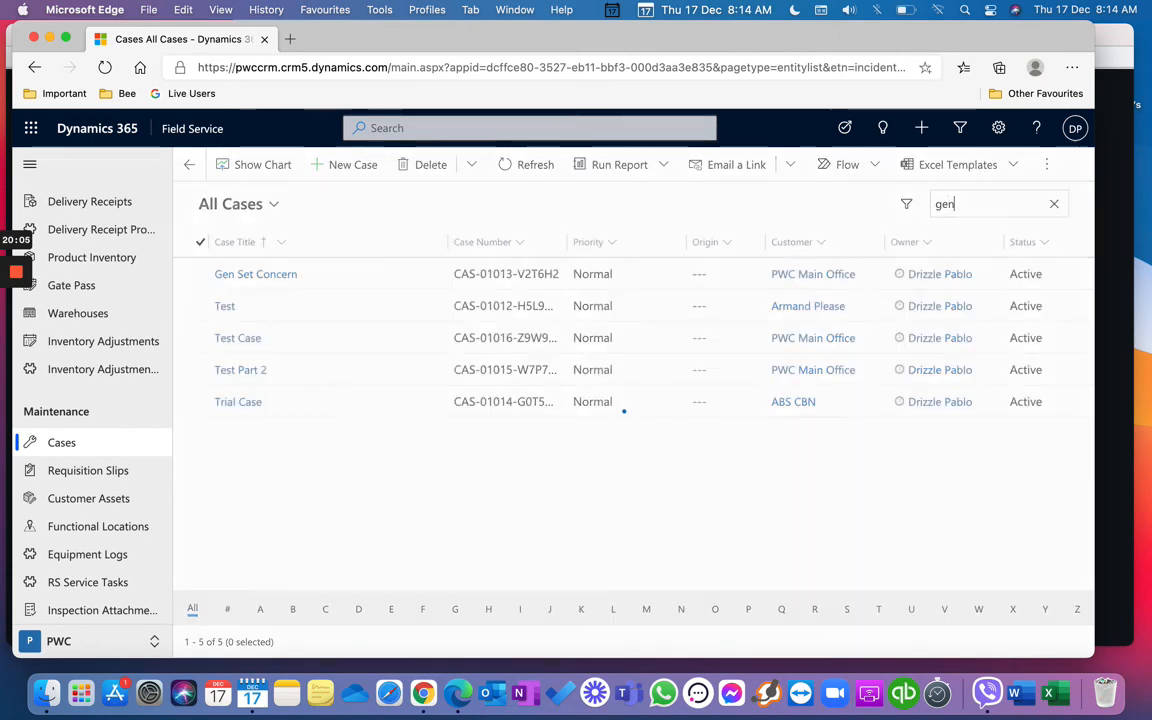
key(Return)
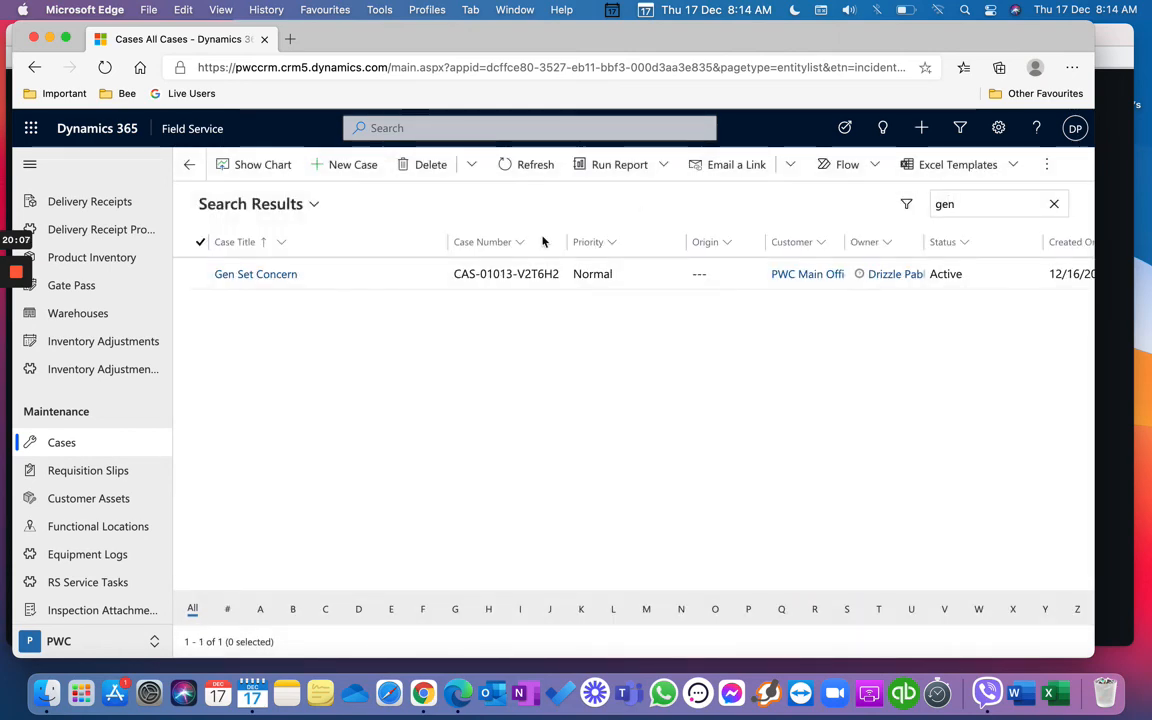
Step: Filter Requisition Slips by 'in' and then 'c*', clearing each filter
click(72, 470)
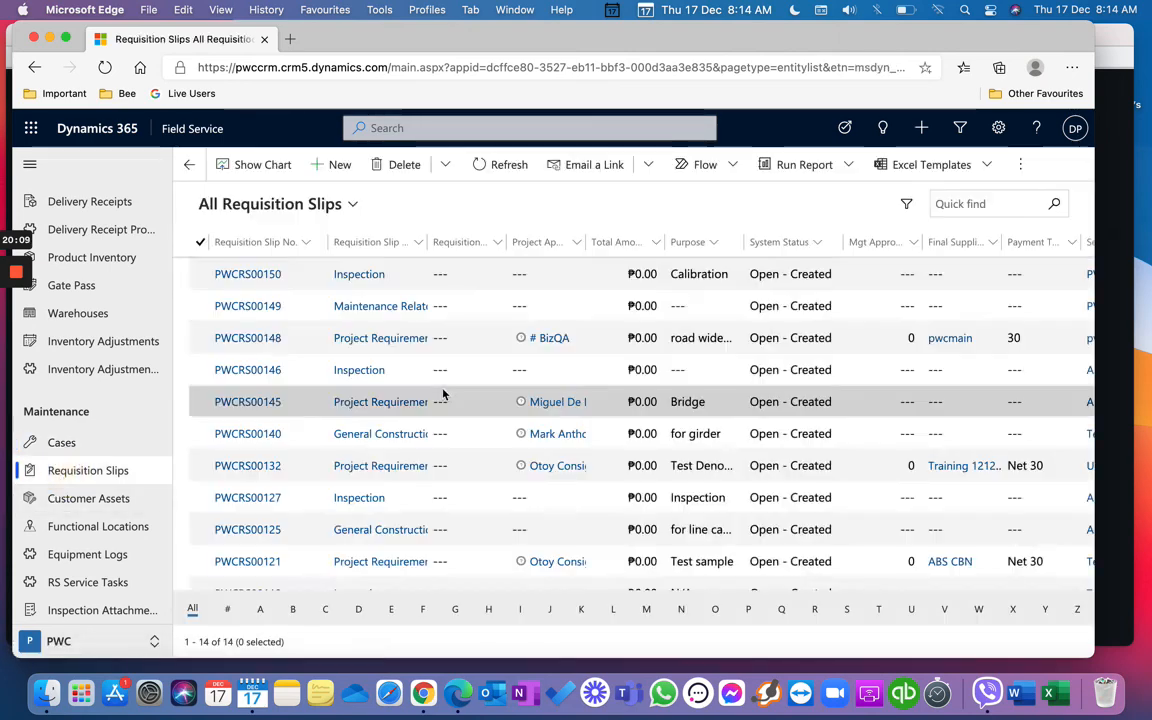
click(977, 205)
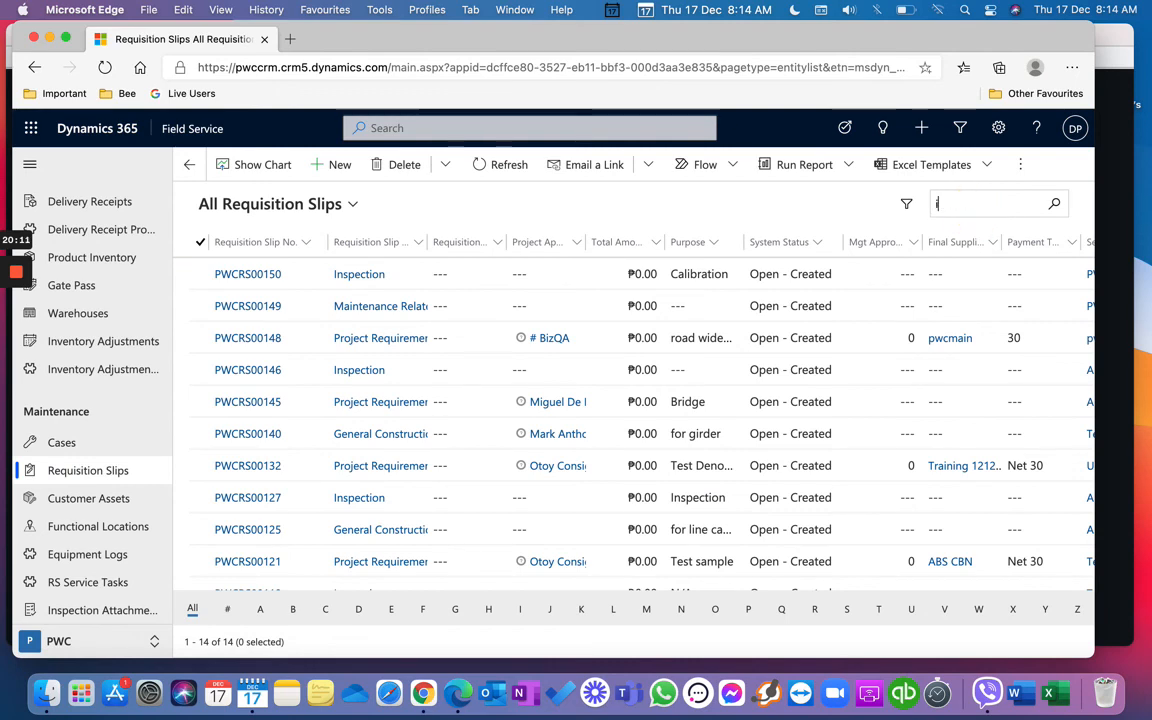
text(in)
key(Return)
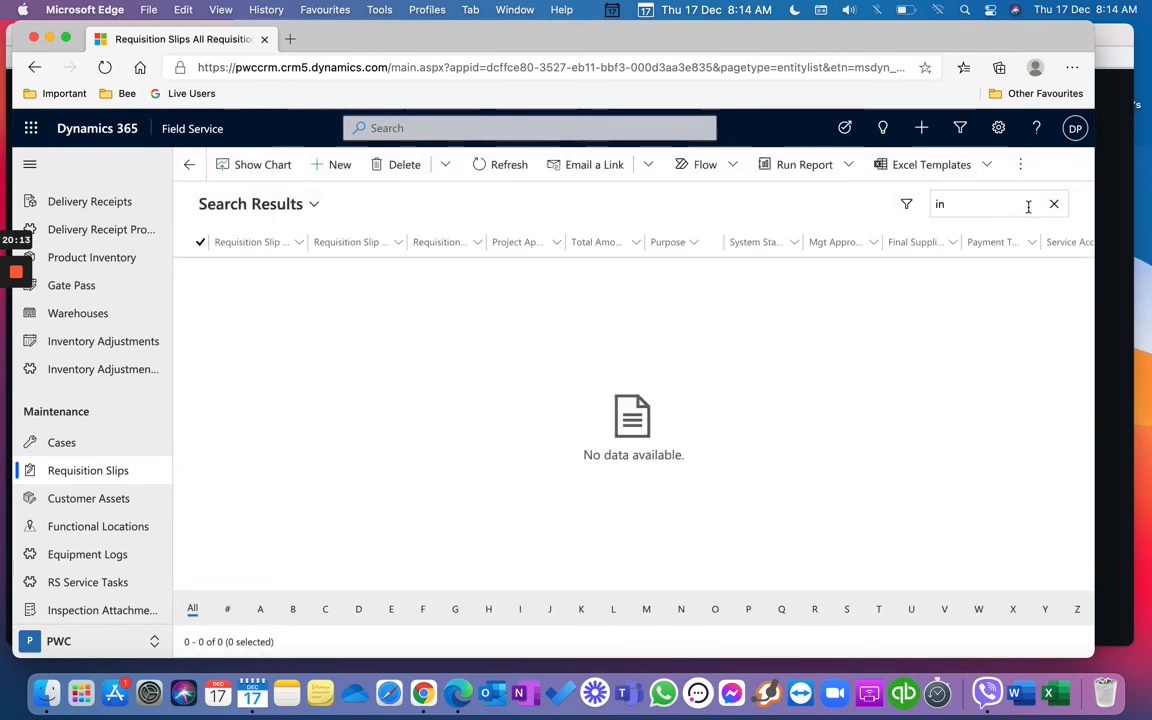
click(1052, 205)
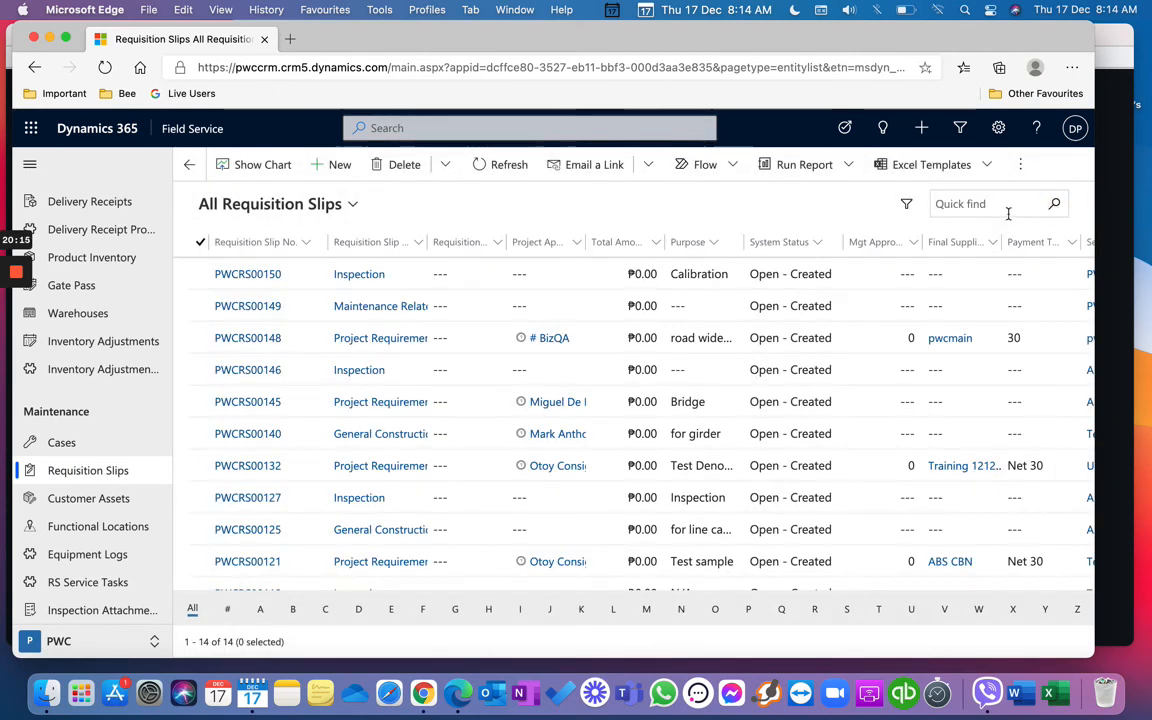
text(c*)
key(Return)
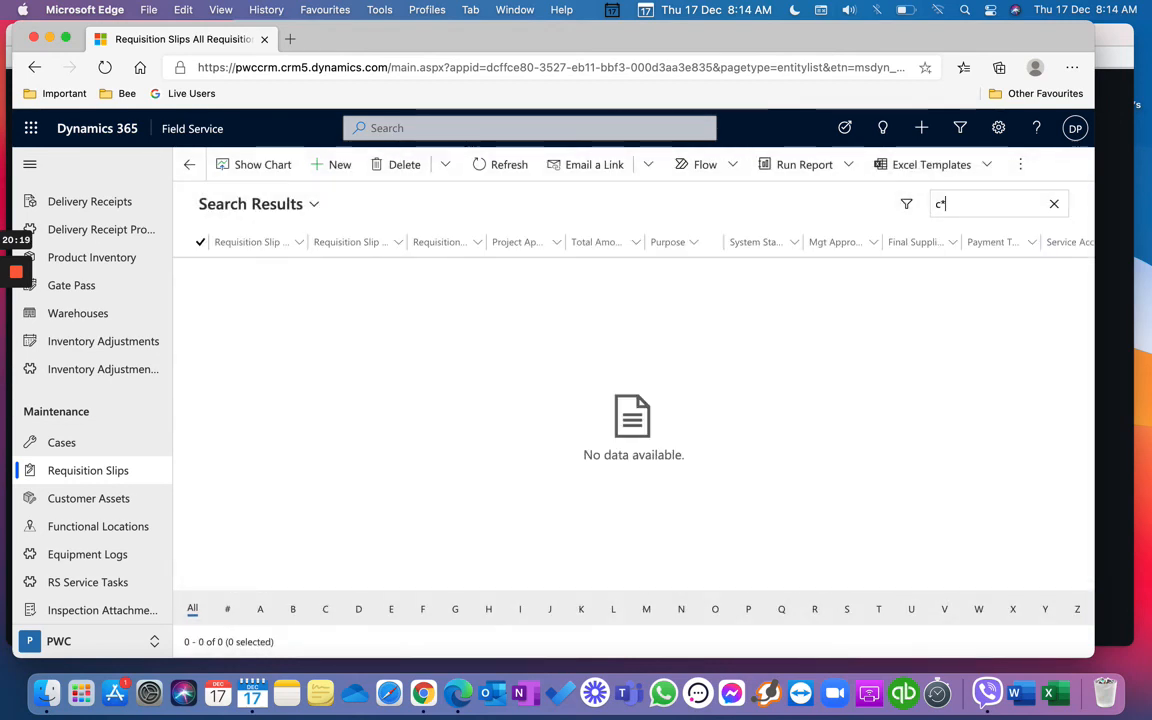
click(1058, 206)
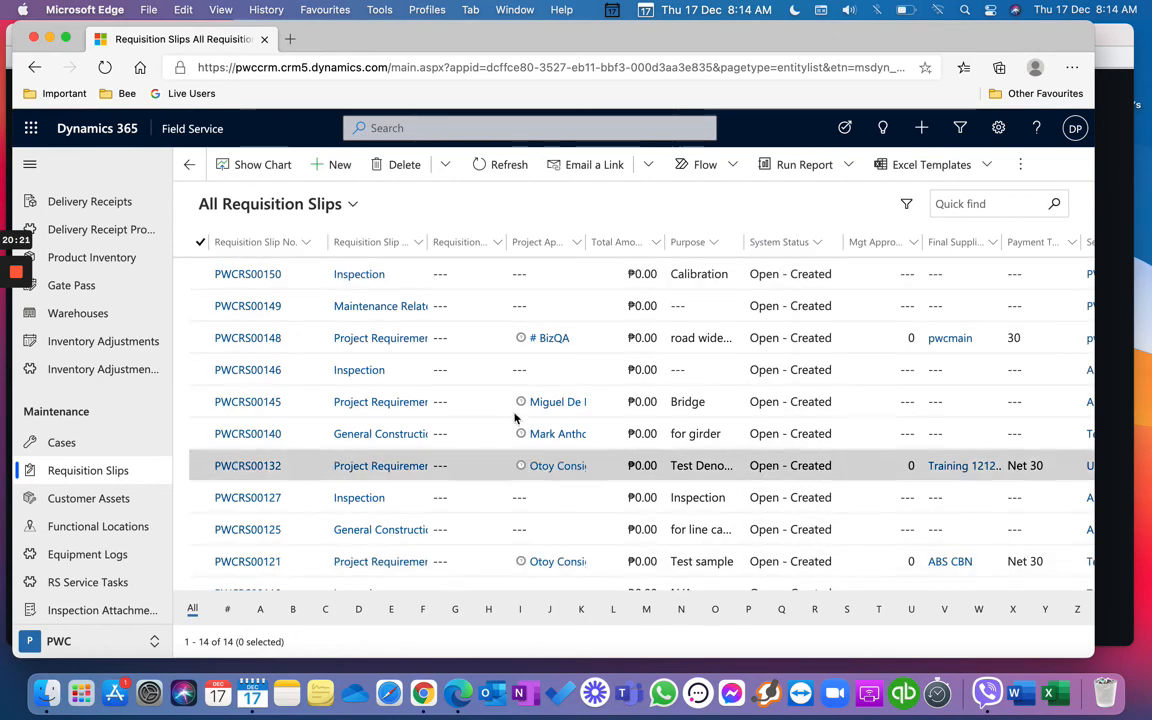
Step: Bring up the My Open Equipment Logs list
scroll(502, 586, down, 3)
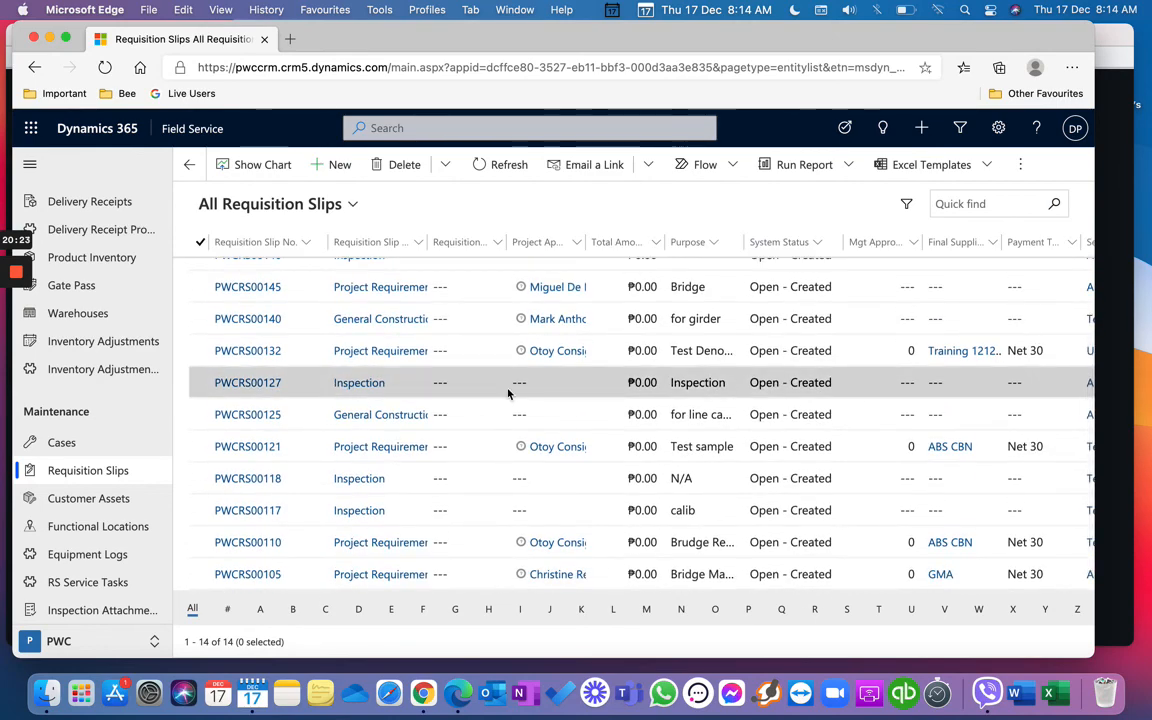
scroll(380, 395, up, 3)
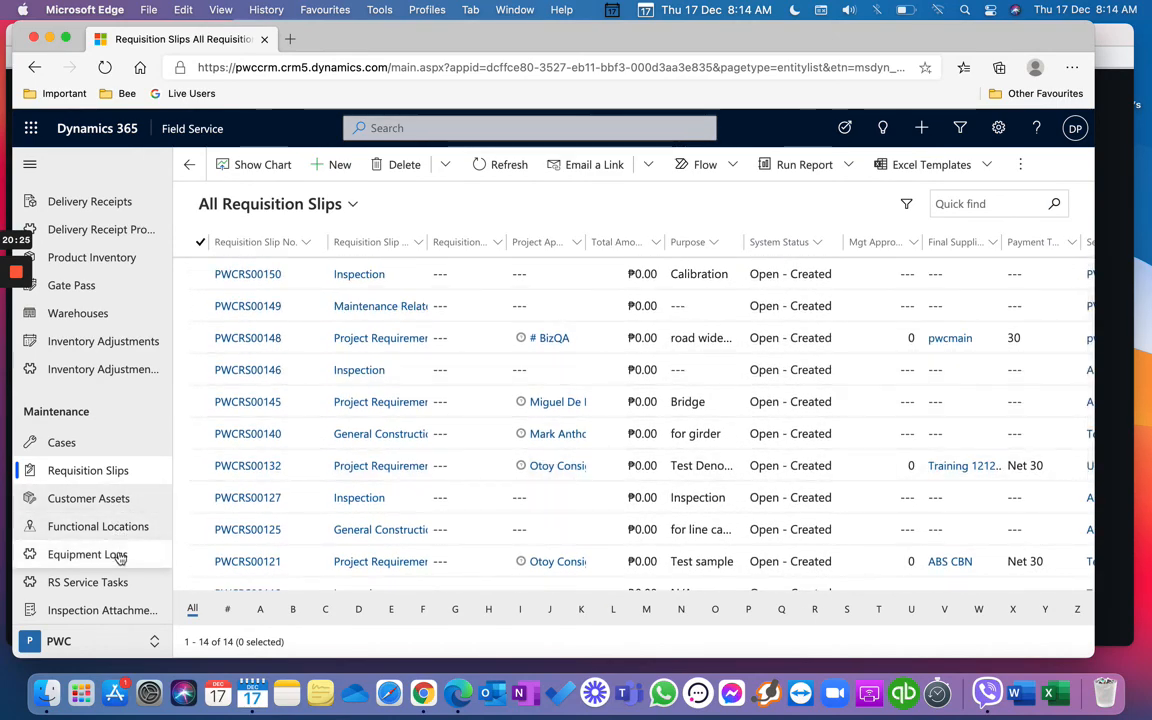
click(119, 560)
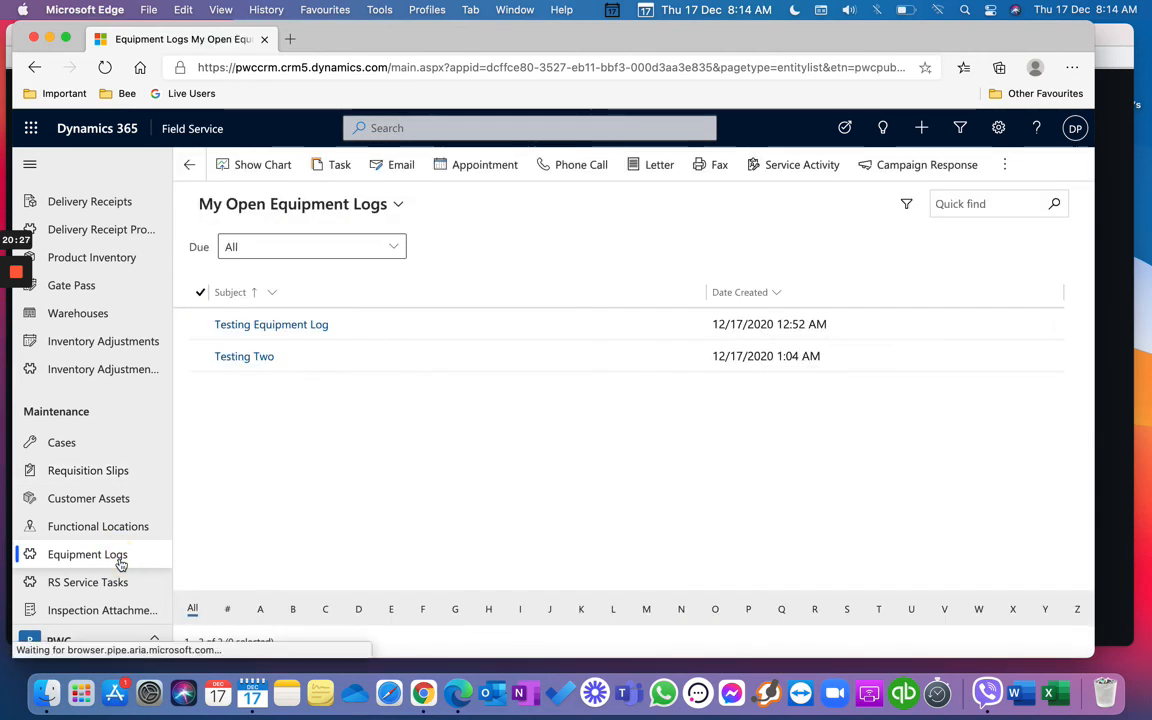
Step: Open the 'Test' case from All Cases and jump to its gate pass PWCGP00059
click(98, 442)
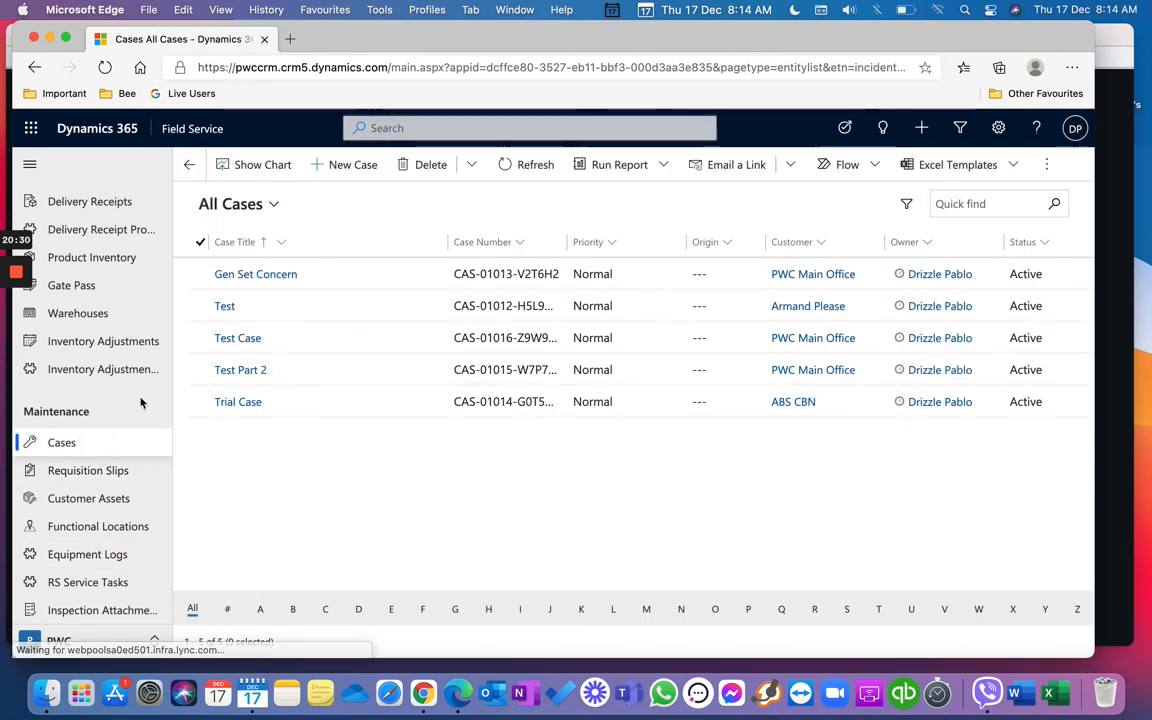
click(224, 306)
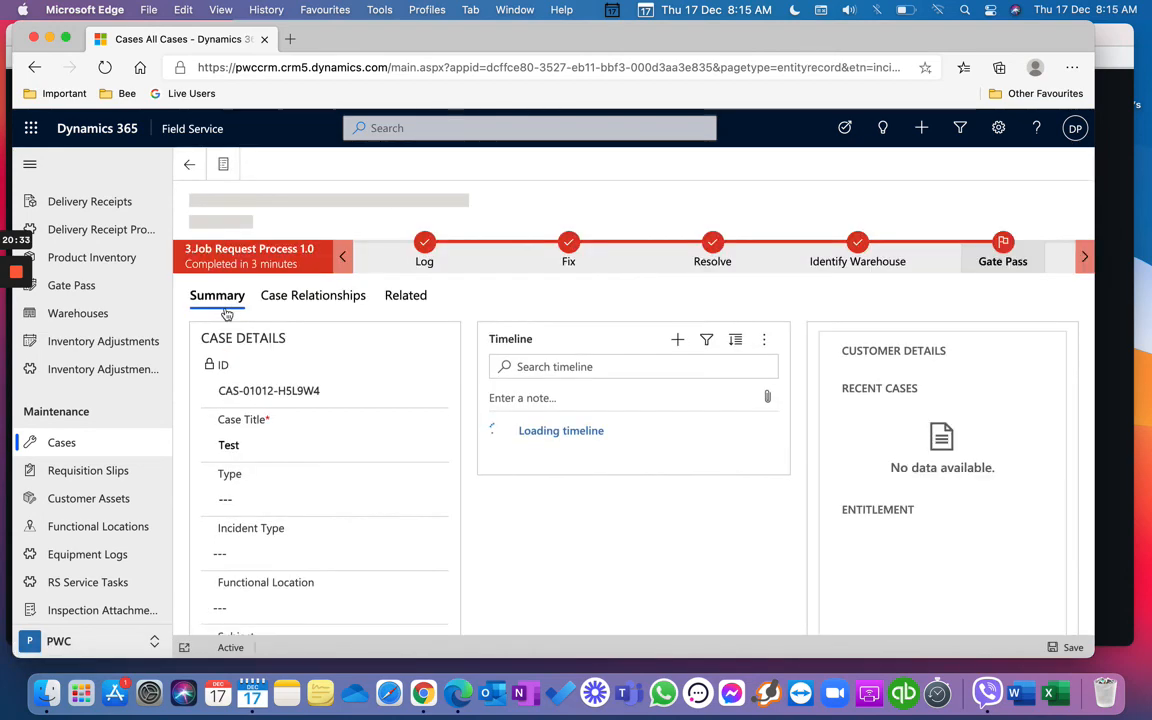
click(1016, 275)
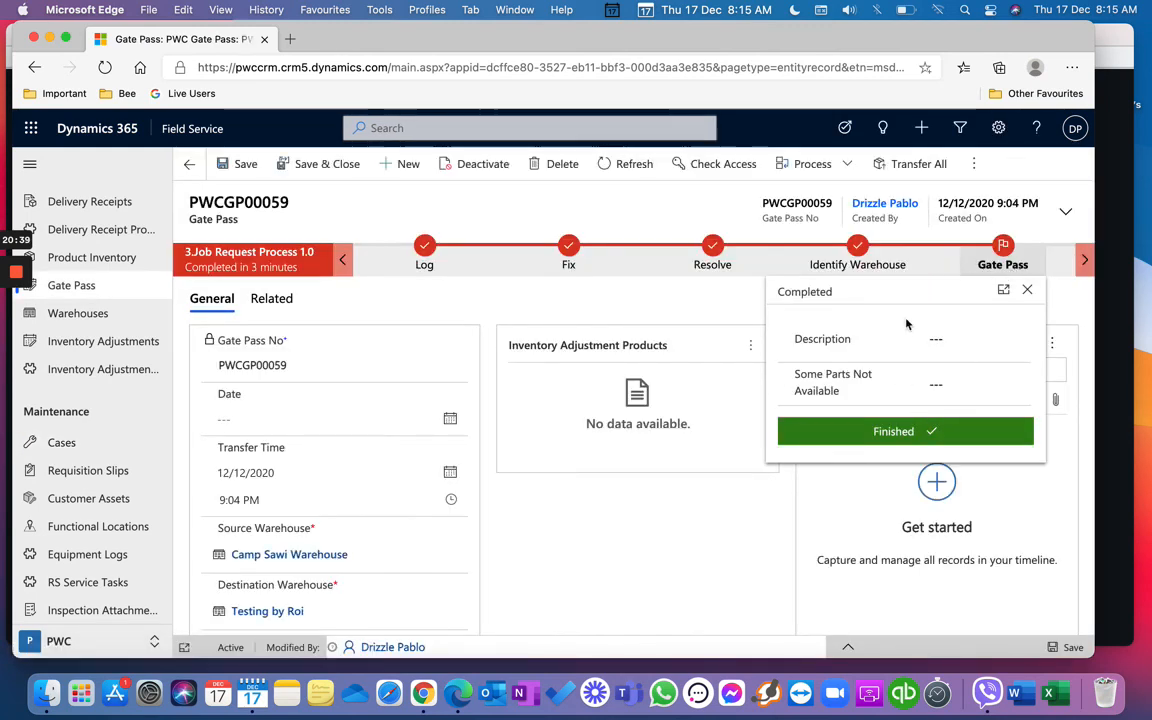
Step: Begin a new inventory adjustment product on gate pass PWCGP00059, cancel it, and return to All Cases
click(641, 584)
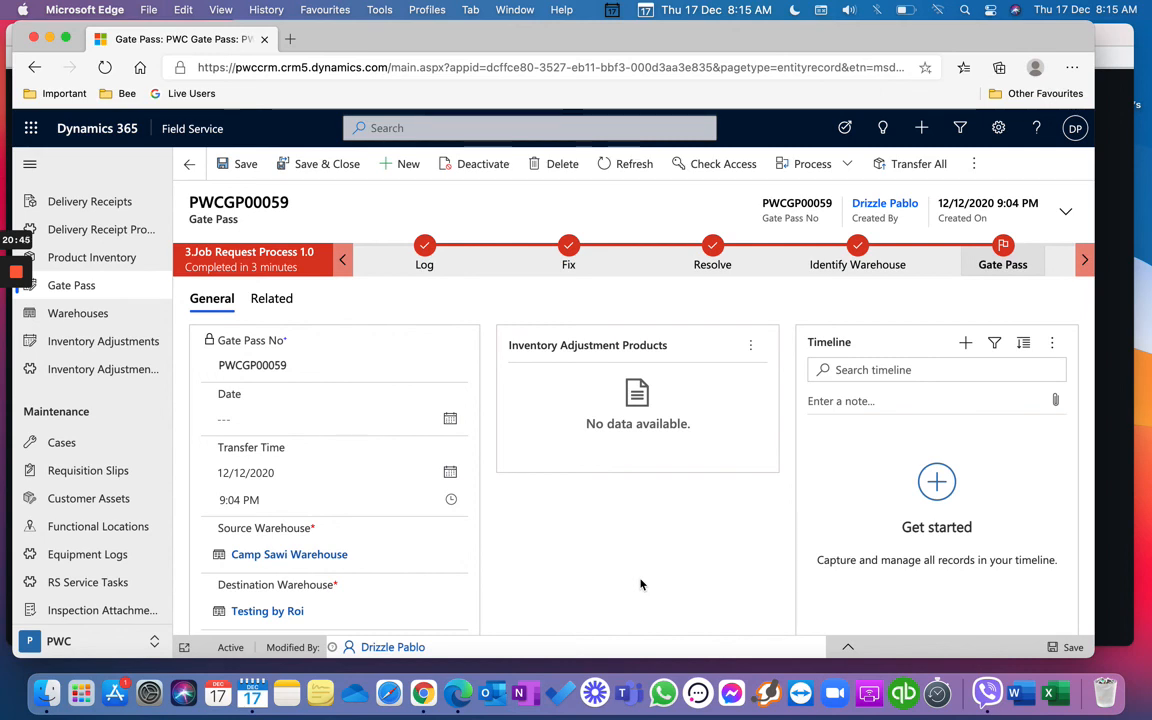
click(750, 344)
click(786, 387)
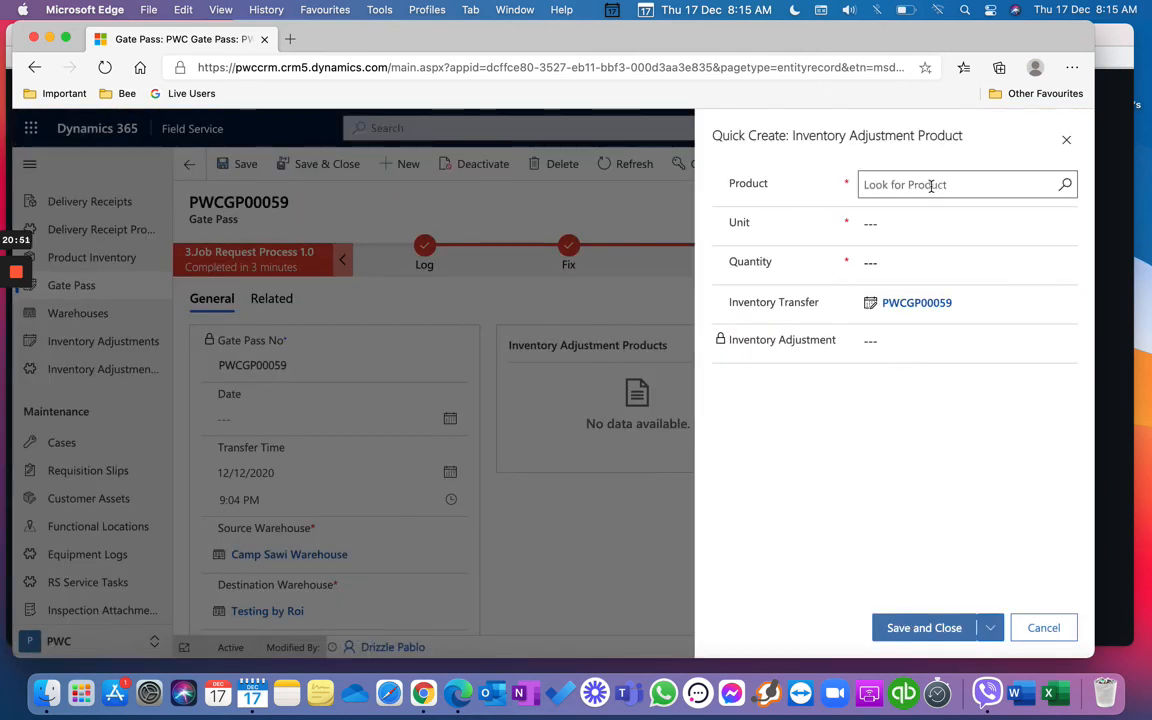
click(931, 186)
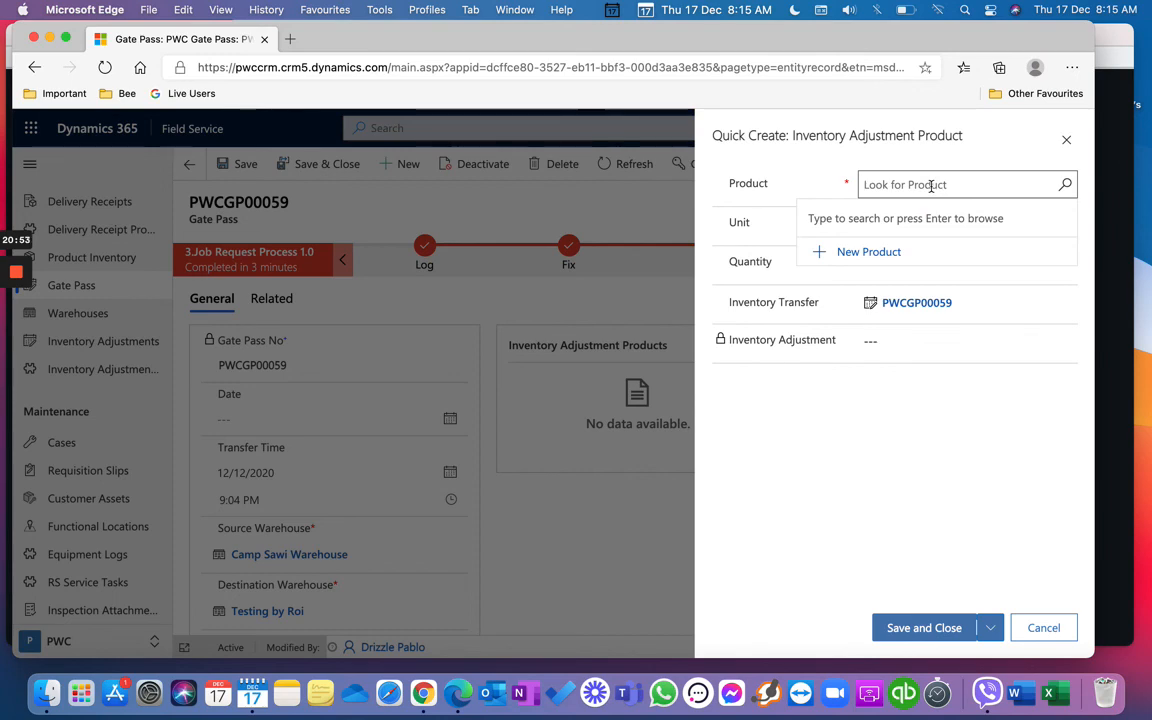
click(1042, 627)
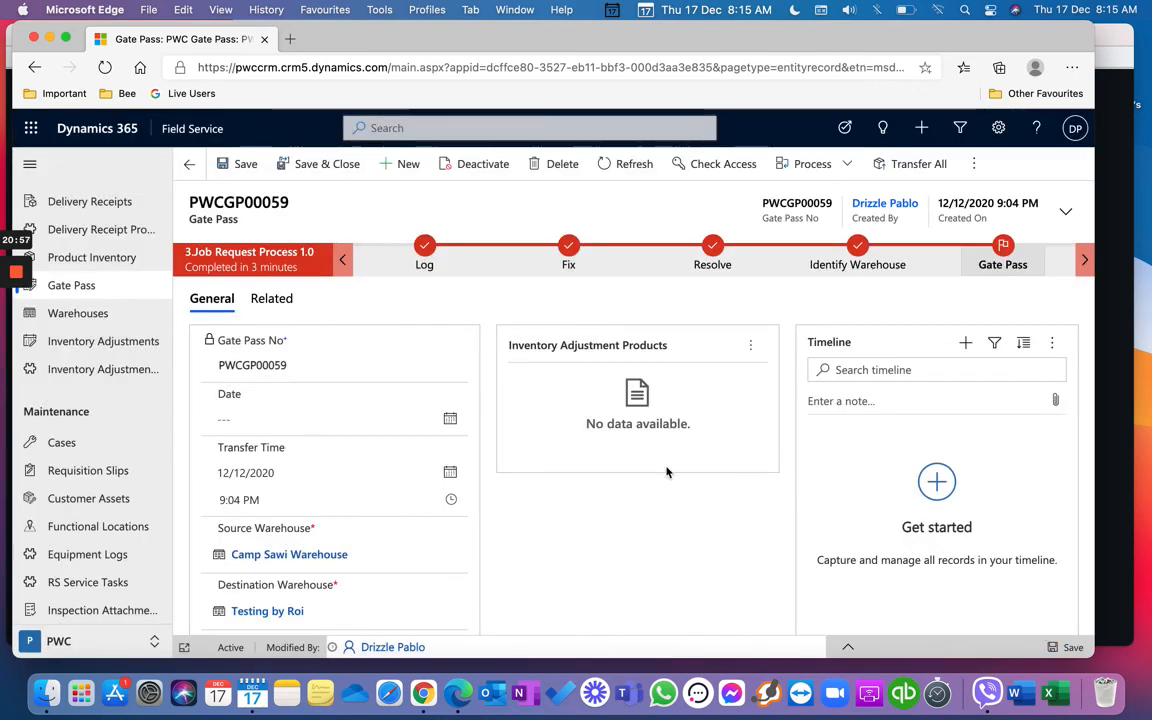
click(96, 445)
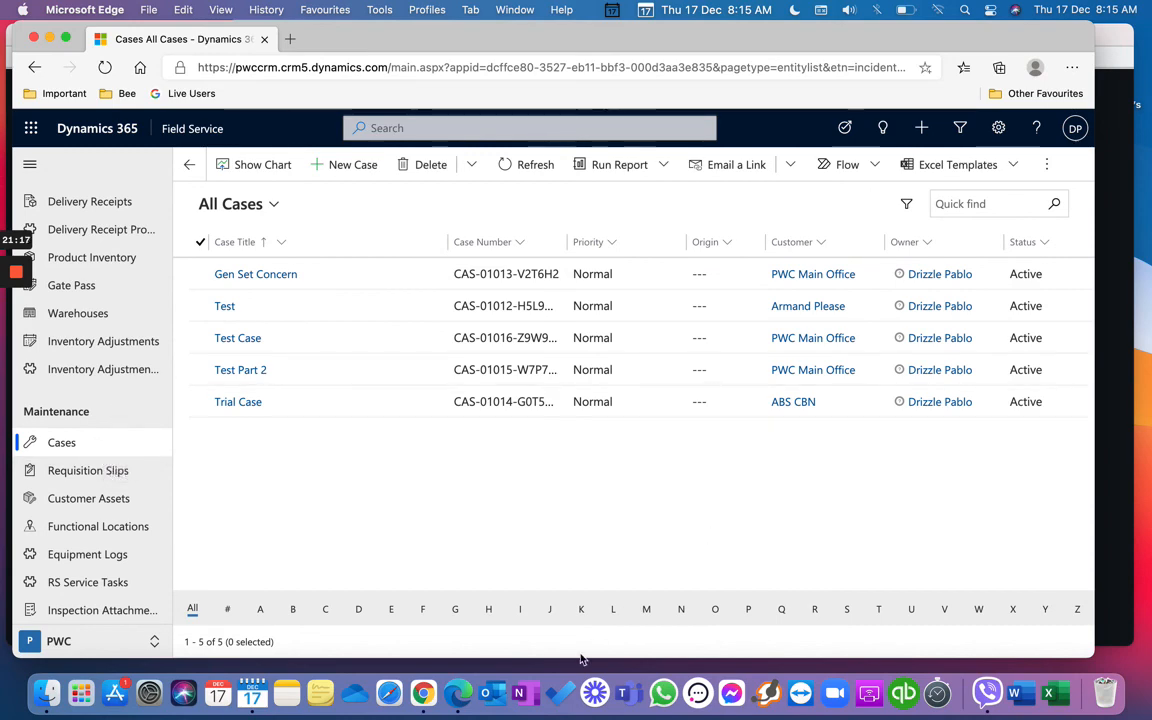
Step: Bring the PWC Training slideshow back to the front on its Reminders slide
click(1113, 368)
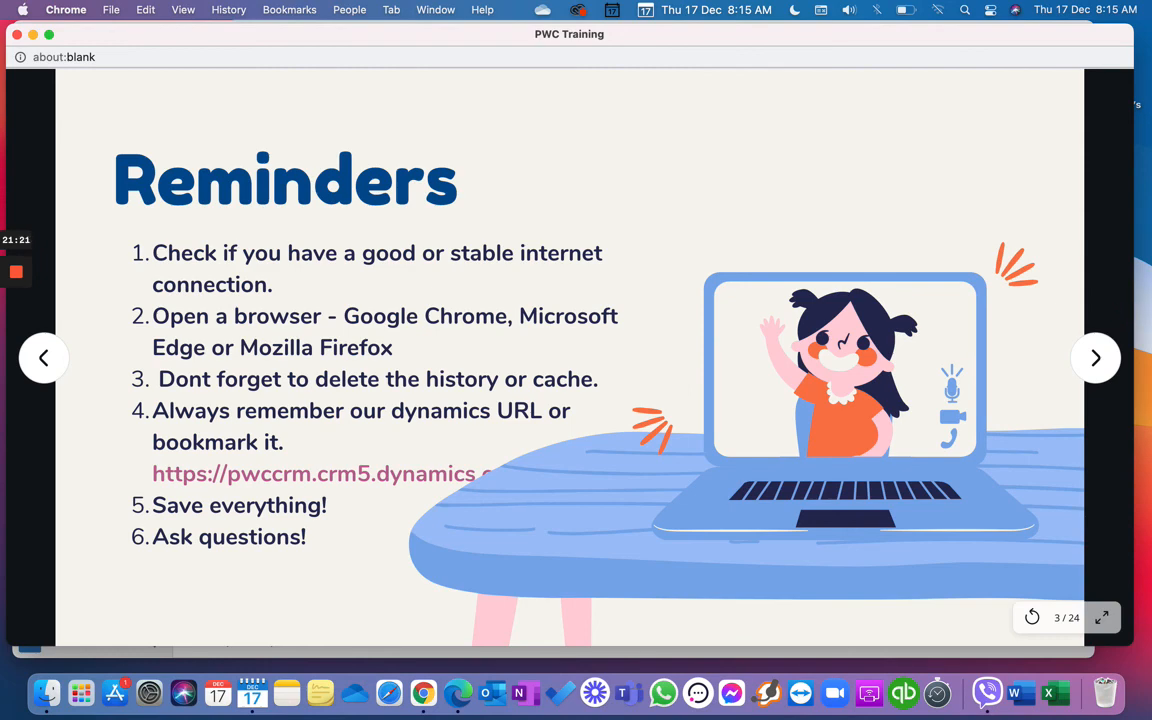
Step: Advance the PWC Training presentation from the Reminders slide toward the final slide
click(722, 606)
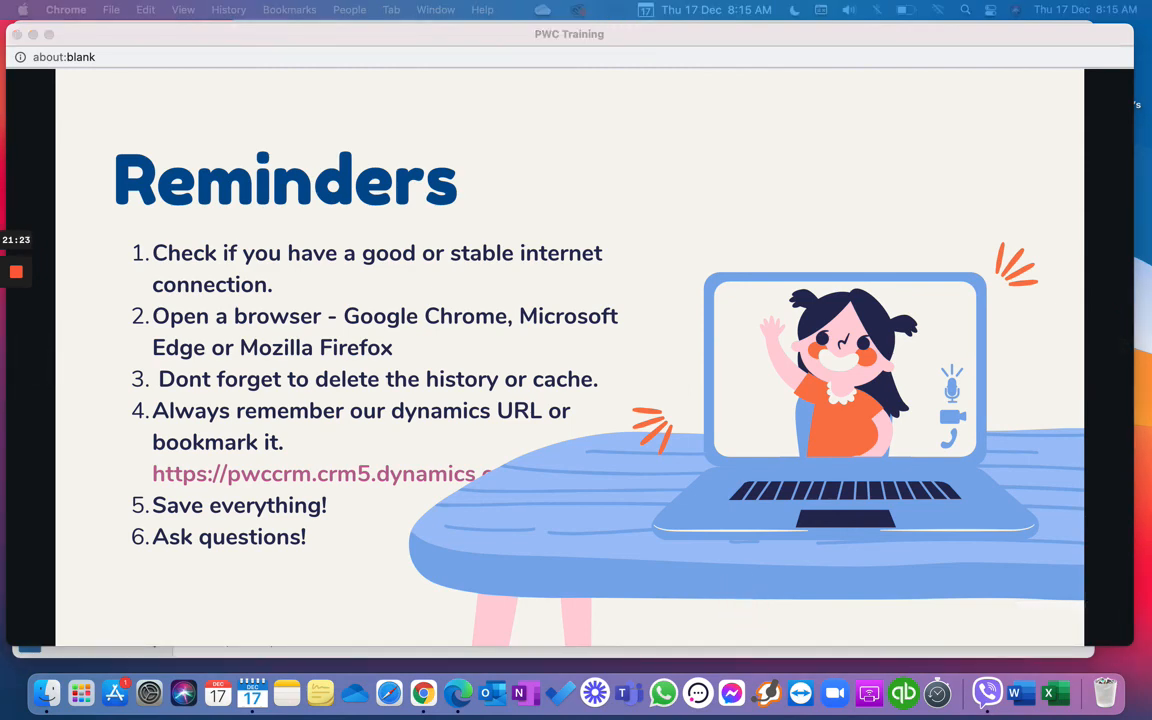